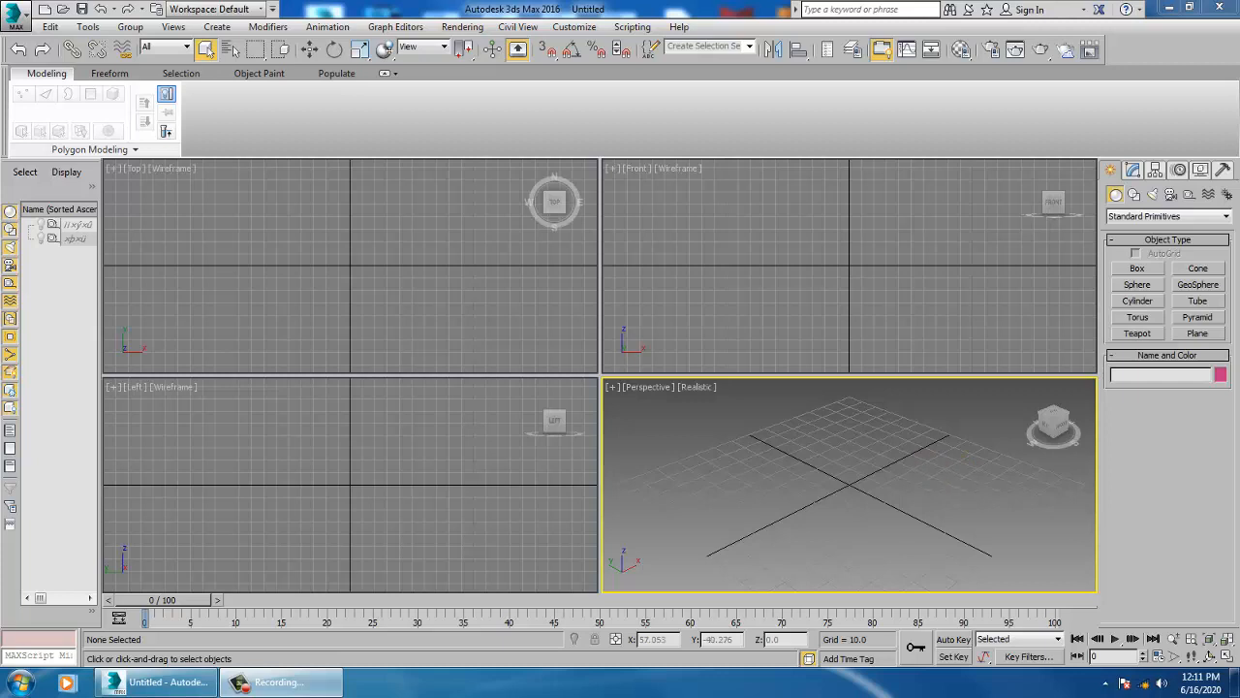
left_click(754, 324)
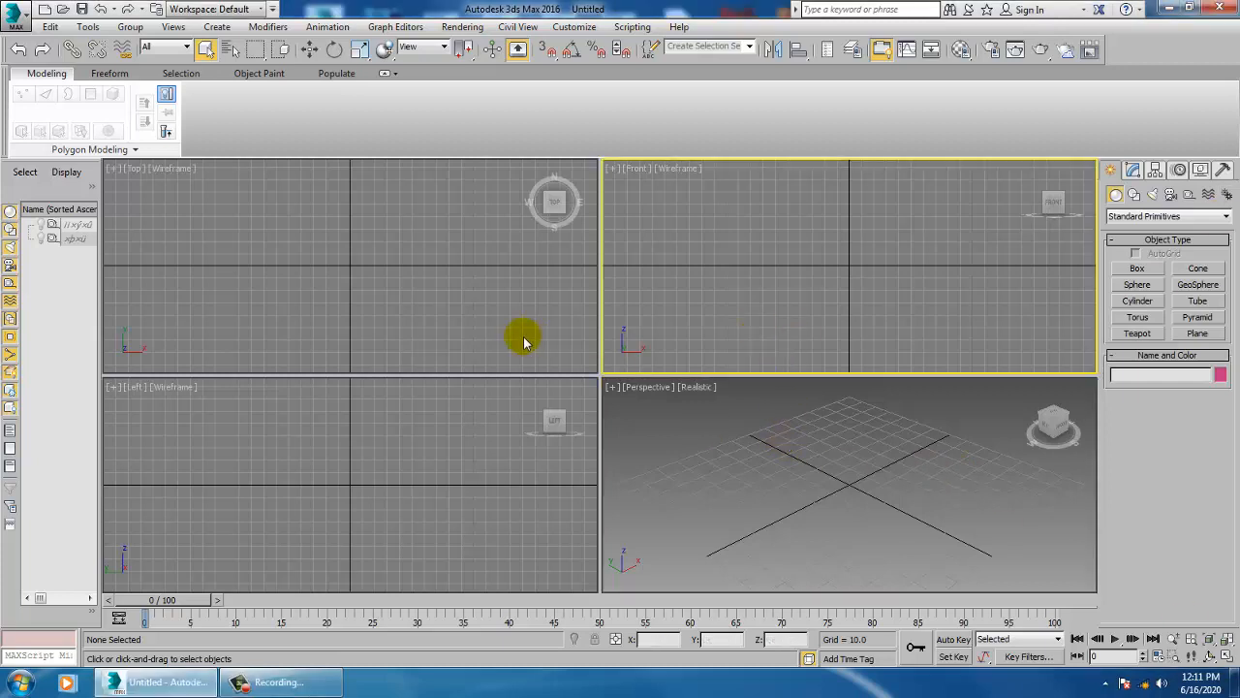
left_click(407, 294)
left_click(363, 477)
left_click(948, 512)
left_click(789, 270)
left_click(331, 303)
left_click(543, 512)
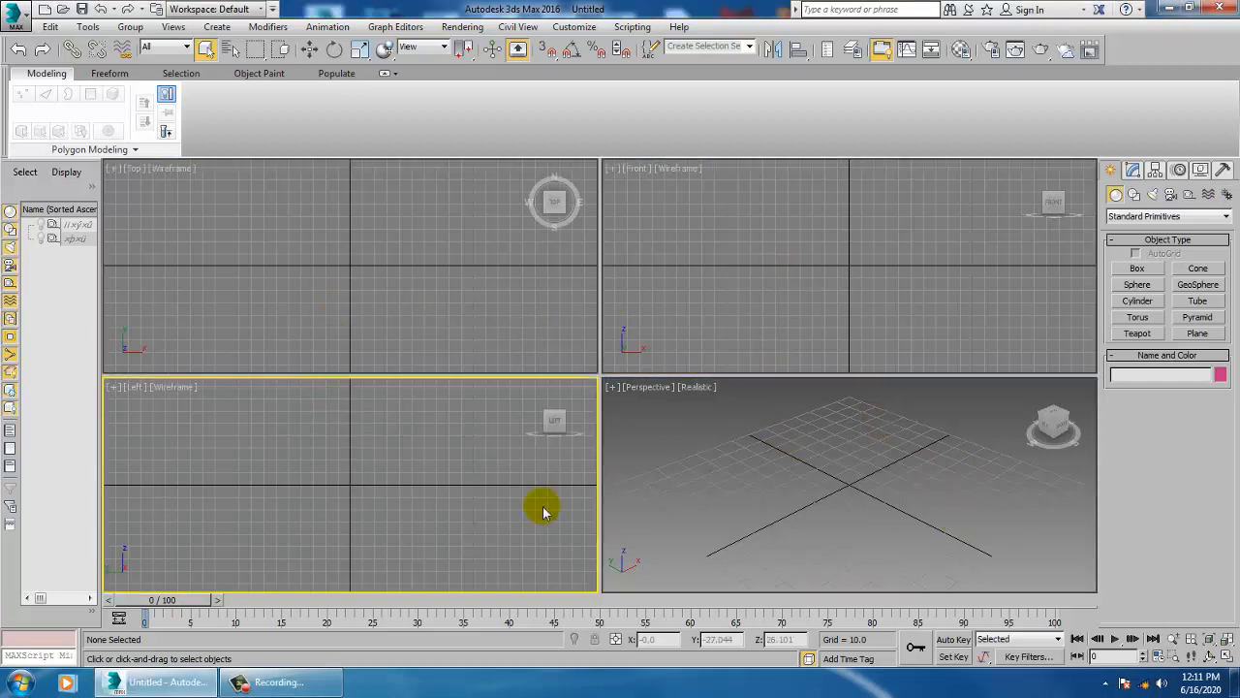
left_click(940, 518)
left_click(723, 270)
left_click(442, 278)
left_click(443, 410)
left_click(925, 420)
left_click(819, 244)
left_click(332, 268)
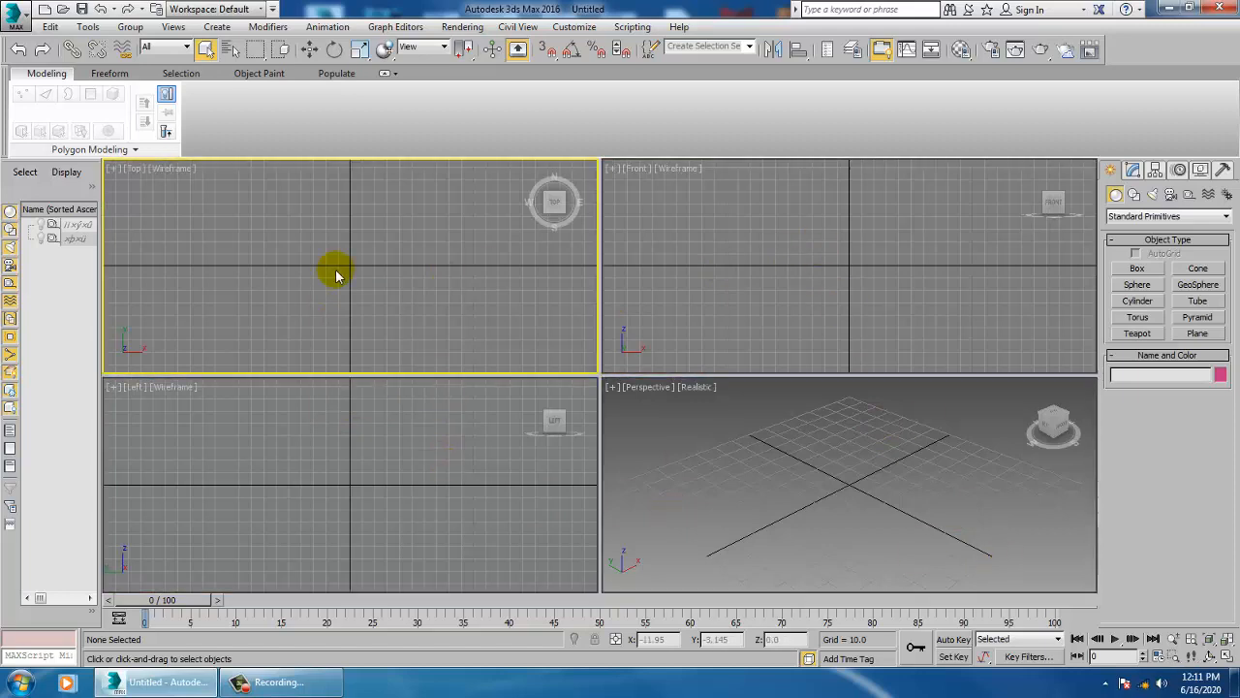
left_click(339, 454)
left_click(828, 544)
left_click(762, 303)
left_click(426, 323)
left_click(401, 489)
left_click(913, 407)
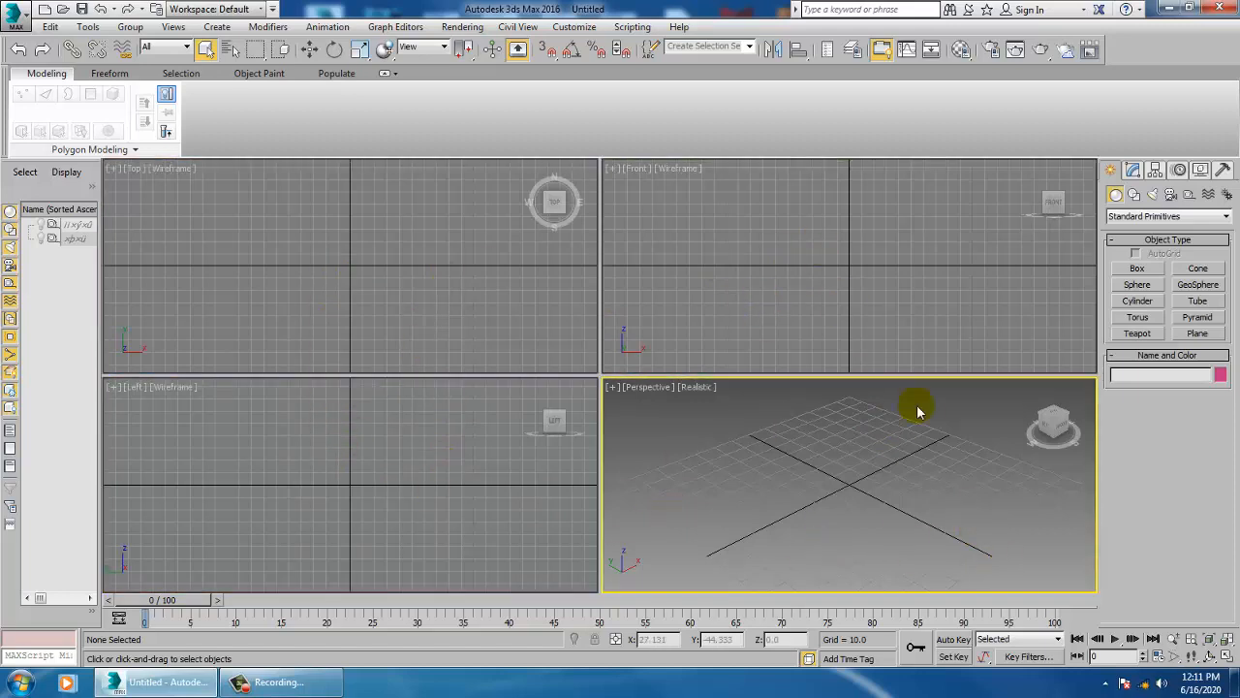
left_click(817, 295)
left_click(465, 310)
left_click(441, 438)
left_click(811, 485)
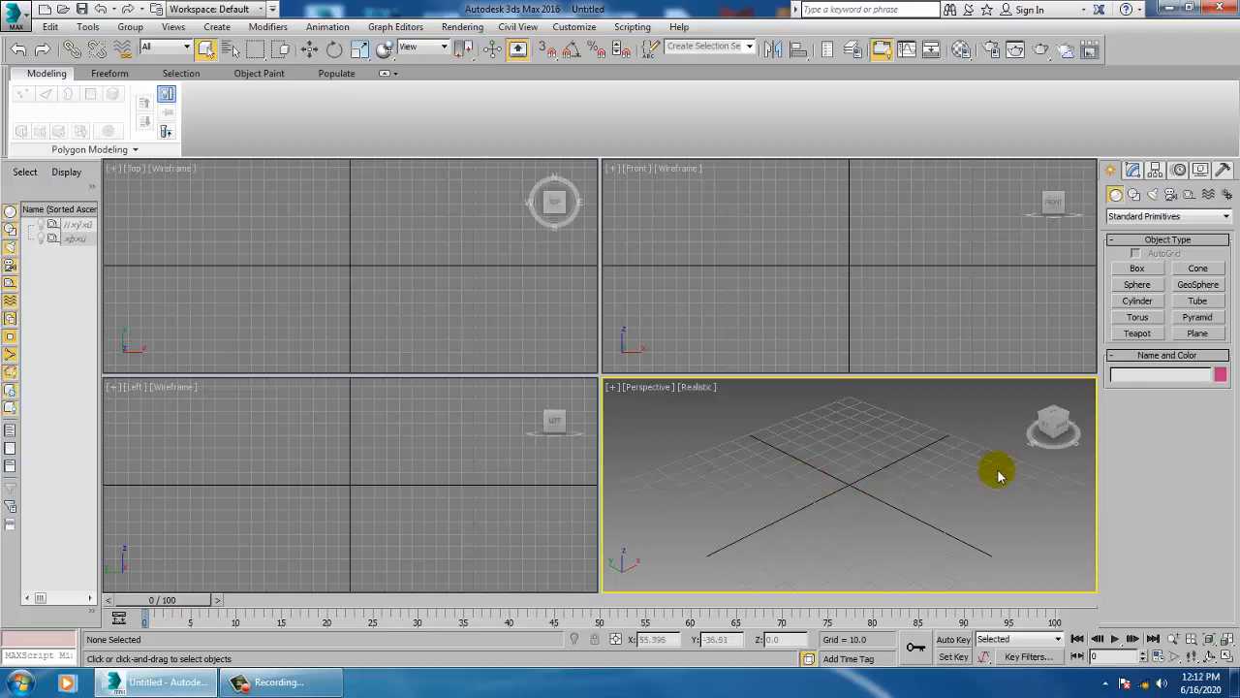
Create a box about 27 long, 88 wide and 25.5 high in the maximized Perspective view, and display edged faces
left_click(1137, 268)
key("alt+w")
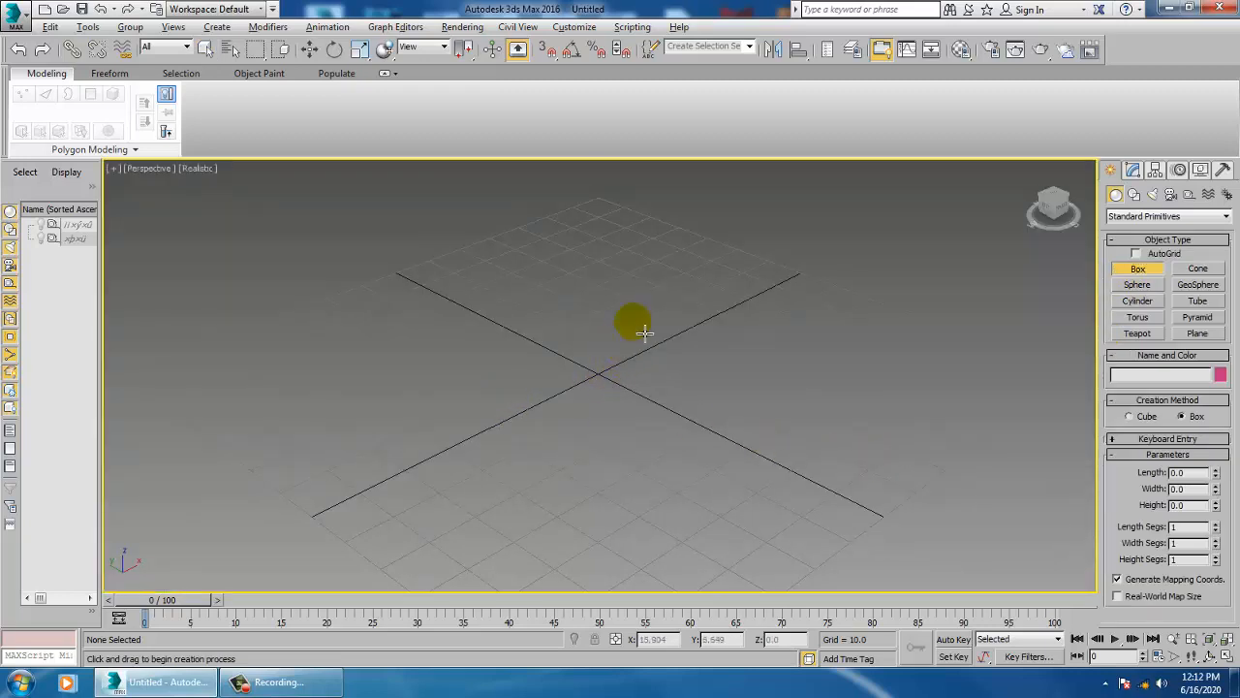
left_click_drag(636, 326, 494, 468)
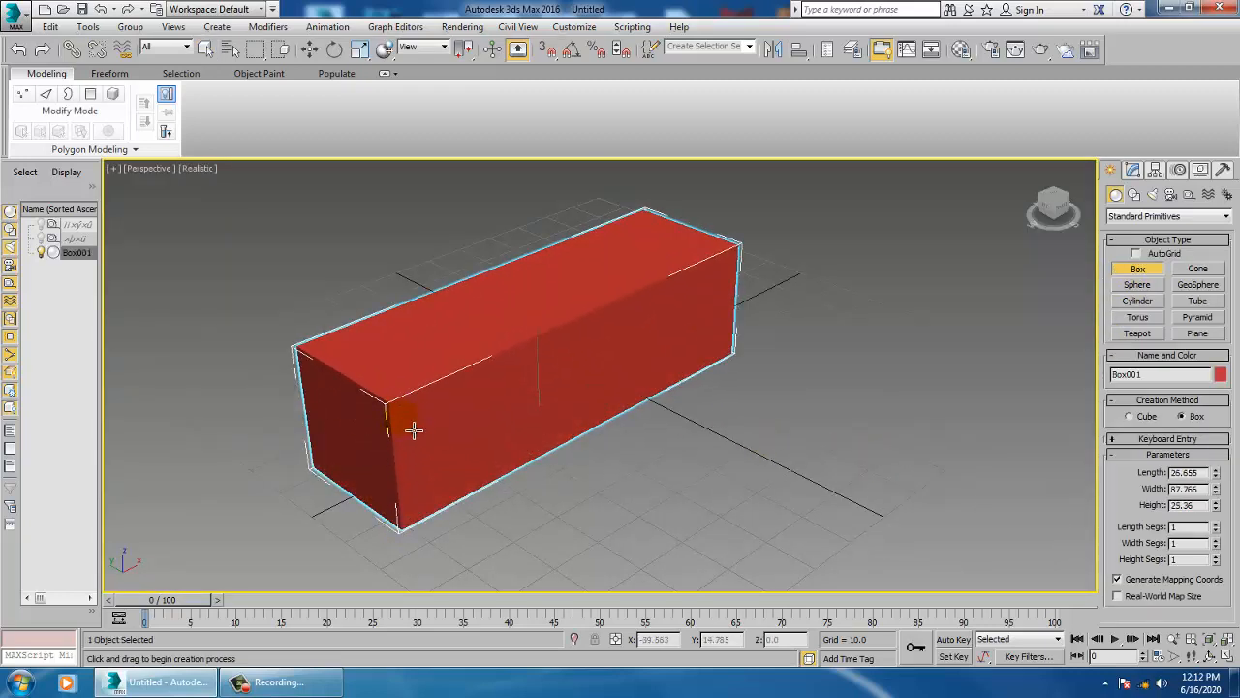
left_click(403, 424)
right_click(402, 424)
key("F4")
mouse_move(824, 415)
middle_mouse_down("alt")
mouse_move(542, 388)
mouse_move(798, 396)
middle_mouse_up("alt")
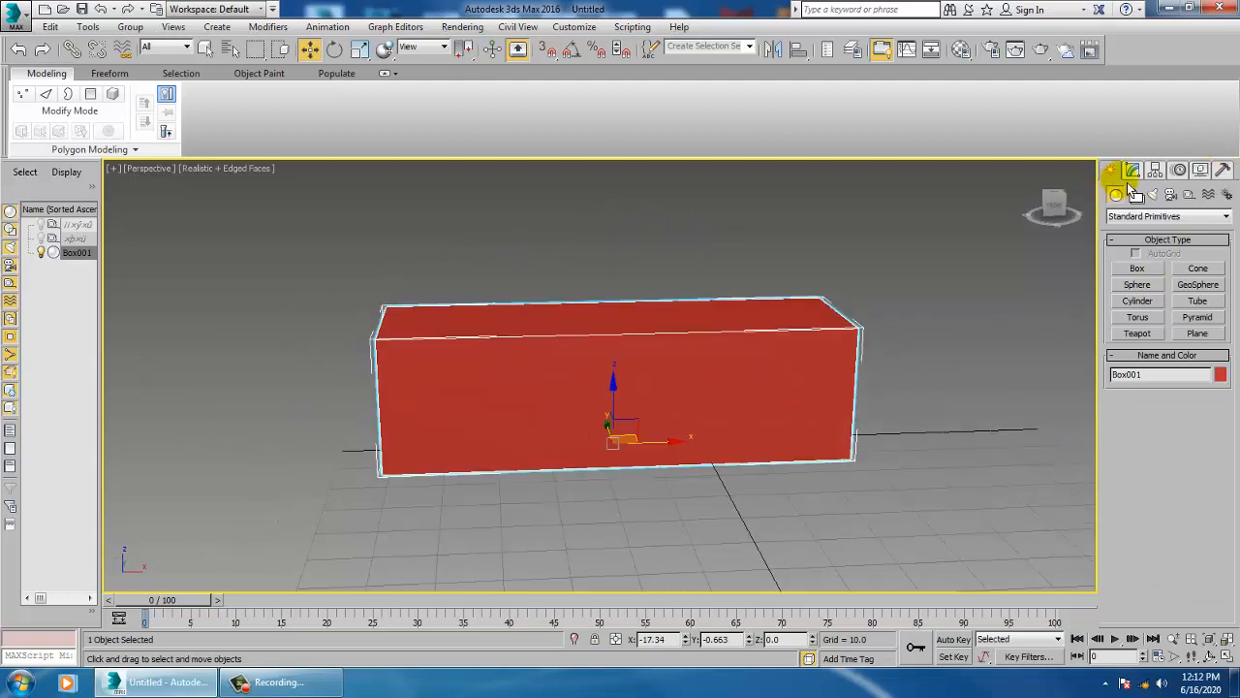
Convert the box to an Editable Poly
left_click(1133, 172)
right_click(645, 347)
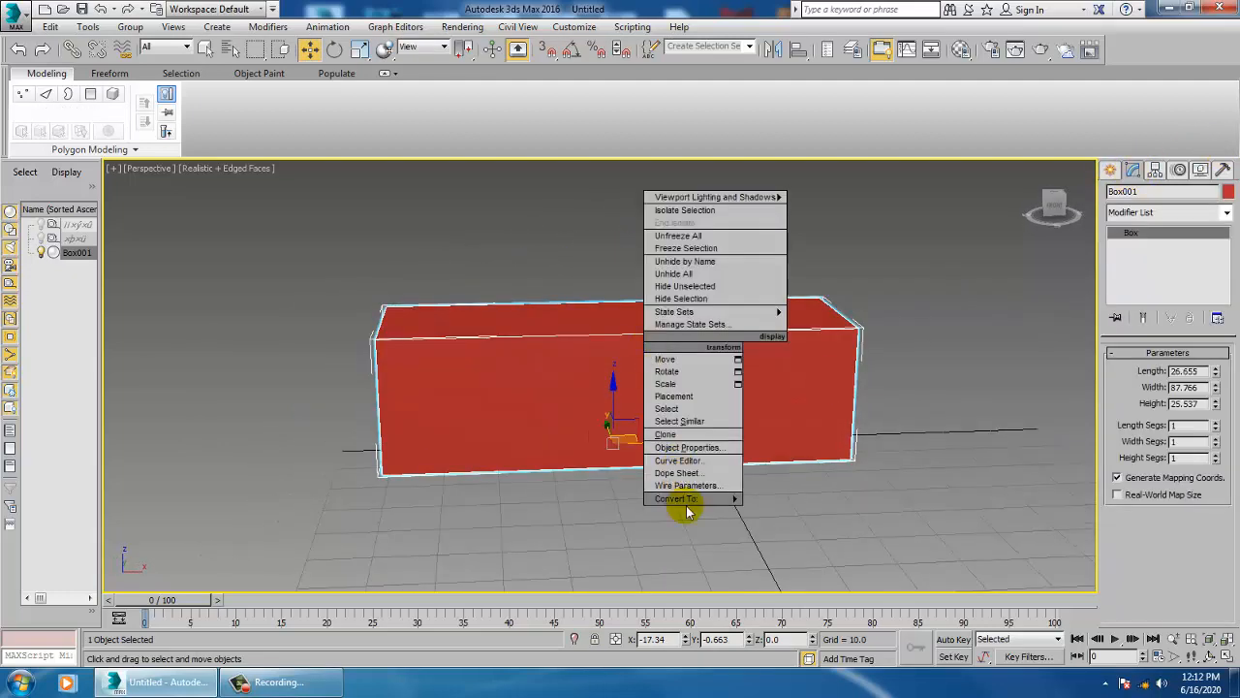
mouse_move(713, 498)
left_click(820, 510)
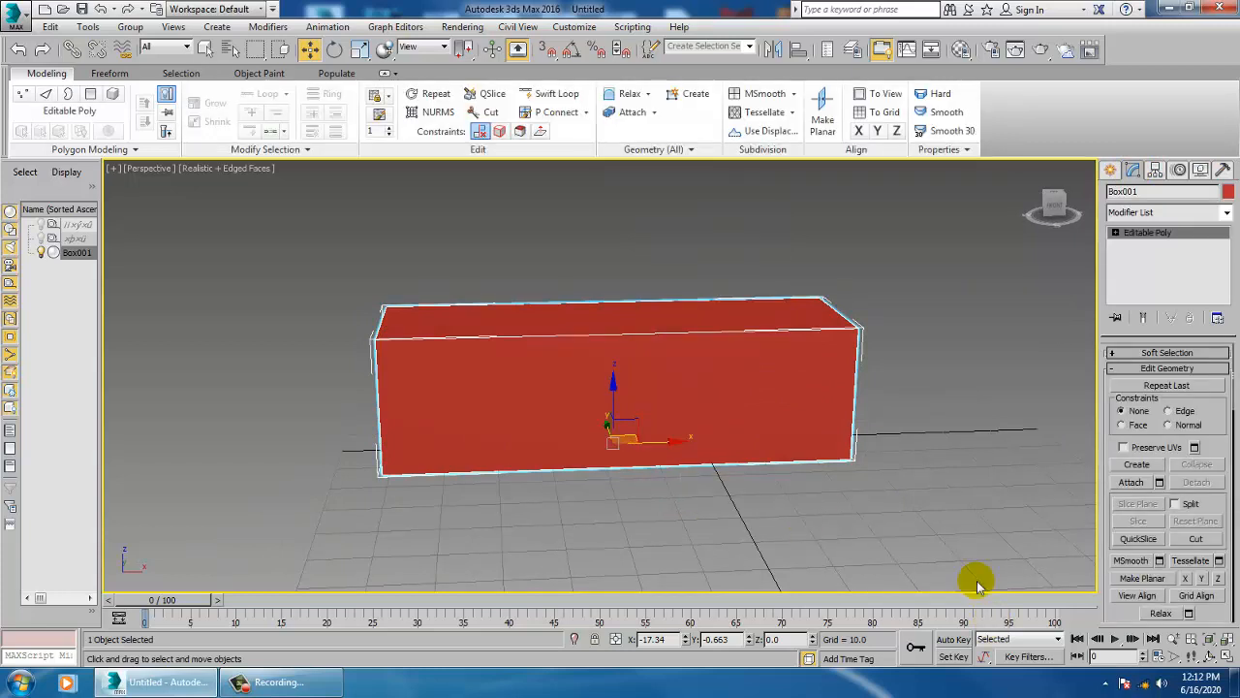
Cut two Swift Loop edge loops across the box, dividing its width into three sections, and shift their vertices slightly along negative X
left_click(554, 93)
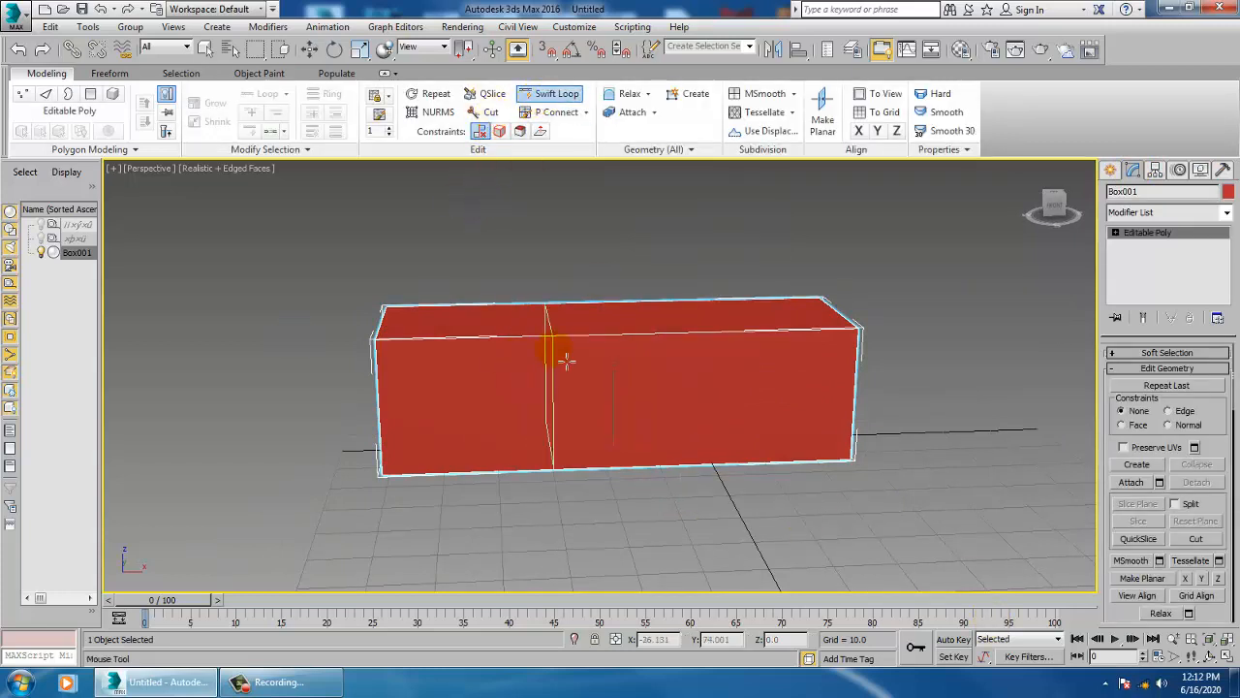
left_click(566, 361)
key("w")
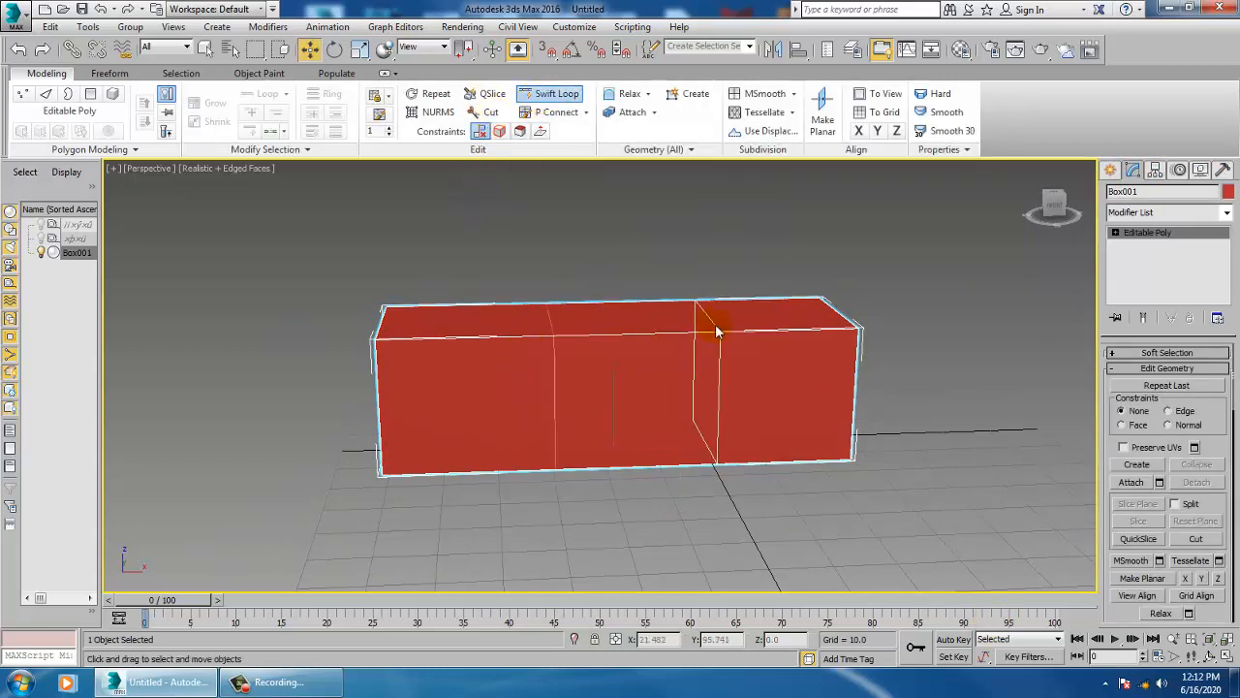
middle_click_drag(694, 358, 674, 355, "alt")
key("1")
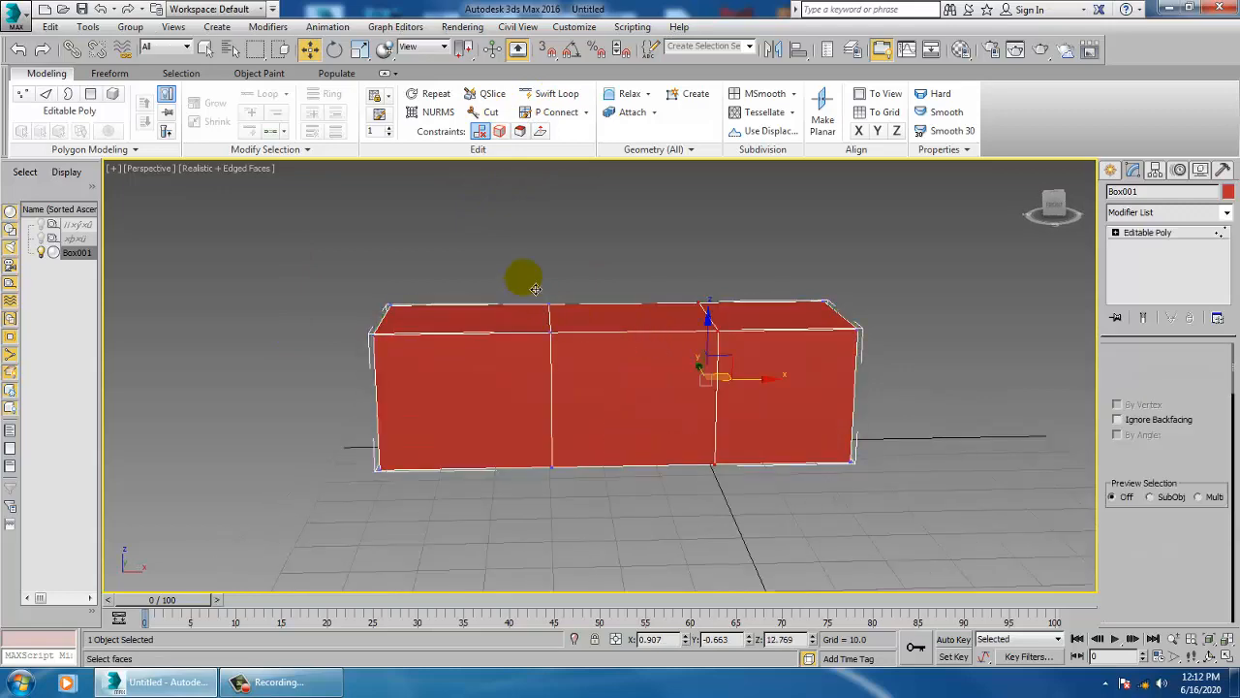
left_click_drag(498, 241, 754, 548)
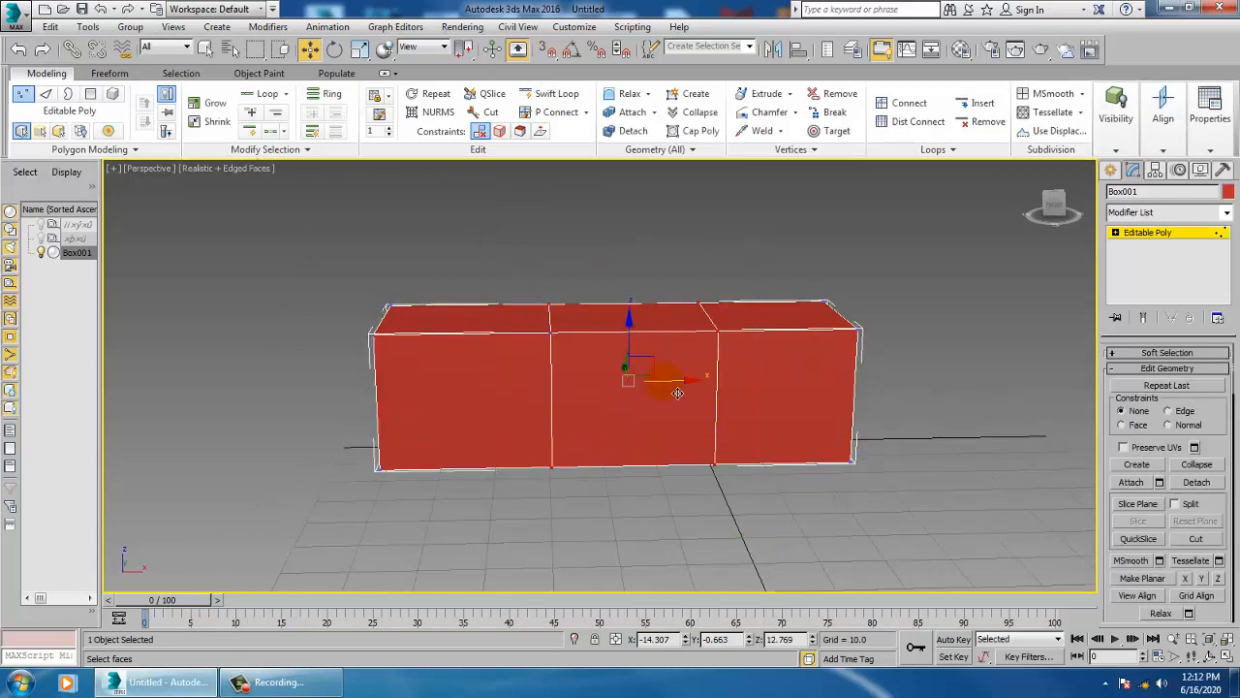
Extrude the middle top polygon upward by about 30 and return to object level
key("4")
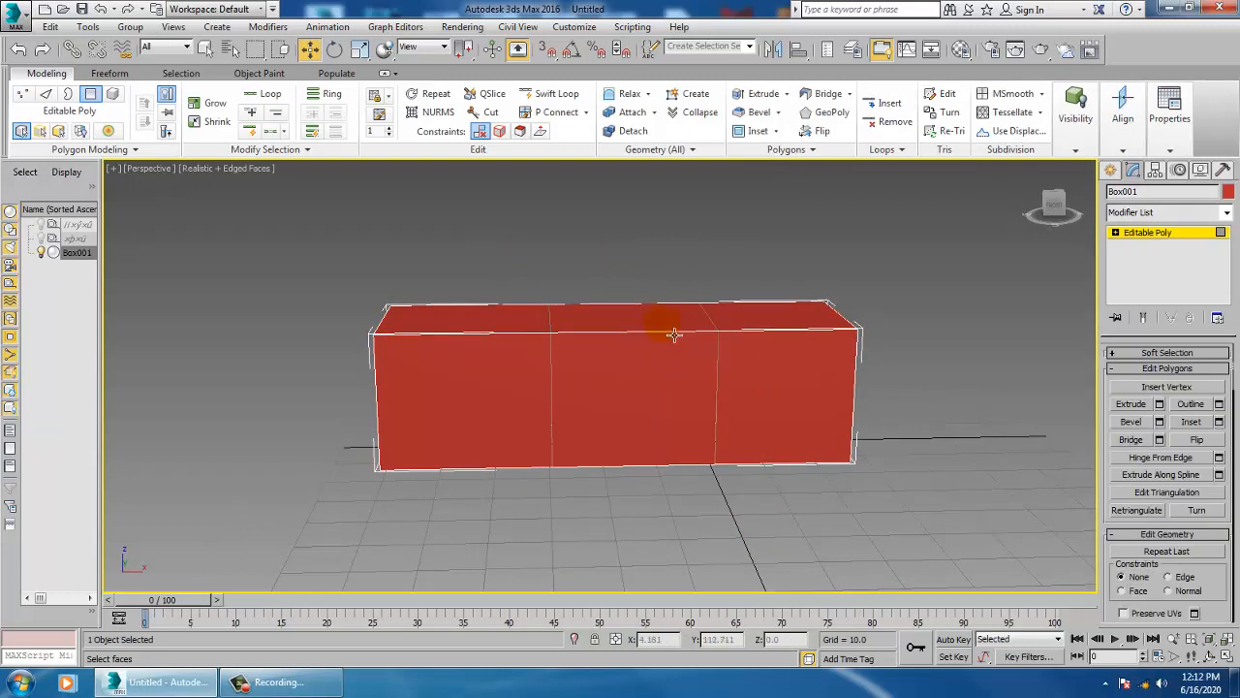
left_click(674, 334)
left_click(1159, 405)
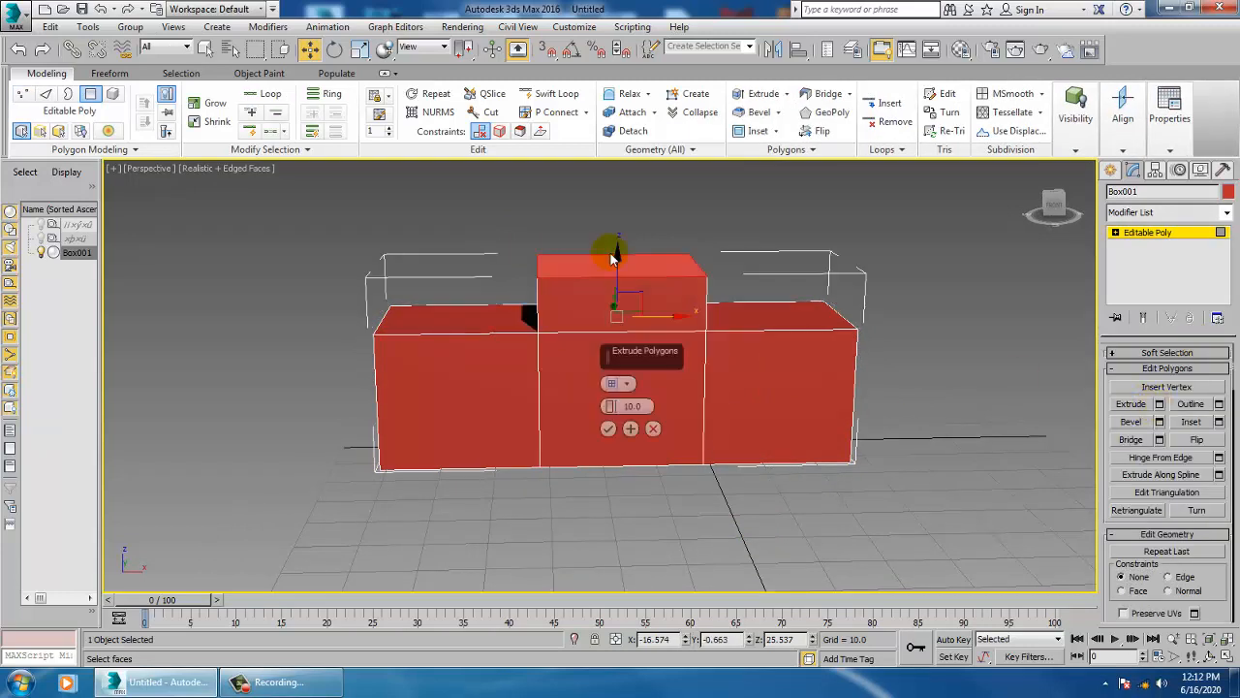
left_click_drag(615, 409, 615, 378)
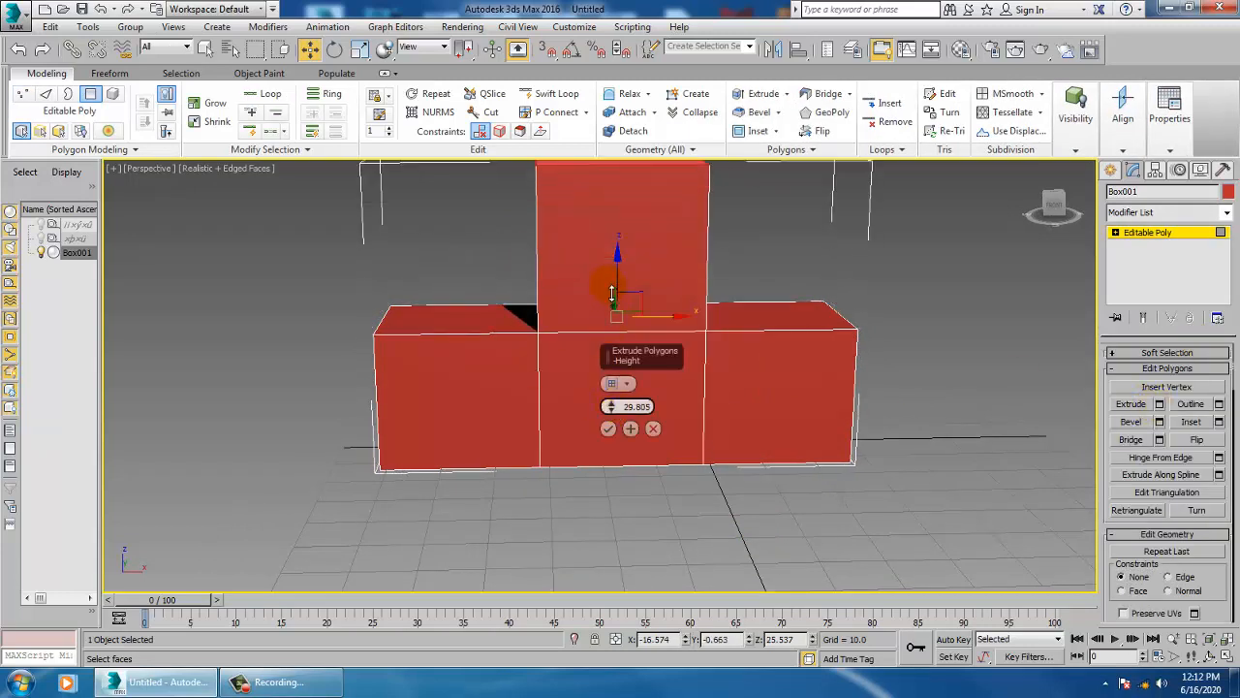
left_click(608, 429)
middle_click_drag(654, 355, 916, 440, "alt")
left_click(1163, 232)
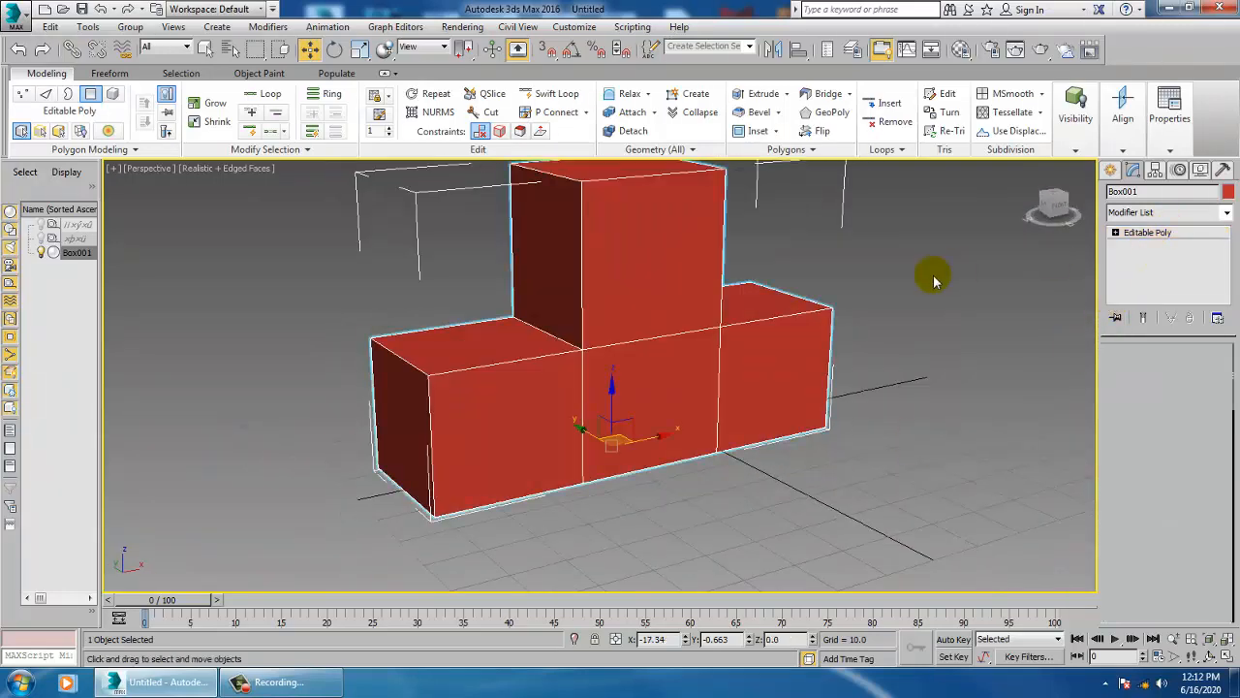
scroll(886, 358, "down", 2)
mouse_move(887, 357)
middle_mouse_down("alt")
mouse_move(933, 364)
mouse_move(891, 361)
middle_mouse_up("alt")
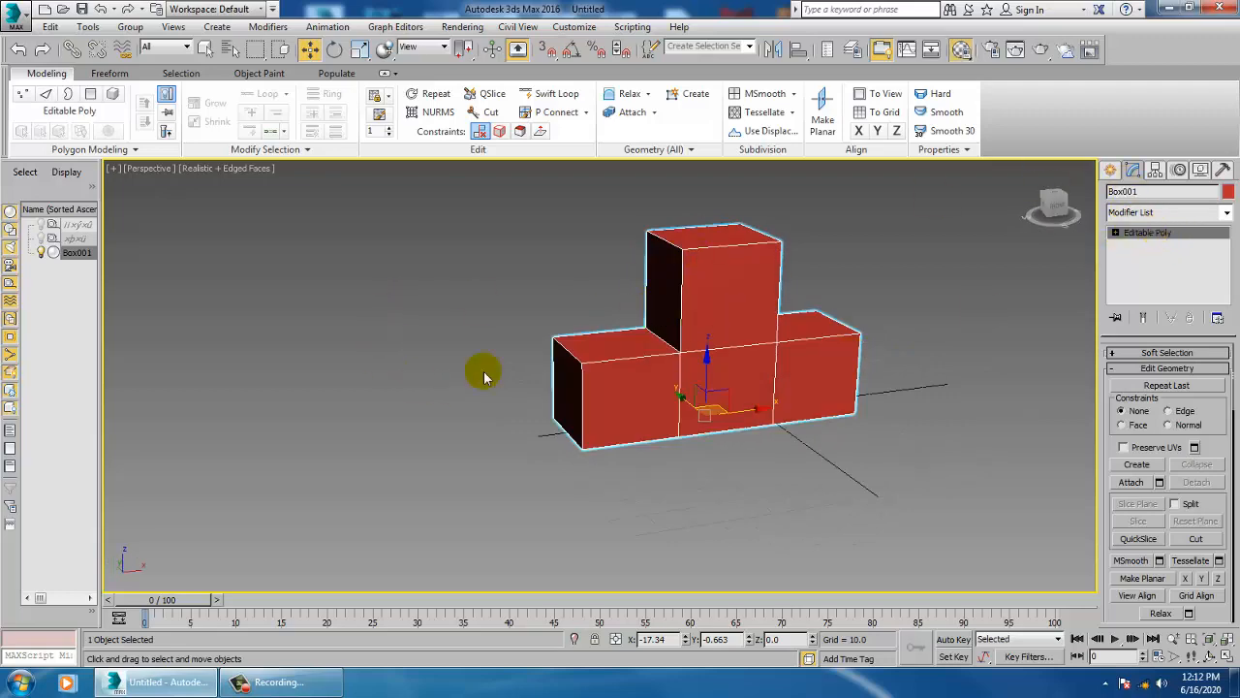
Assign the grey 01 - Default material to the extruded box, and leave the box selected
key("m")
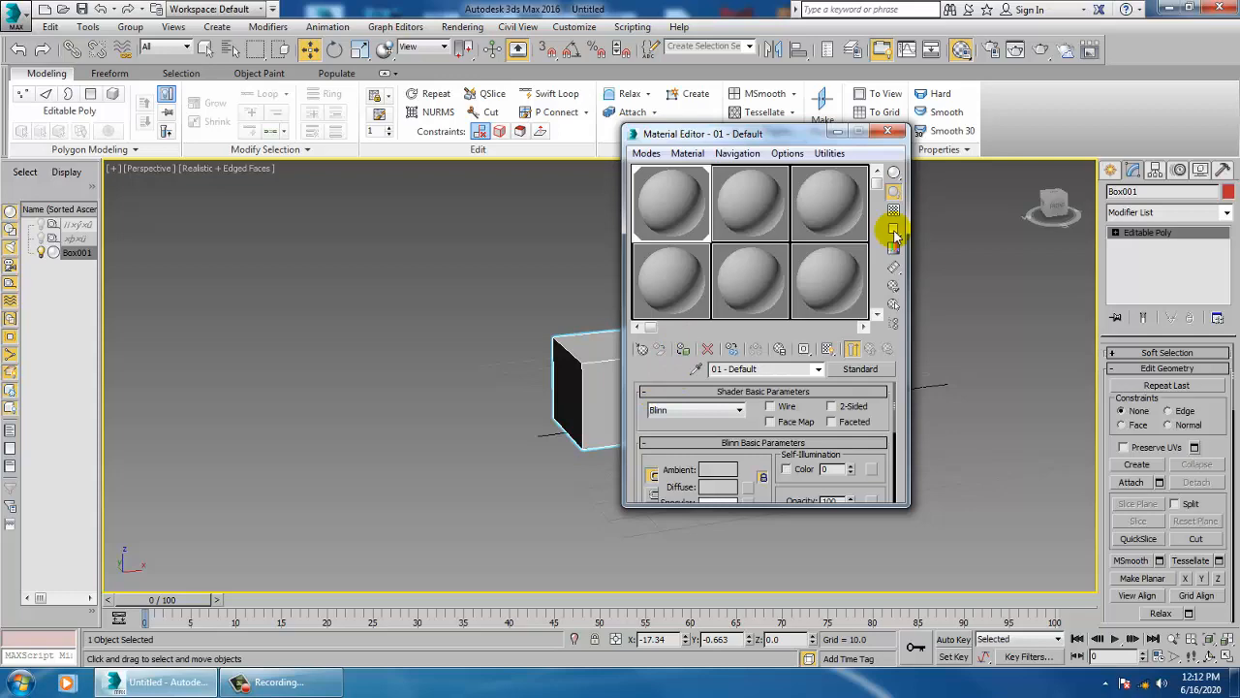
left_click(886, 132)
left_click(1005, 254)
left_click(717, 296)
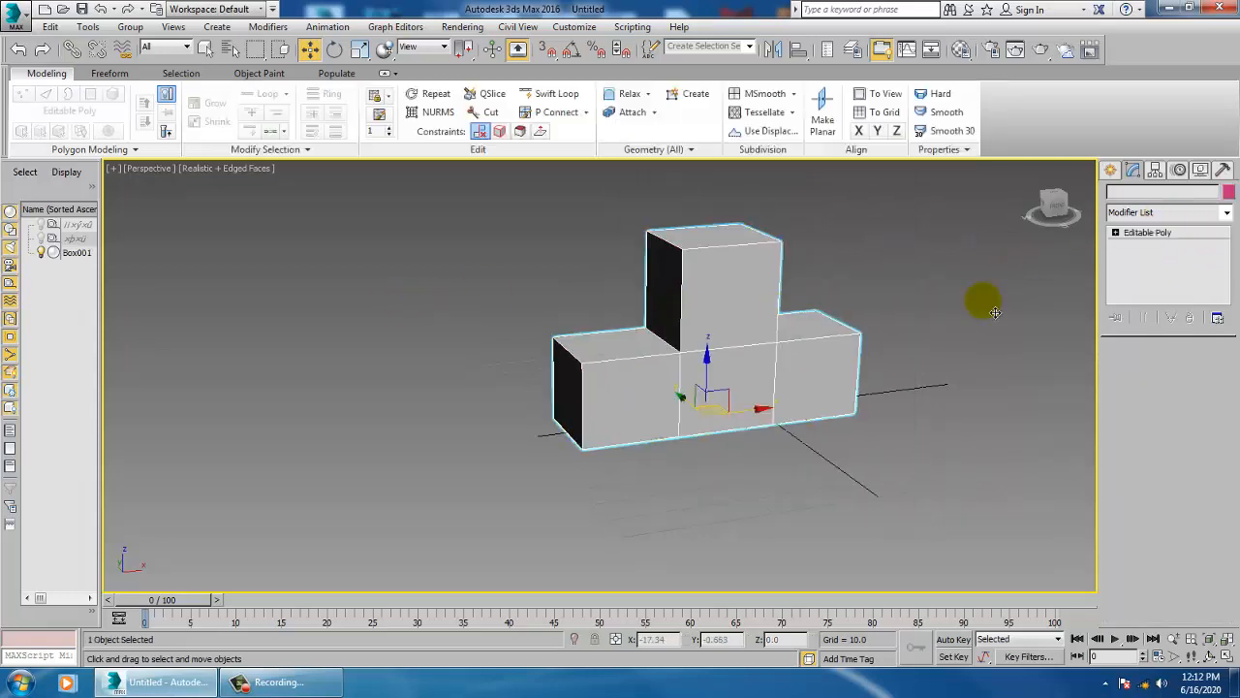
Apply an Unwrap UVW modifier to the box
left_click(1155, 213)
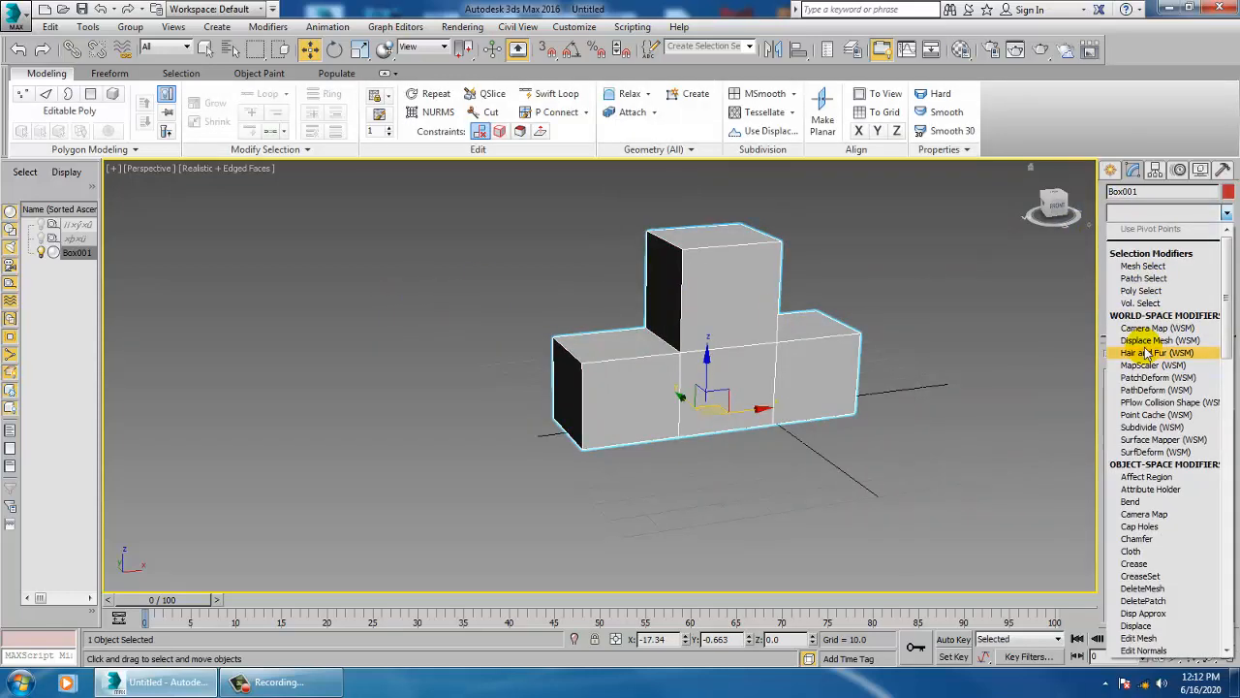
key("u")
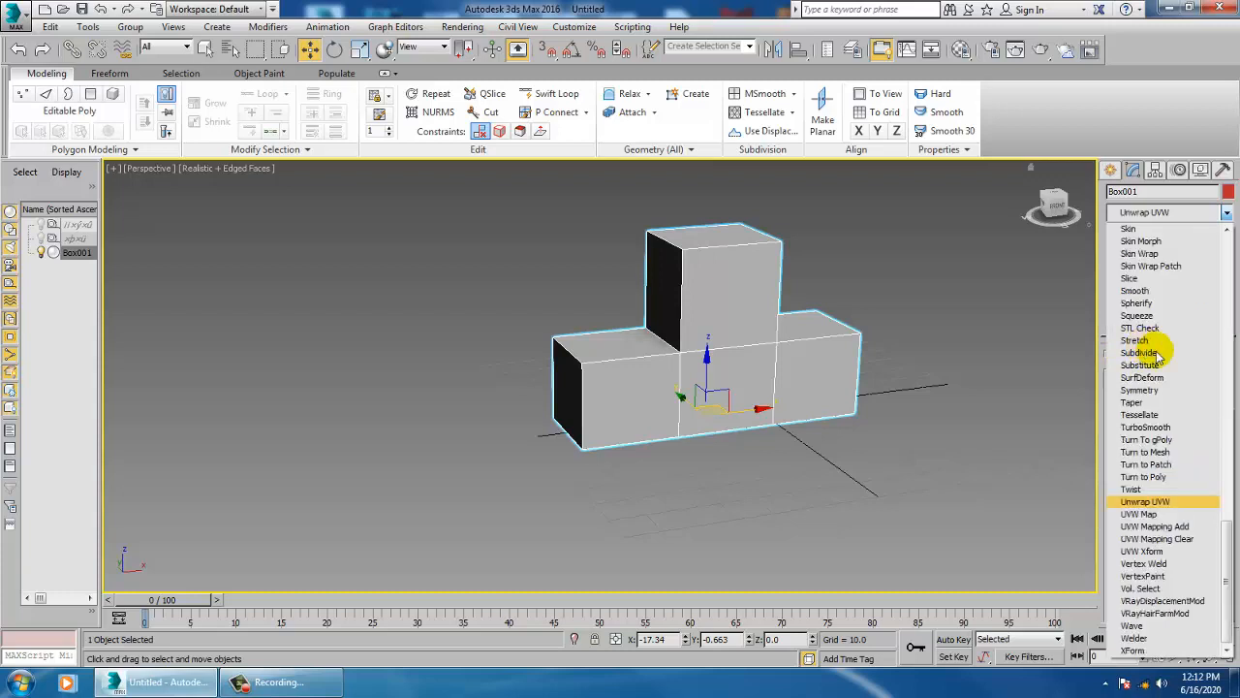
left_click(1184, 502)
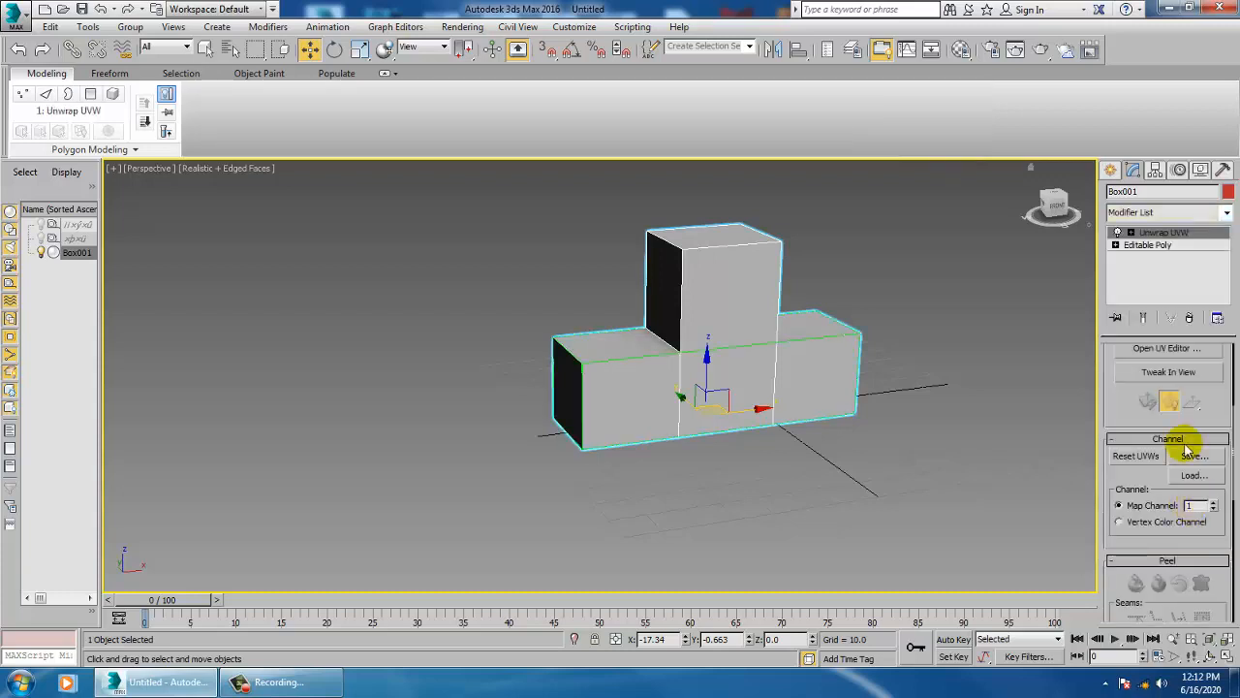
Select the four front-facing polygons at the Unwrap UVW Polygon level, leaving the side face out of the selection
left_click(1130, 233)
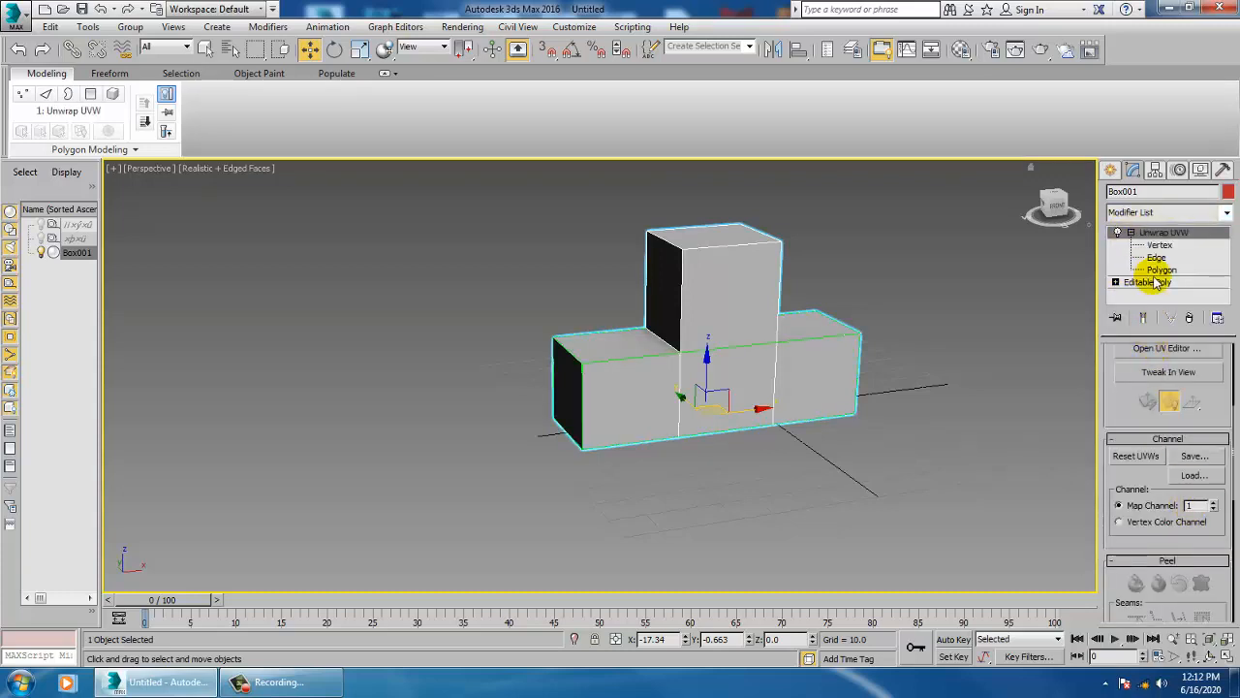
left_click(1161, 270)
left_click(725, 304)
left_click(727, 402, "ctrl")
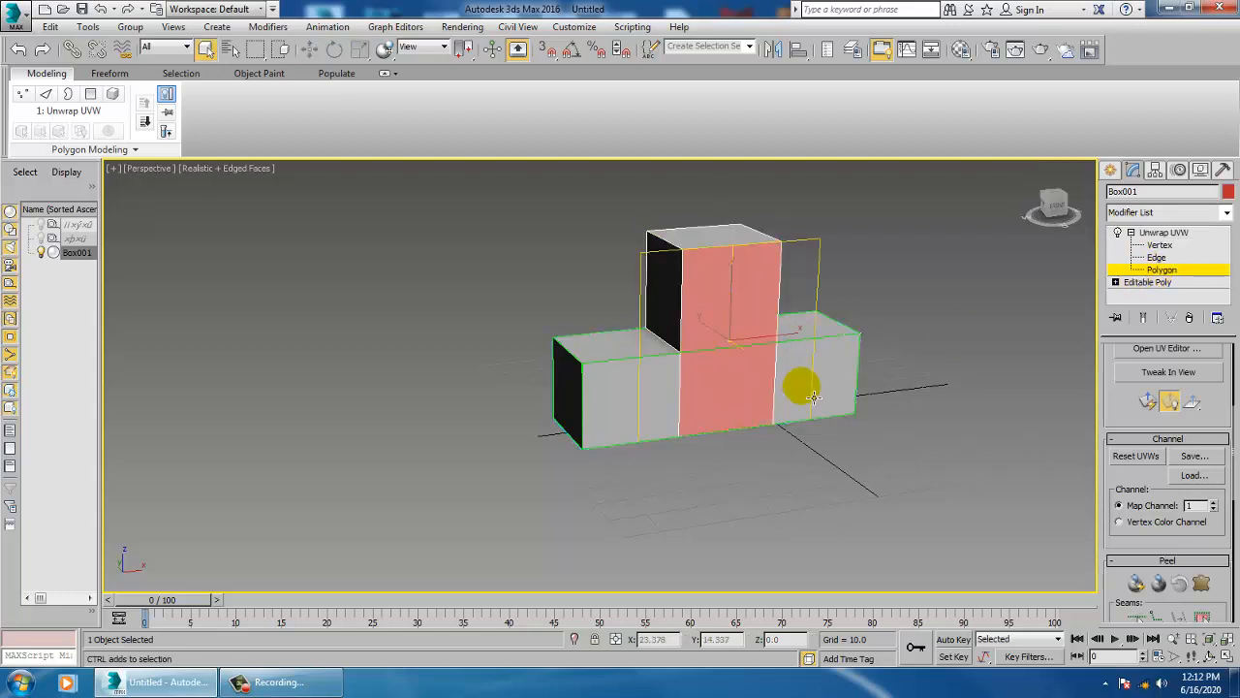
left_click(803, 388, "ctrl")
left_click(620, 407, "ctrl")
left_click(635, 411, "ctrl")
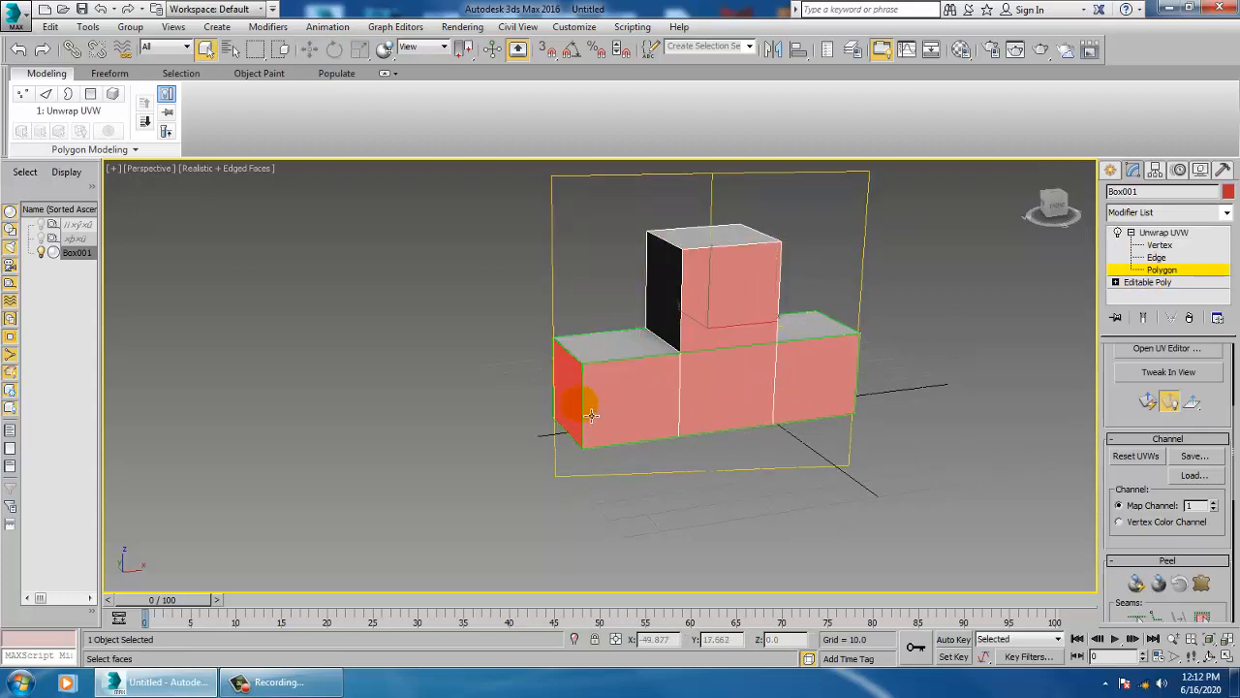
left_click(571, 405, "alt")
middle_click_drag(867, 383, 754, 385, "alt")
scroll(744, 371, "up", 4)
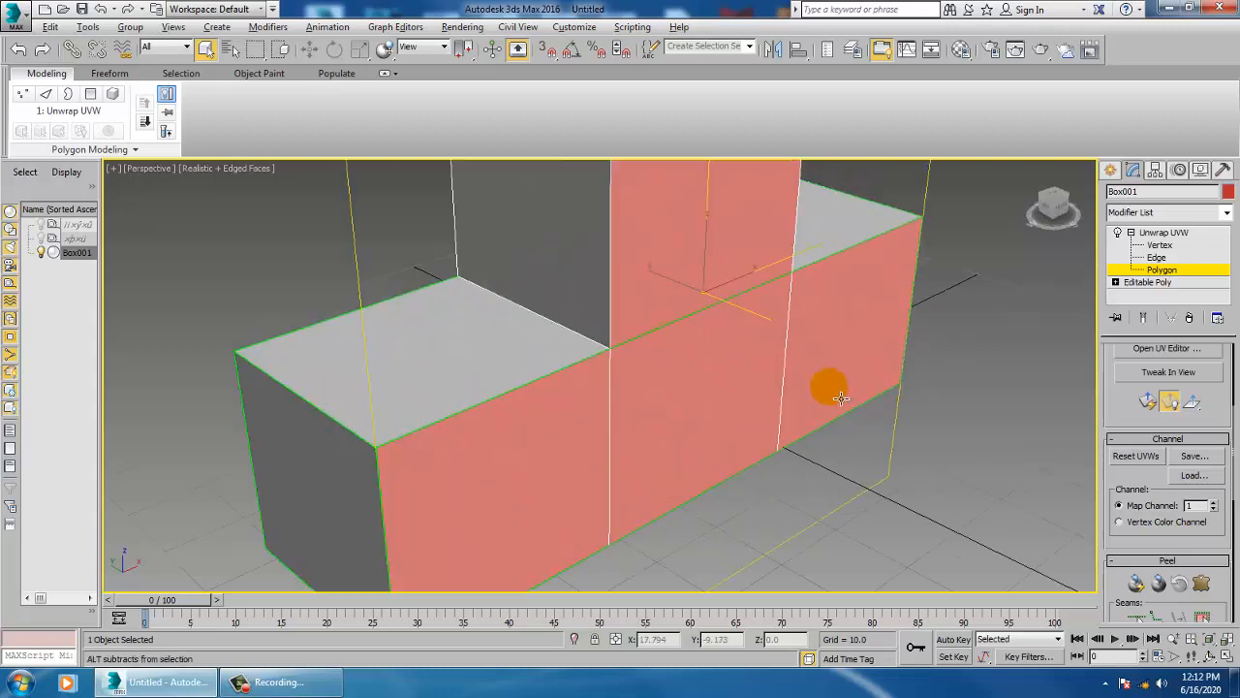
scroll(835, 390, "down", 5)
middle_click_drag(828, 386, 658, 372)
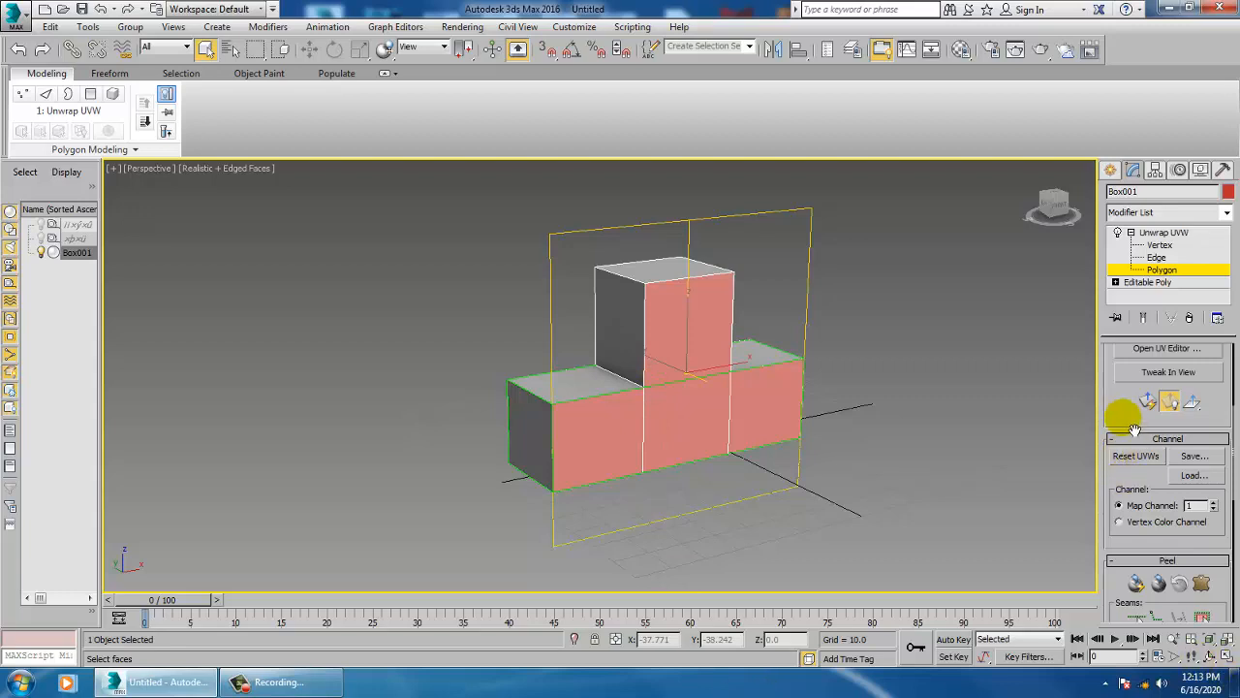
Apply a planar projection to the selected front polygons and align it to the Y axis
left_click_drag(1118, 416, 1151, 162)
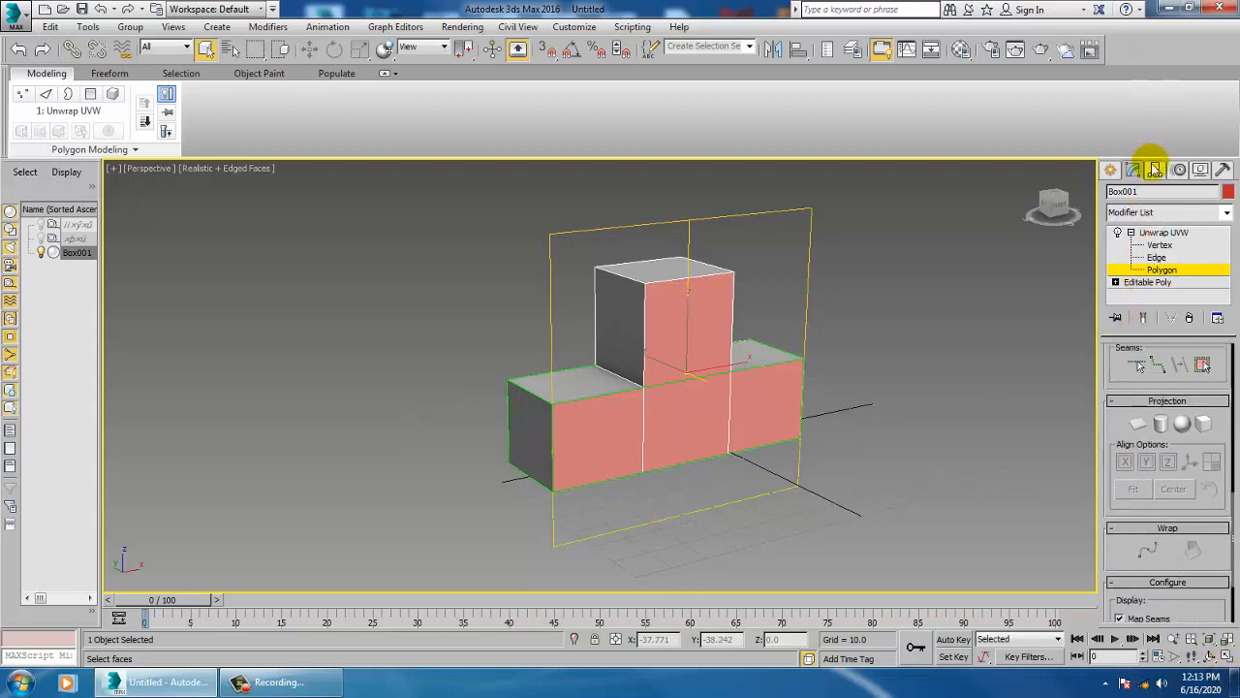
left_click(1141, 424)
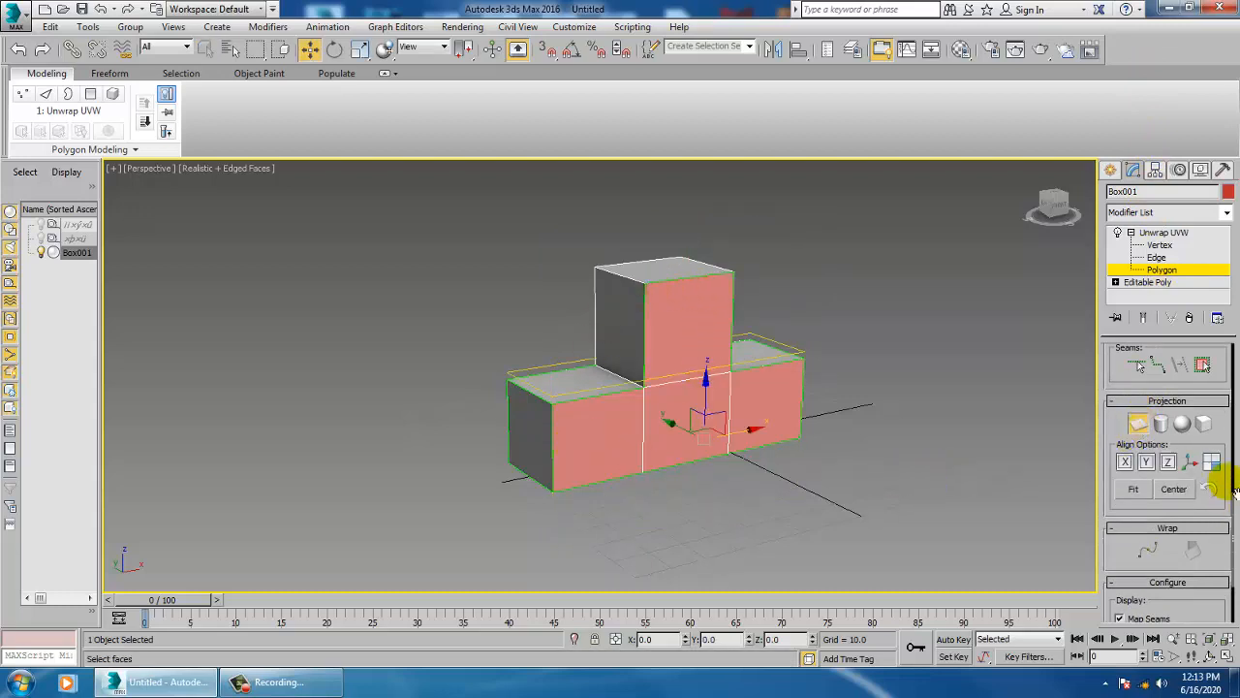
left_click(1126, 463)
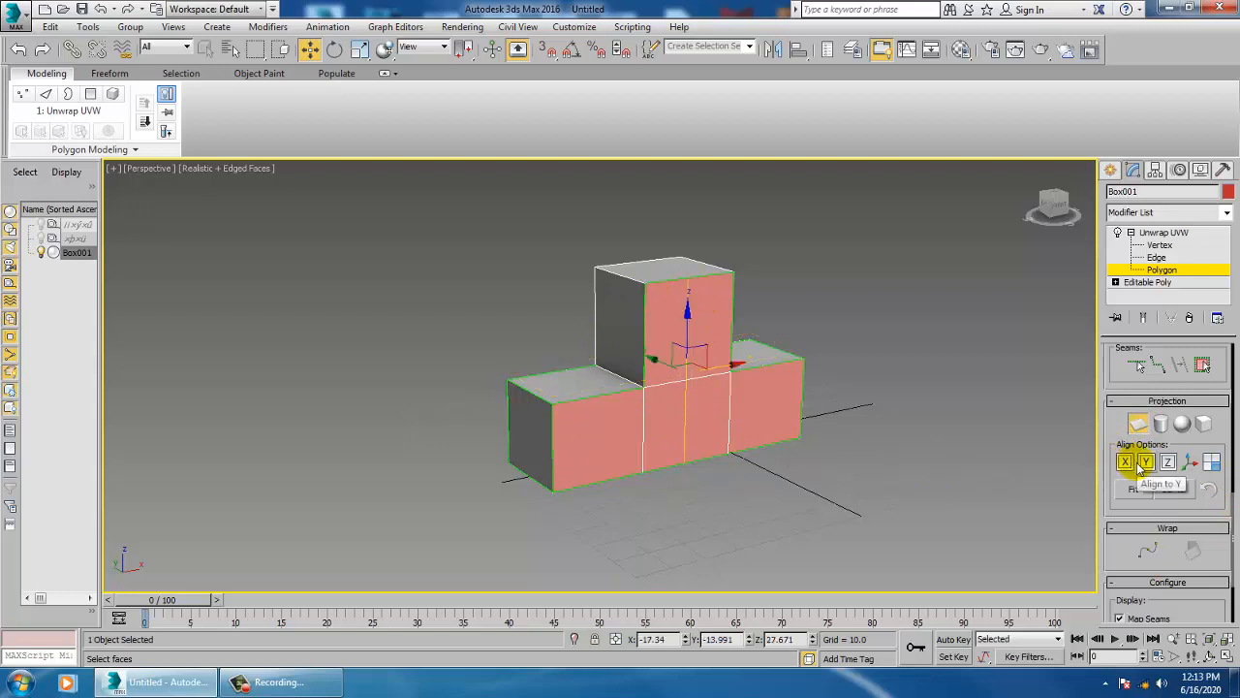
left_click(1168, 464)
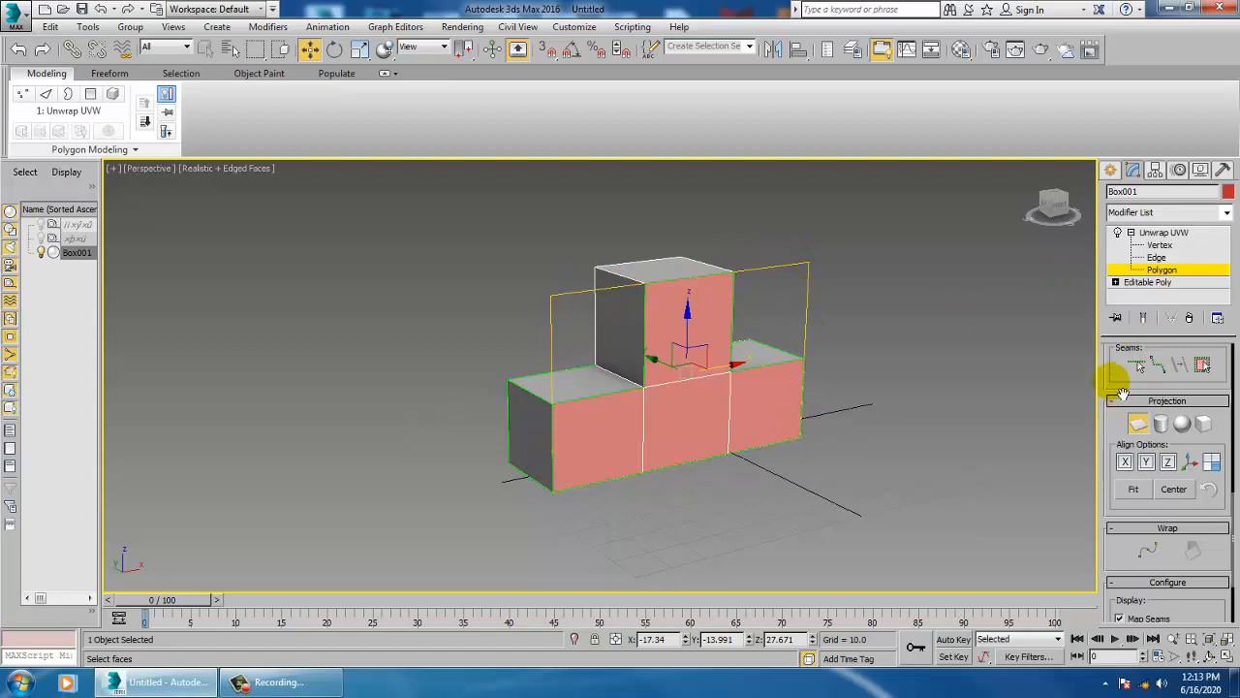
Open the UV Editor for the box and maximize the Edit UVWs window
left_click_drag(1121, 393, 1108, 609)
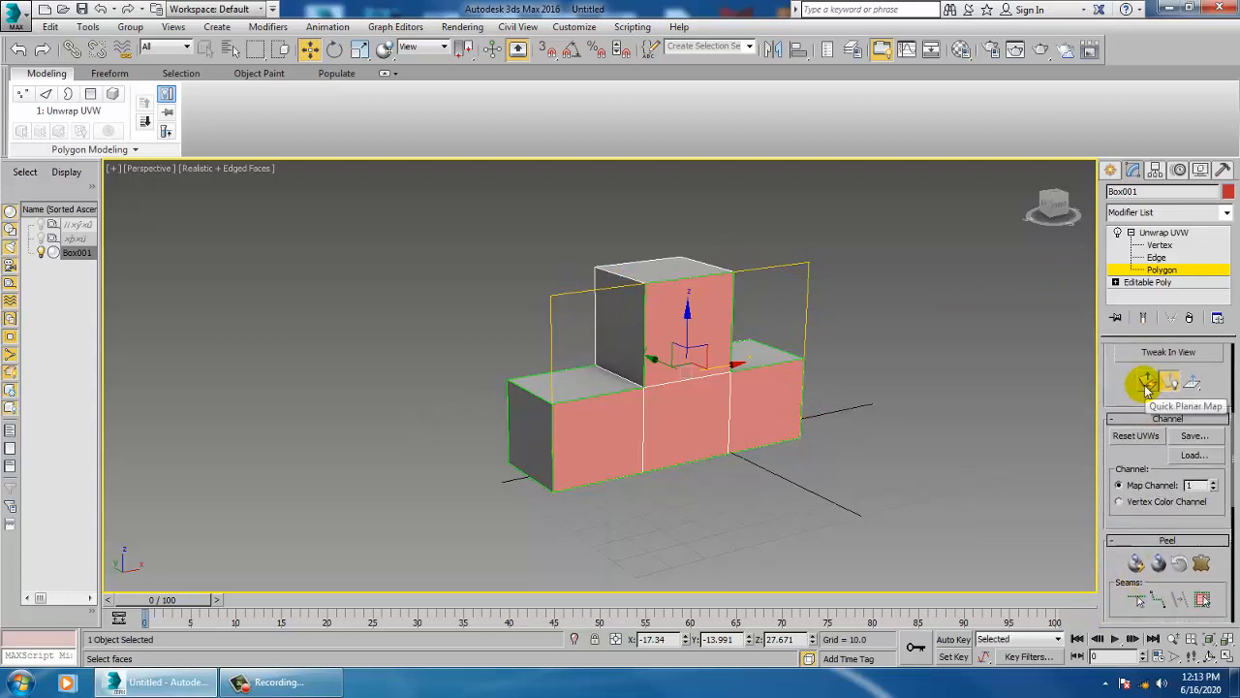
left_click_drag(1120, 409, 1110, 542)
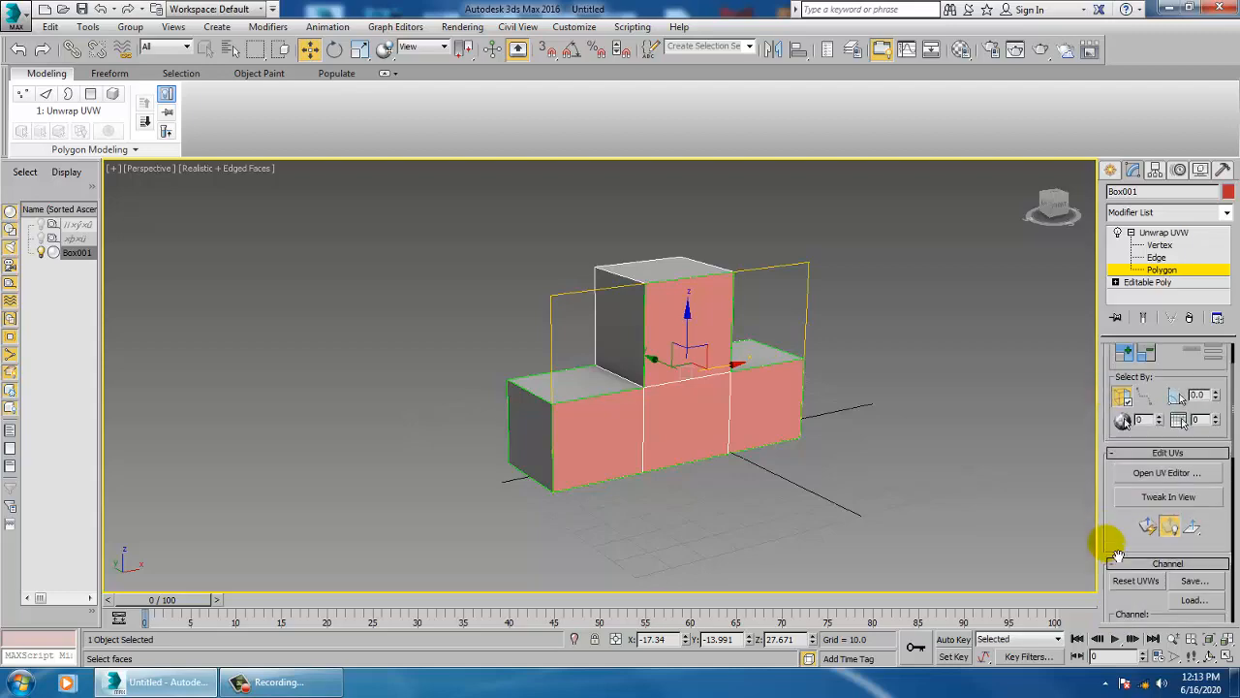
left_click(1168, 468)
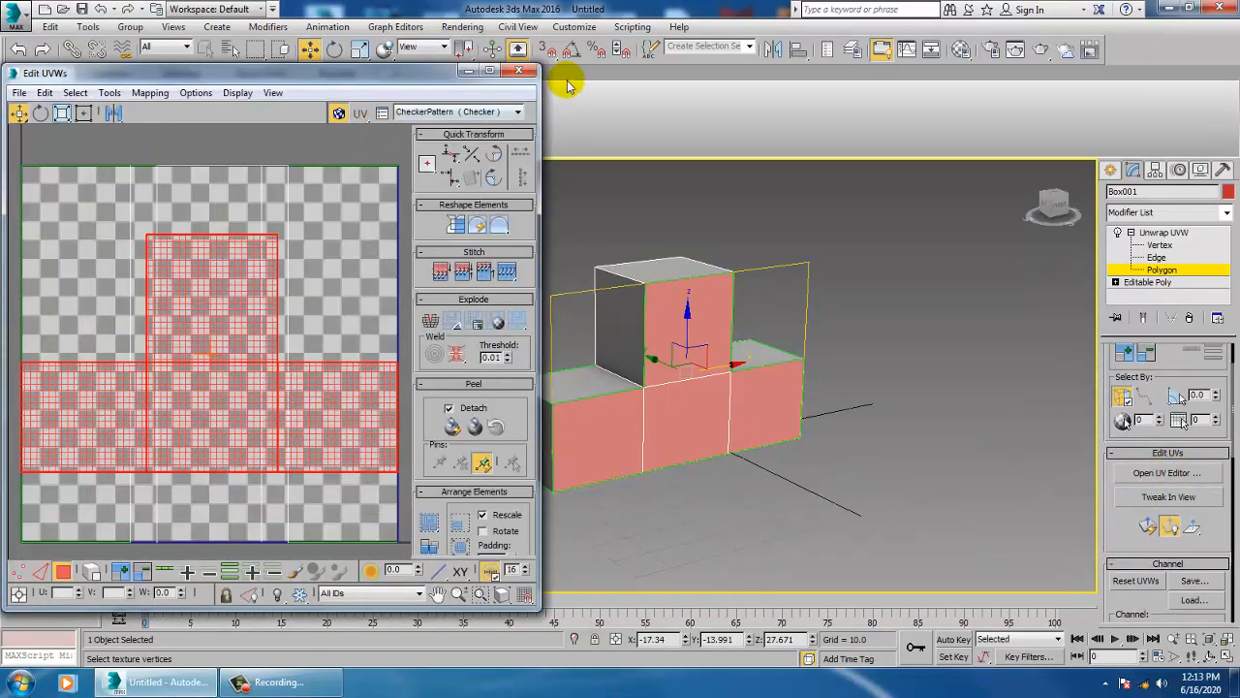
left_click(490, 71)
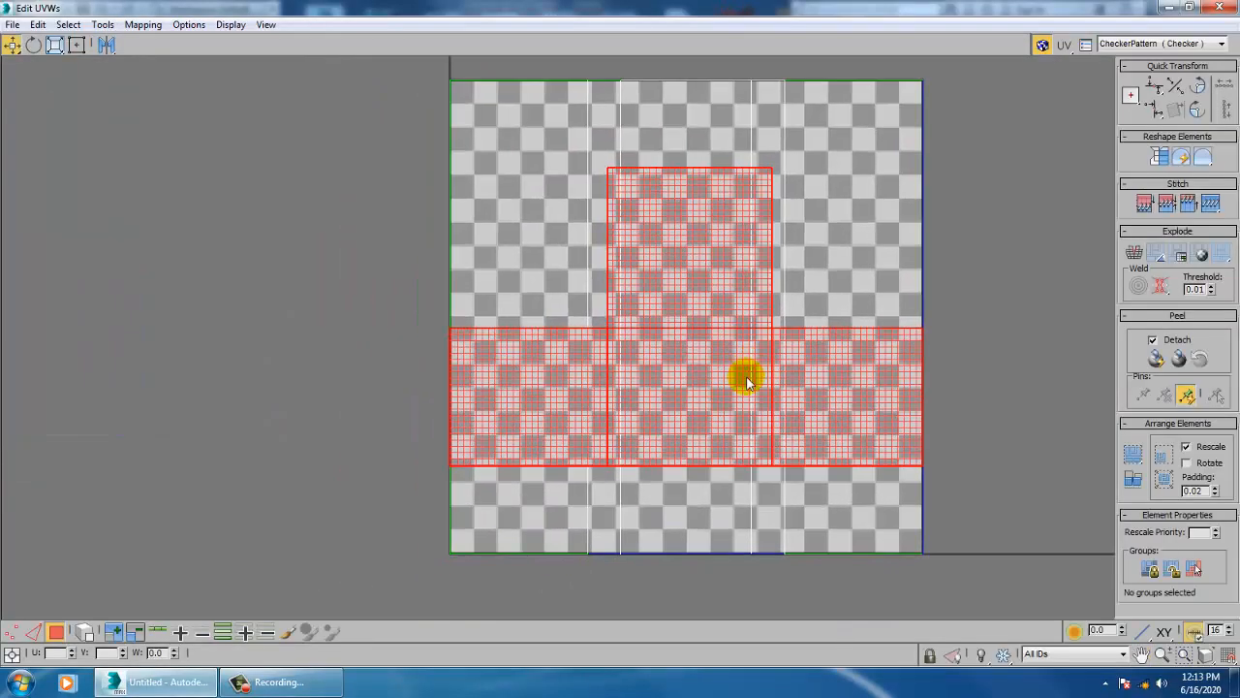
Move the selected front-face UV cluster out of the checkered UV square into the empty space to its left
key("2")
key("3")
left_click_drag(651, 403, 184, 282)
middle_click_drag(638, 380, 791, 472)
scroll(528, 385, "down", 2)
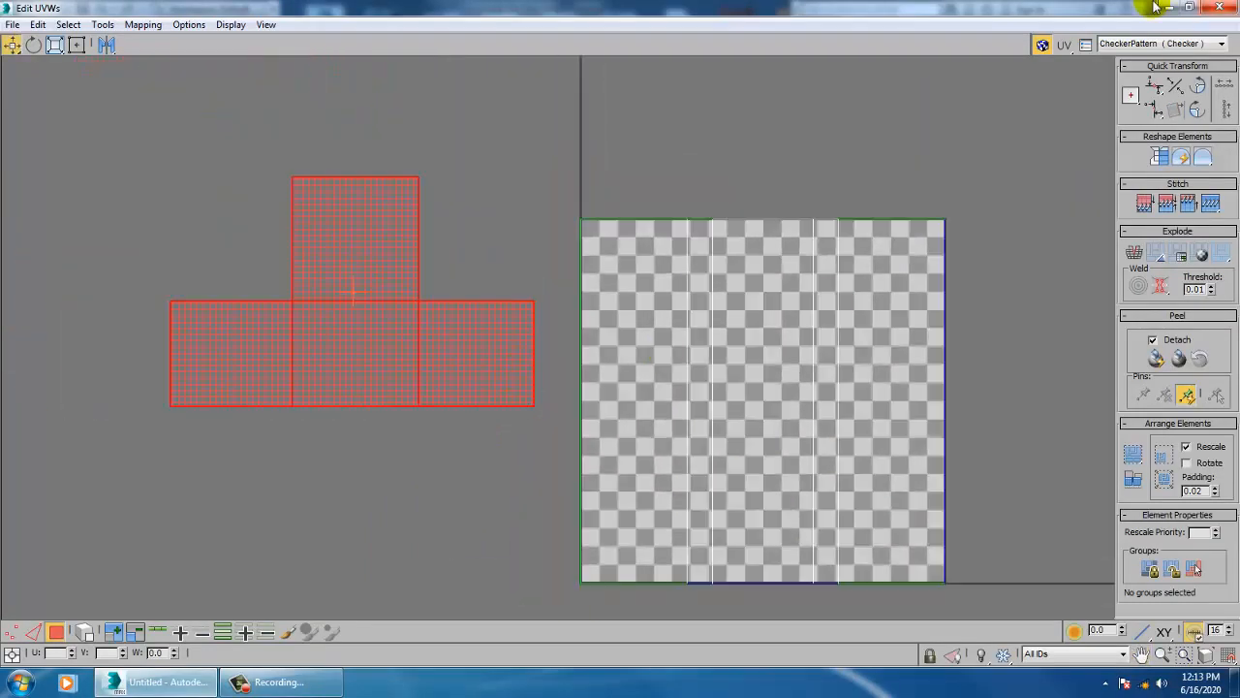
Minimize the UV editor window and select the three polygons on the underside of the box
double_click(1100, 11)
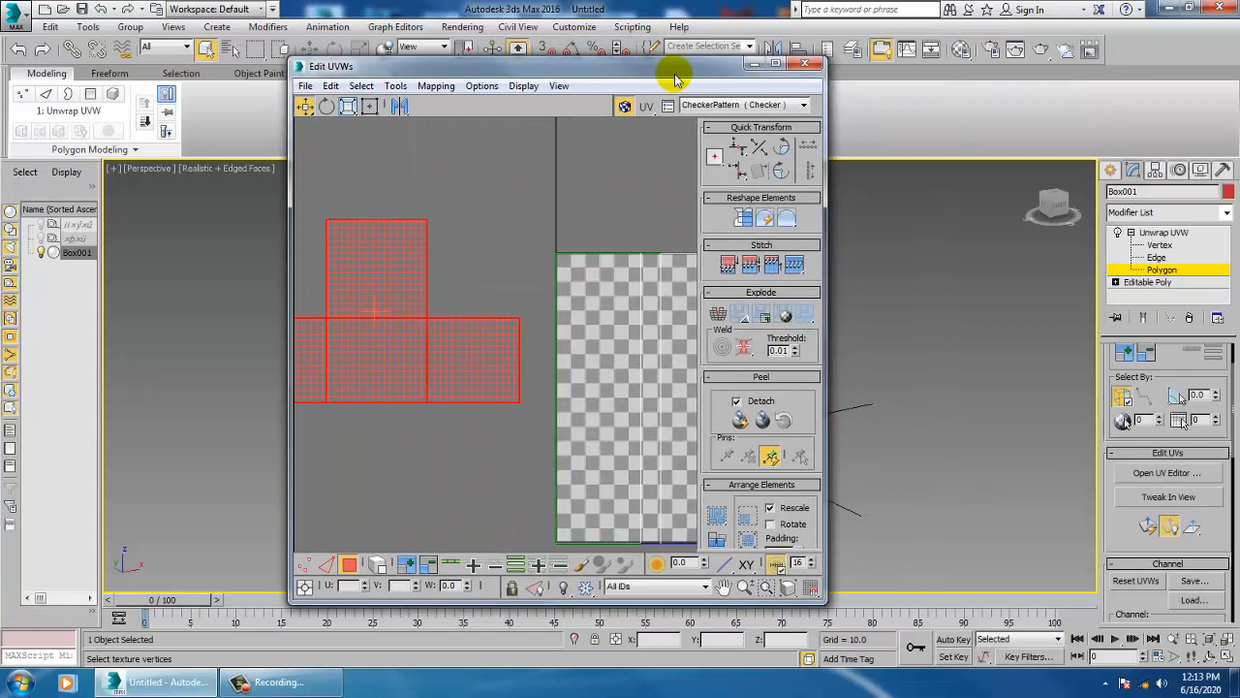
left_click(751, 58)
middle_click_drag(573, 495, 755, 530, "alt")
left_click(754, 529, "ctrl")
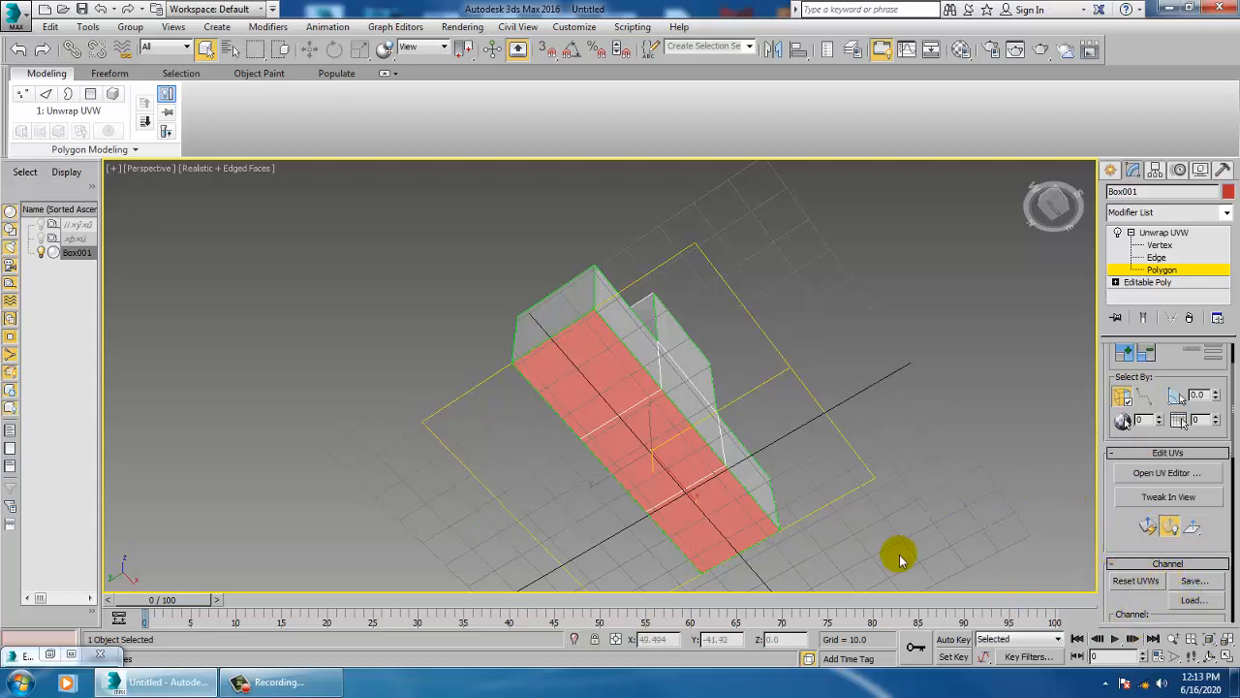
Restore the UV editor and move the underside cluster directly beneath the front-face cluster, lining up their side edges
left_click(51, 655)
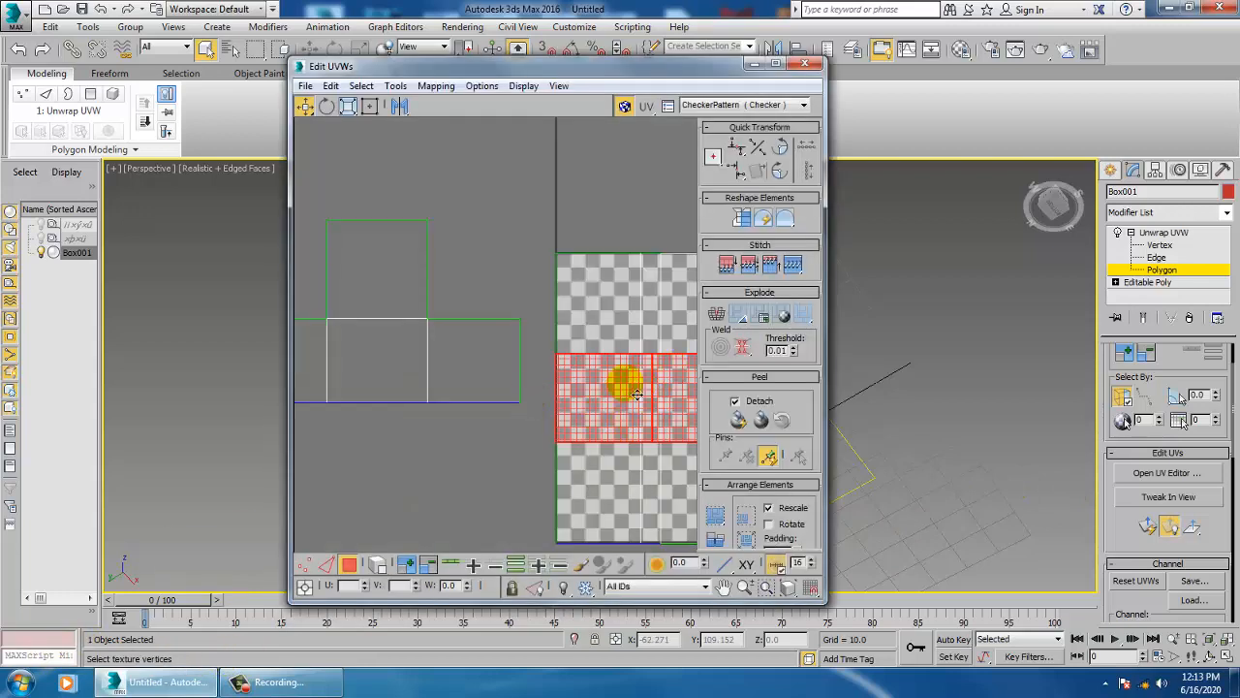
left_click_drag(605, 411, 300, 471)
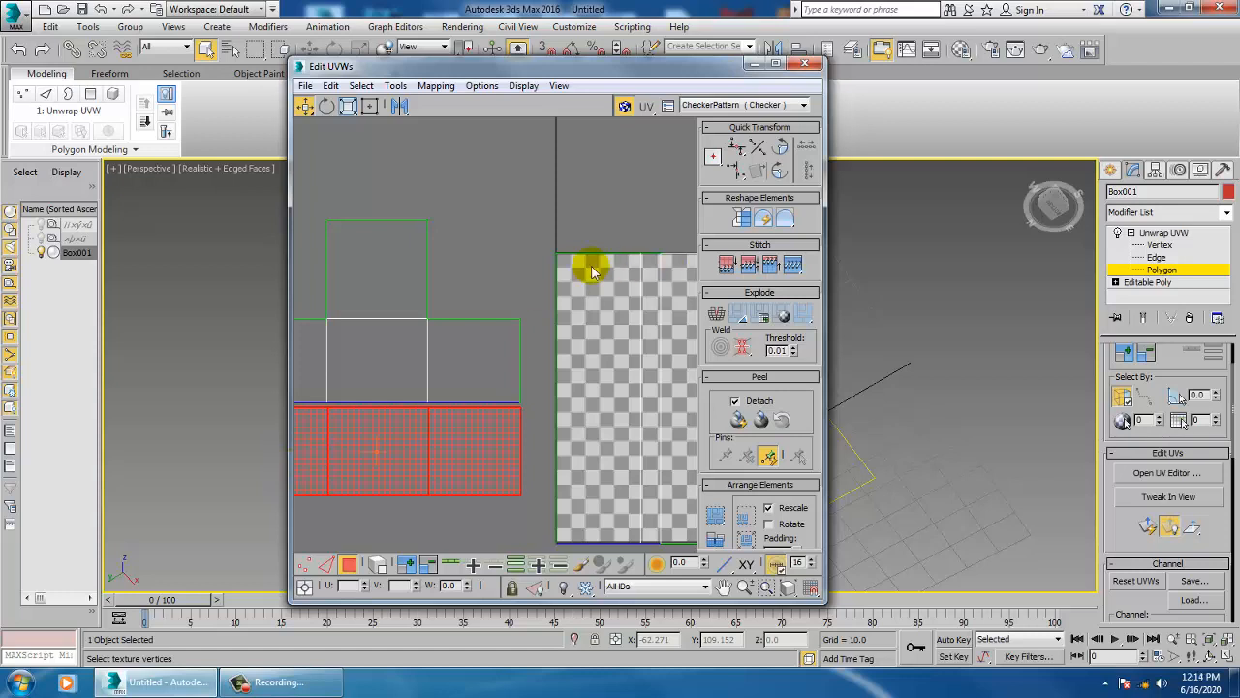
middle_click_drag(590, 266, 665, 216)
scroll(452, 469, "up", 2)
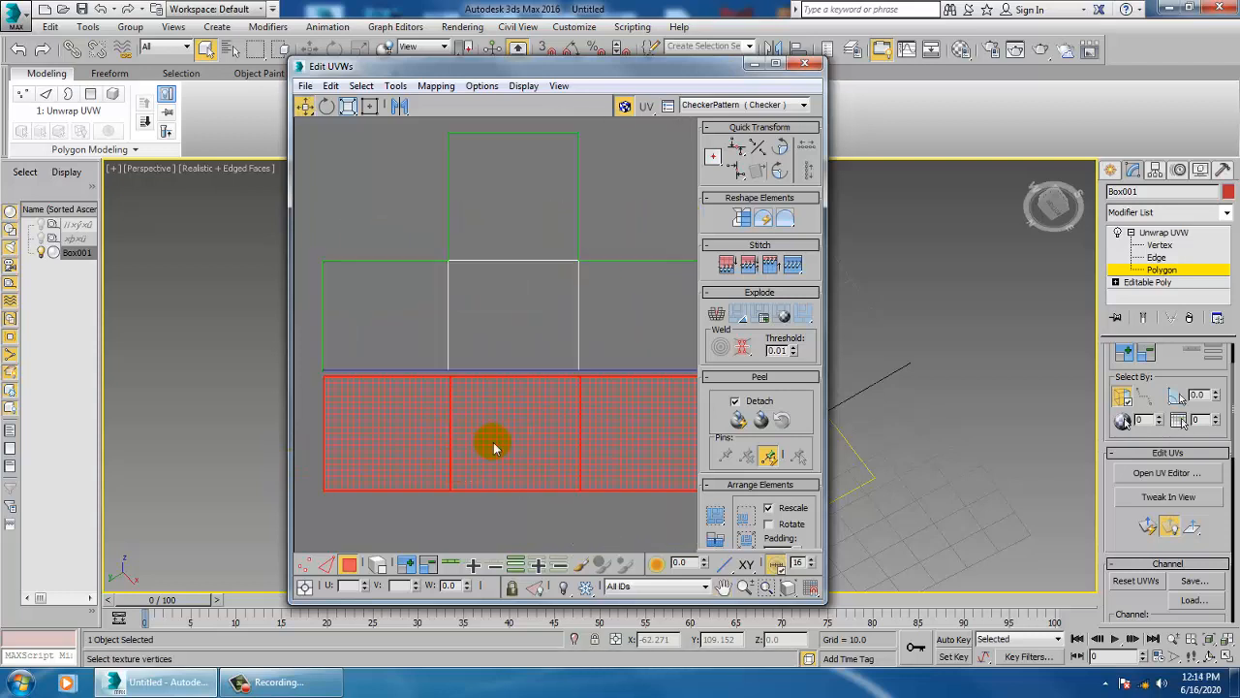
left_click_drag(503, 453, 501, 451)
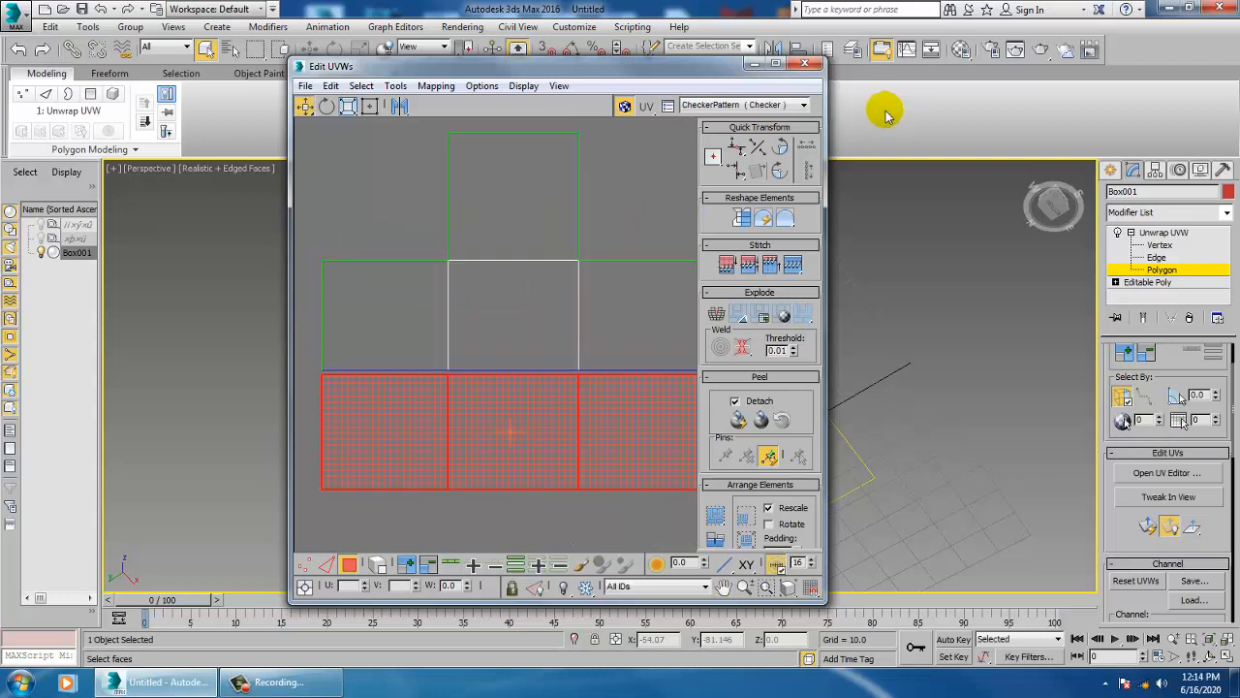
Minimize the UV editor, select the four back-facing polygons of the box and apply a planar projection to them
left_click(754, 63)
middle_click_drag(598, 369, 602, 443, "alt")
left_click(602, 443, "ctrl")
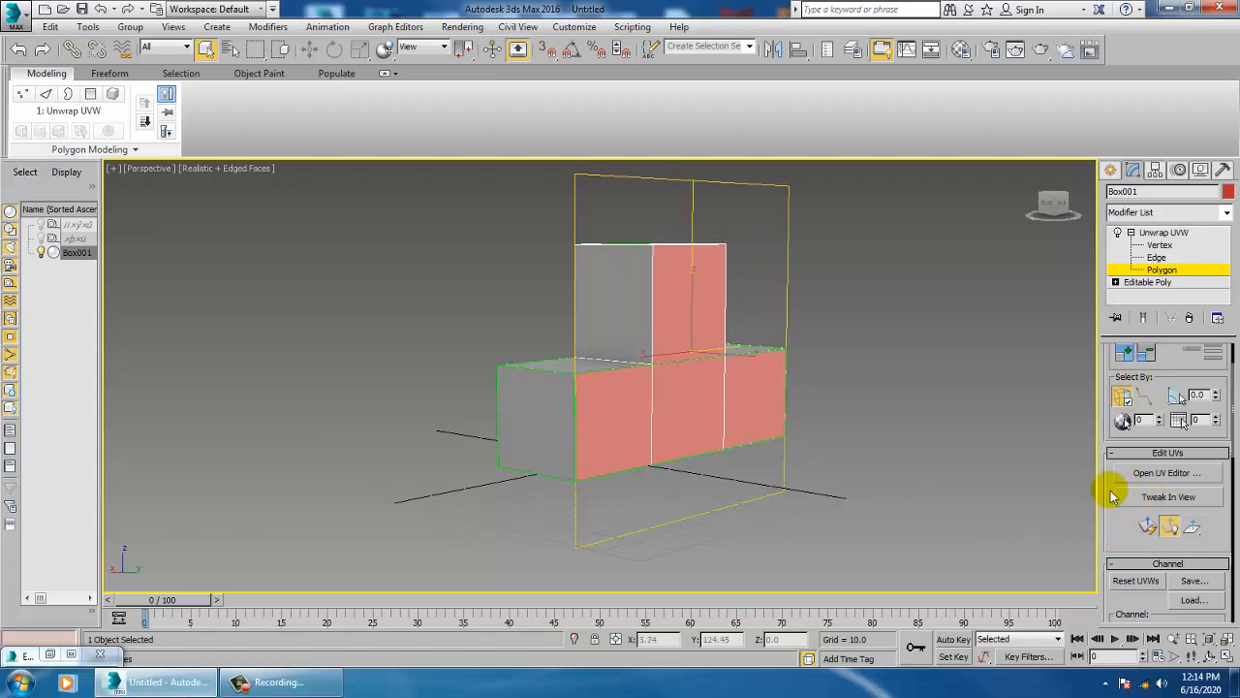
left_click_drag(1109, 545, 1042, 251)
left_click(1139, 501)
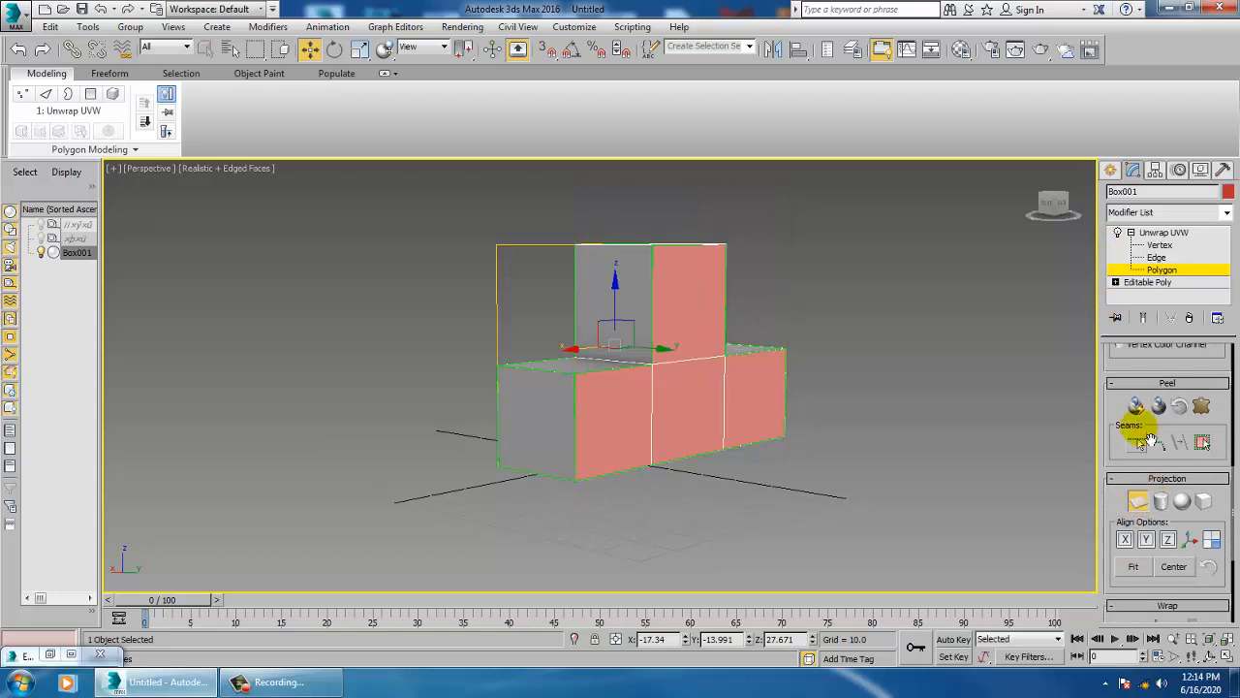
Reopen the UV editor maximized and move the back-face cluster out of the checkered square to below the underside cluster
left_click_drag(1119, 376, 1093, 656)
left_click(1167, 455)
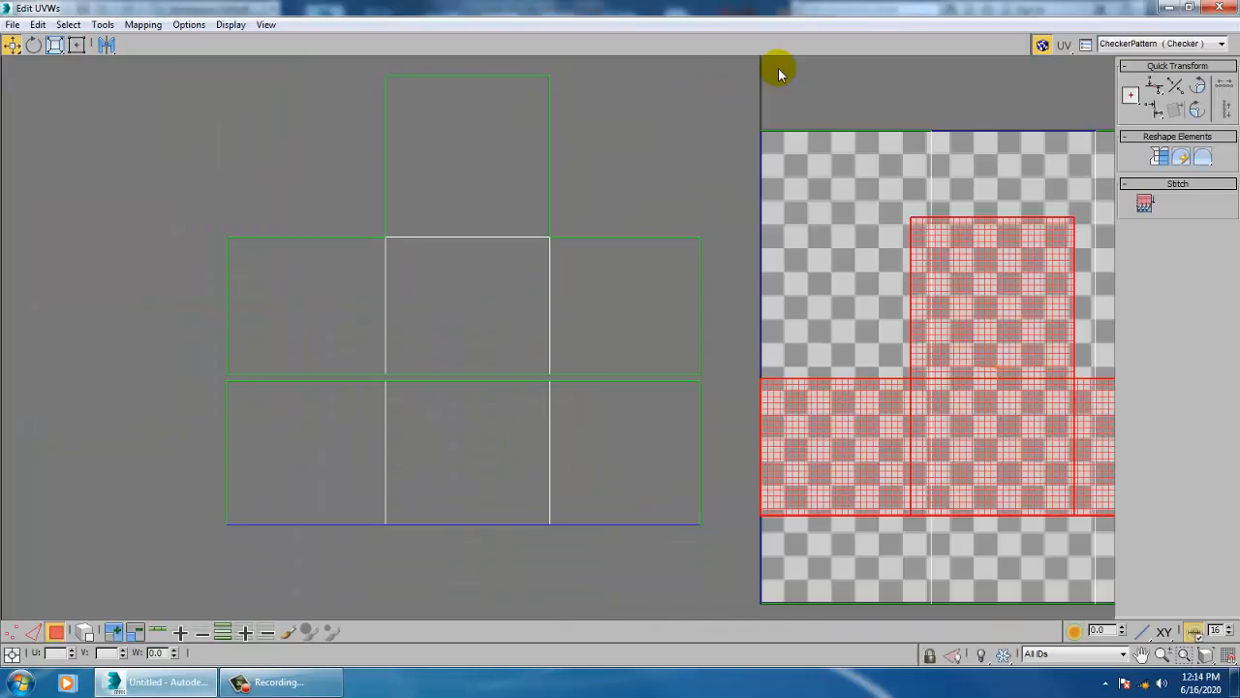
left_click(775, 63)
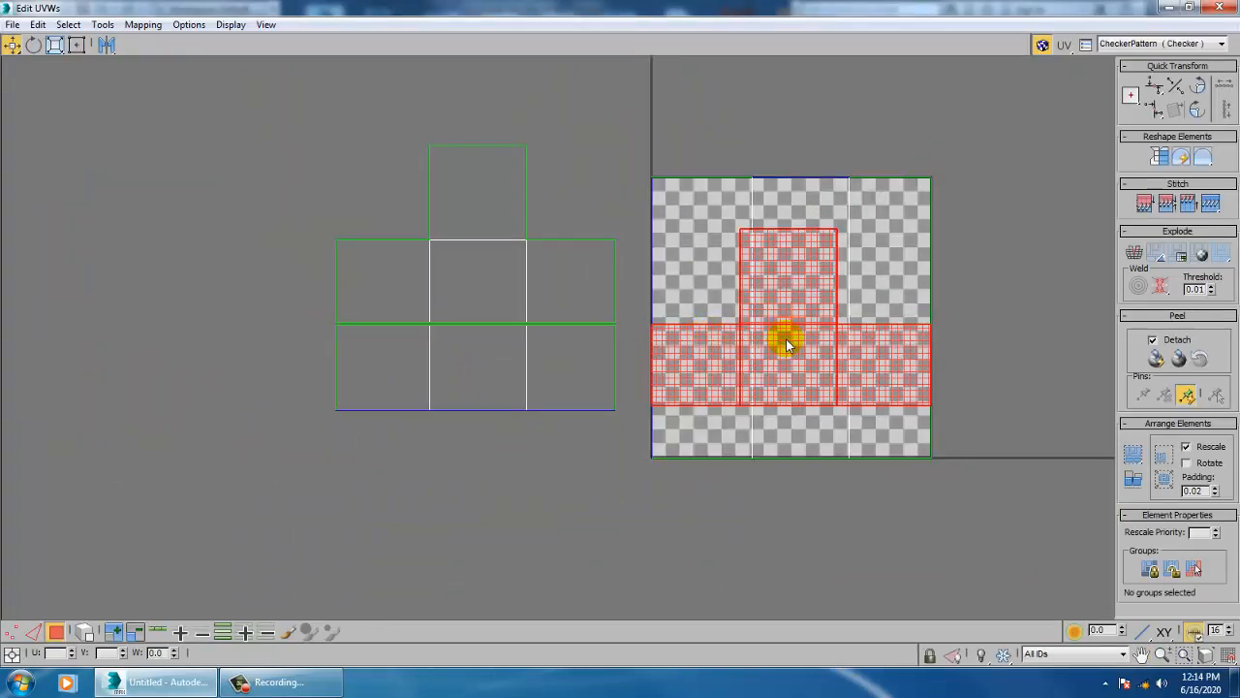
left_click_drag(804, 362, 516, 575)
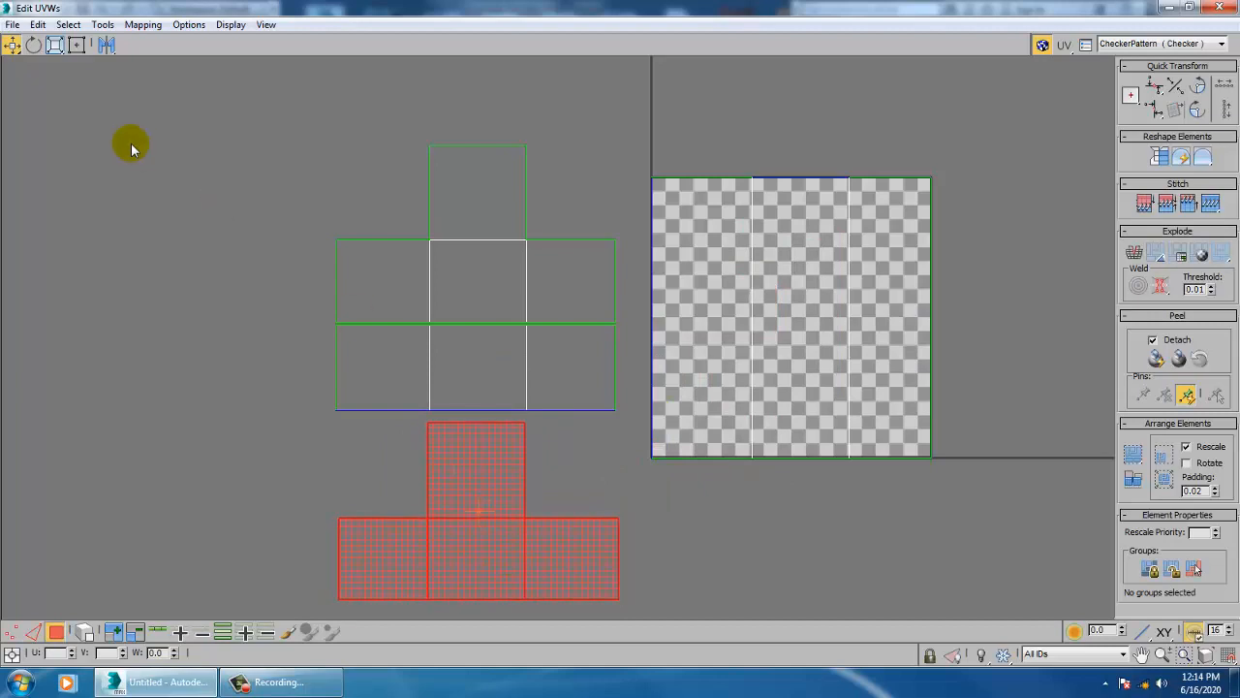
Mirror the back-face cluster vertically, move it up close beneath the underside cluster, and deselect it
left_click(107, 45)
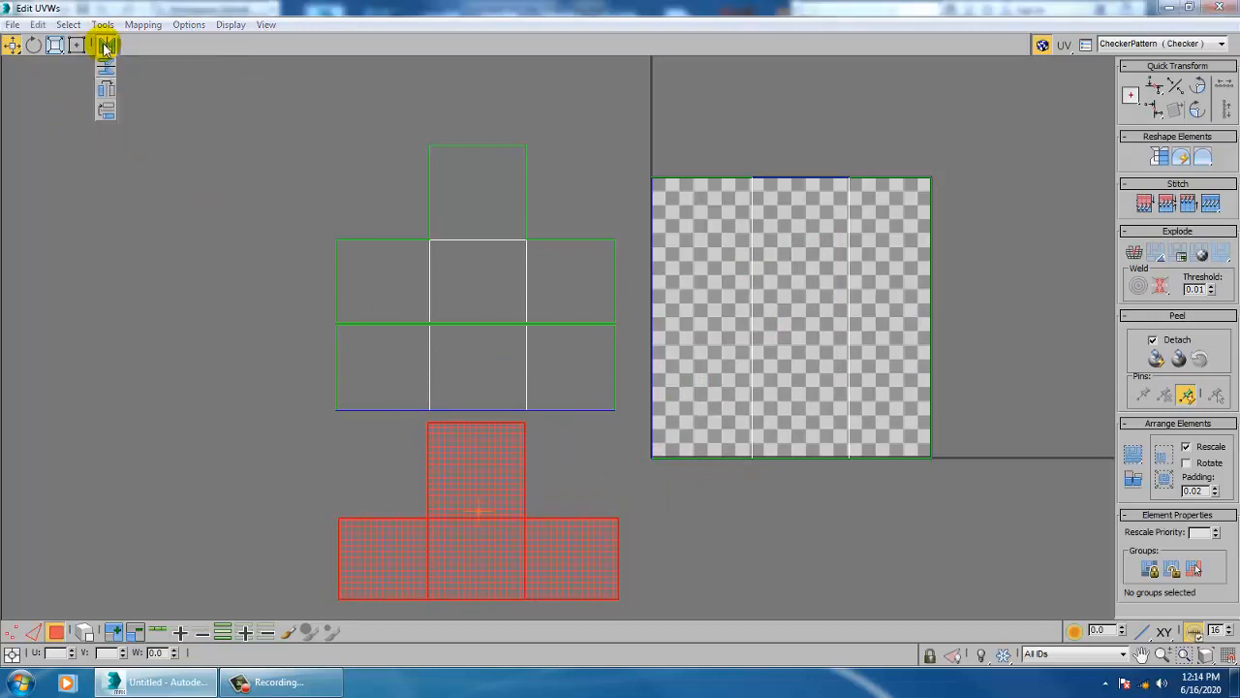
left_click_drag(106, 45, 108, 81)
left_click_drag(465, 452, 476, 456)
left_click(673, 161)
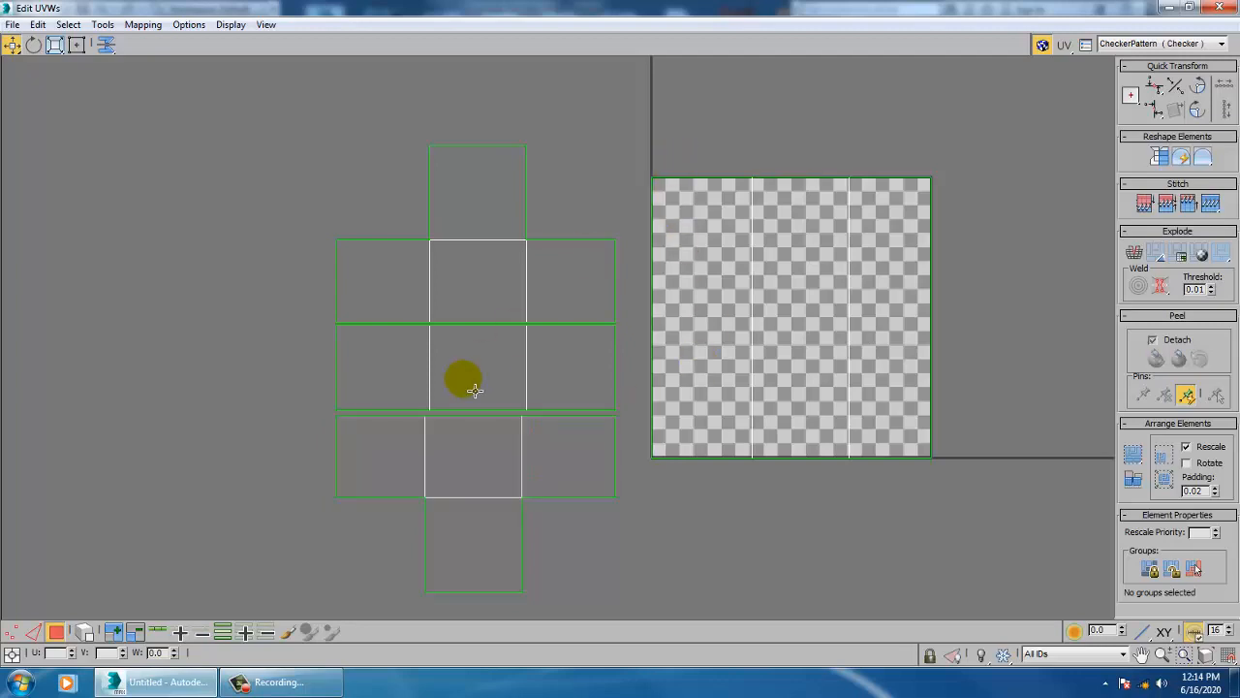
Stitch the left edge between the front and underside clusters with Align Clusters, Scale Clusters and a bias of 0.5
scroll(399, 399, "up", 2)
middle_click_drag(257, 303, 342, 364)
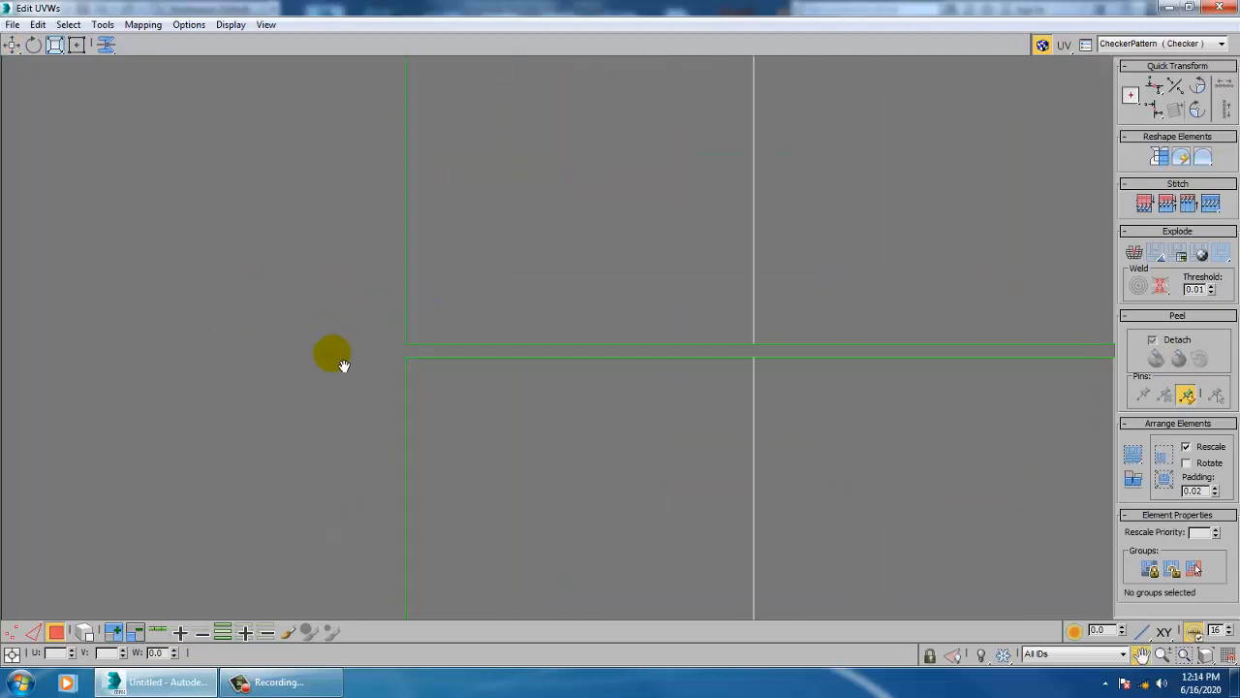
key("2")
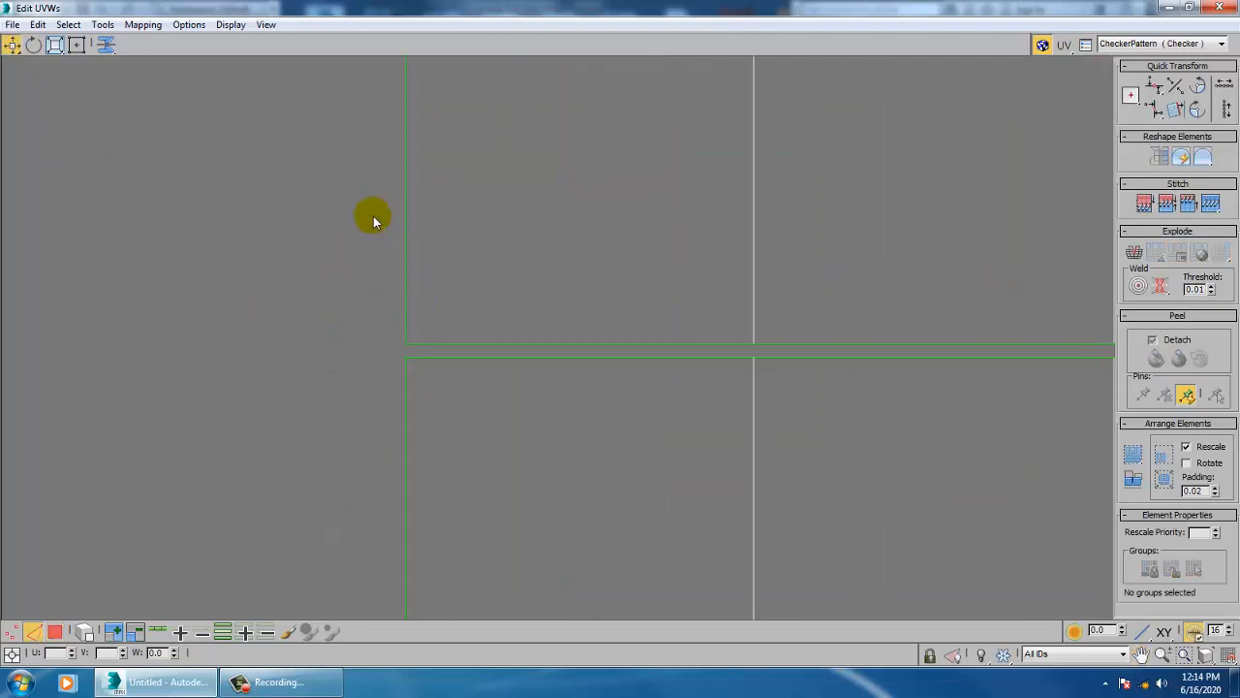
left_click(499, 358)
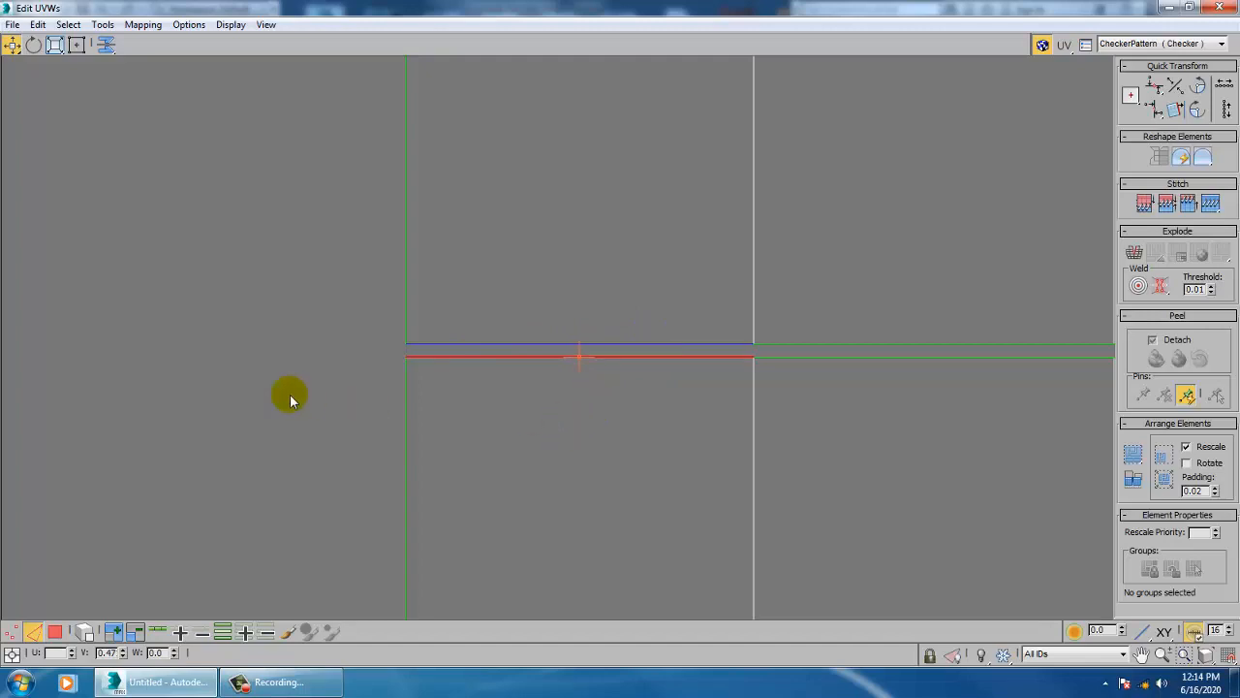
left_click(101, 25)
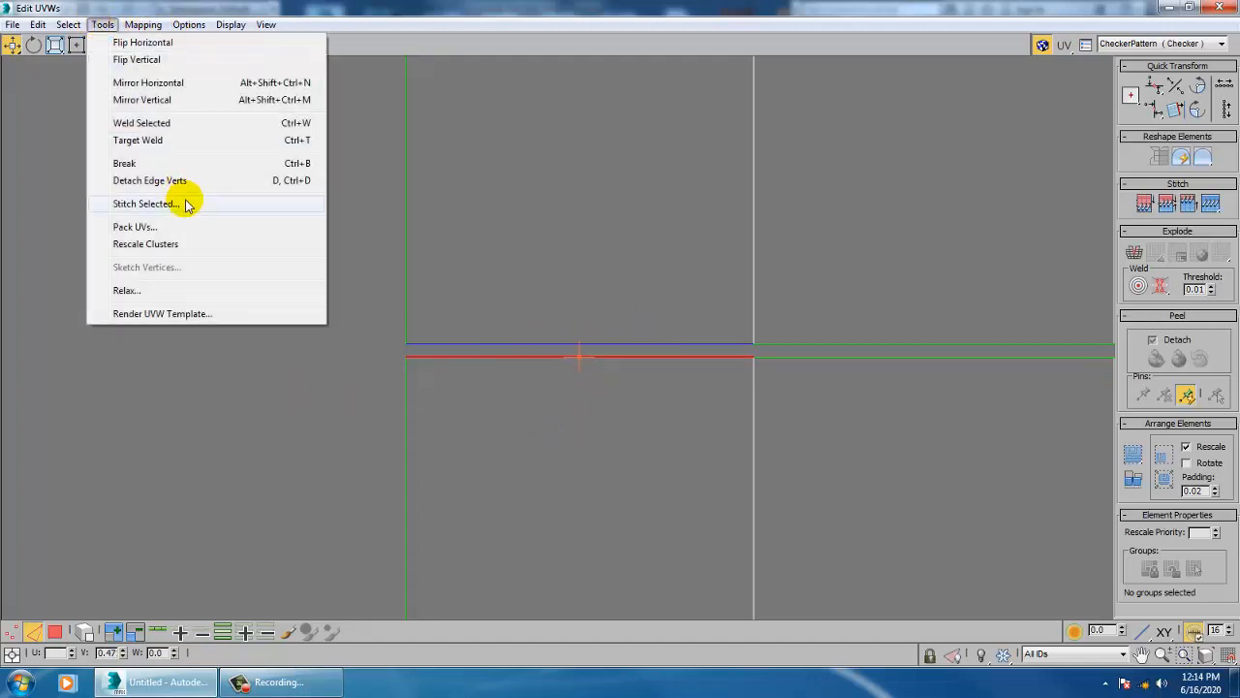
left_click(145, 204)
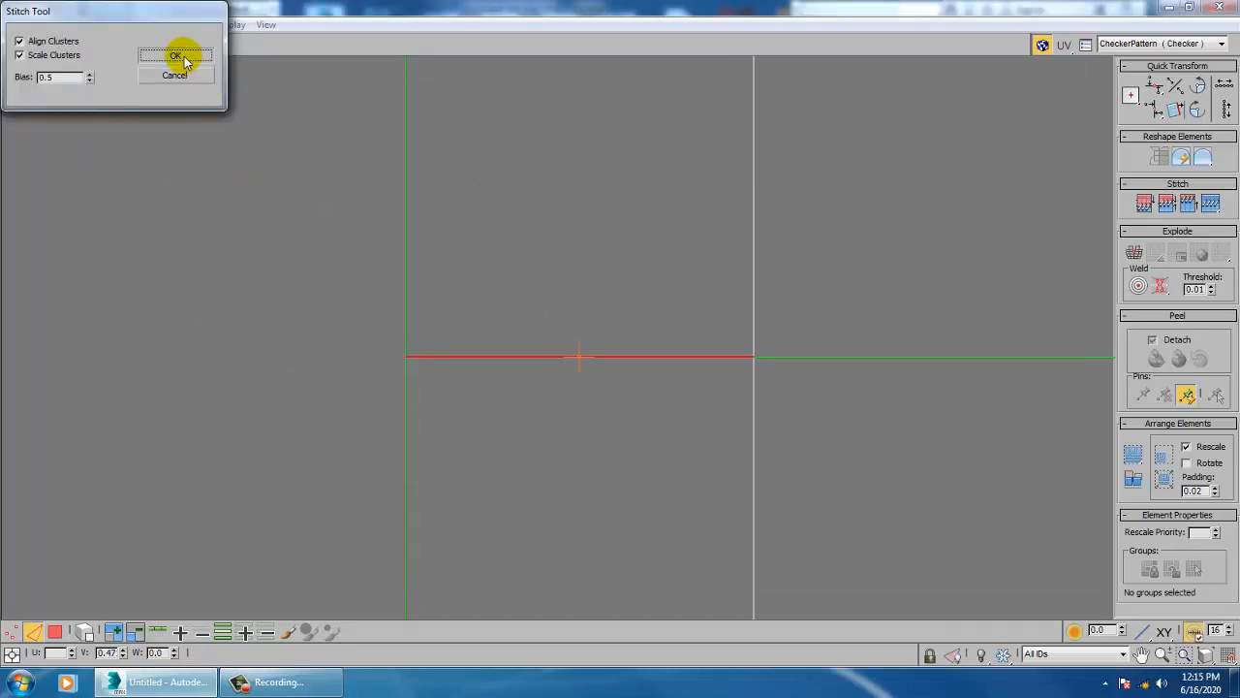
left_click(179, 56)
Stitch the middle edge between the front and underside clusters using the same Stitch Tool settings
left_click(795, 358)
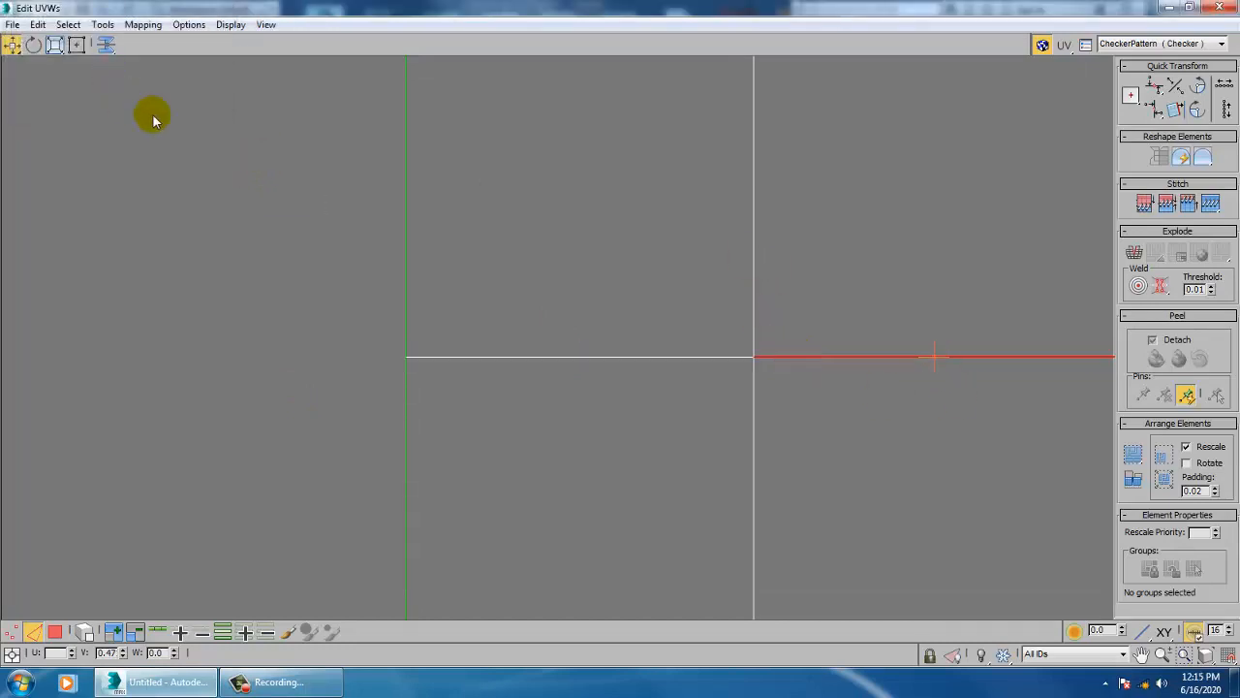
left_click(102, 24)
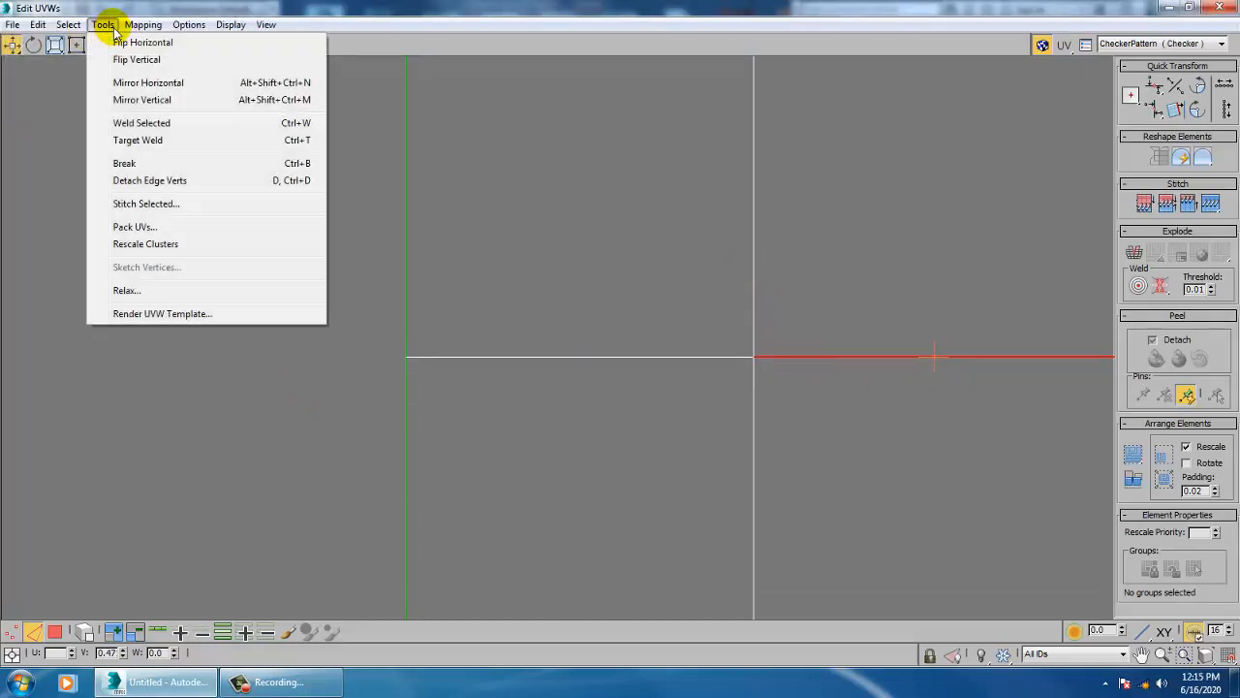
left_click(155, 205)
left_click(184, 54)
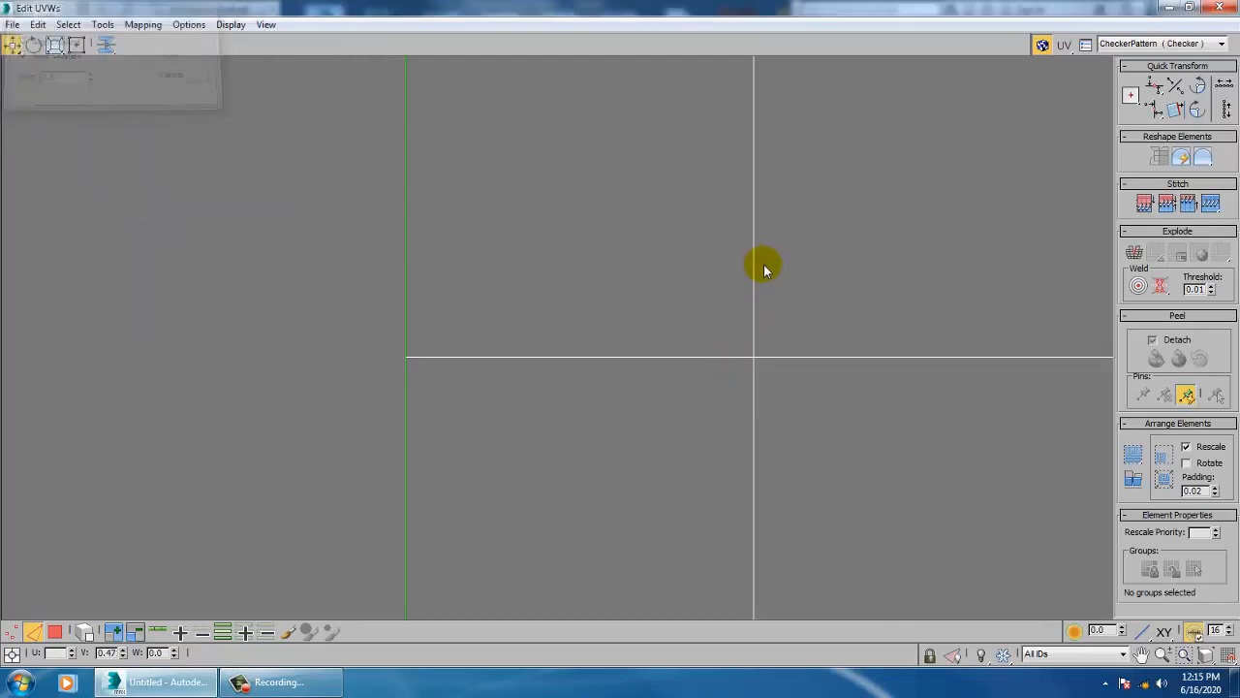
Stitch the right edge between the front and underside clusters, keeping the 0.5 bias
scroll(766, 264, "down", 5)
middle_click_drag(695, 275, 368, 292)
scroll(534, 294, "up", 2)
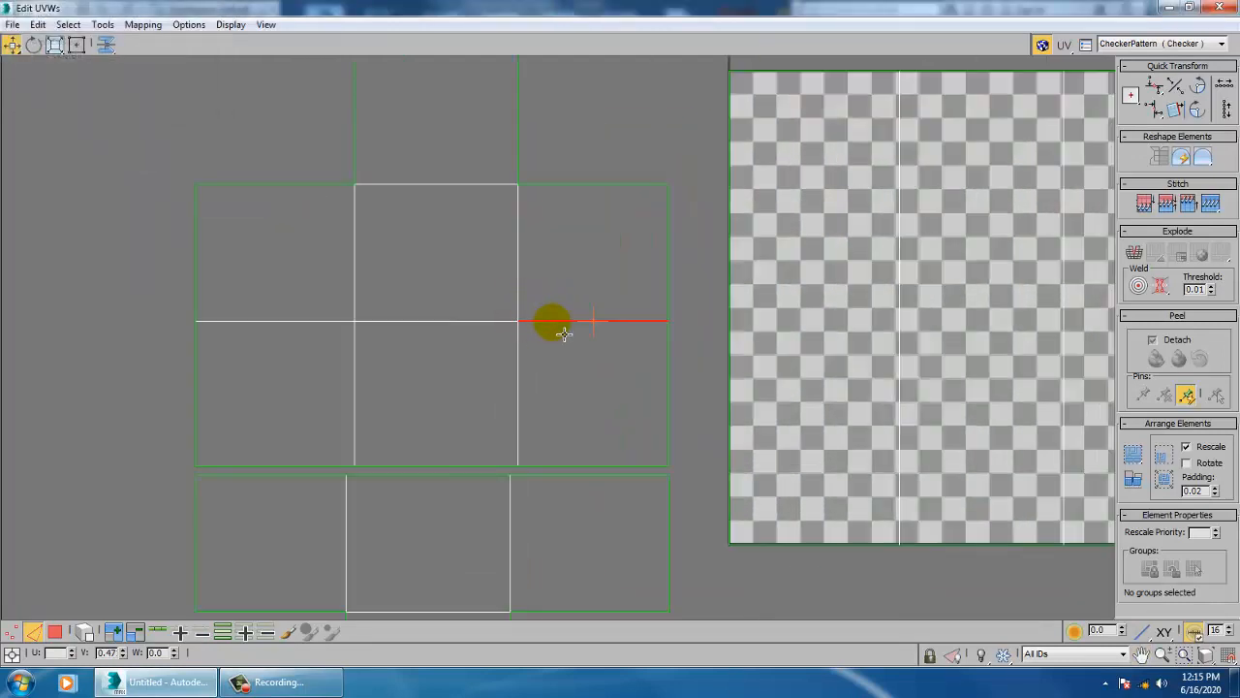
left_click(102, 24)
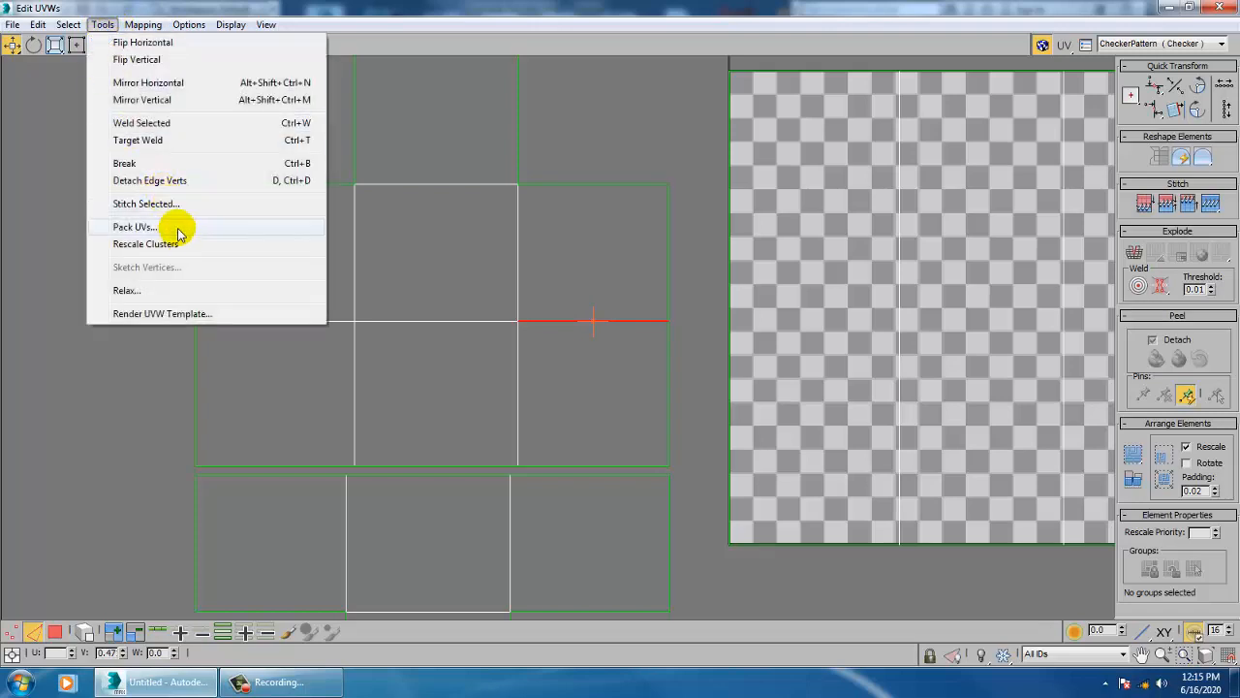
left_click(155, 204)
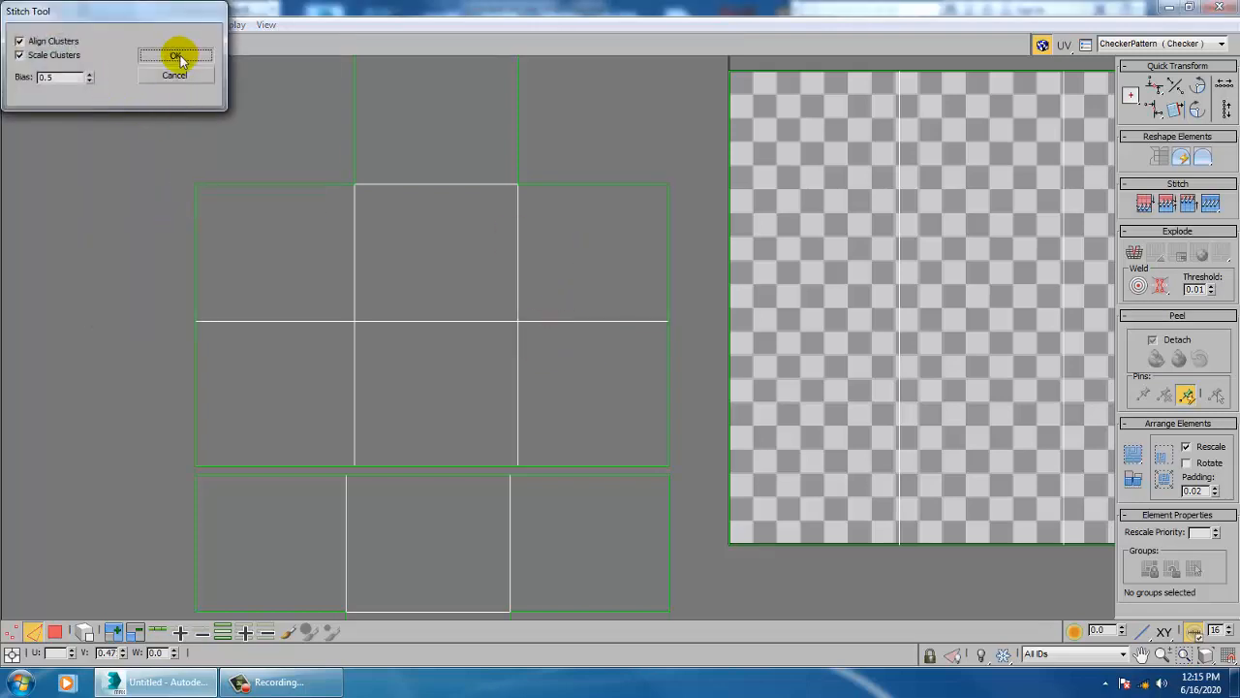
left_click(177, 55)
Select all four polygons of the back-face cluster, mirror them horizontally to match the underside cluster's edge order, and deselect them
left_click(388, 311)
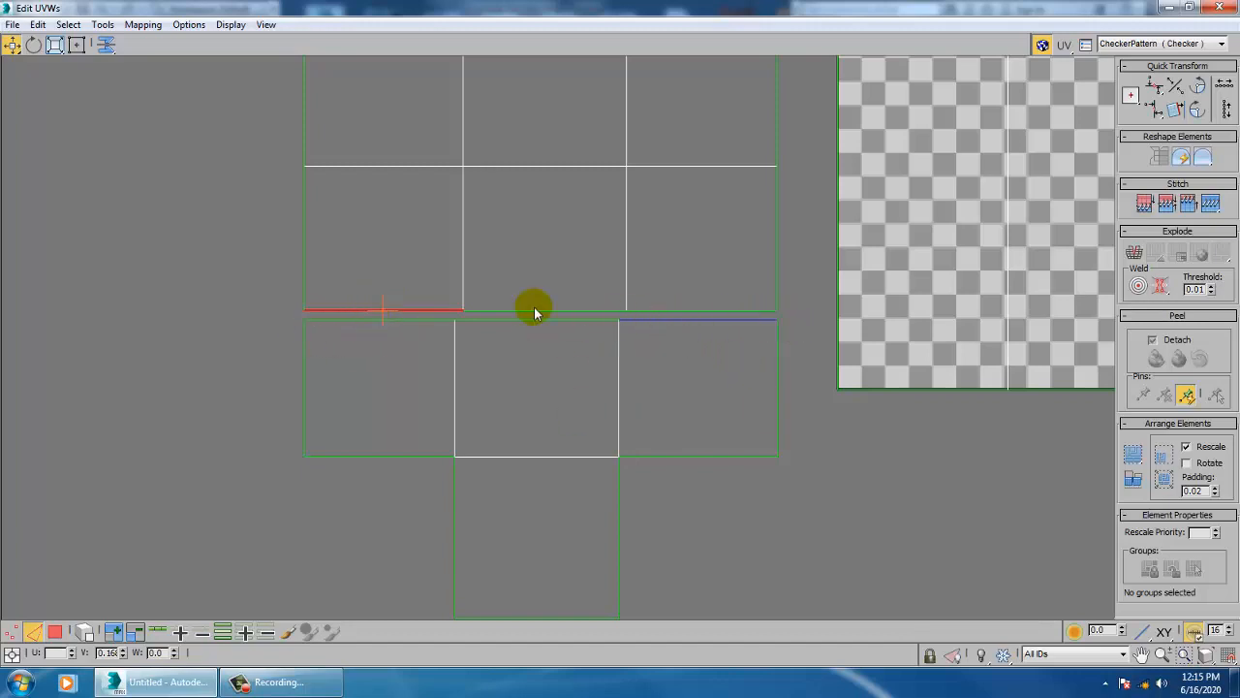
key("3")
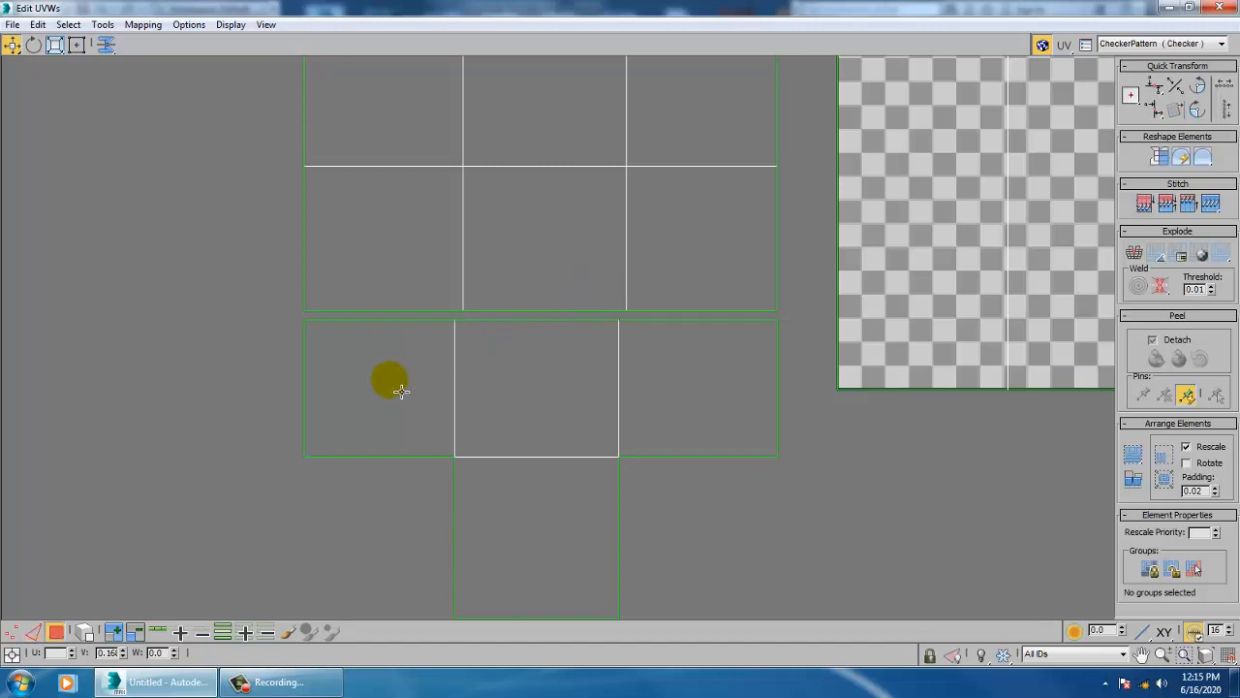
left_click(396, 382)
left_click(536, 401, "ctrl")
left_click(736, 407, "ctrl")
left_click(510, 570, "ctrl")
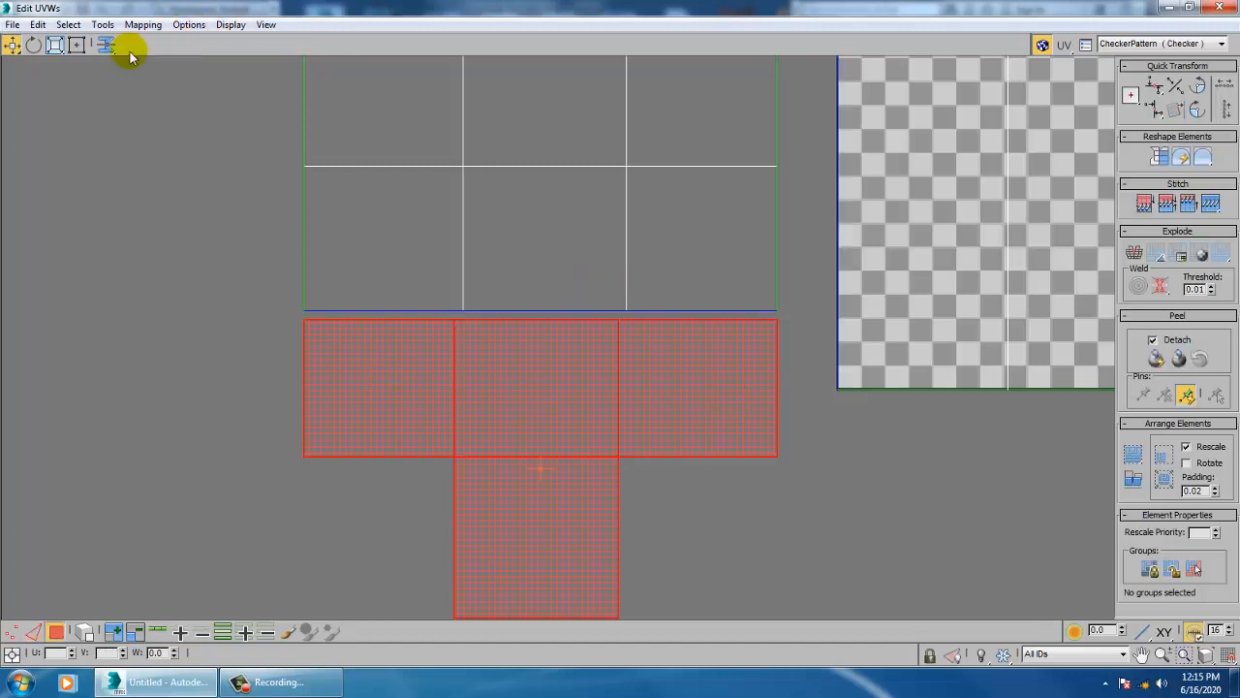
left_click(104, 47)
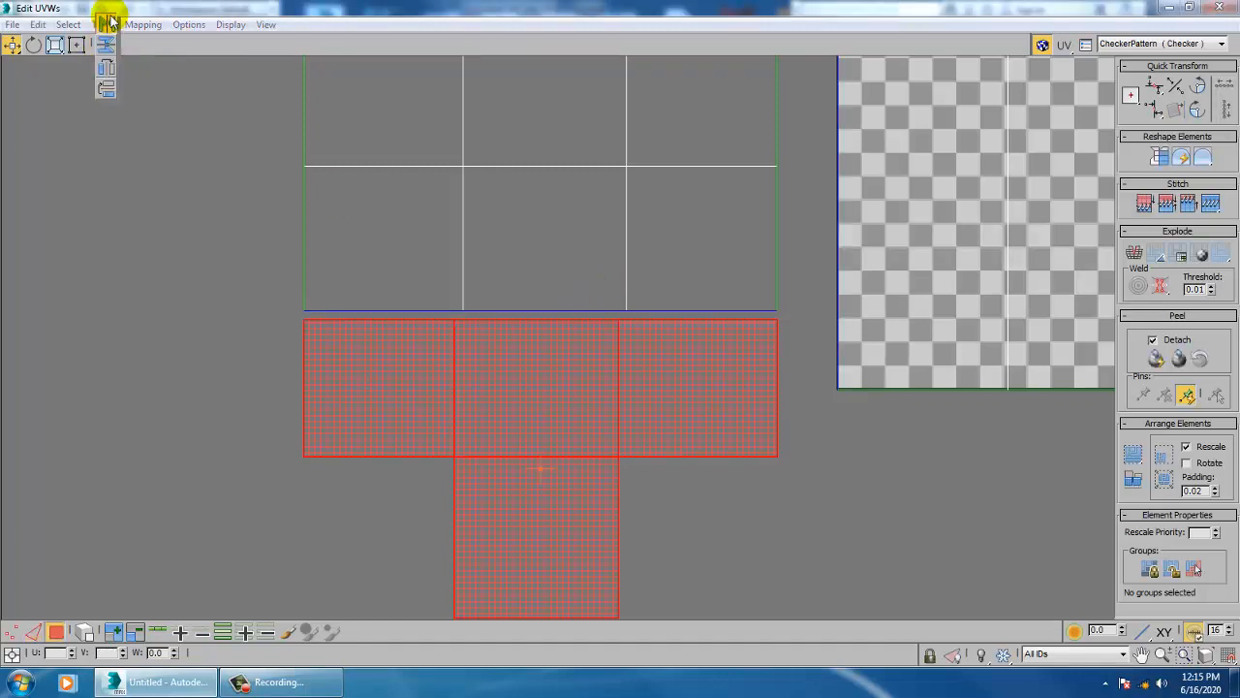
left_click(111, 22)
left_click(33, 209)
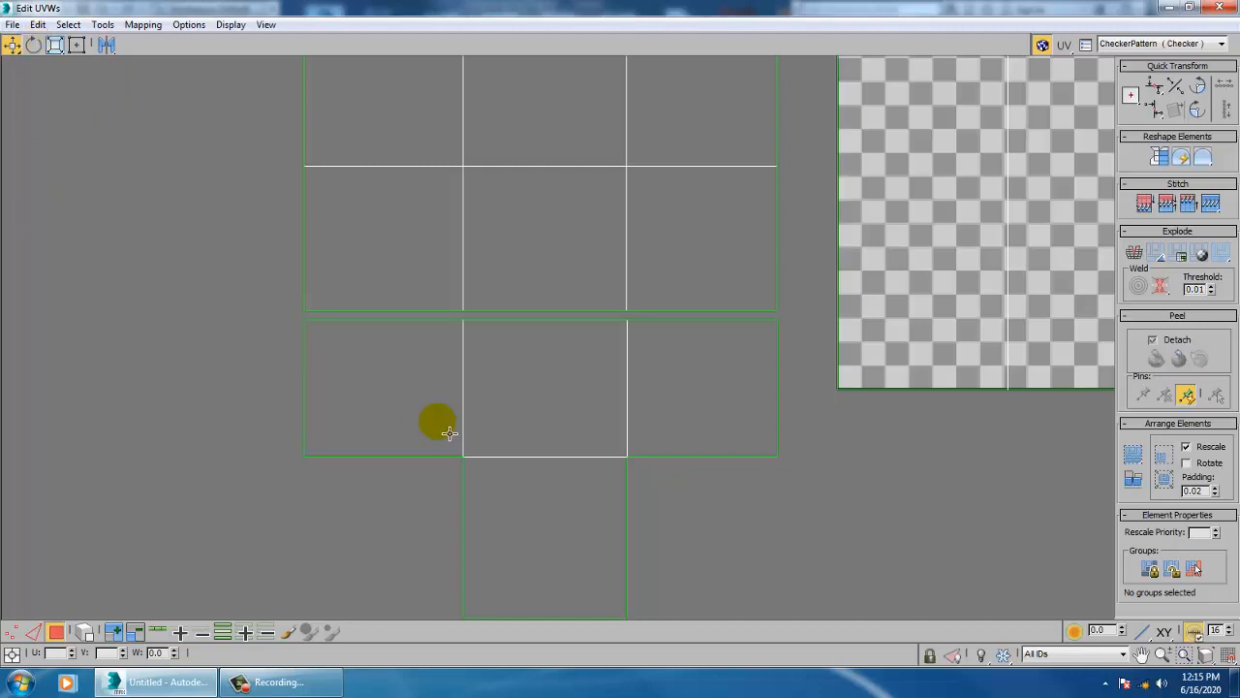
Stitch the left edge between the underside and back-face clusters with Align Clusters, Scale Clusters and a bias of 0.5
key("2")
left_click(320, 317)
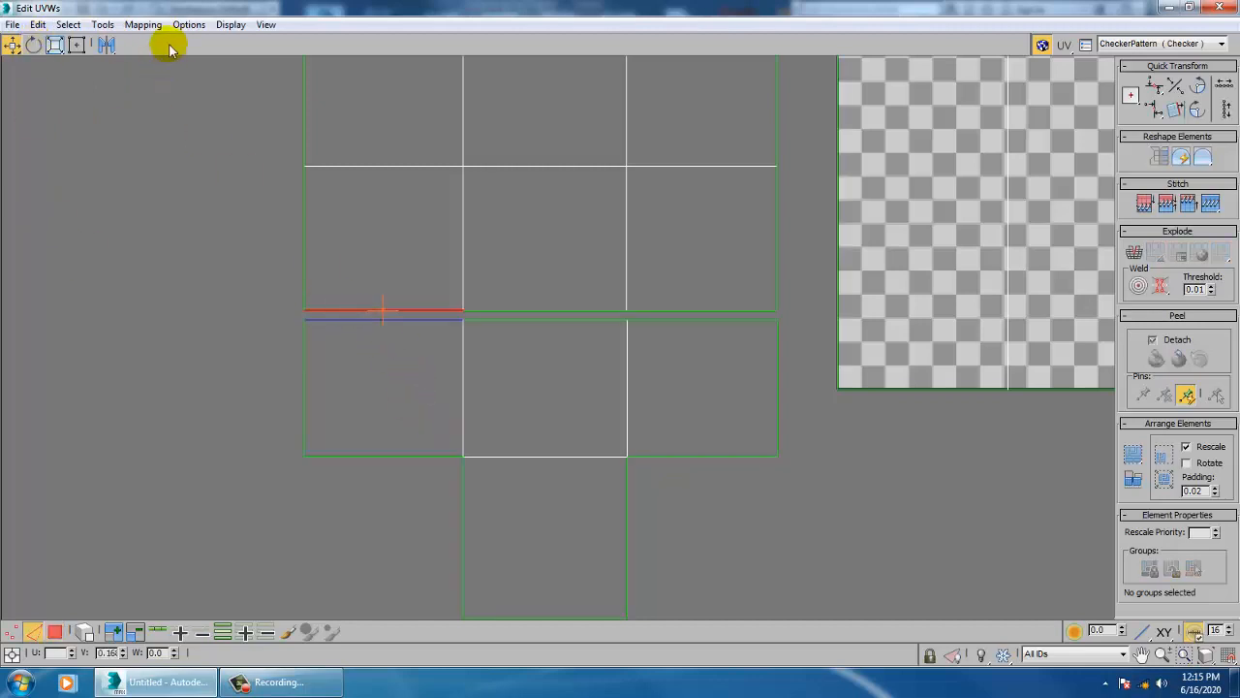
left_click(103, 24)
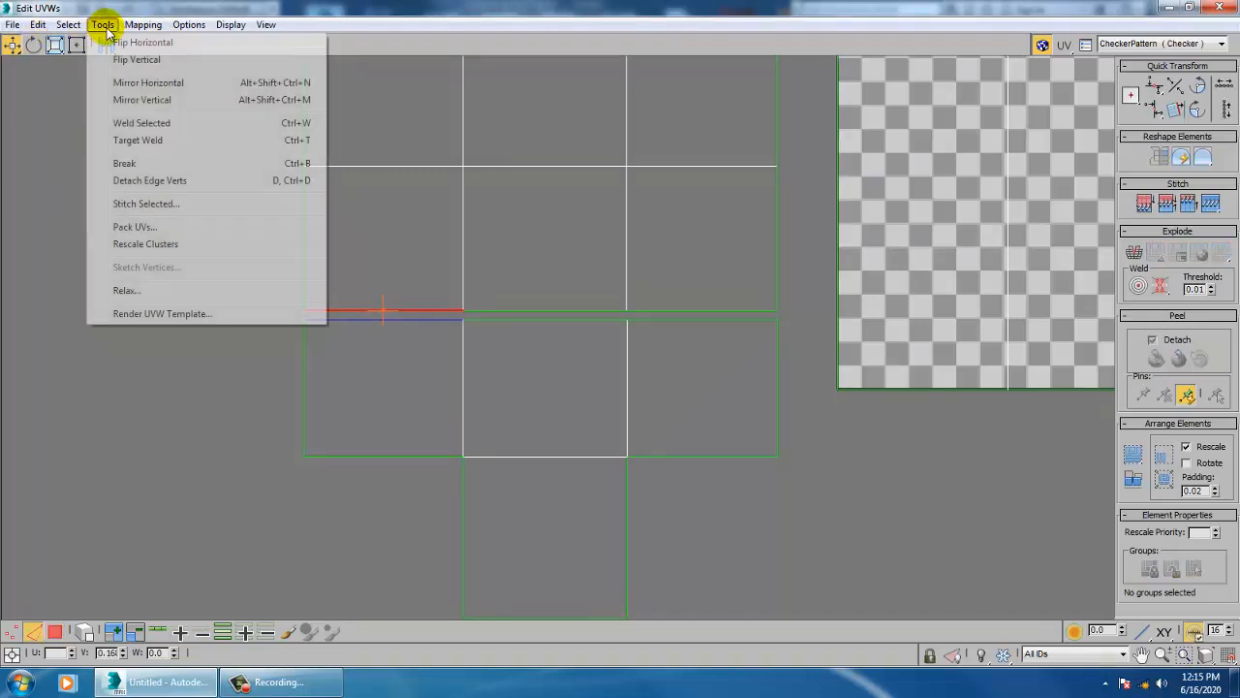
left_click(170, 211)
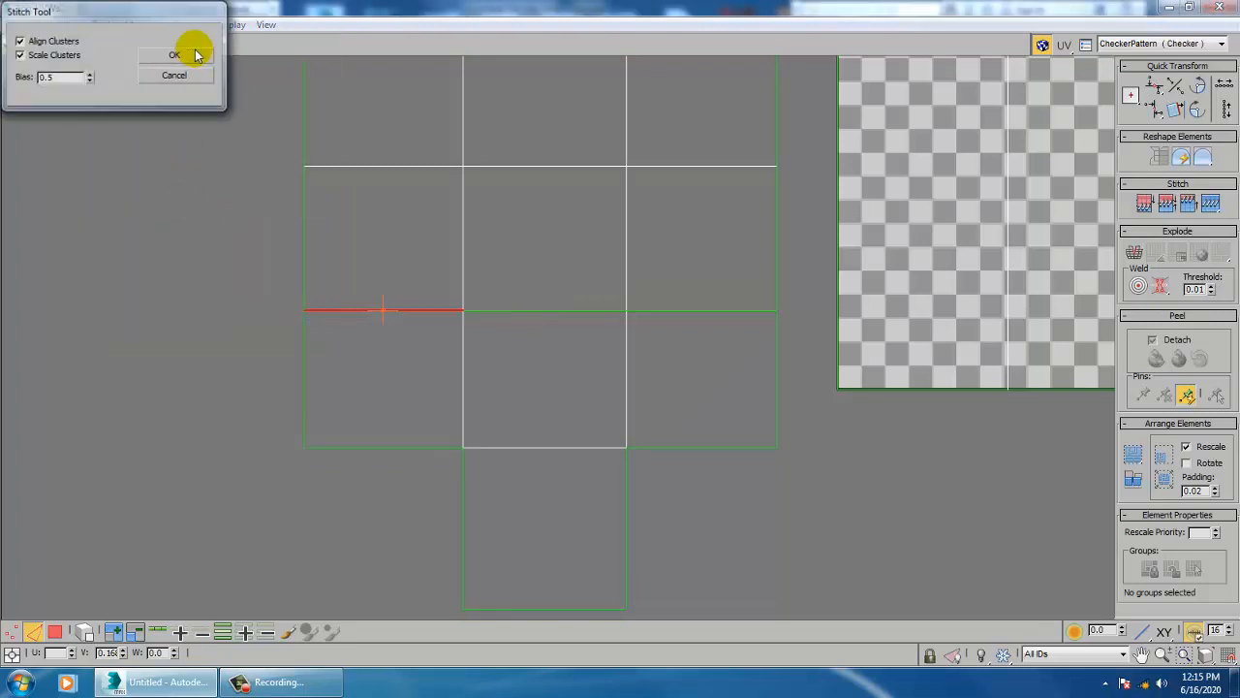
left_click(165, 53)
Stitch the middle edge between the underside and back-face clusters using the same Stitch Tool settings
left_click(563, 310)
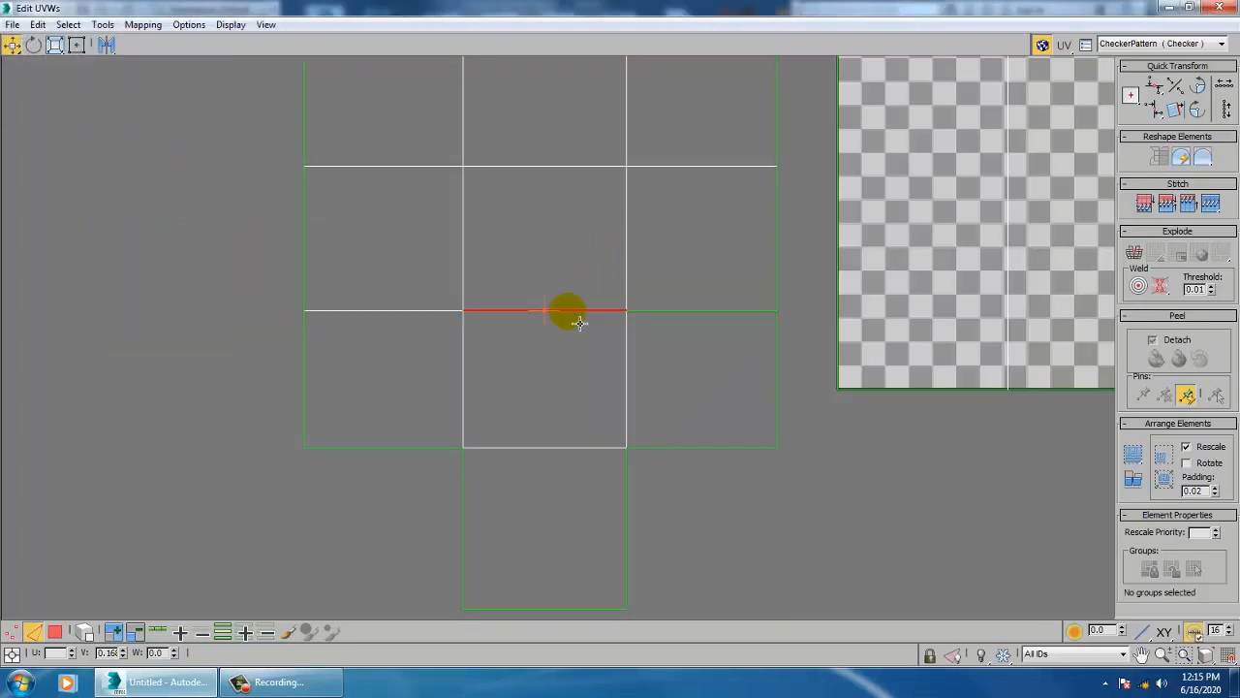
left_click(103, 24)
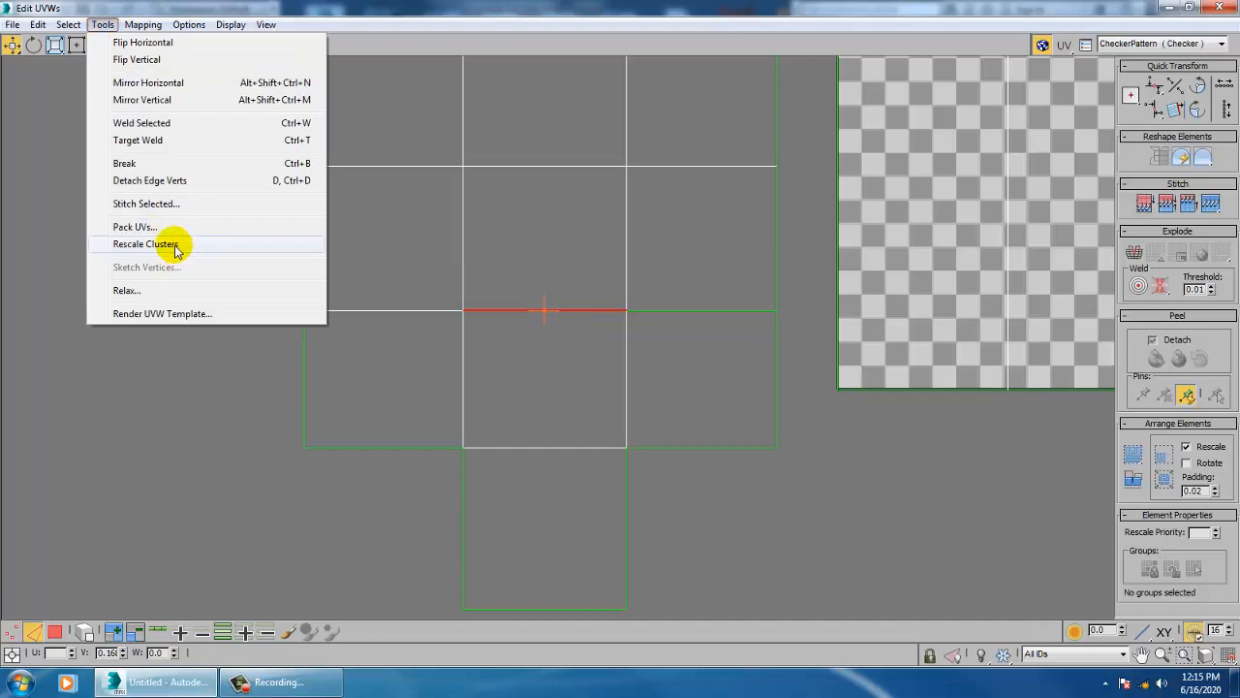
left_click(232, 203)
left_click(188, 53)
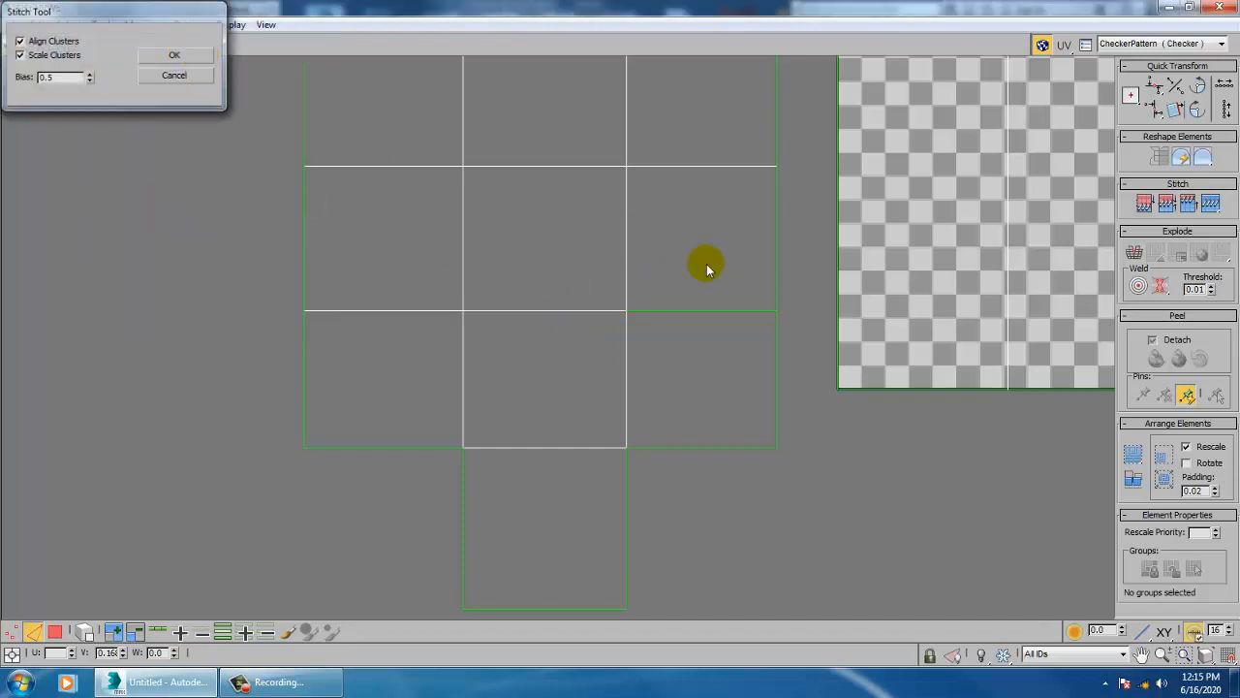
Stitch the right edge between the underside and back-face clusters, keeping the 0.5 bias
left_click(698, 310)
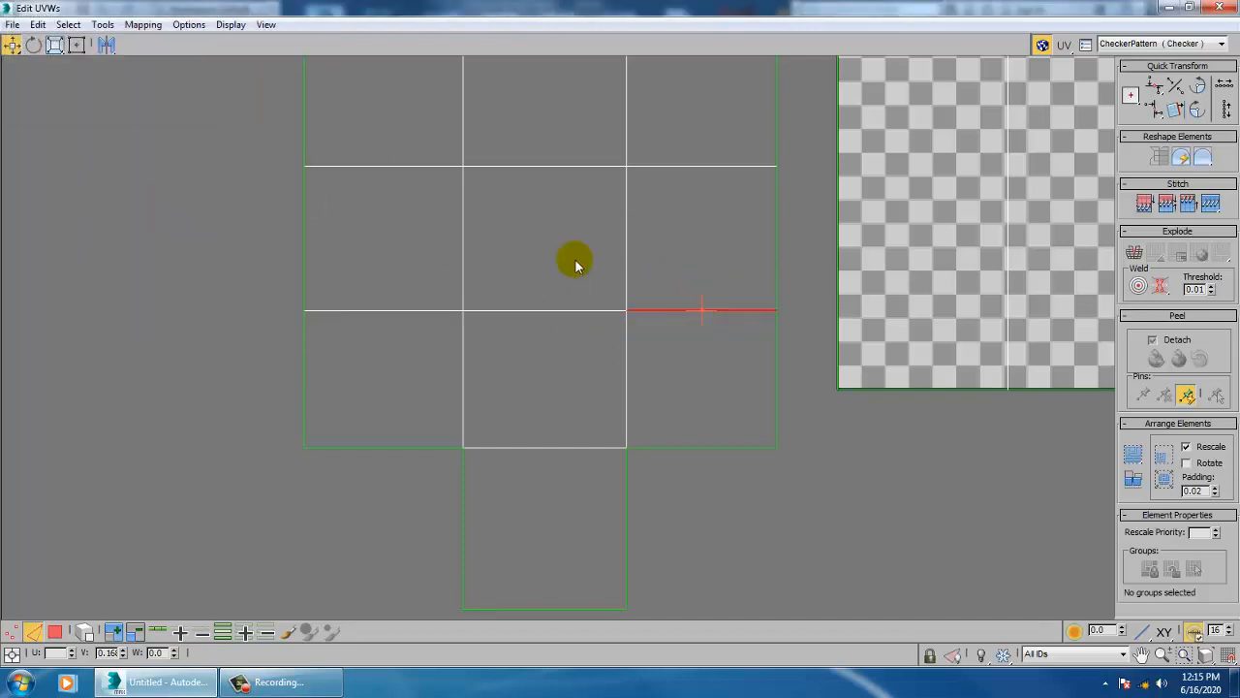
left_click(104, 26)
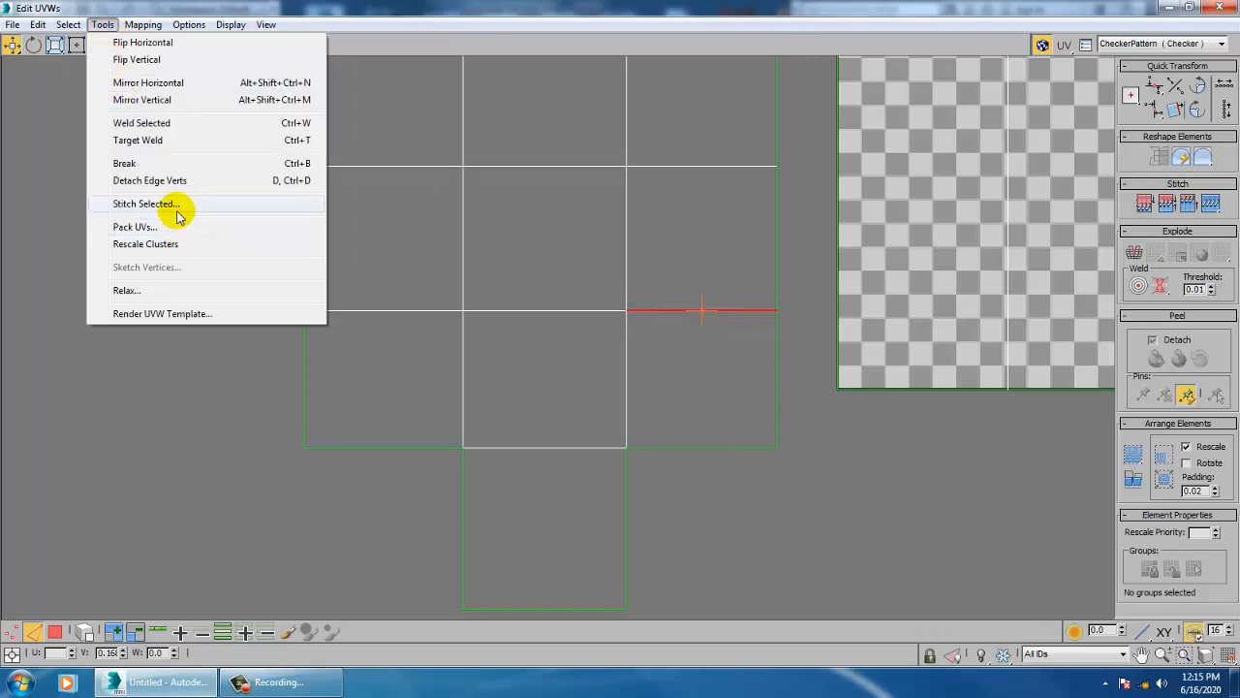
left_click(315, 203)
left_click(181, 58)
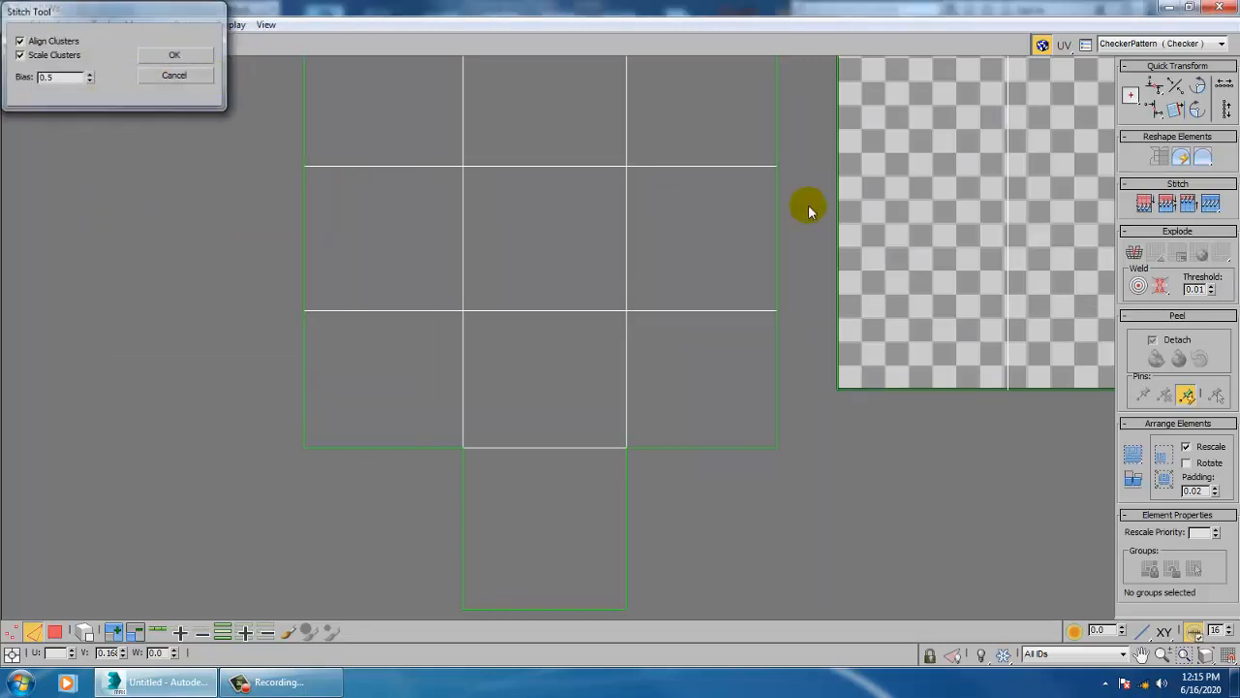
middle_click_drag(905, 207, 630, 319)
scroll(558, 249, "down", 4)
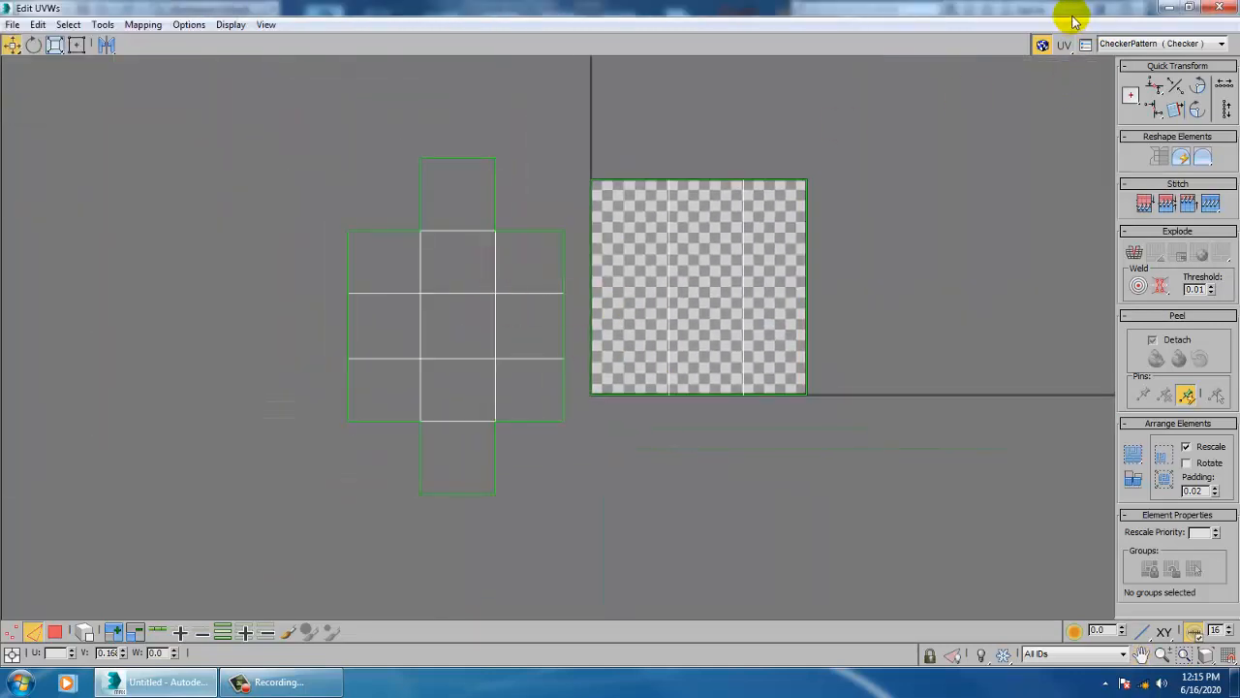
Minimize the UV editor and put a Checker map in the diffuse slot of the first material
left_click(1190, 7)
left_click(790, 106)
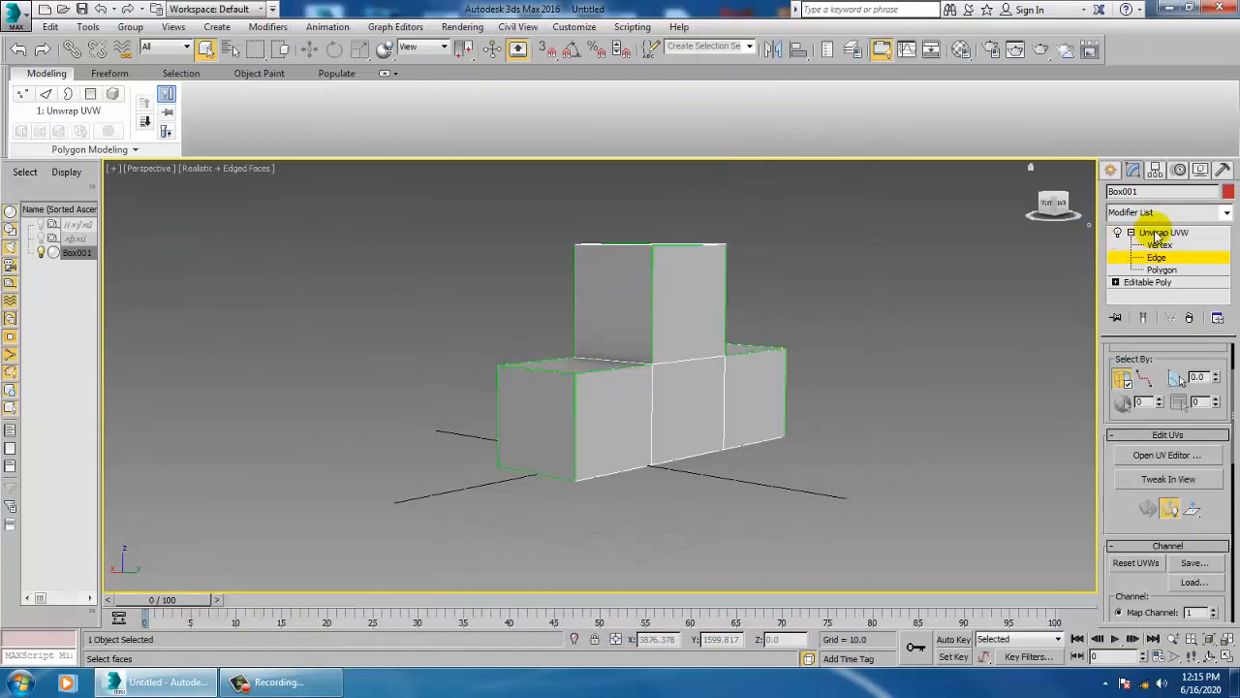
key("m")
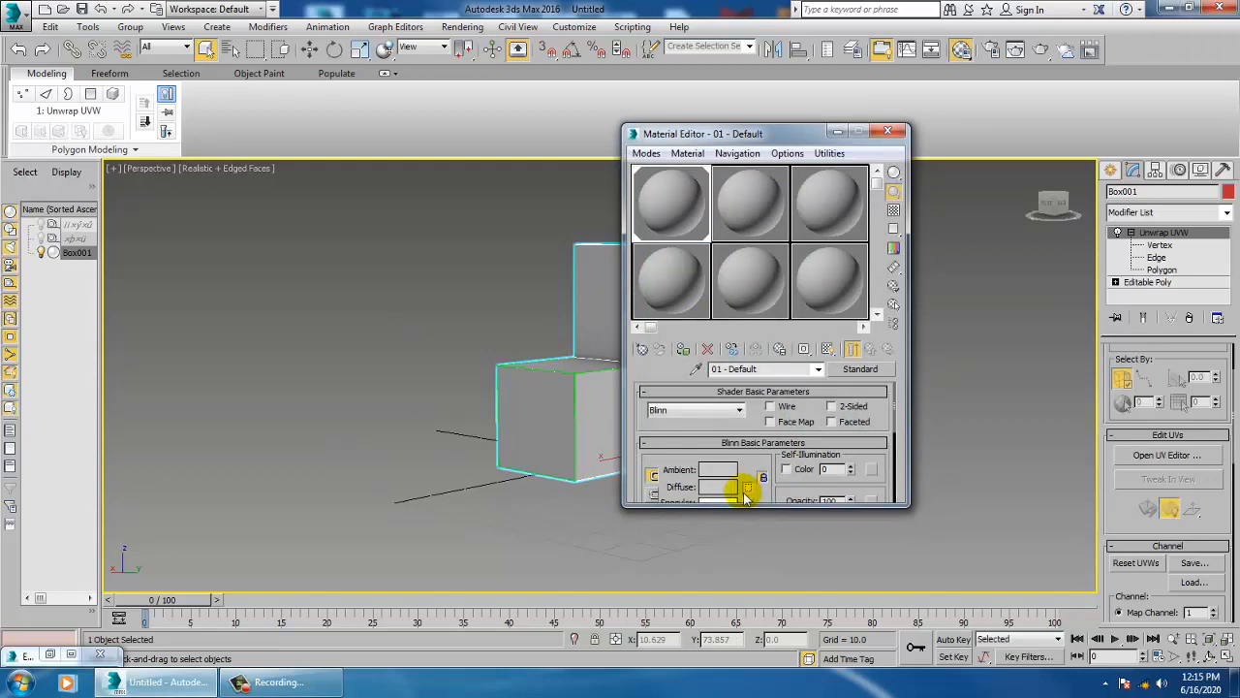
left_click(744, 489)
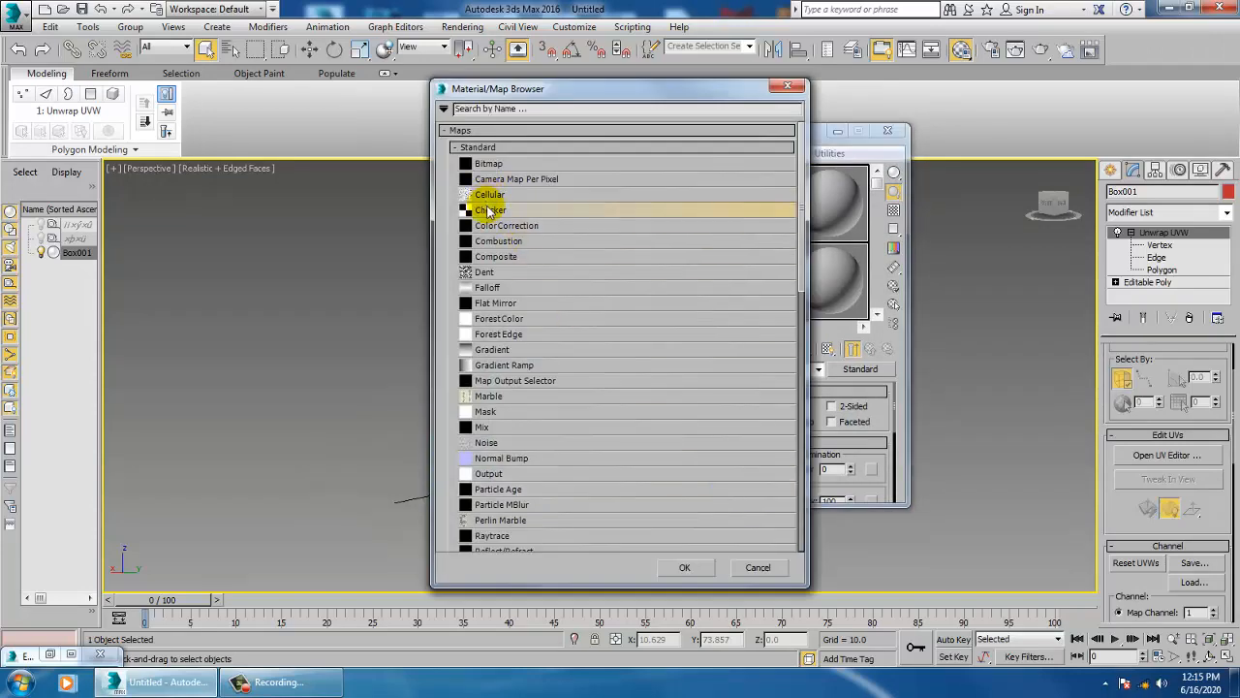
double_click(489, 210)
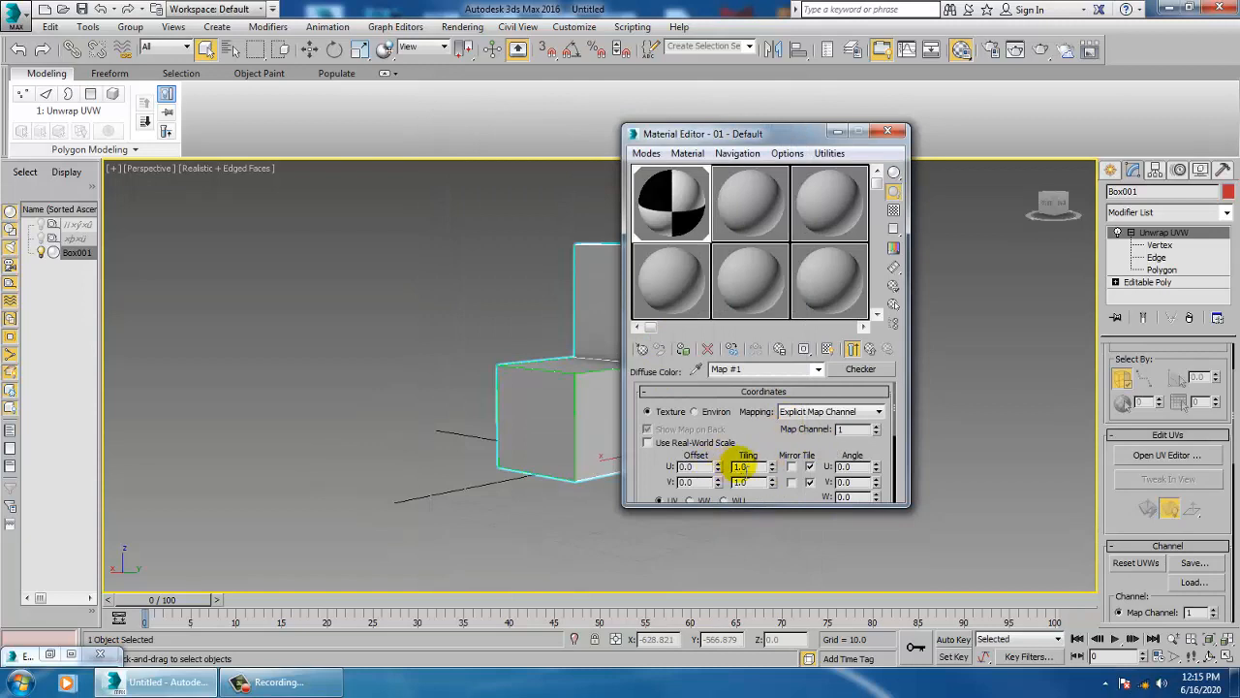
Set the checker map's U and V tiling to 50
double_click(761, 467)
type("50")
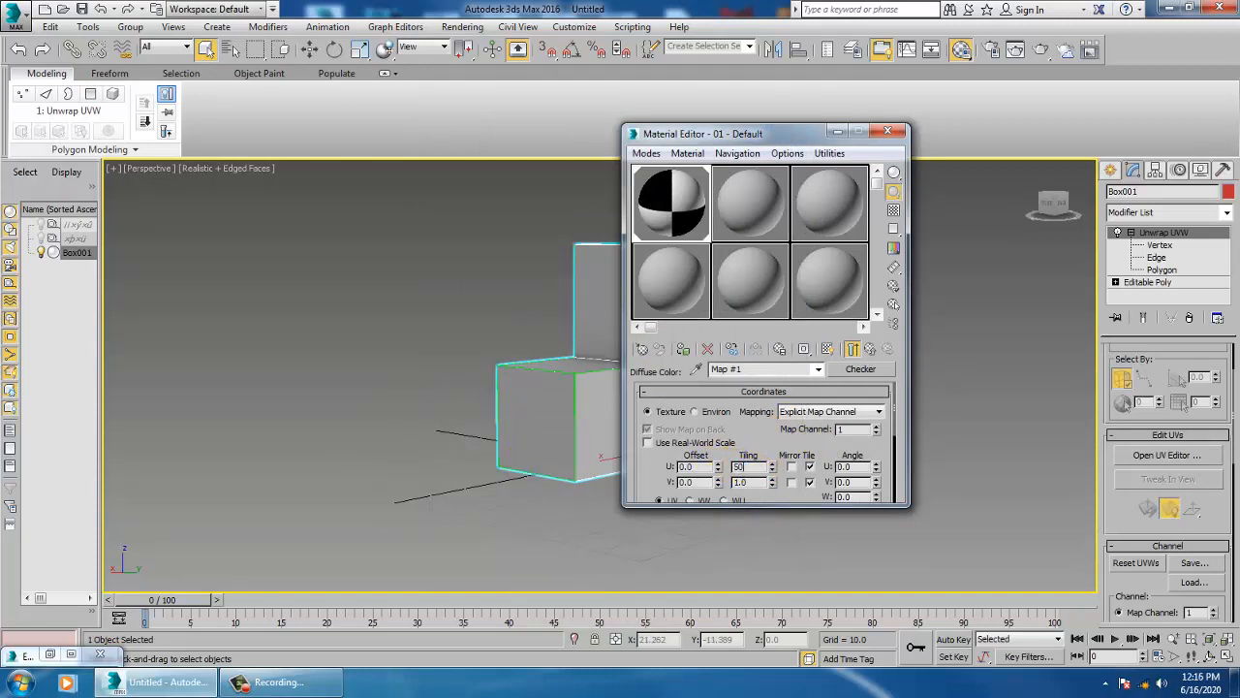
key("Tab")
type("50")
key("Return")
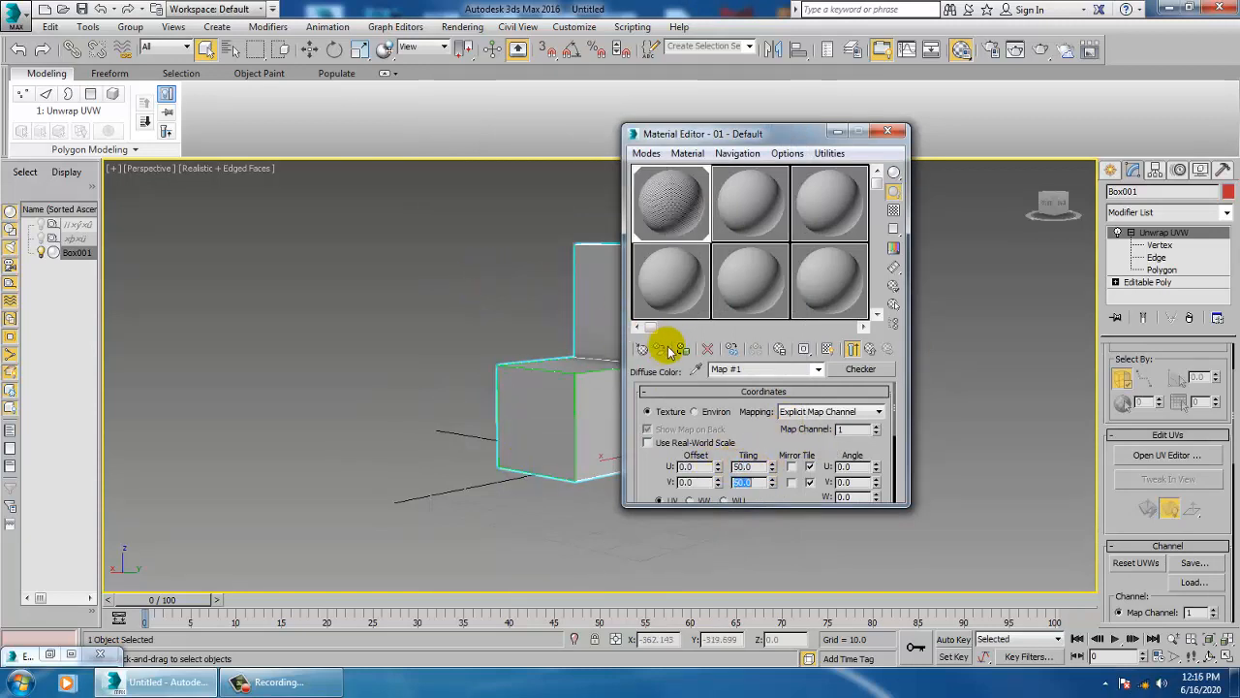
Assign the checker material to the box, show it shaded in the viewport and minimize the Material Editor
left_click(829, 349)
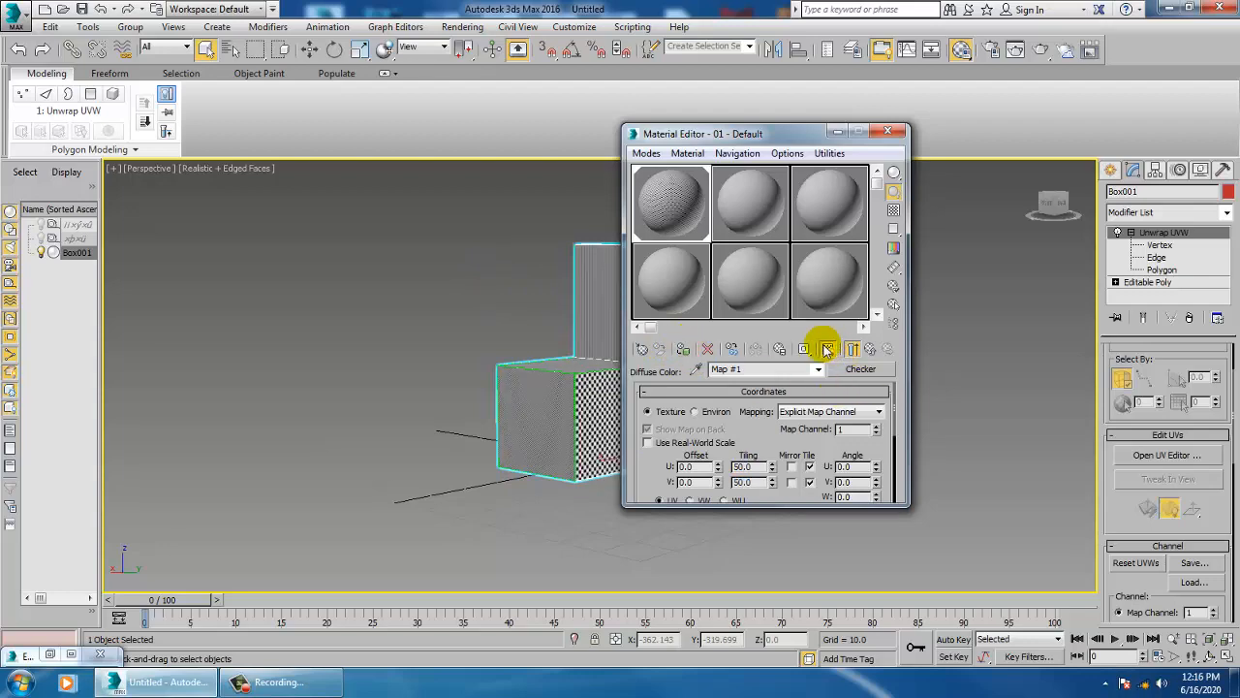
left_click(835, 133)
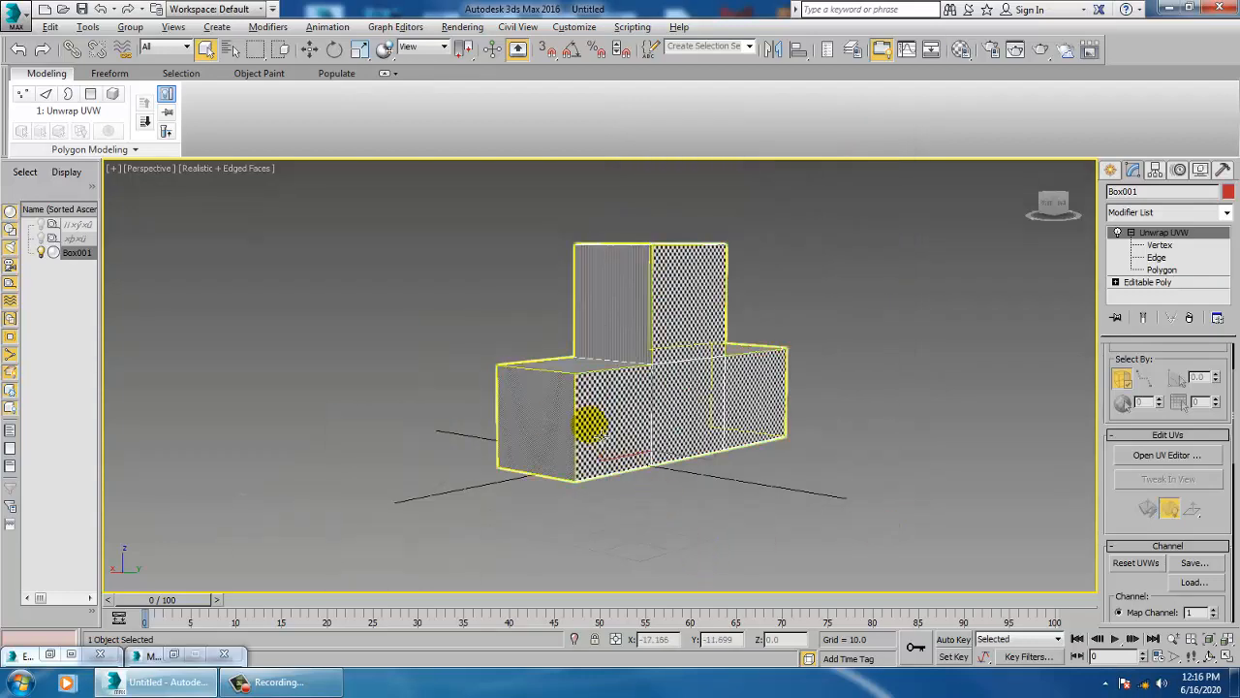
mouse_move(587, 421)
middle_mouse_down("alt")
mouse_move(800, 427)
mouse_move(693, 407)
mouse_move(604, 443)
mouse_move(667, 474)
mouse_move(575, 490)
mouse_move(1024, 475)
mouse_move(922, 432)
mouse_move(928, 394)
mouse_move(892, 355)
mouse_move(742, 405)
mouse_move(775, 456)
mouse_move(593, 469)
mouse_move(562, 394)
mouse_move(663, 386)
mouse_move(577, 516)
mouse_move(541, 475)
mouse_move(569, 516)
mouse_move(678, 417)
mouse_move(608, 417)
middle_mouse_up("alt")
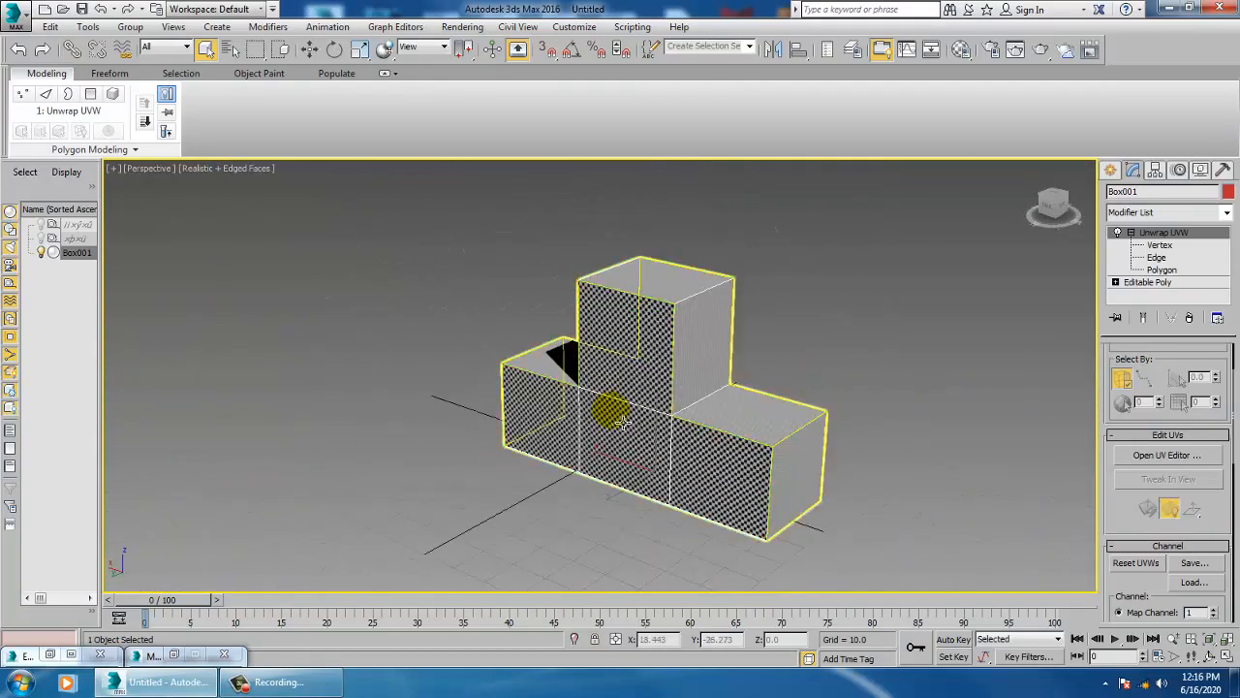
Select the box's upward-facing polygons and the step's vertical side polygons, and planar-map them aligned to Z
left_click(1164, 269)
middle_click_drag(789, 368, 819, 426, "alt")
left_click_drag(1127, 534, 1157, 106)
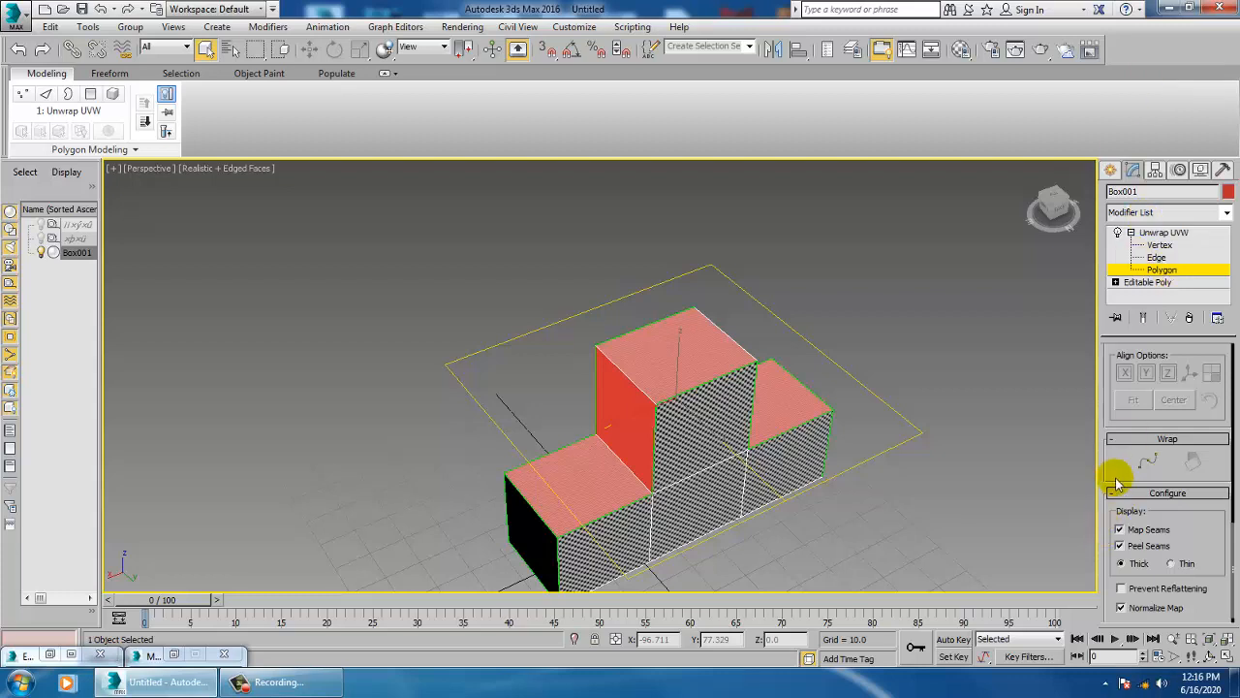
left_click_drag(1120, 484, 1131, 352)
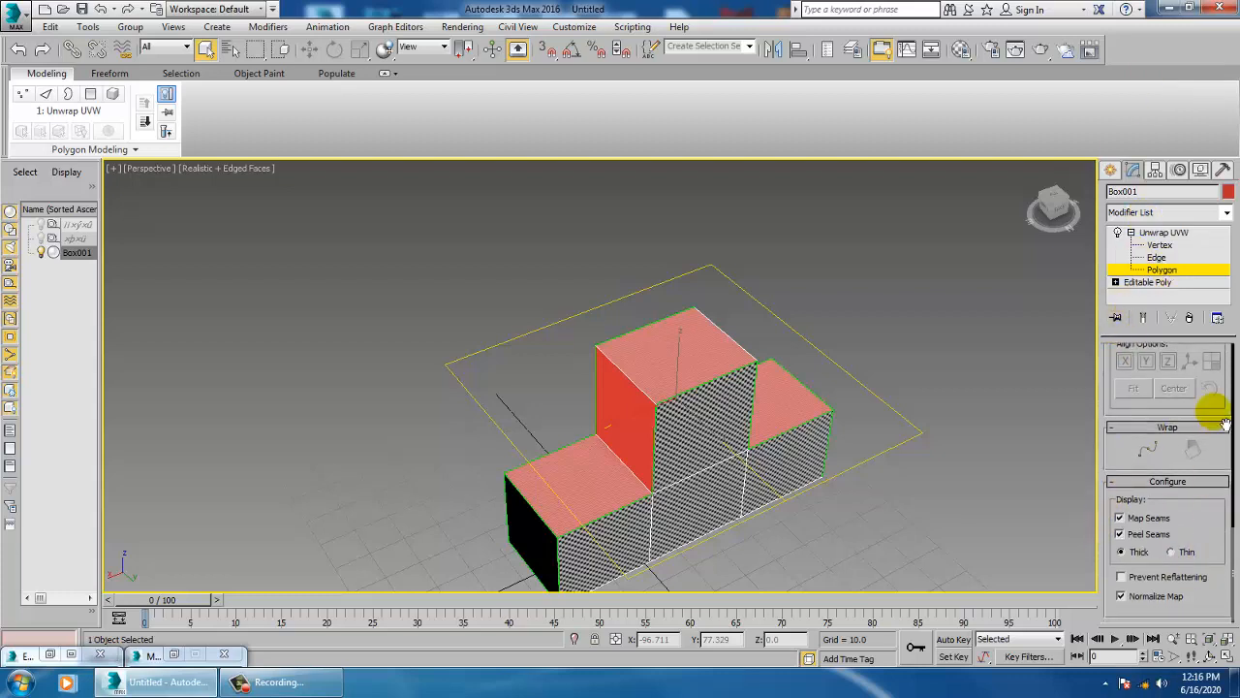
left_click_drag(1211, 410, 1196, 637)
left_click(1136, 551)
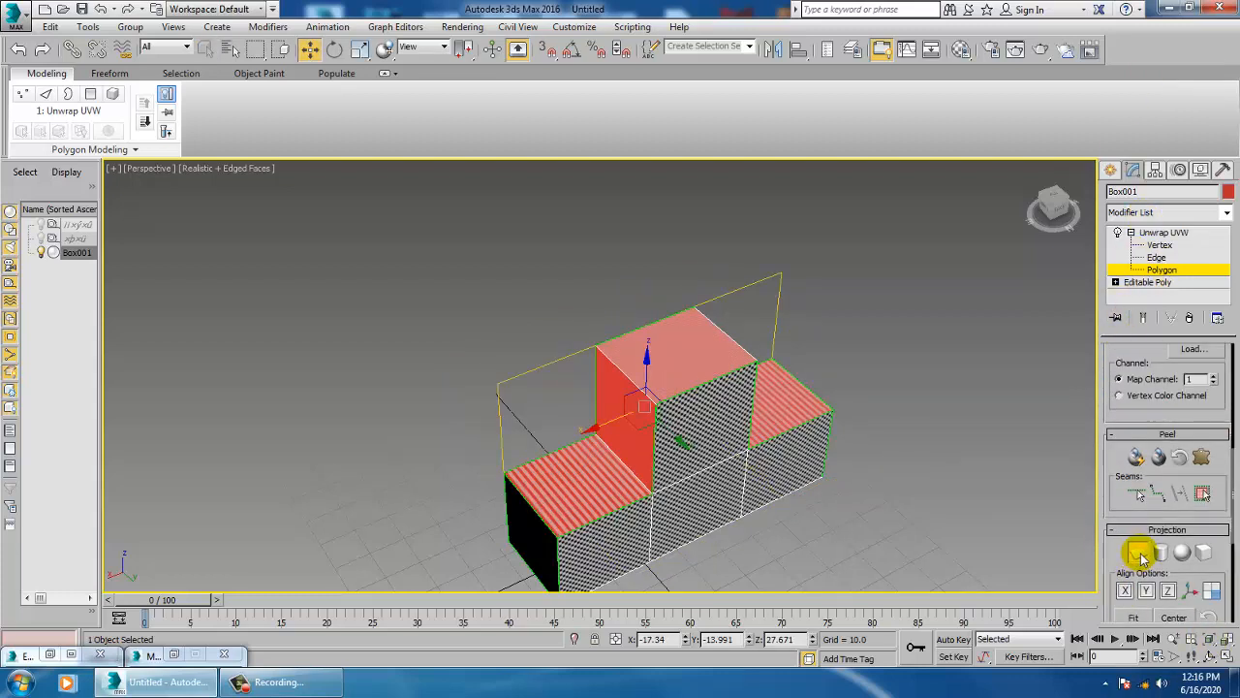
left_click(1126, 591)
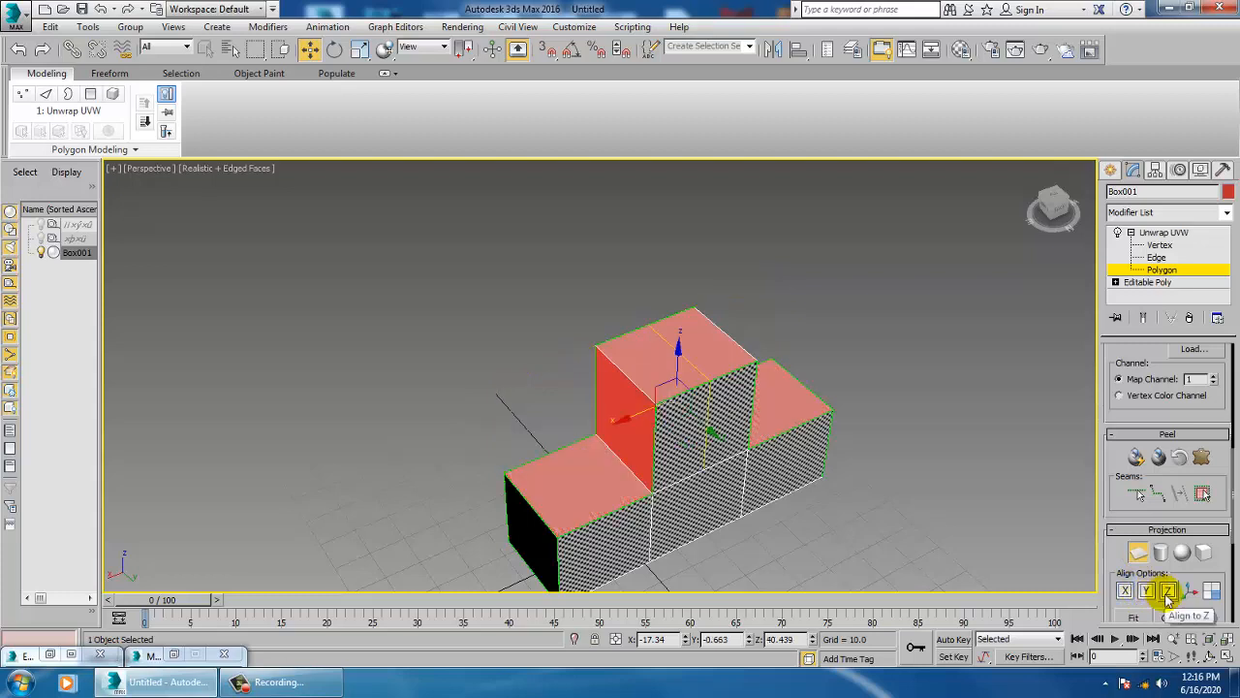
left_click(1168, 592)
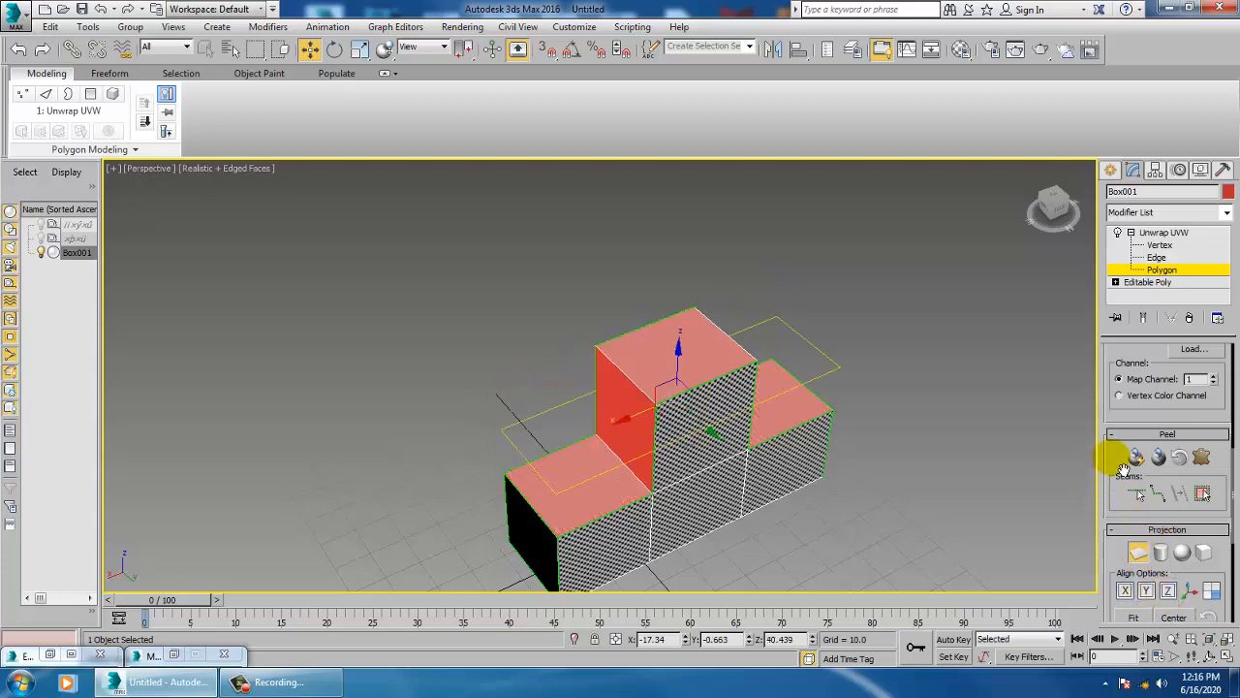
left_click_drag(1130, 346, 1136, 538)
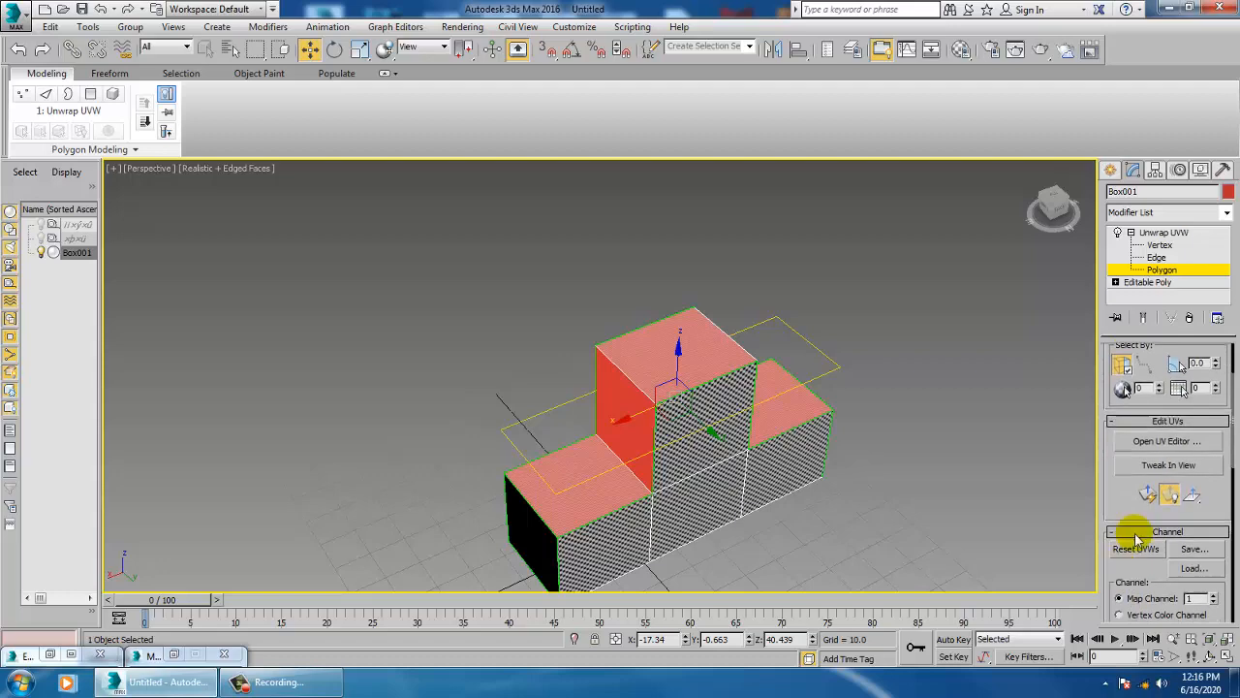
left_click(1145, 493)
Open the UV editor, move the newly projected strip below the checker tile and maximize the editor window
left_click(1168, 441)
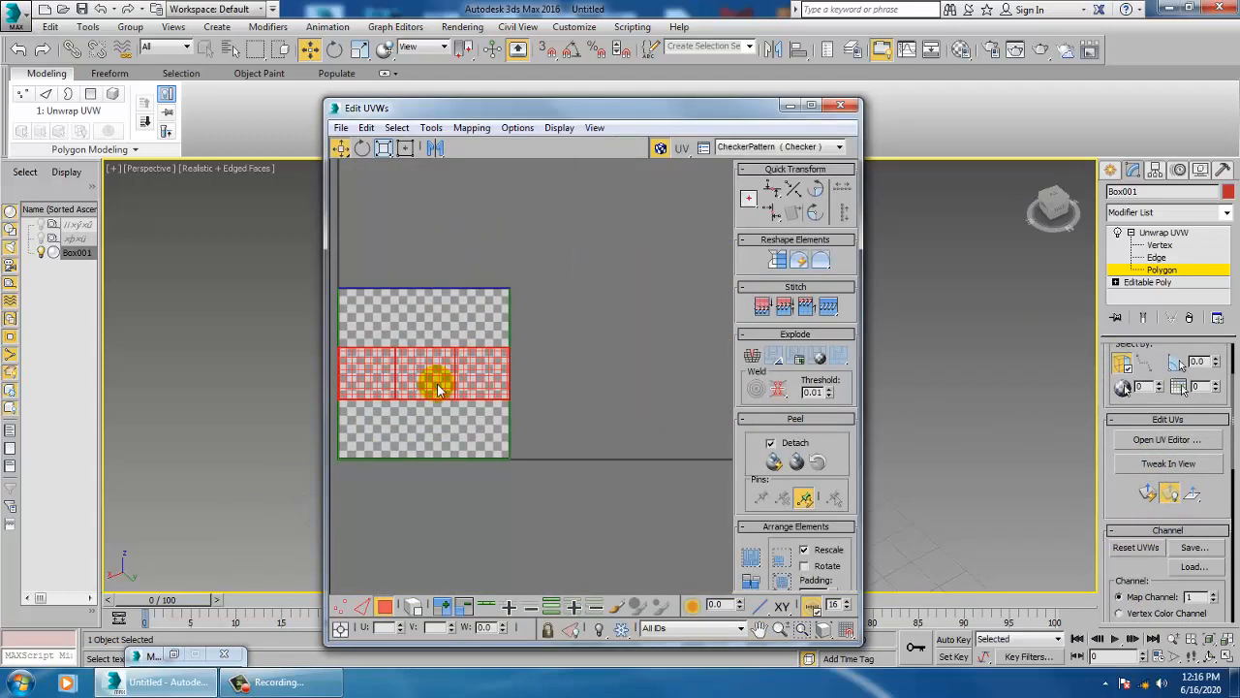
key("2")
key("3")
left_click_drag(441, 384, 508, 574)
scroll(548, 502, "up", 3)
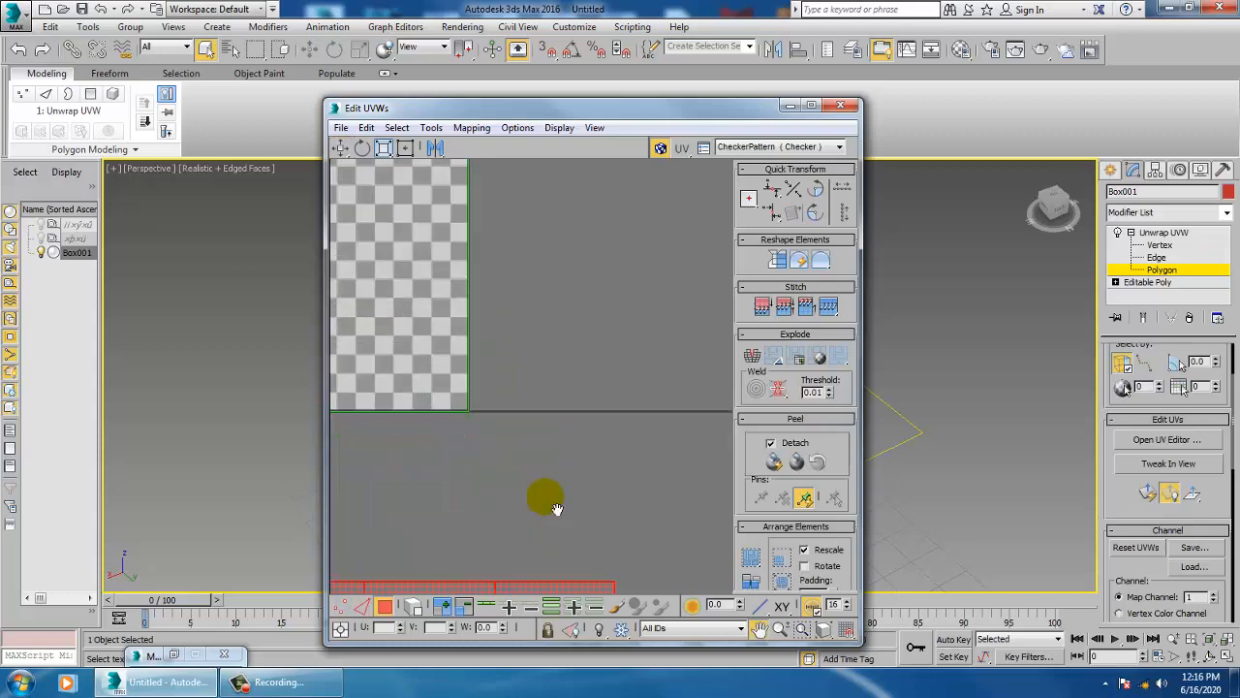
middle_click_drag(547, 502, 575, 368)
scroll(575, 368, "down", 2)
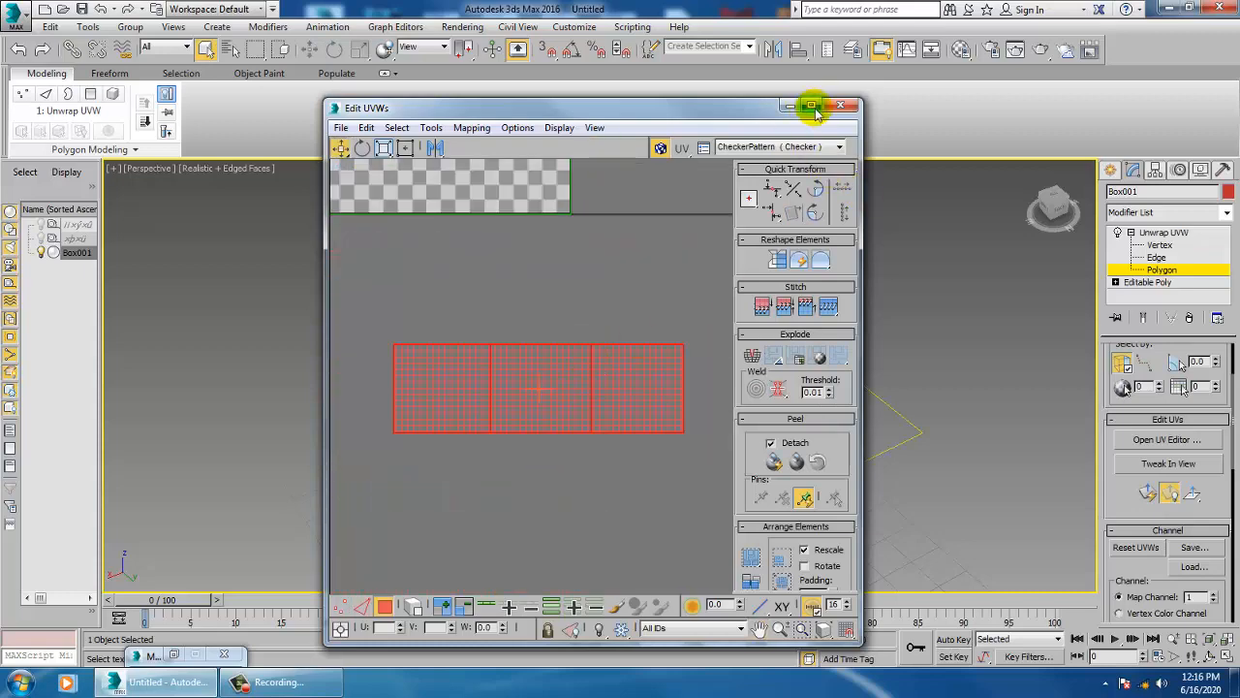
left_click(811, 105)
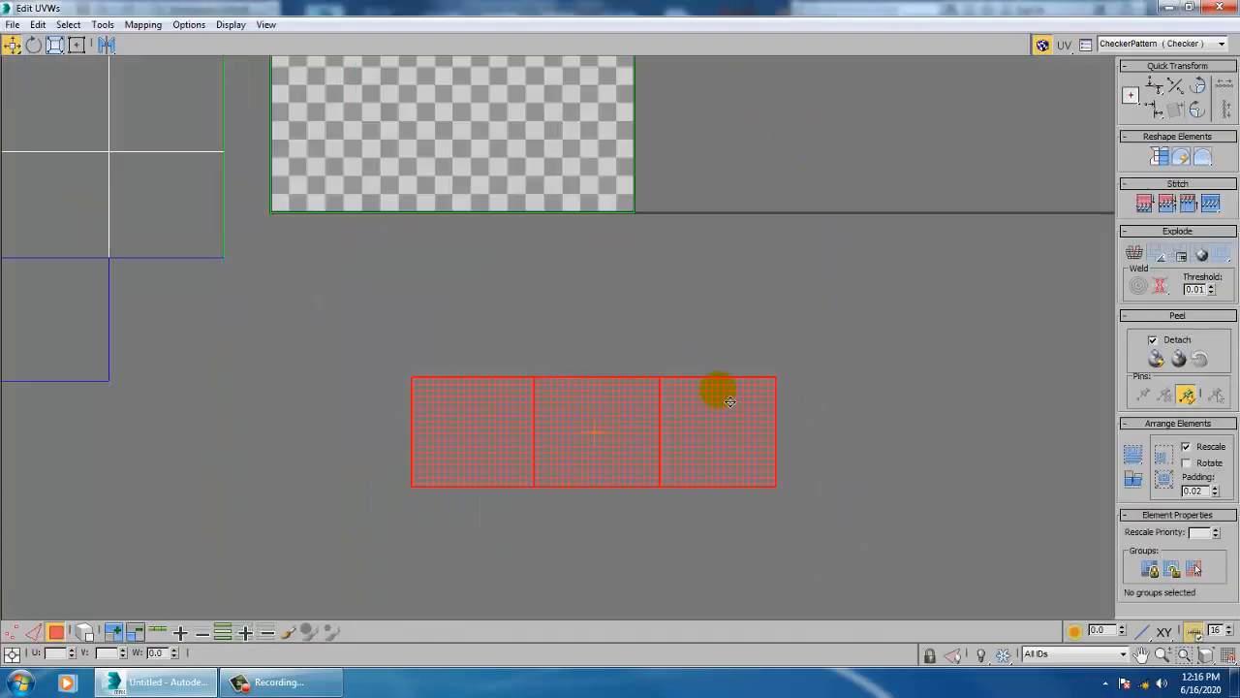
Relax the strip by edge angles with 100 iterations, amount 0.1 and stretch 0.0 to unfold its overlapping polygons
left_click(96, 26)
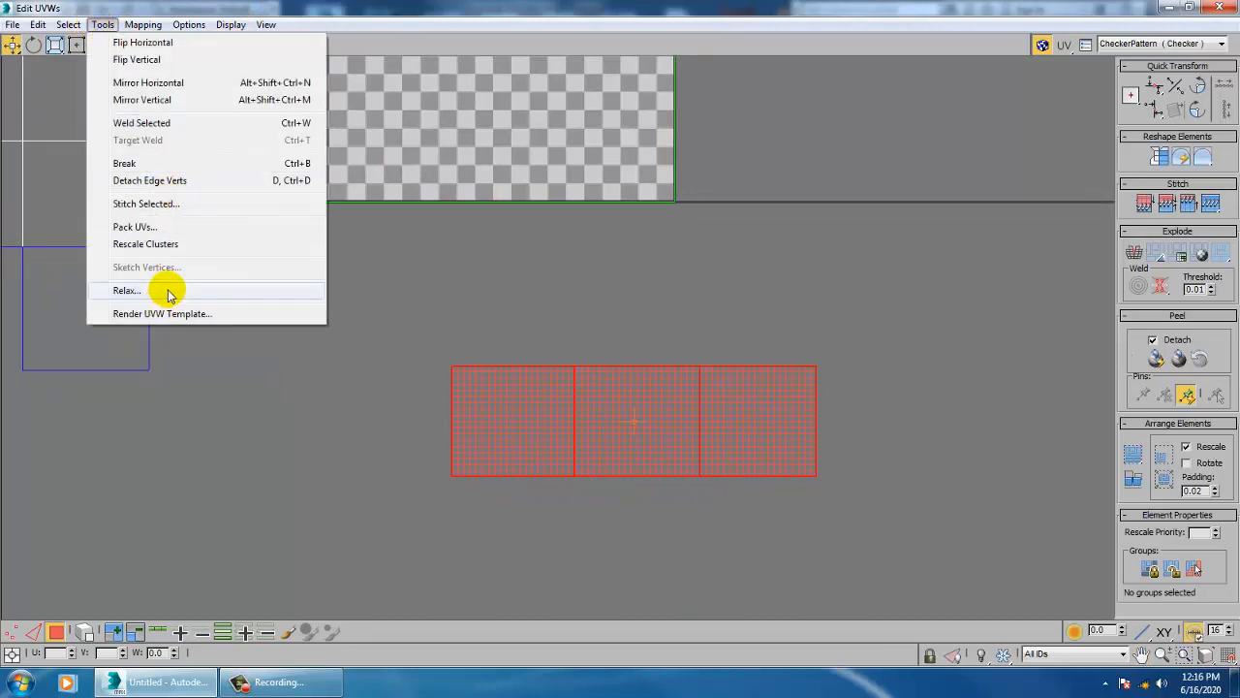
left_click(243, 289)
left_click(176, 139)
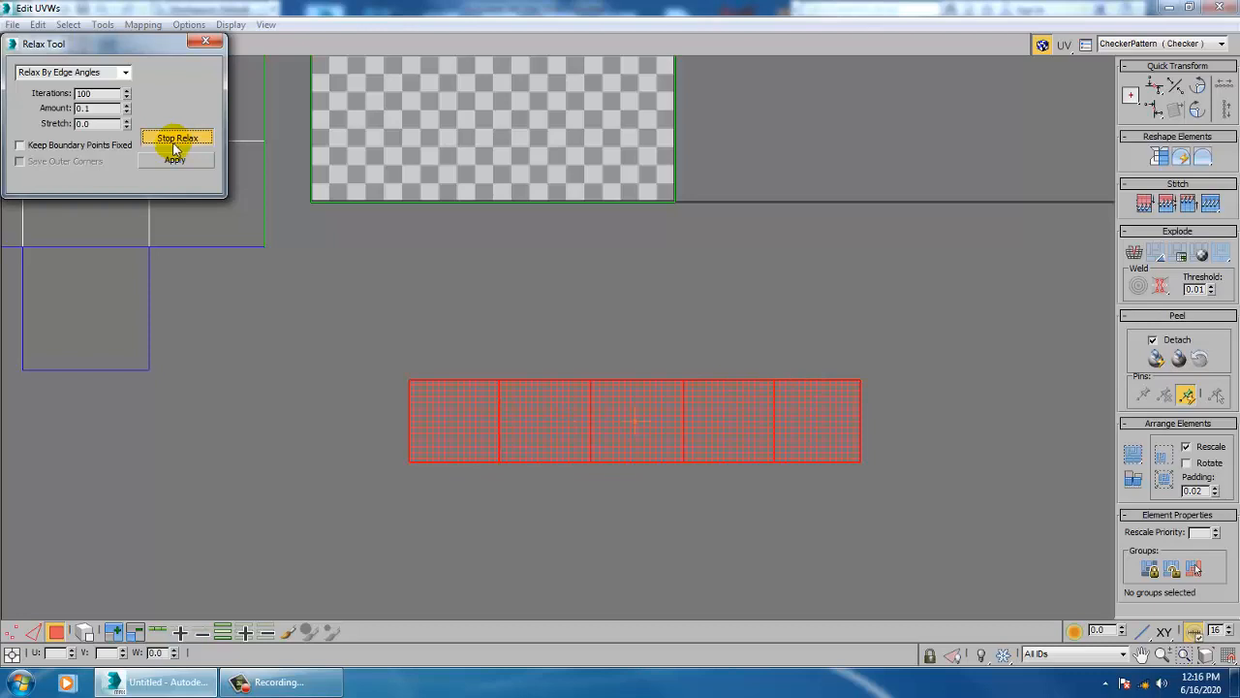
left_click(206, 43)
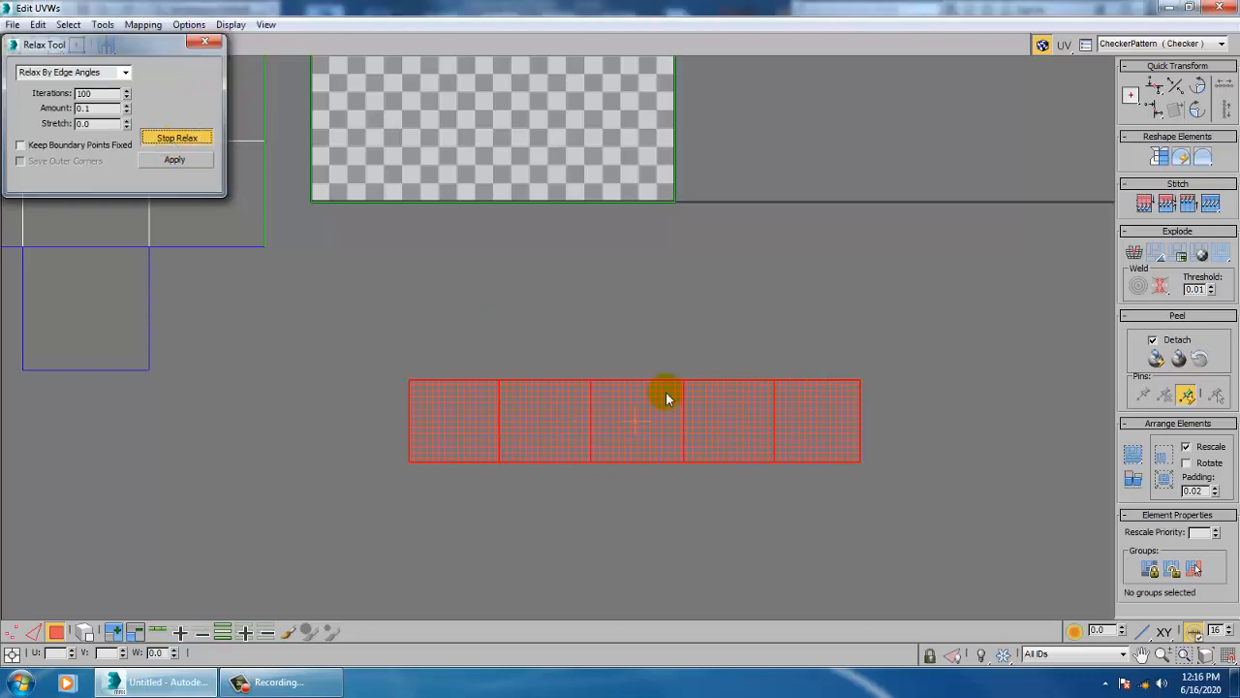
Select the relaxed strip's polygons one by one and compare their shared edges with the stitched layout
left_click(525, 435)
left_click(630, 433)
left_click(734, 423)
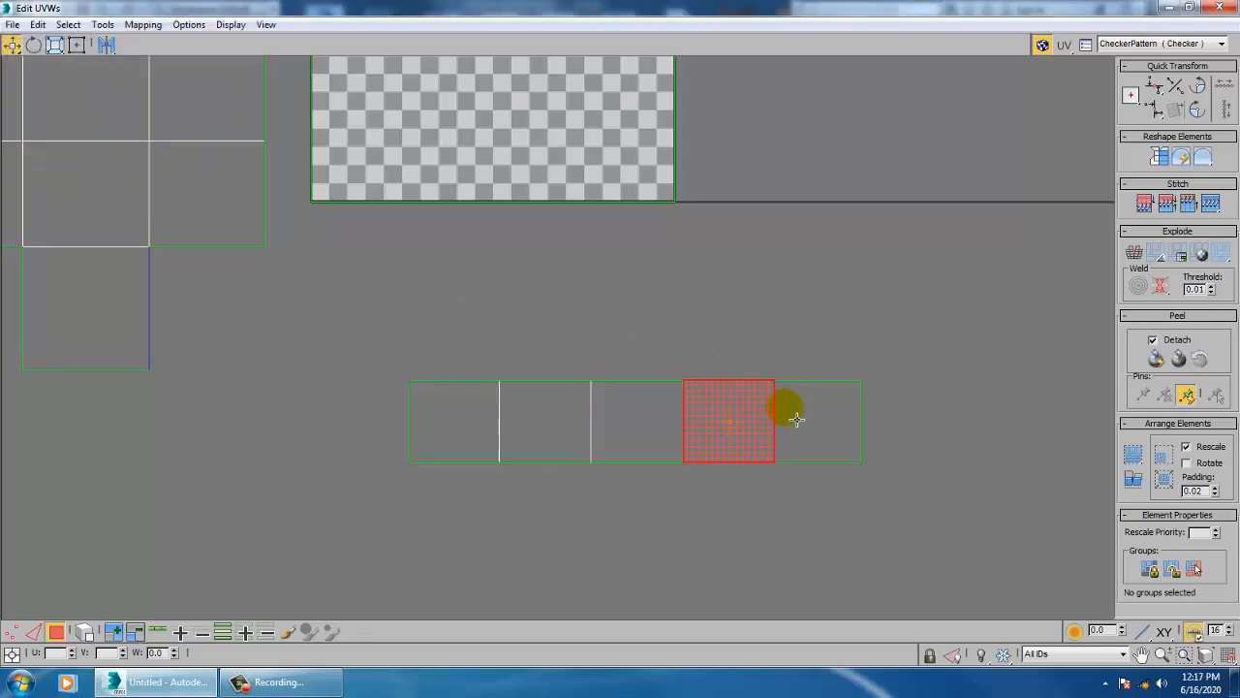
left_click(810, 415)
scroll(535, 290, "down", 5)
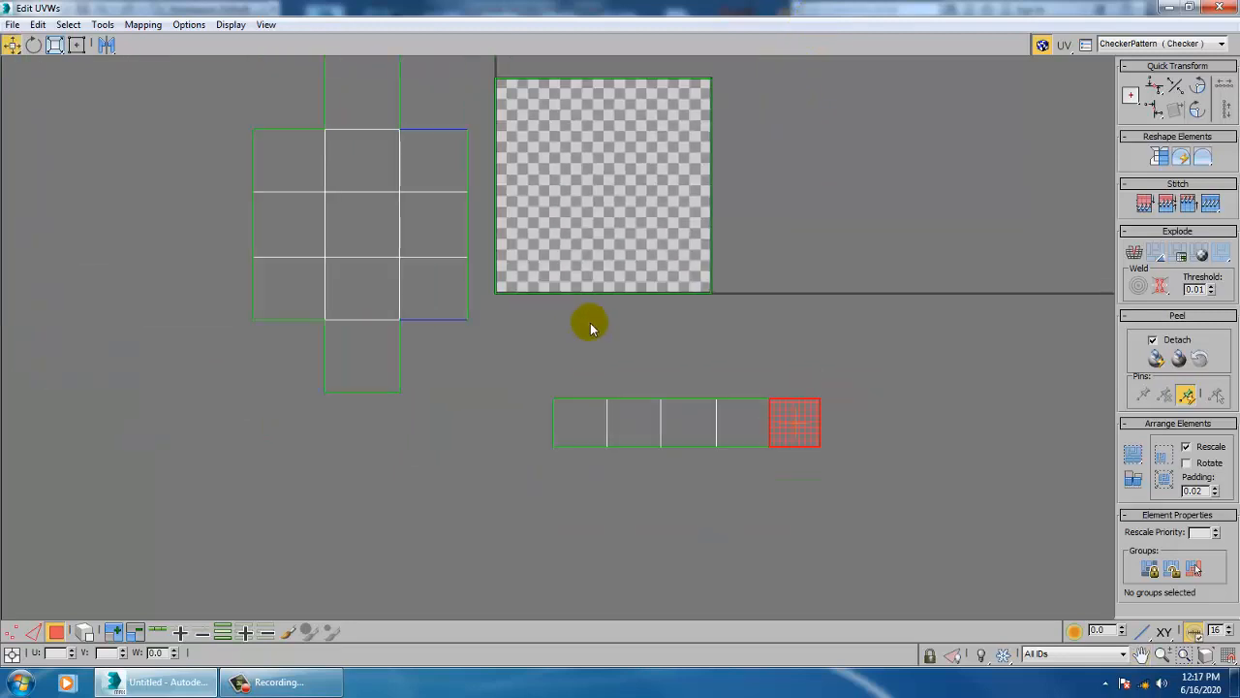
middle_click_drag(590, 323, 604, 476)
middle_click_drag(375, 264, 446, 343)
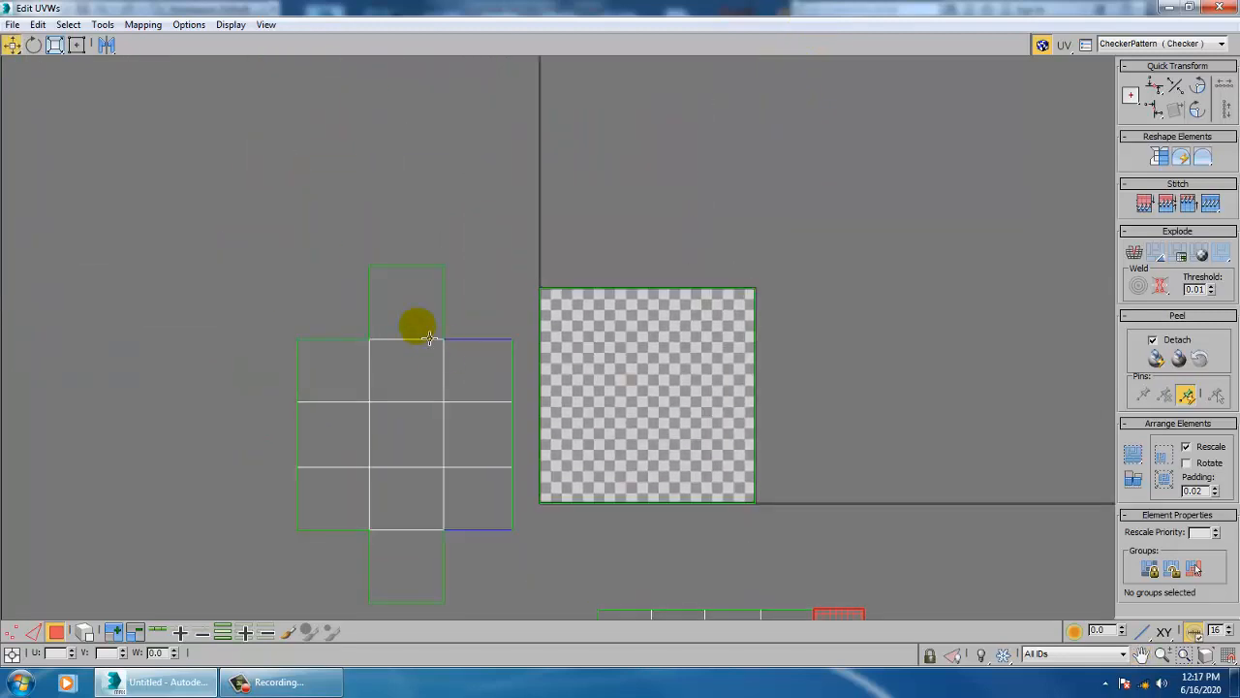
Check which strip edges match the layout's two end flaps, and move the whole strip directly below the lower flap
key("2")
left_click(414, 266)
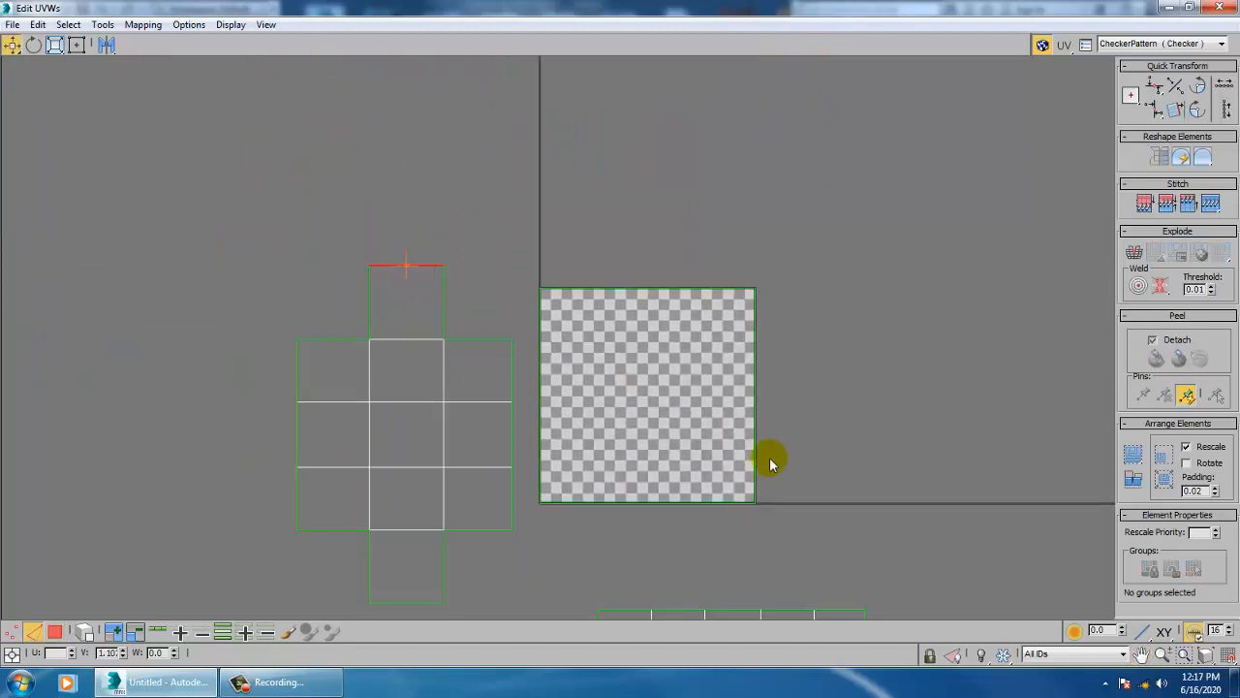
middle_click_drag(770, 459, 748, 323)
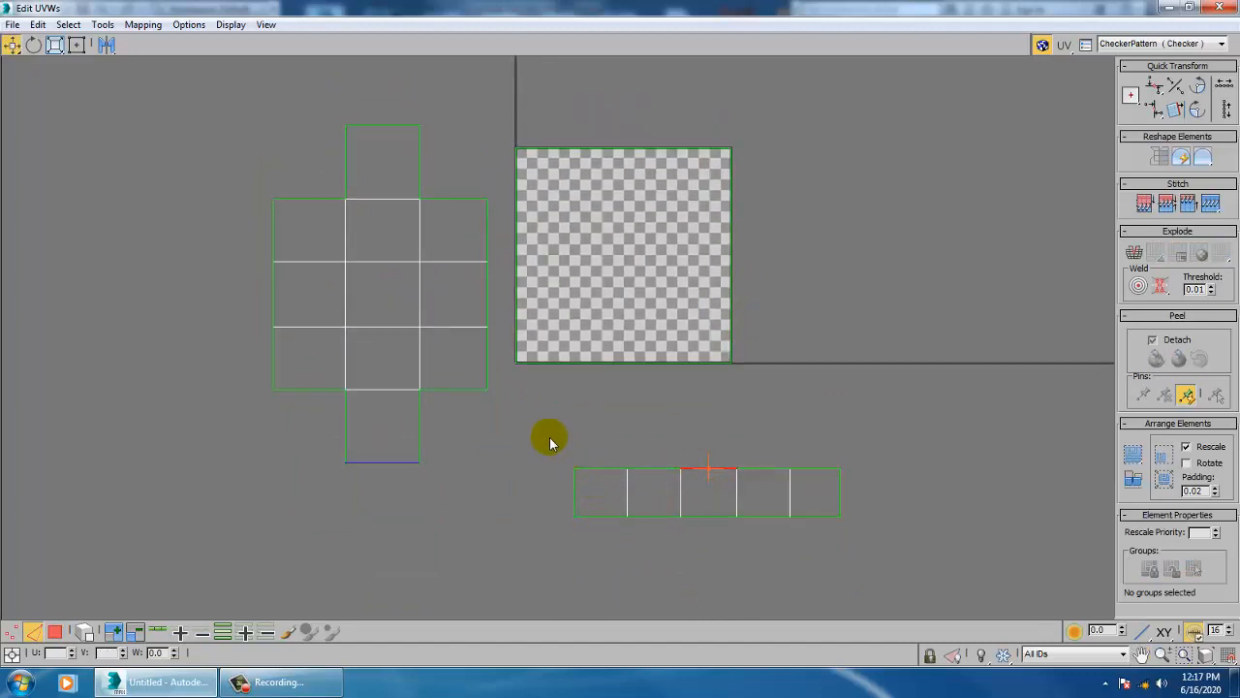
key("3")
double_click(660, 509)
left_click_drag(699, 507, 374, 519)
scroll(391, 523, "up", 2)
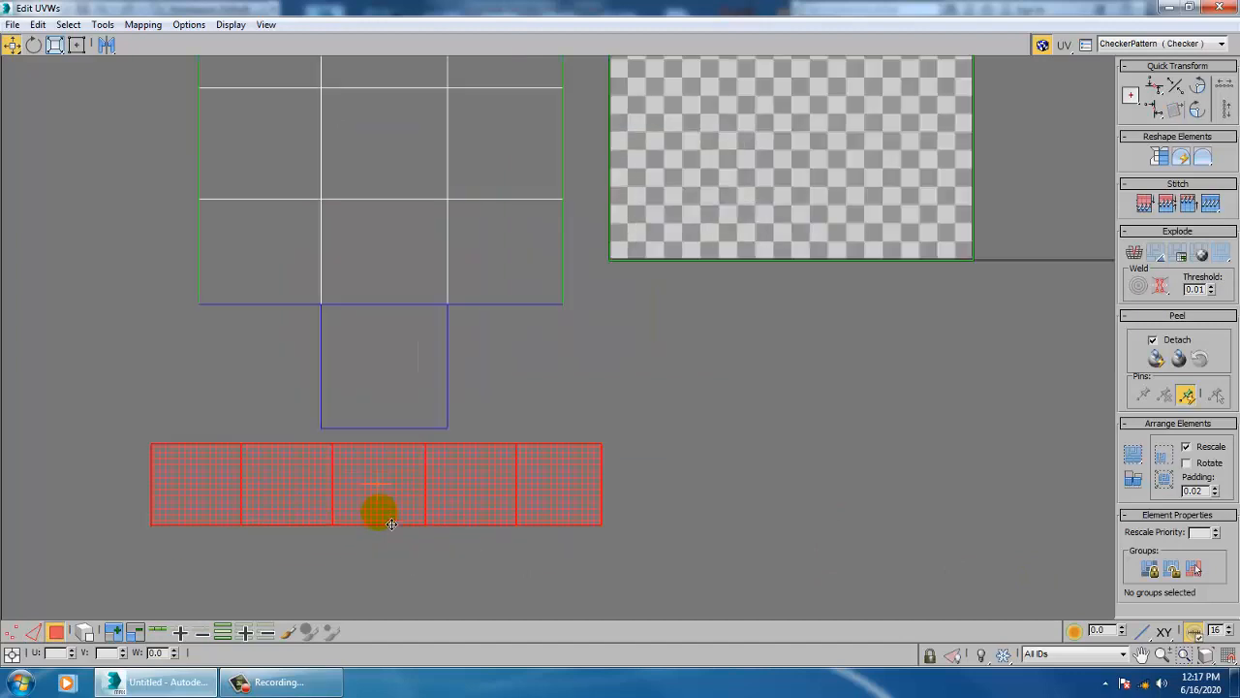
Scale the strip up until its middle polygon matches the lower flap's width, and align it against the flap's bottom edge
scroll(391, 523, "up", 1)
left_click(55, 44)
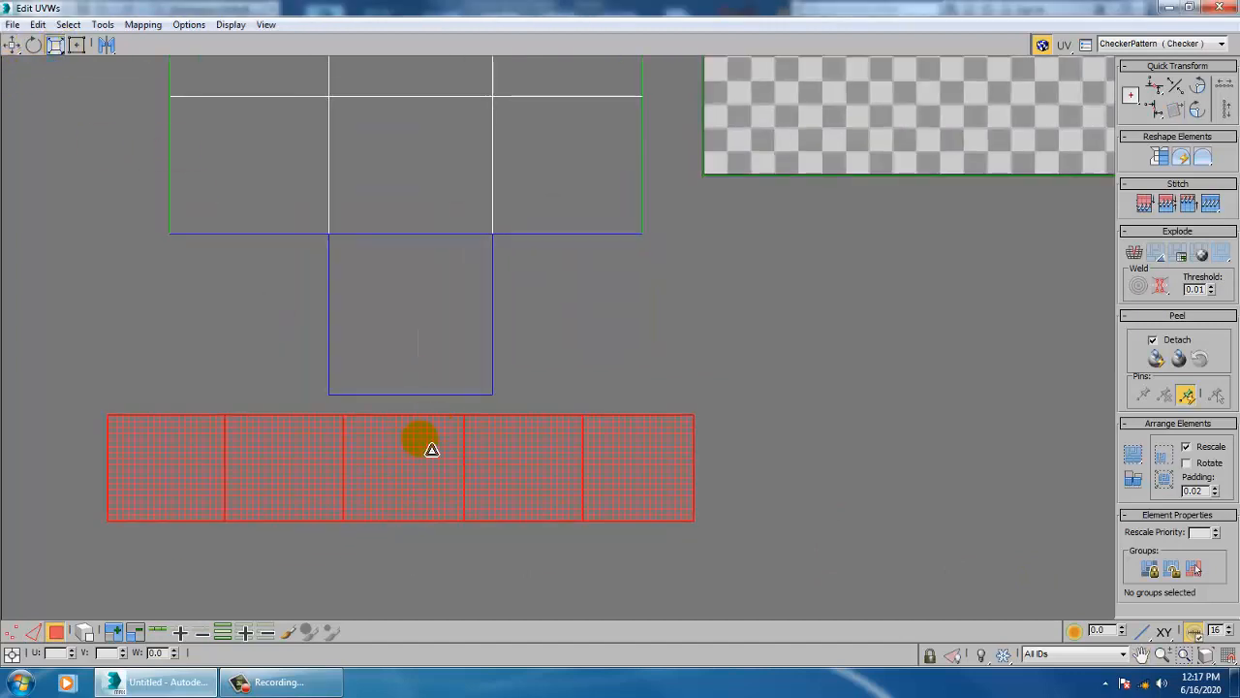
left_click_drag(432, 456, 416, 435)
left_click(11, 45)
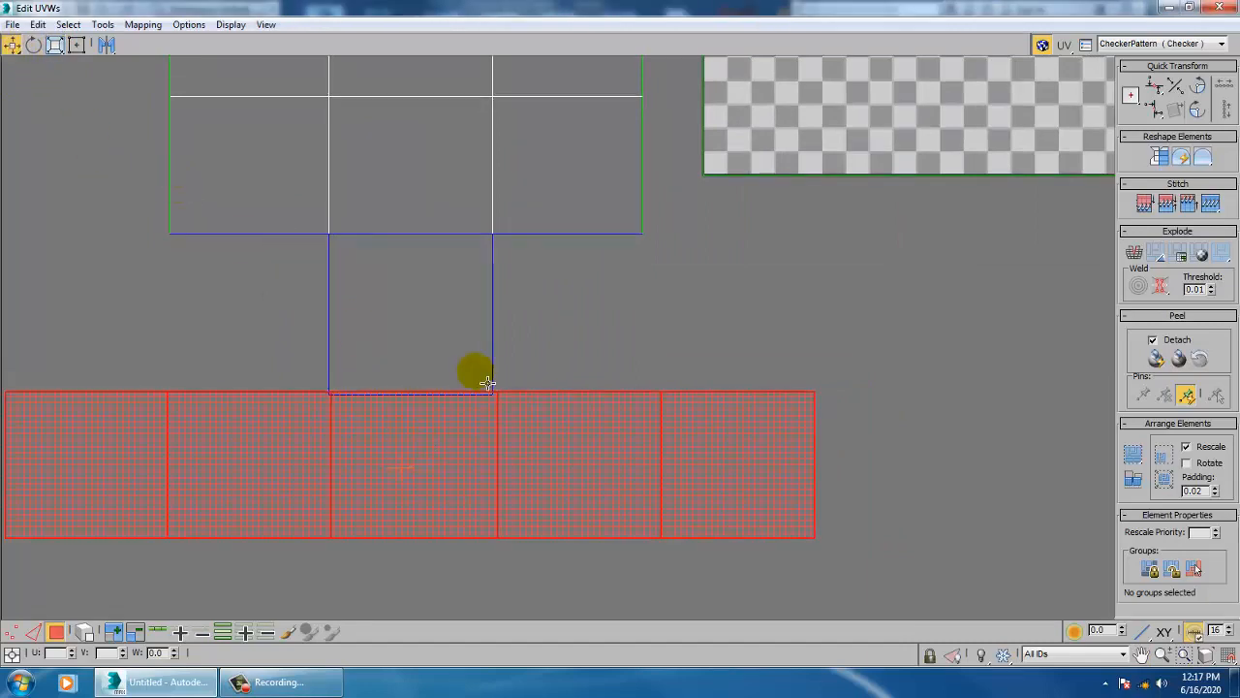
middle_click_drag(463, 497, 518, 474)
scroll(513, 472, "up", 1)
mouse_move(516, 420)
left_mouse_down()
mouse_move(497, 447)
mouse_move(506, 427)
mouse_move(521, 433)
left_mouse_up()
Stitch the strip's middle polygon to the lower flap along their shared edge, aligning and scaling clusters with bias 0.5
left_click(748, 299)
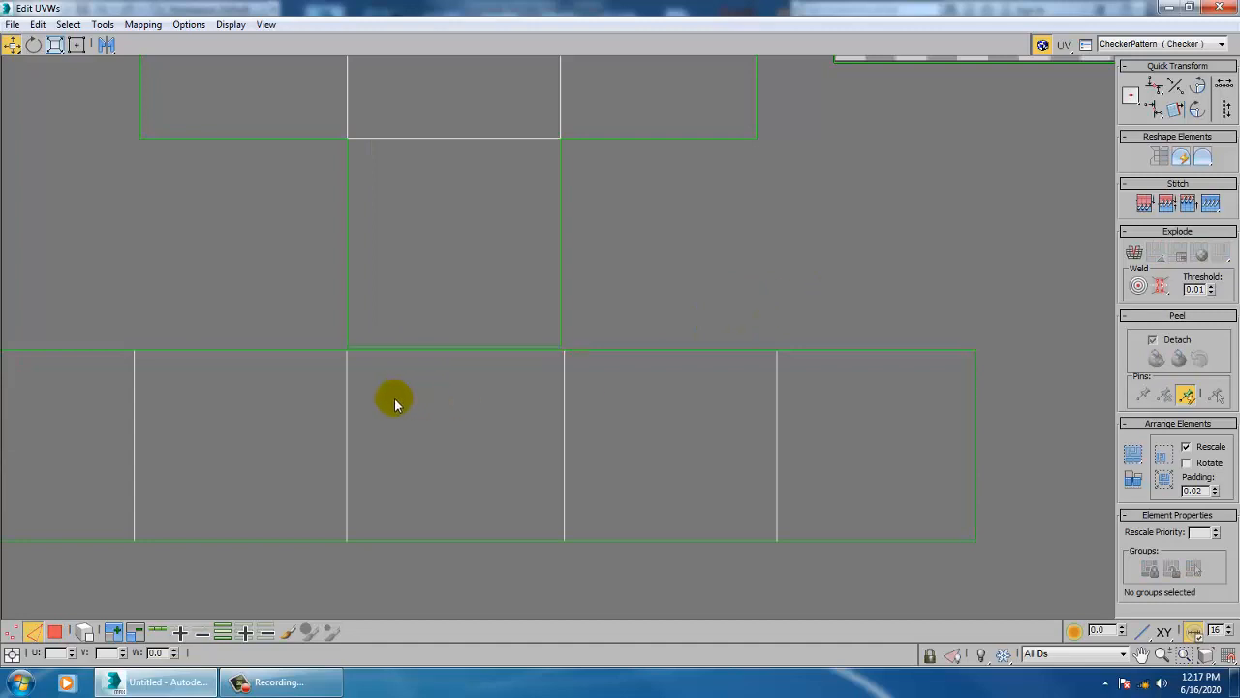
left_click(103, 24)
left_click(146, 204)
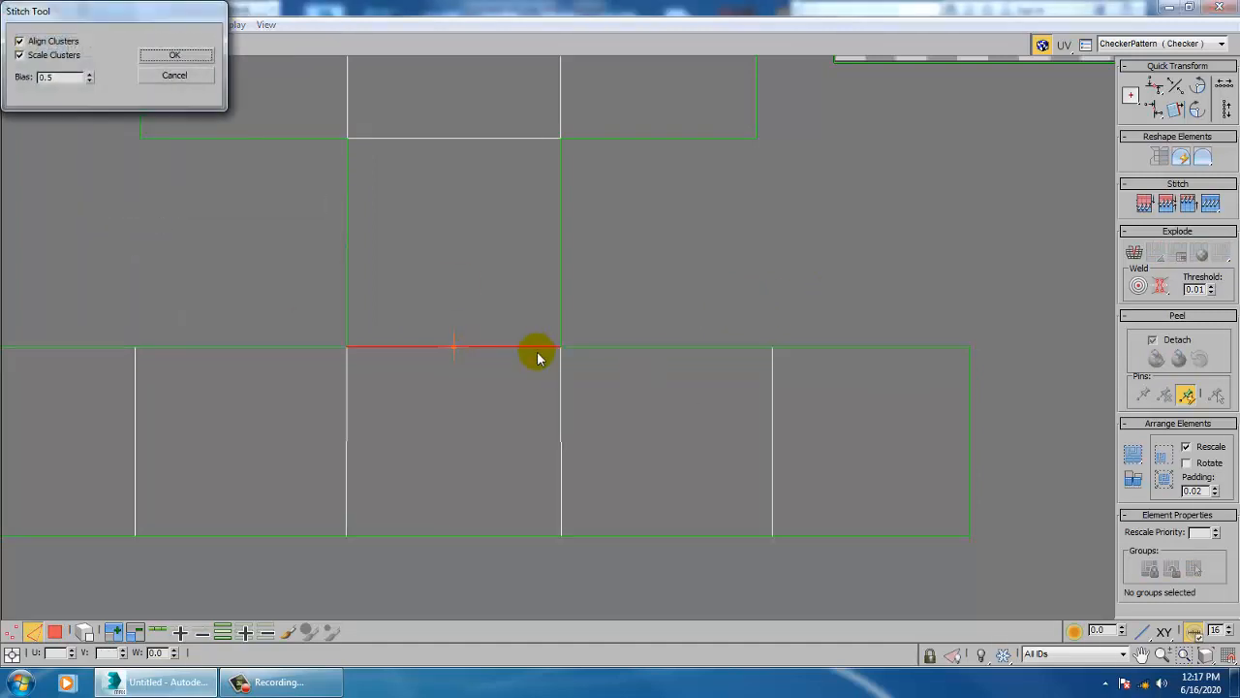
left_click(175, 57)
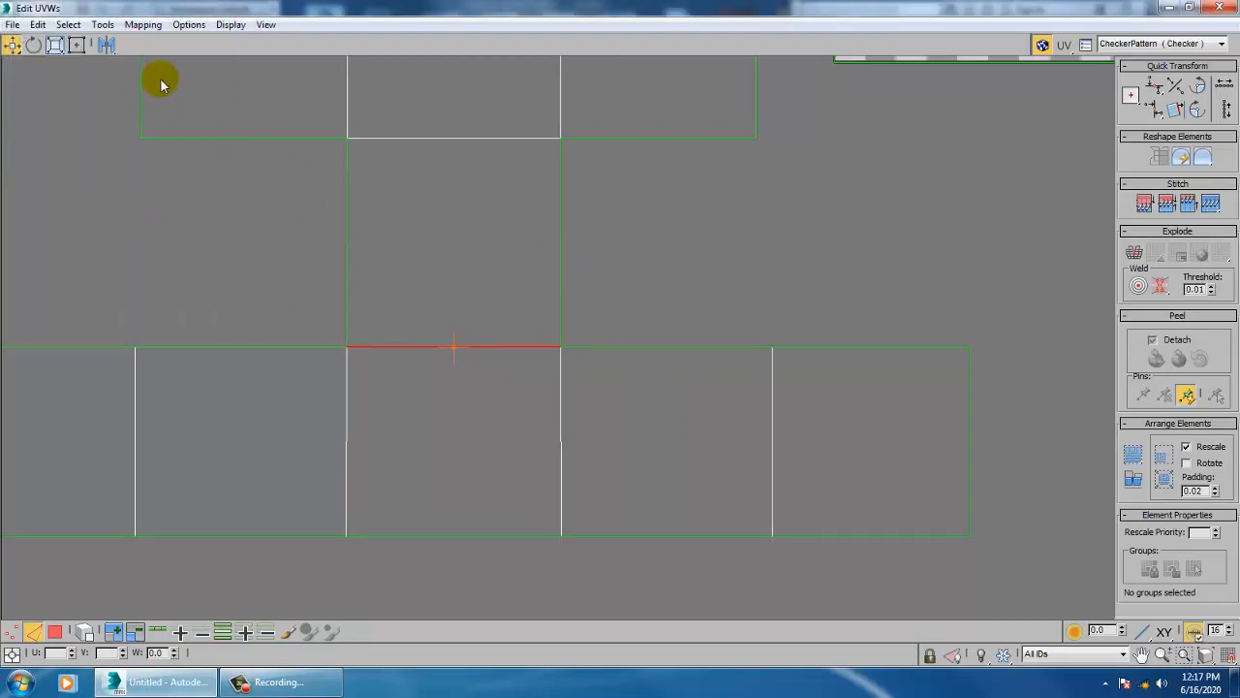
left_click(756, 331)
scroll(657, 331, "down", 6)
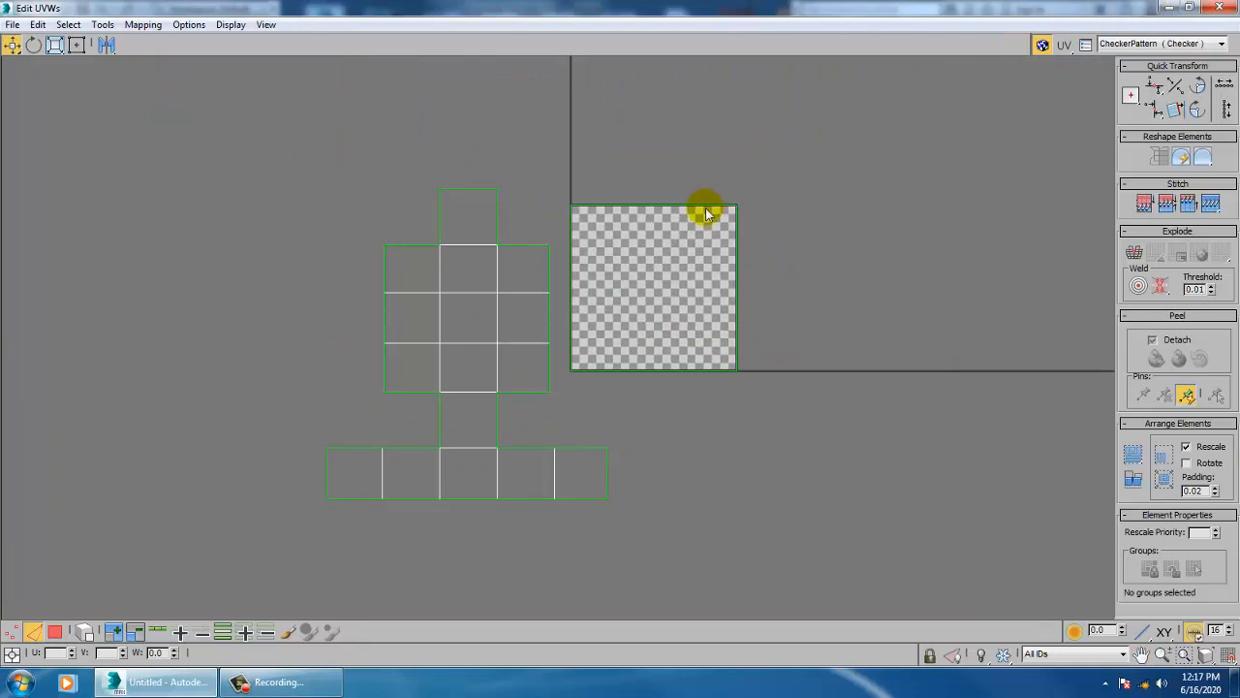
Restore the UV editor to a smaller window and select the low end polygon of the box whose UVs fill the checker tile
double_click(814, 14)
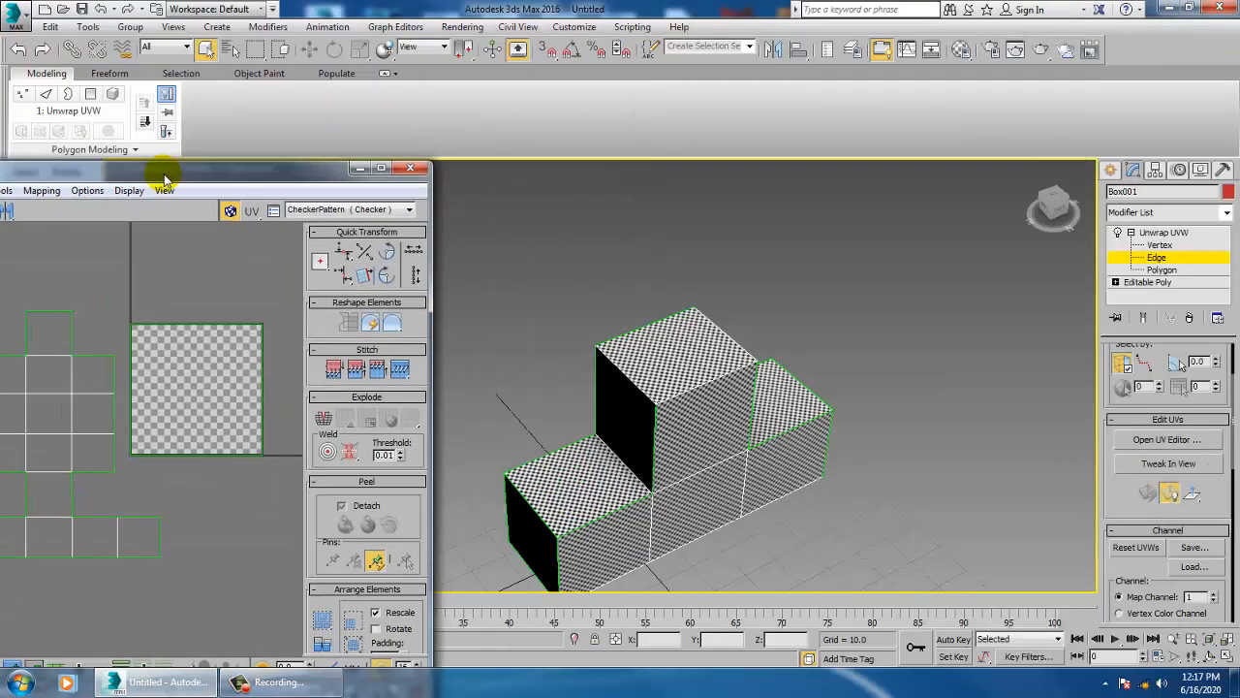
middle_click_drag(664, 446, 808, 415, "alt")
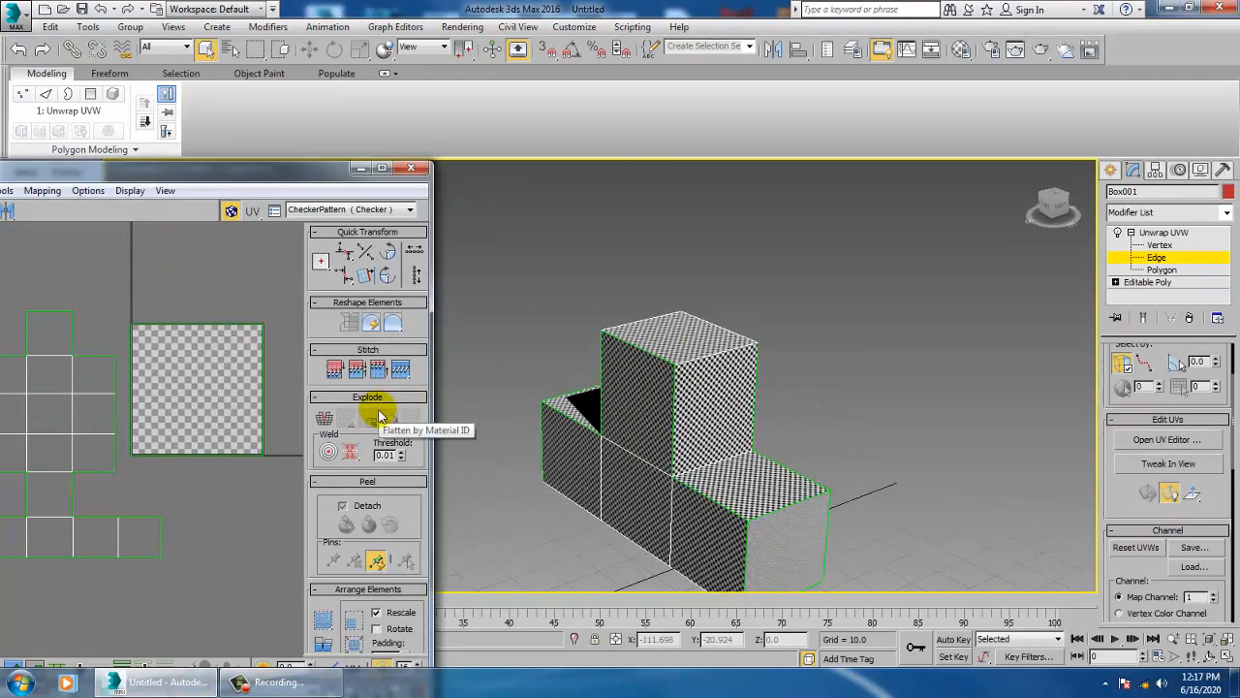
key("3")
left_click(201, 403)
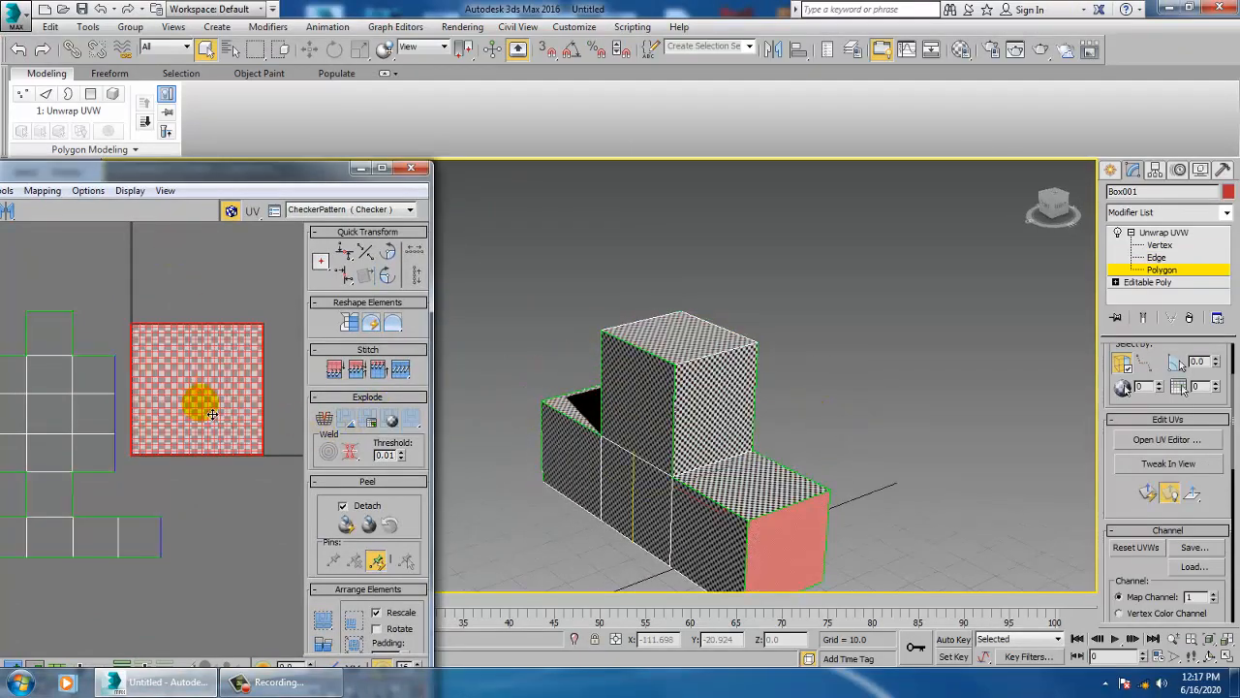
middle_click_drag(715, 439, 683, 427, "alt")
left_click(853, 448)
left_click(794, 527)
middle_click_drag(796, 528, 834, 521)
scroll(786, 441, "up", 5)
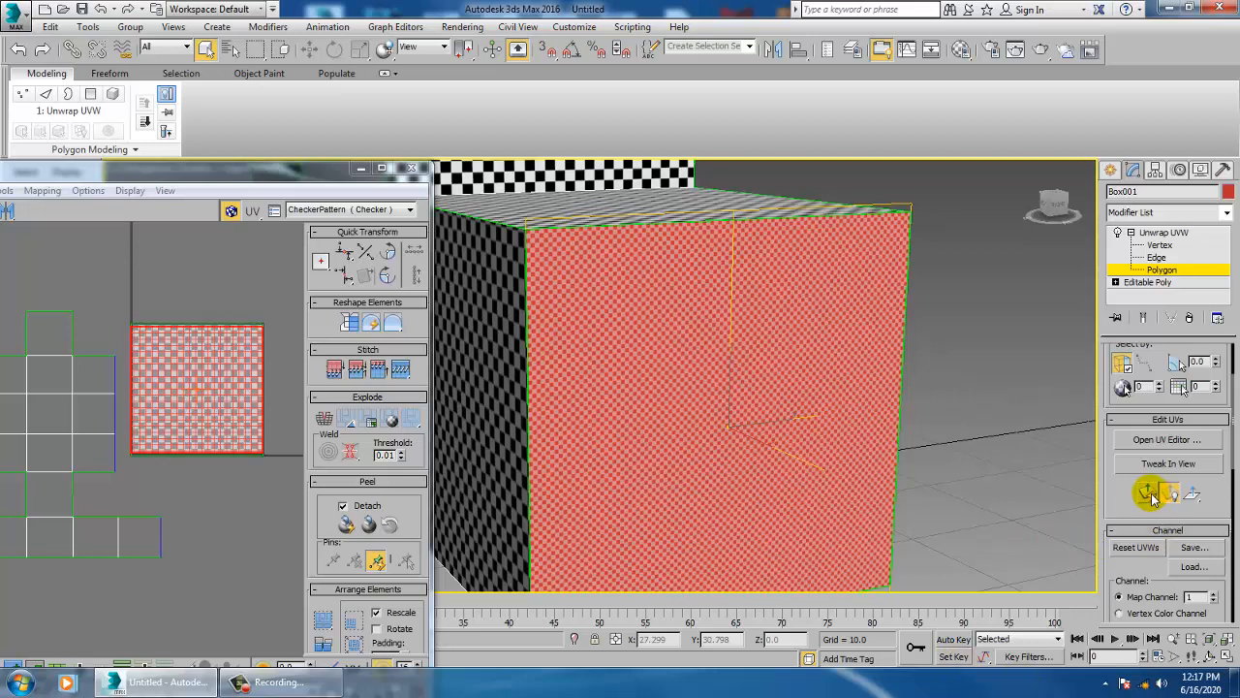
Scale the end polygon's UV square down and move it beside the upper row of the stitched layout
middle_click_drag(254, 387, 240, 429)
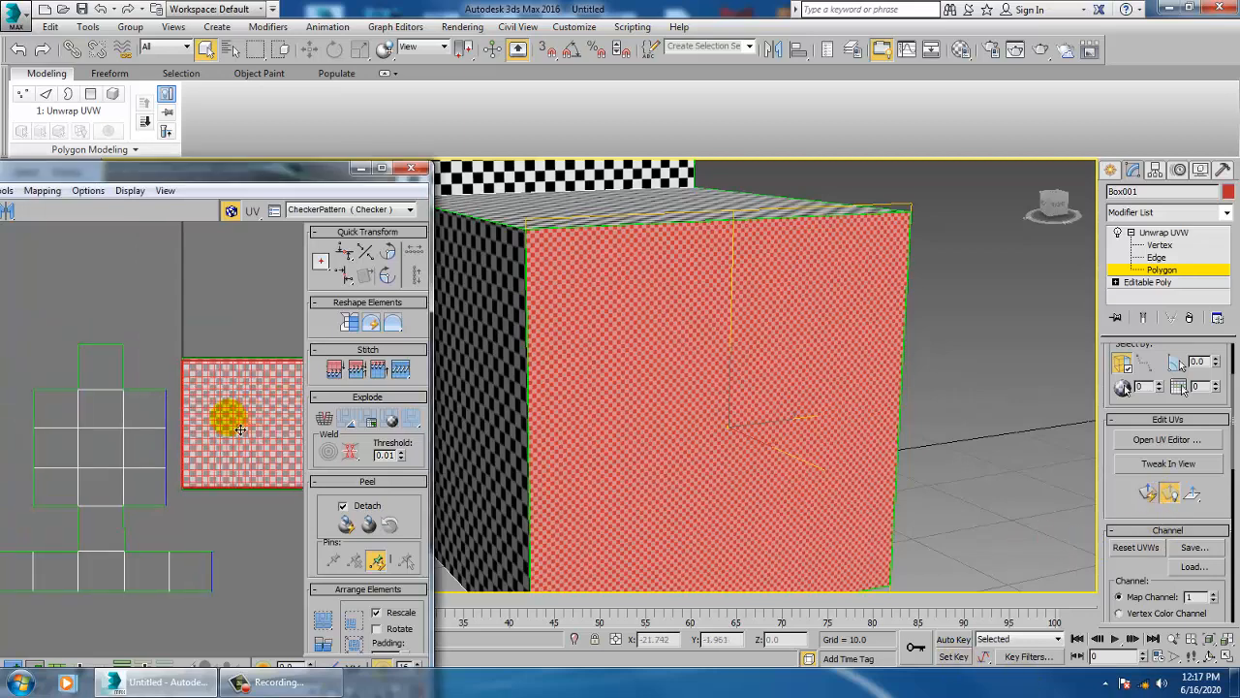
left_click_drag(283, 497, 301, 552)
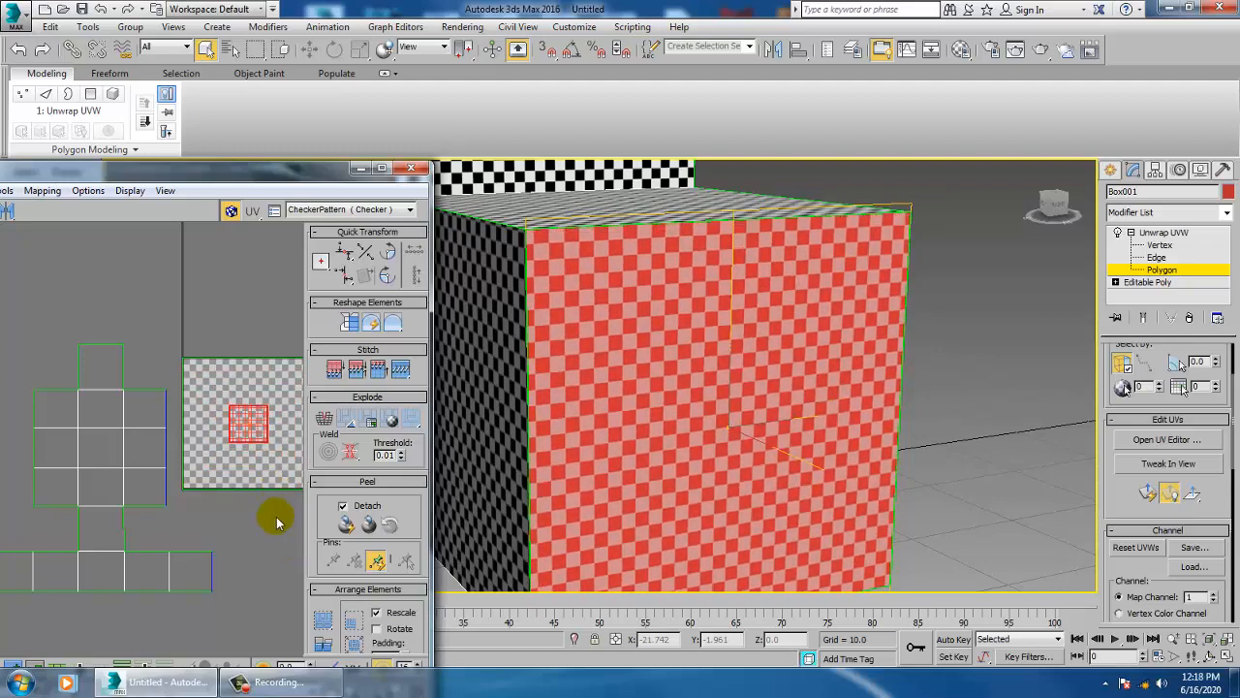
left_click_drag(58, 165, 633, 149)
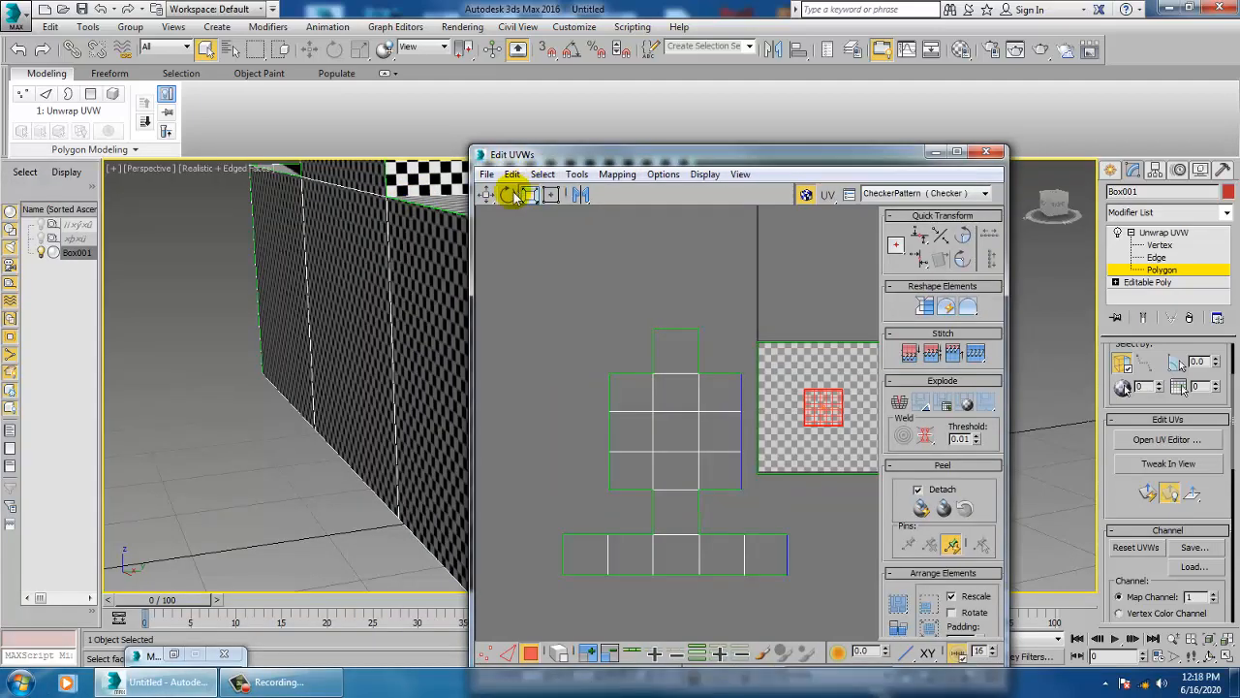
left_click(487, 195)
middle_click_drag(762, 426, 688, 436)
scroll(719, 428, "up", 2)
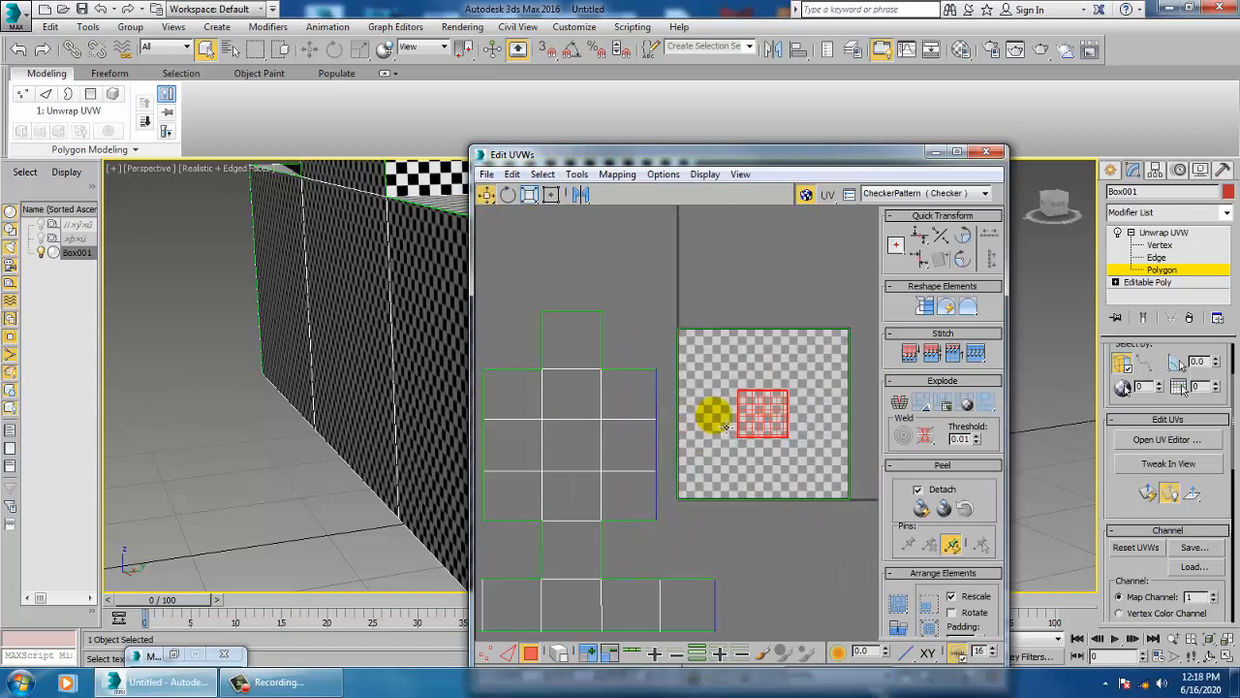
scroll(725, 427, "up", 2)
left_click_drag(748, 421, 637, 397)
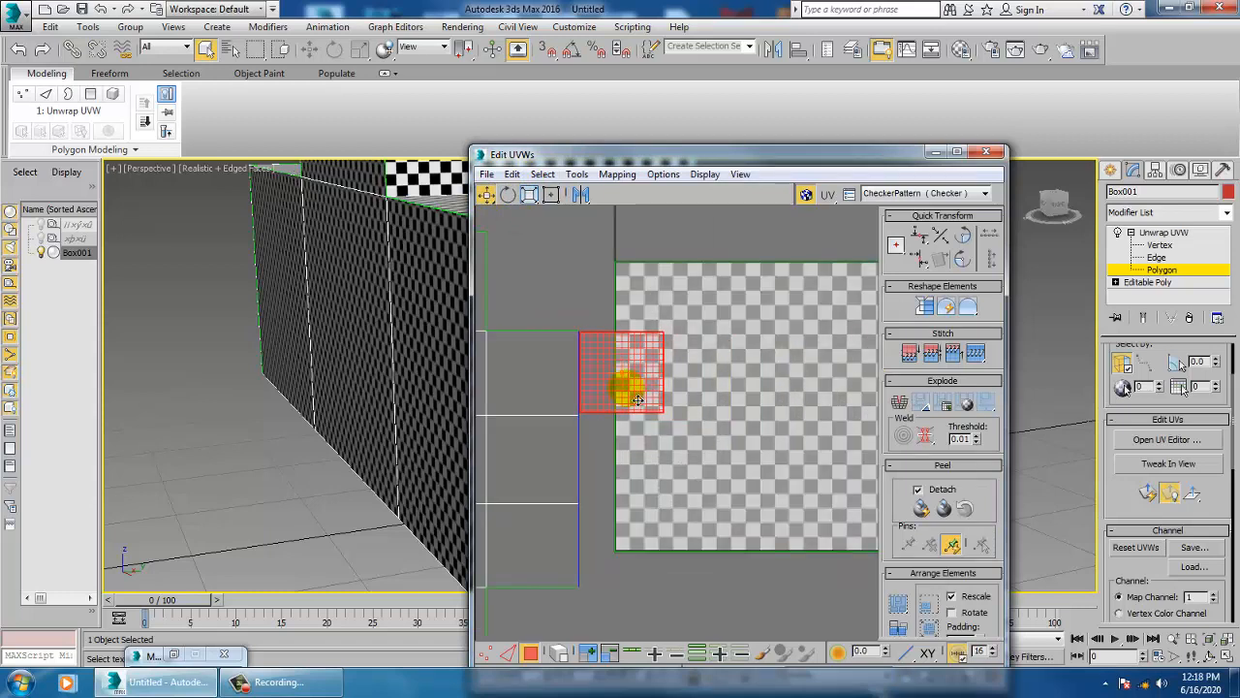
Minimize the UV editor and select the low end polygon on the opposite side of the box
left_click(936, 153)
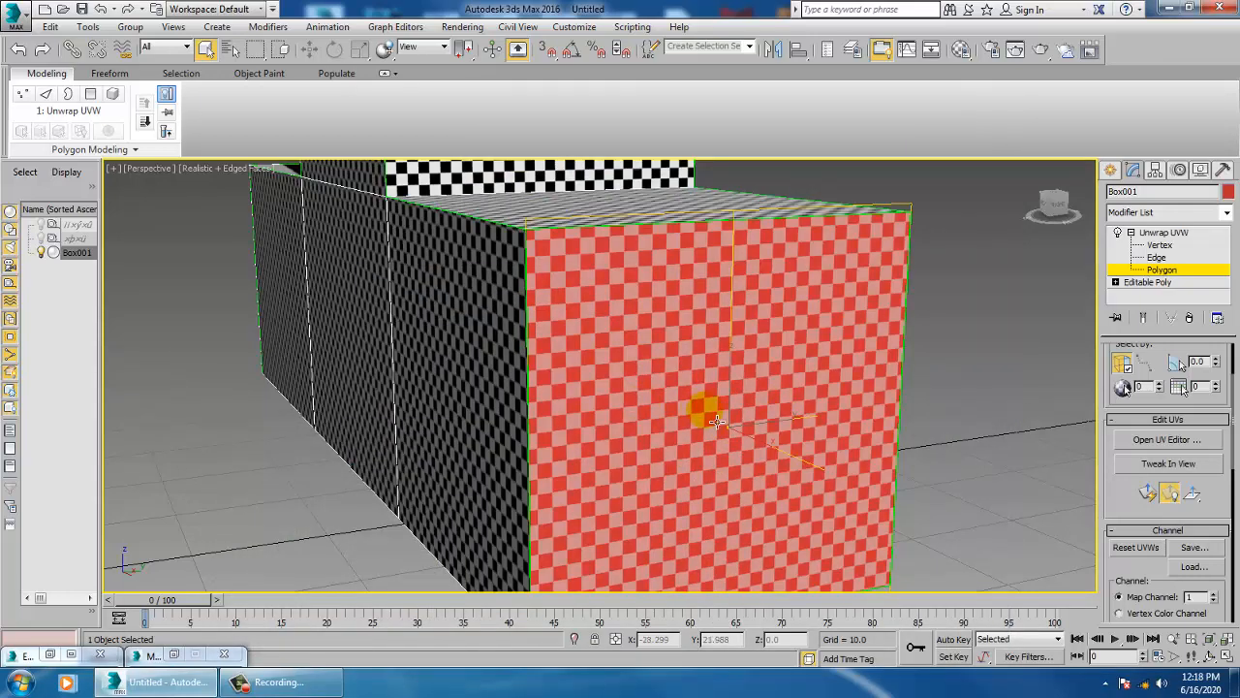
scroll(805, 405, "down", 5)
middle_click_drag(804, 405, 775, 386, "alt")
scroll(894, 425, "up", 5)
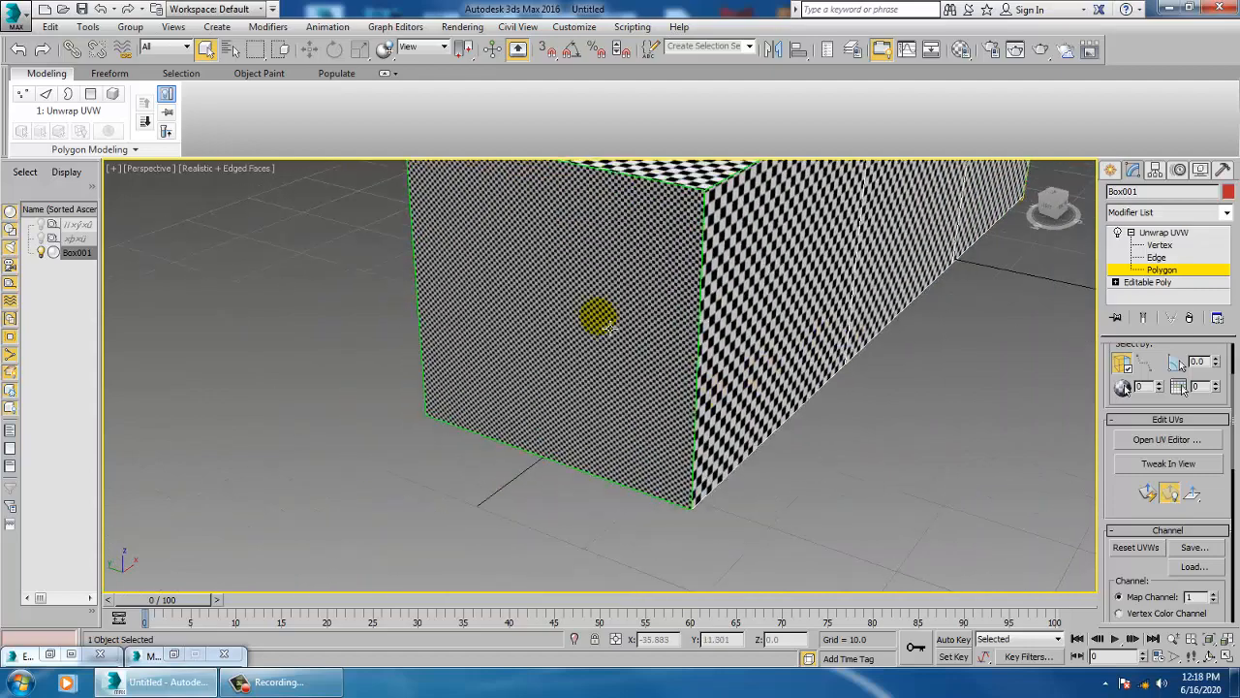
left_click(610, 327)
scroll(696, 348, "down", 4)
middle_click_drag(696, 349, 670, 350, "alt")
middle_click_drag(670, 351, 859, 426)
scroll(699, 399, "up", 4)
middle_click_drag(859, 426, 775, 460)
scroll(774, 459, "up", 3)
middle_click_drag(774, 460, 688, 440, "alt")
middle_click_drag(688, 441, 779, 421)
scroll(765, 421, "down", 4)
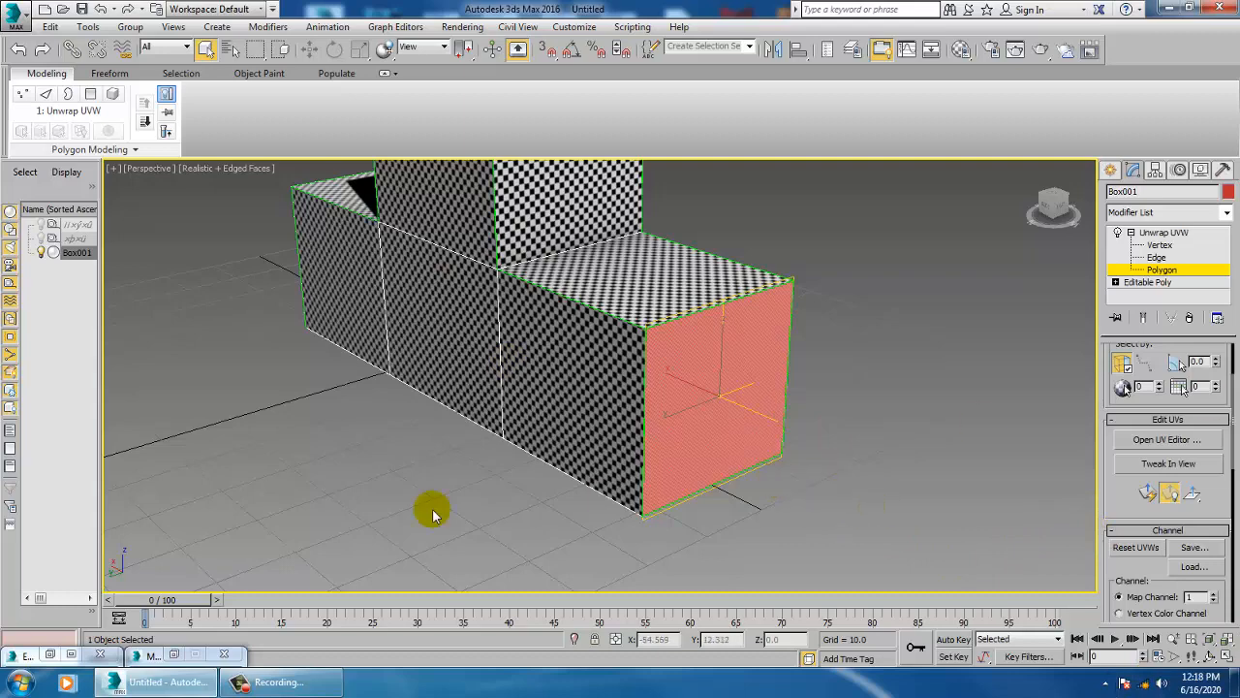
middle_click_drag(602, 323, 661, 448)
left_click(40, 651)
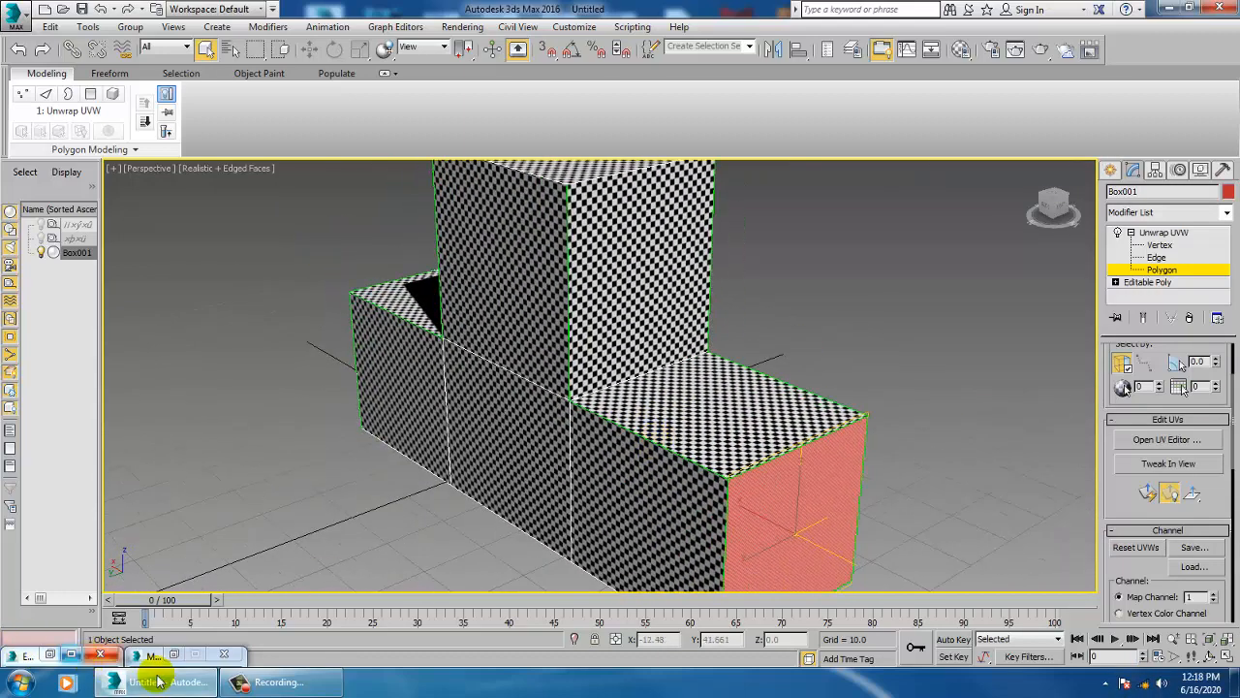
left_click(158, 681)
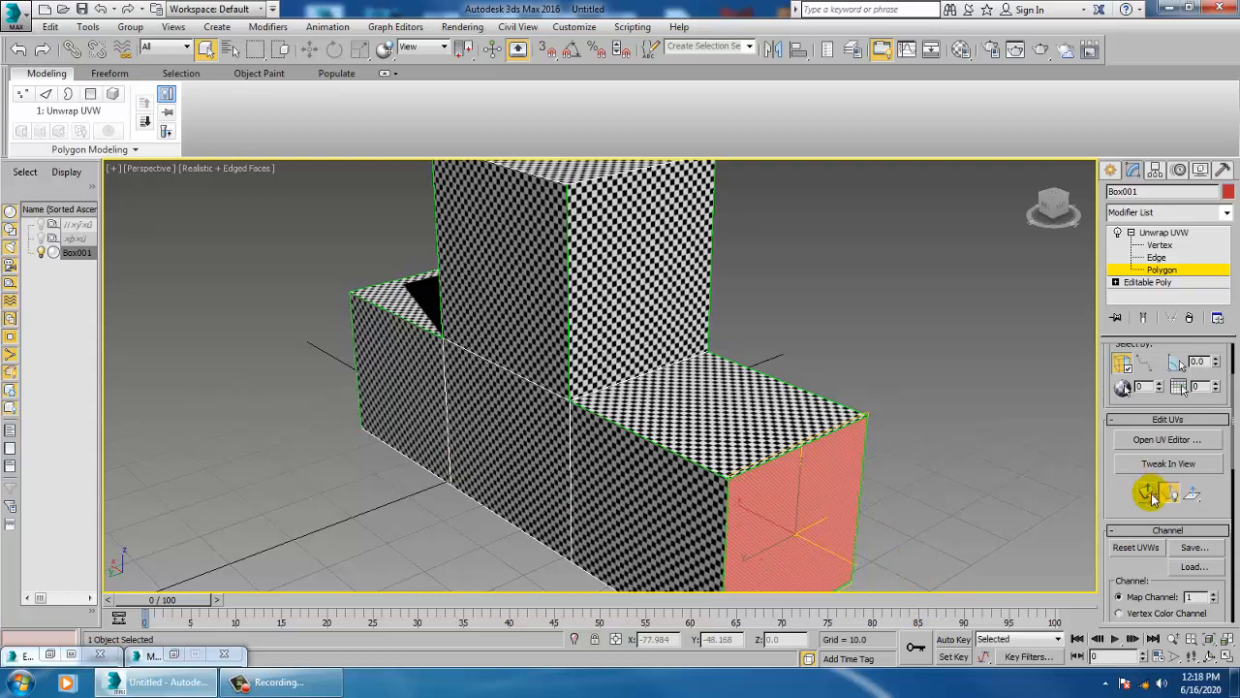
Apply a planar projection to the selected end polygon, trying alignment to X and to Y
scroll(723, 417, "up", 3)
middle_click_drag(697, 498, 792, 452)
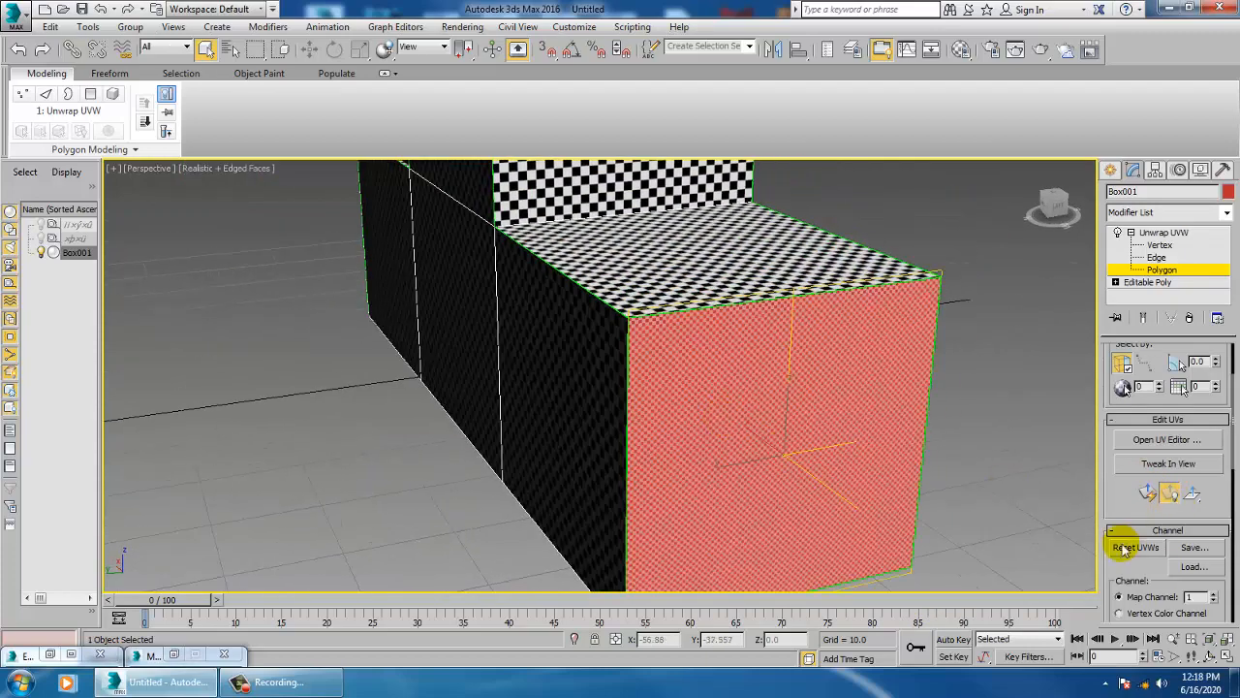
scroll(1154, 573, "down", 5)
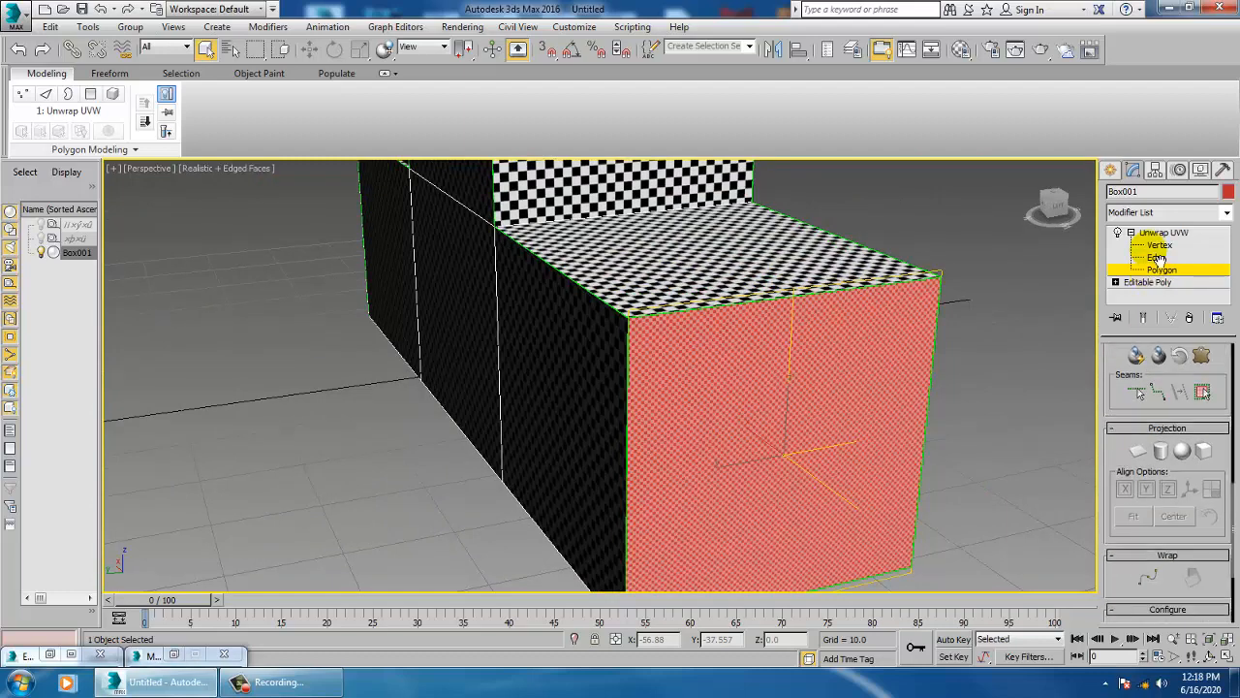
left_click(1138, 450)
left_click(1128, 491)
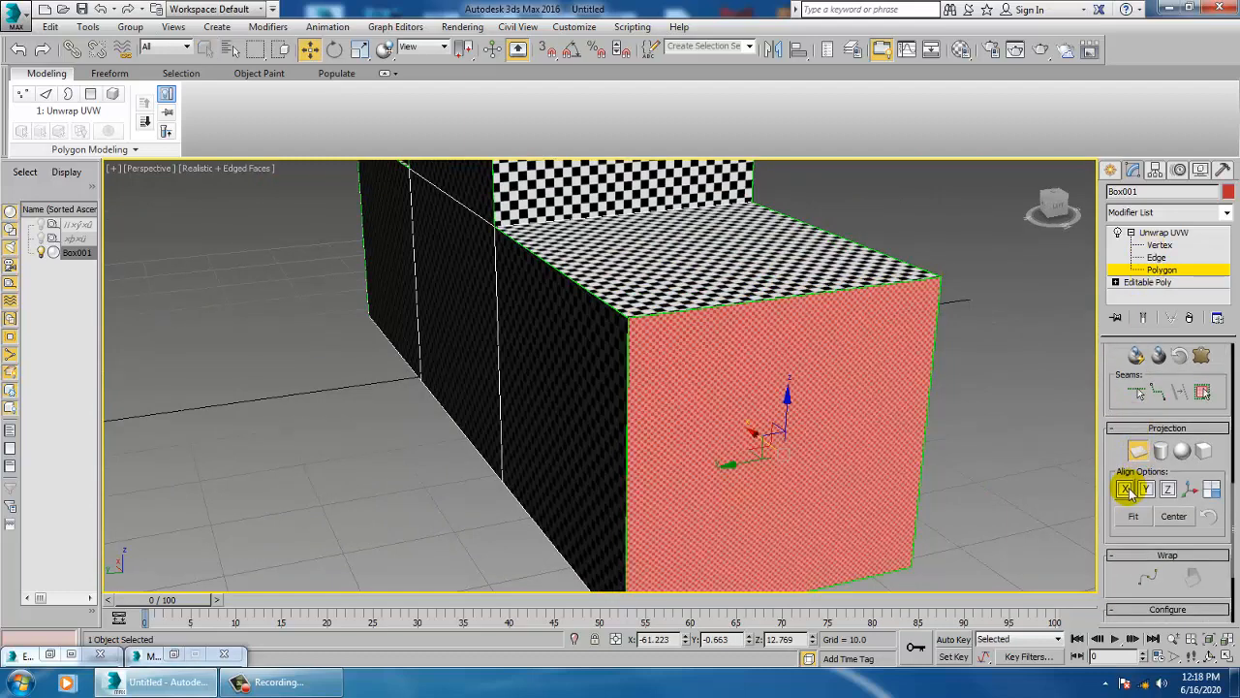
left_click(1146, 492)
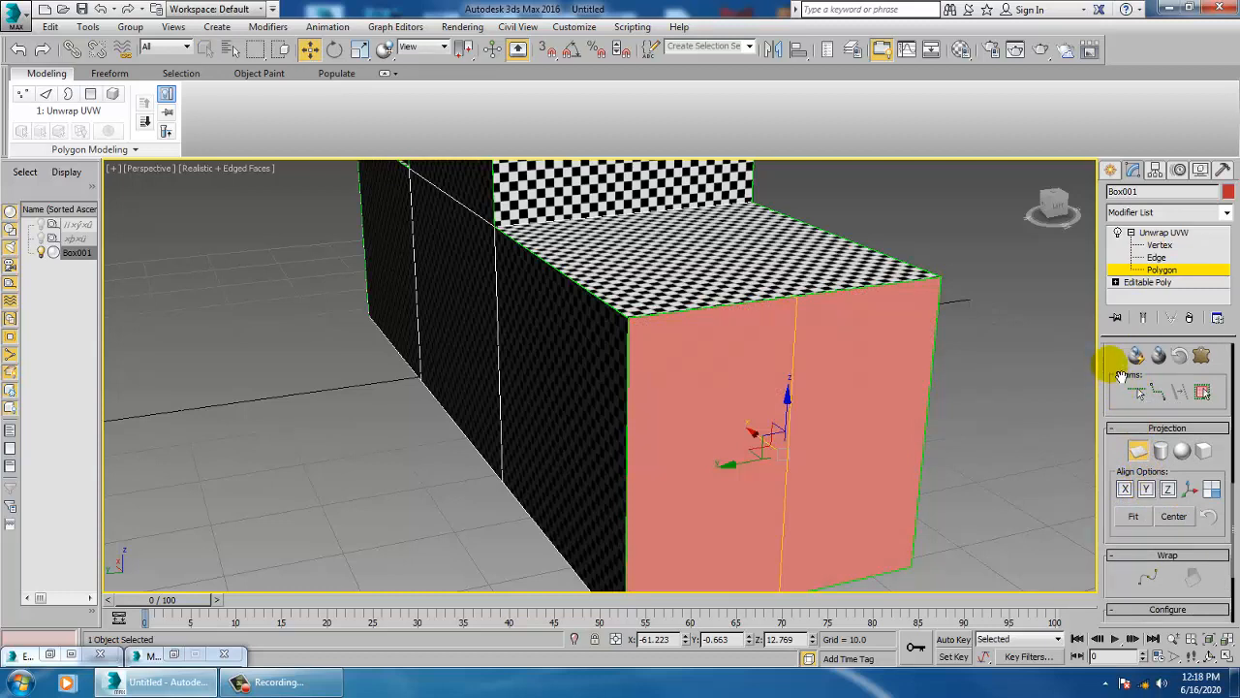
scroll(1122, 377, "up", 5)
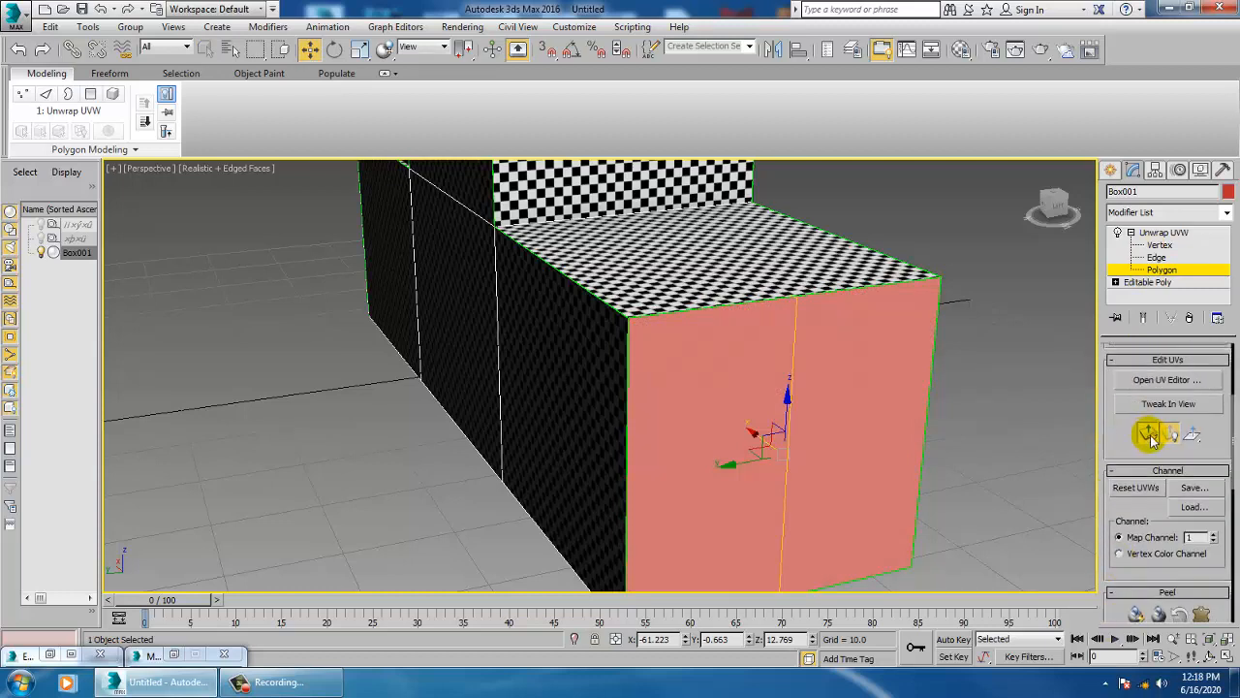
left_click(1151, 437)
Try aligning the end polygon's planar projection to Z, and realign it to X
middle_click_drag(769, 432, 839, 463, "alt")
scroll(1136, 475, "down", 2)
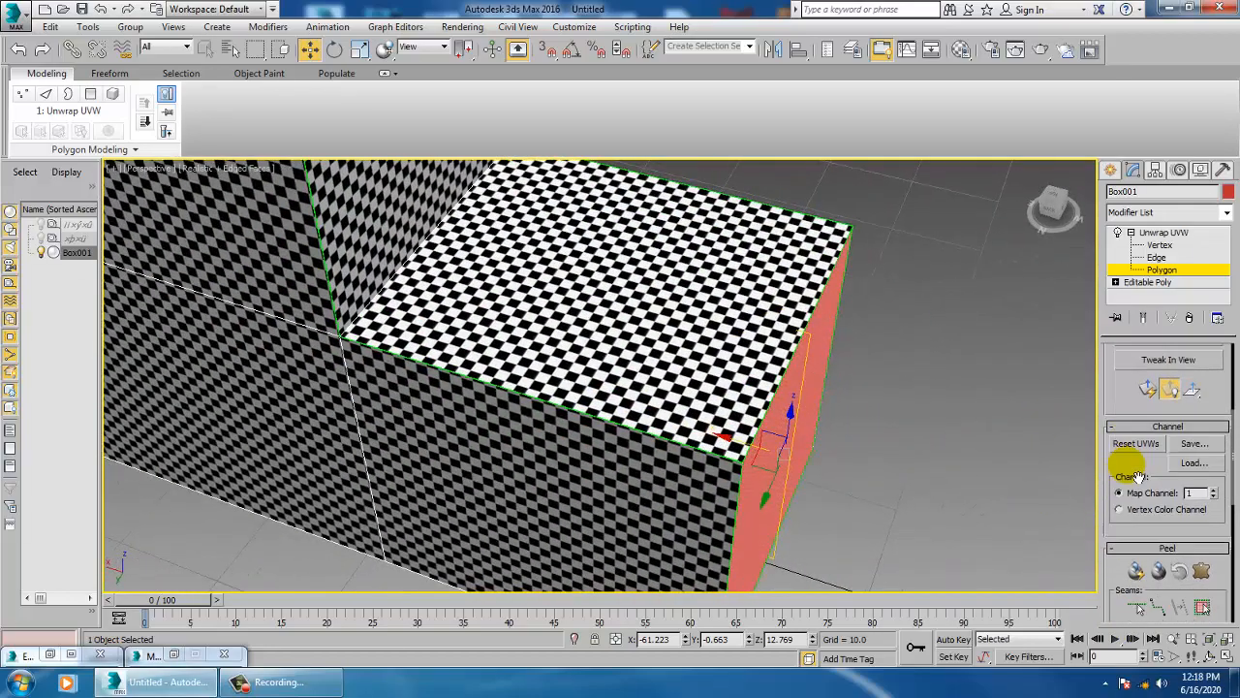
scroll(1136, 475, "down", 4)
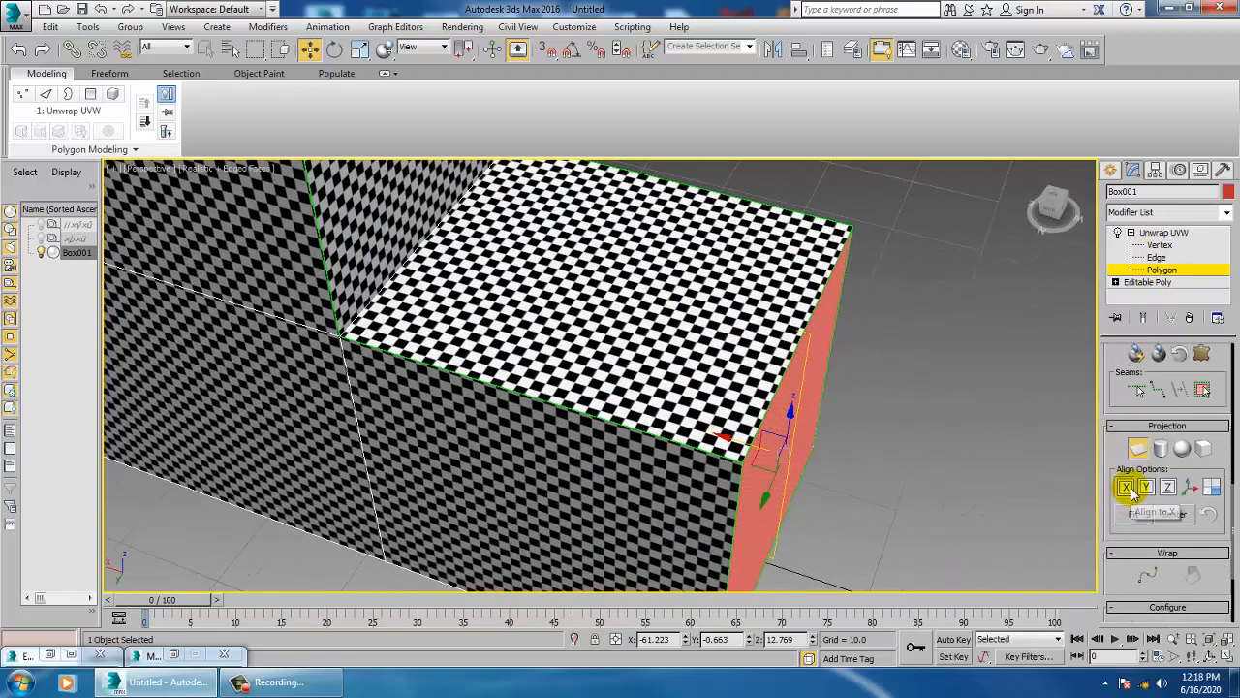
middle_click_drag(872, 407, 852, 388, "alt")
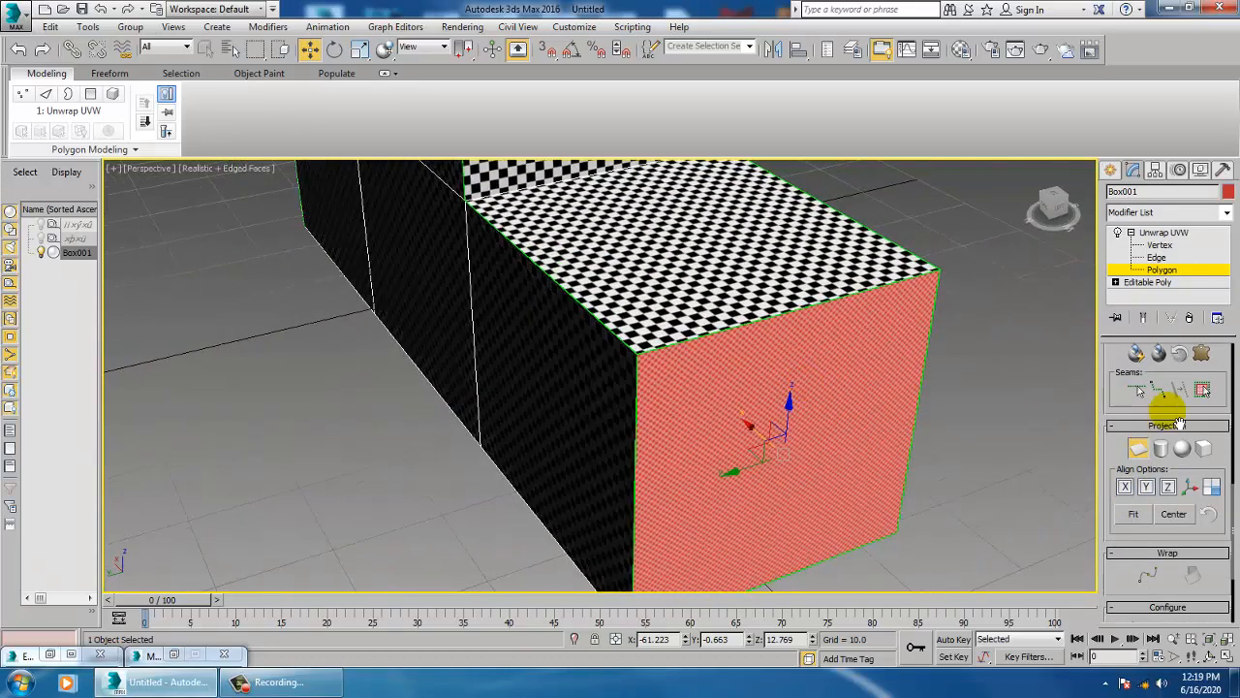
key("F3")
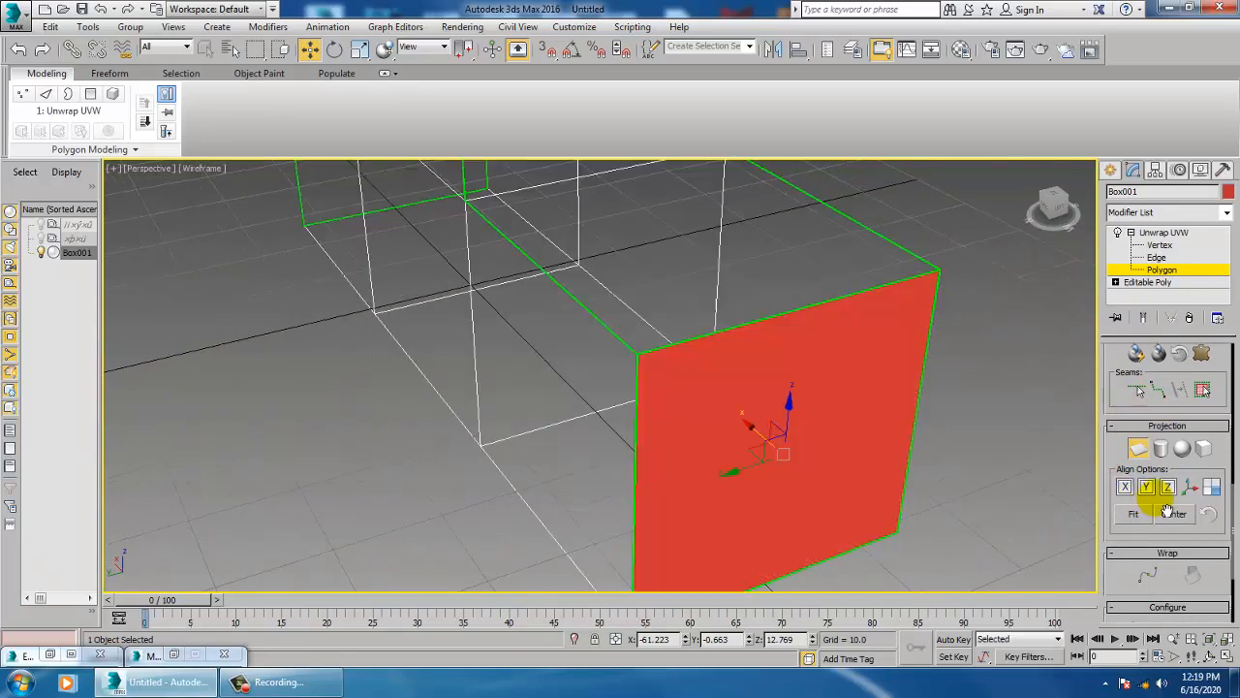
key("F3")
left_click(1169, 489)
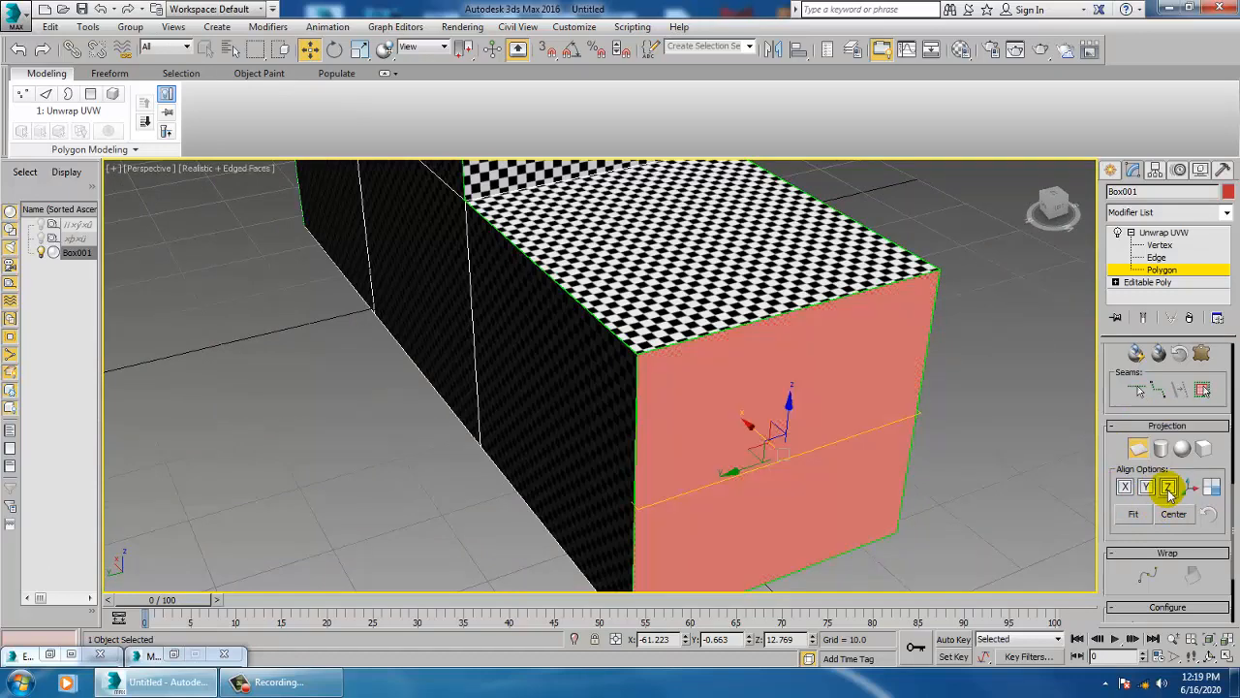
left_click(1125, 488)
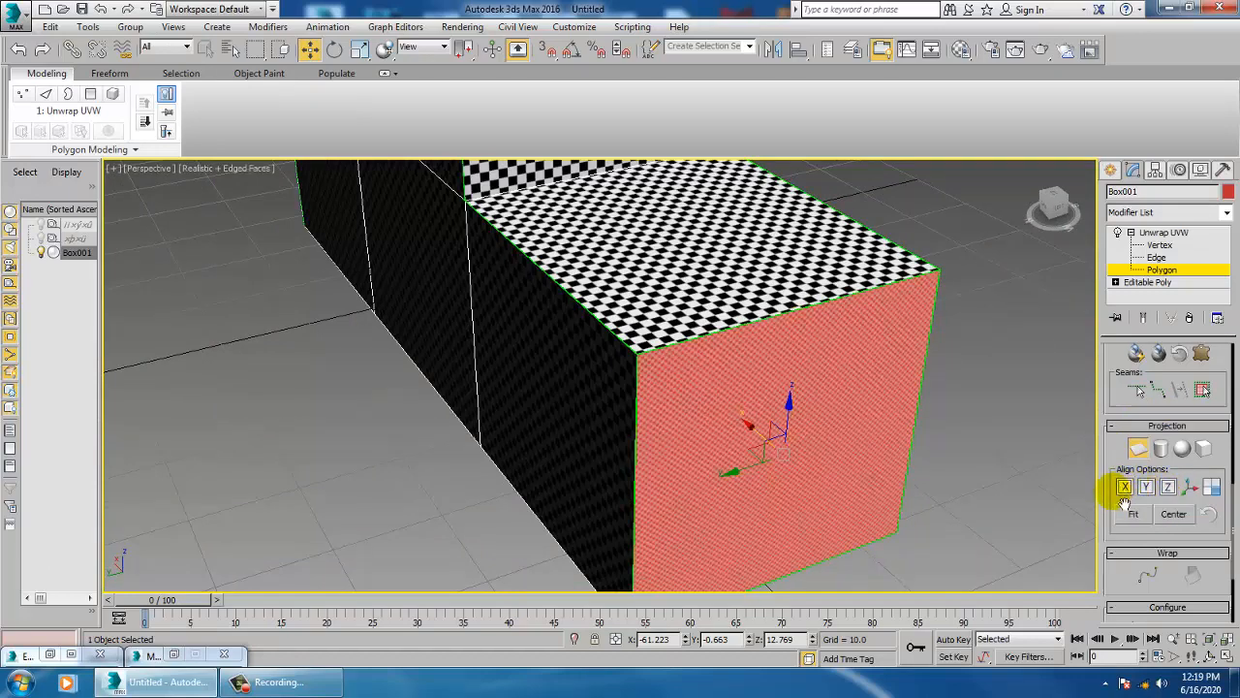
scroll(1119, 466, "up", 5)
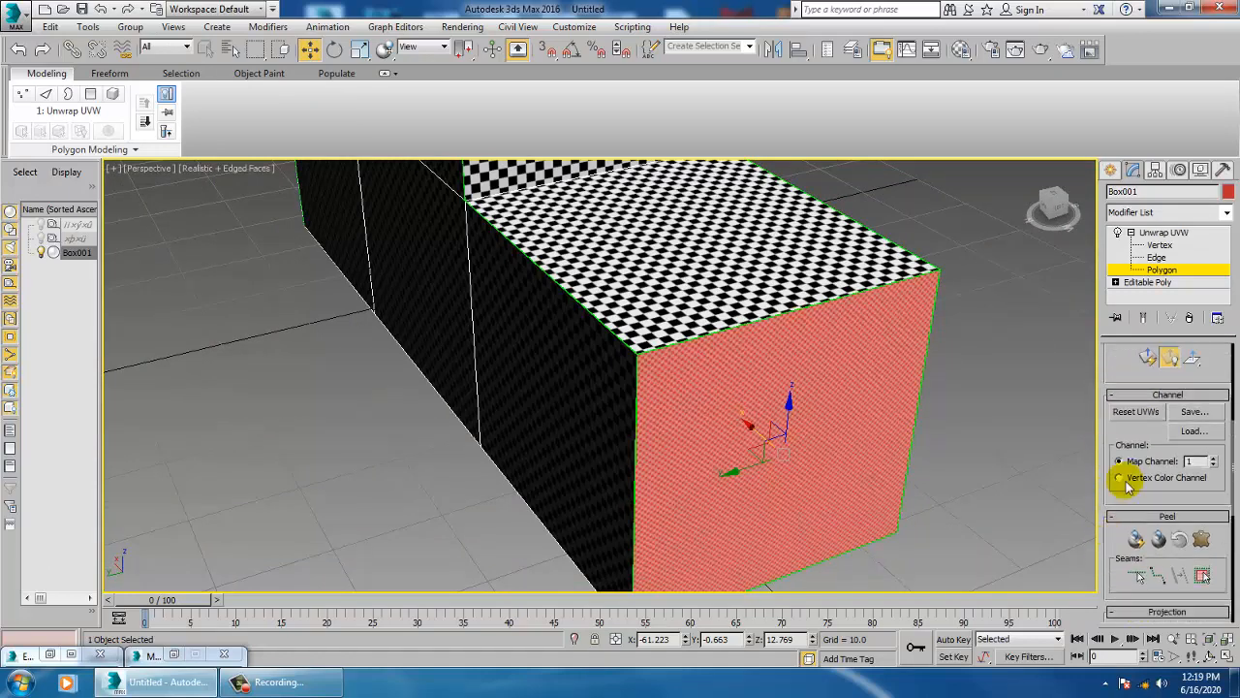
Restore the UV editor, scale the second end polygon's UV square down and move it beside the upper row, opposite the first end square
left_click(49, 655)
scroll(702, 438, "down", 5)
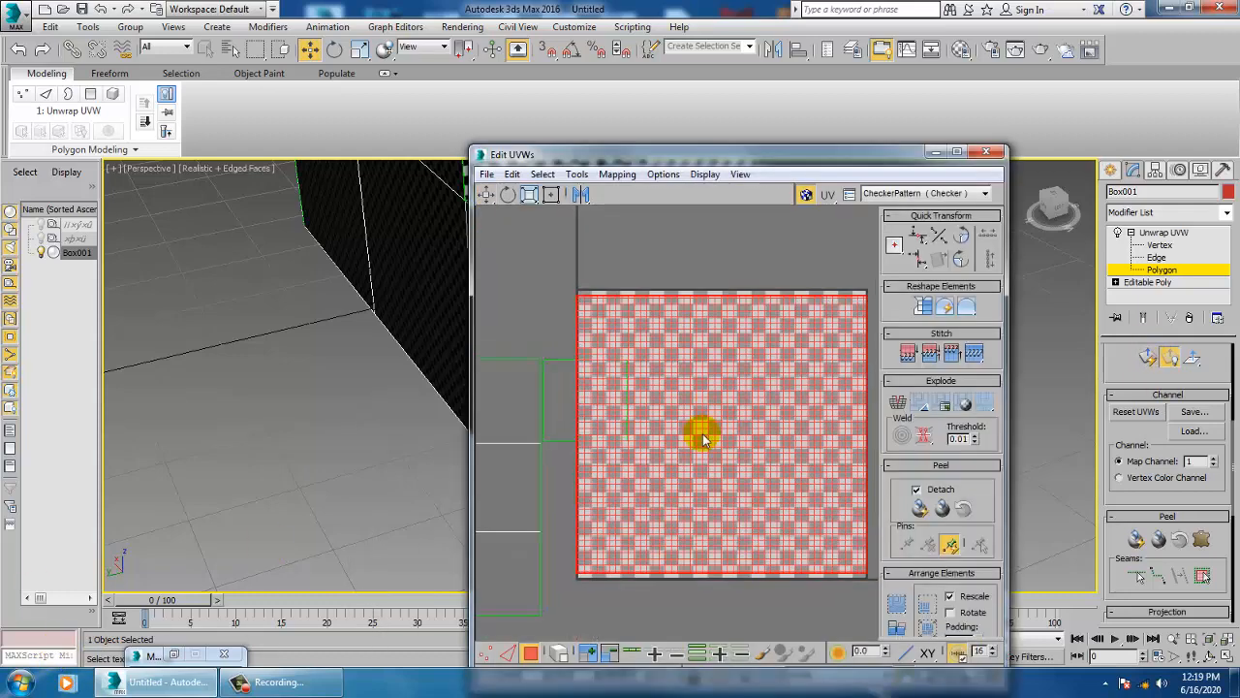
middle_click_drag(702, 446, 712, 453)
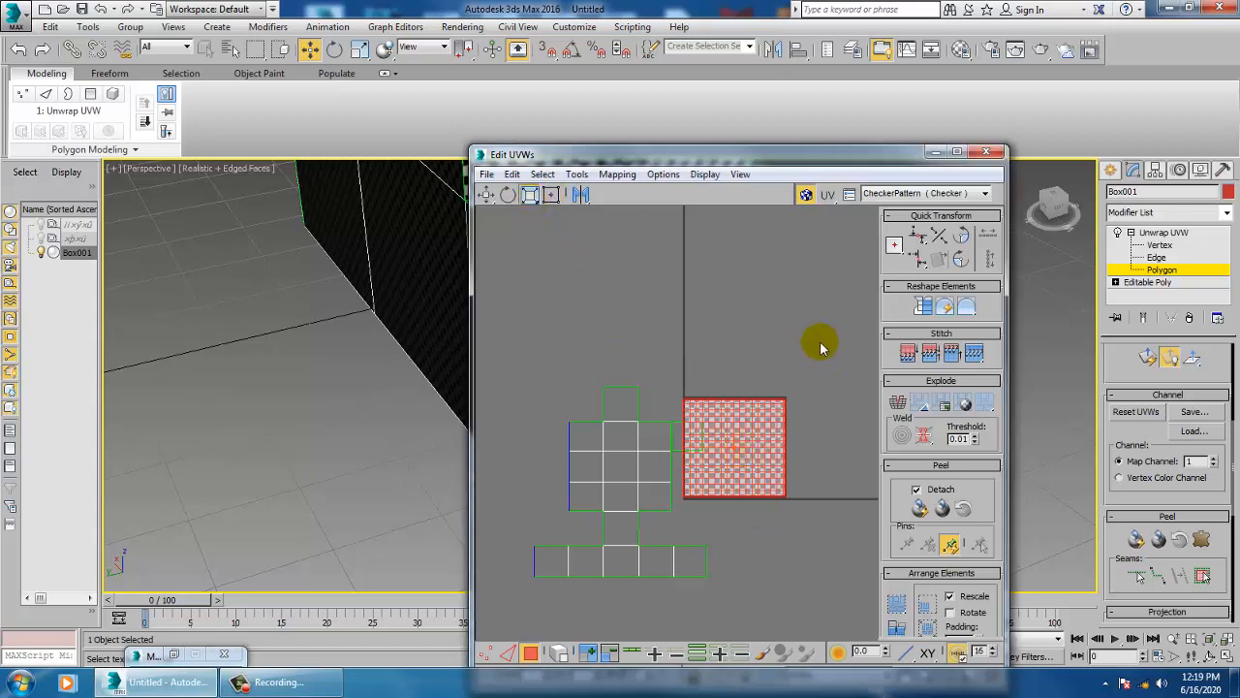
left_click_drag(734, 463, 801, 560)
left_click(486, 195)
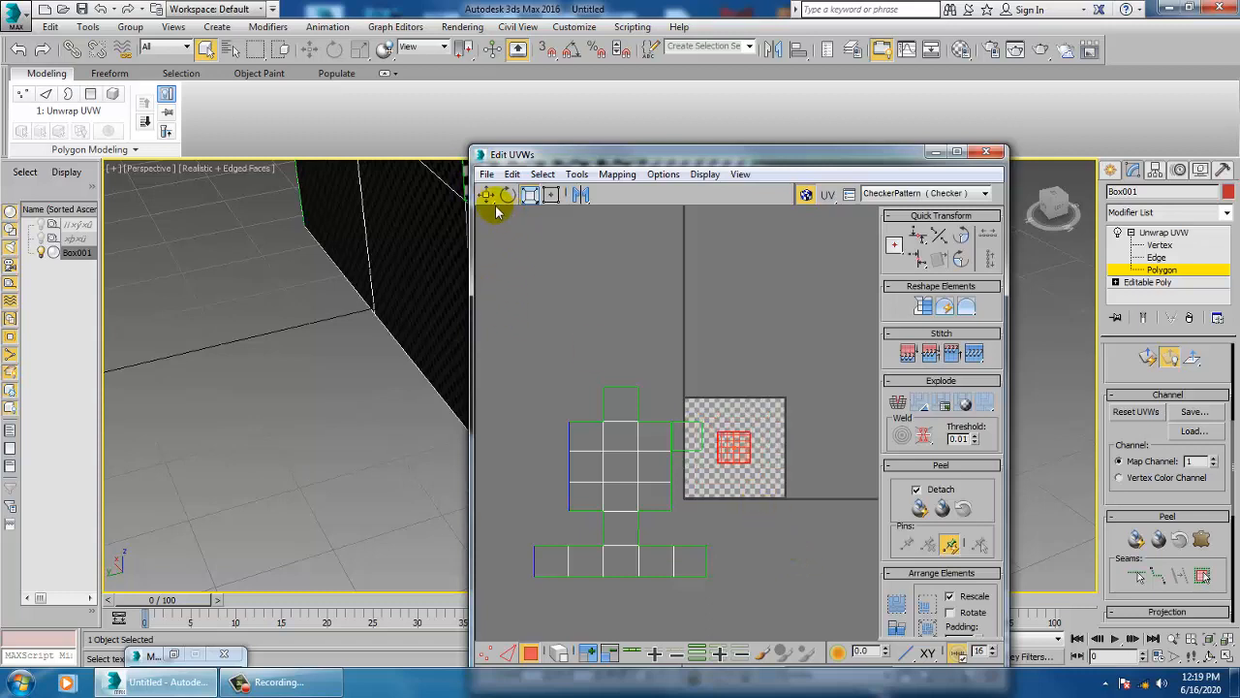
left_click_drag(733, 461, 542, 456)
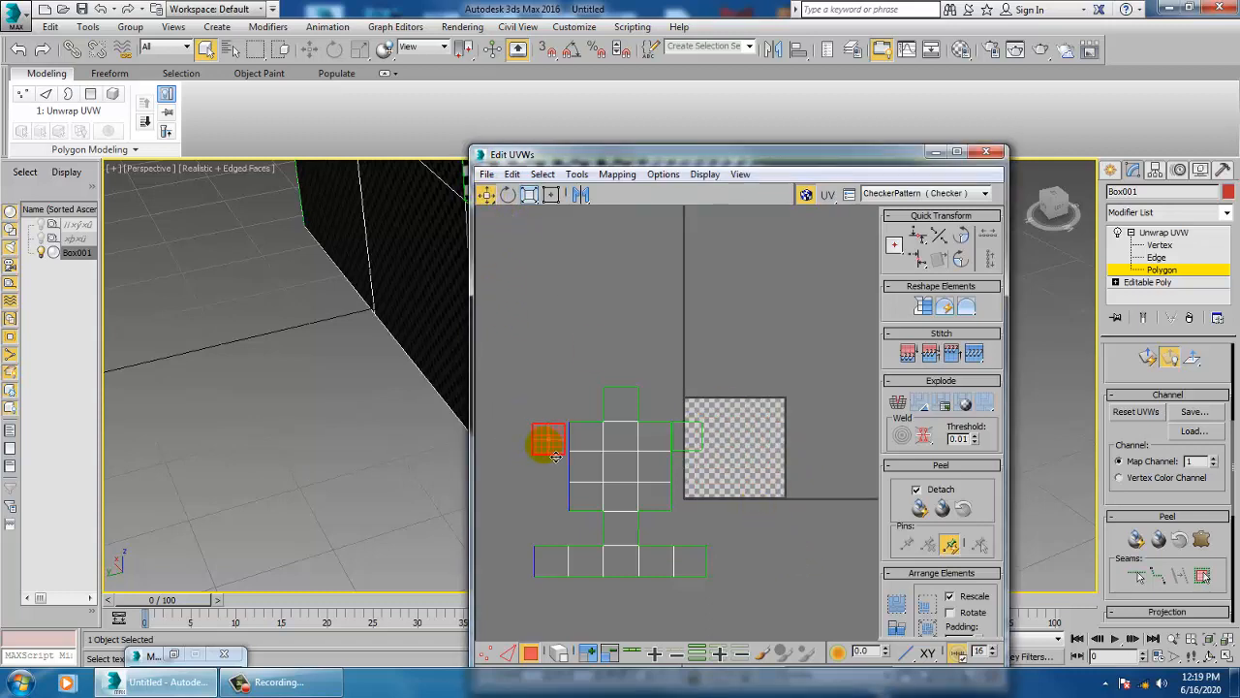
Shrink the end polygon's UV square slightly more and align it against the outer edge of the upper row
scroll(564, 446, "up", 5)
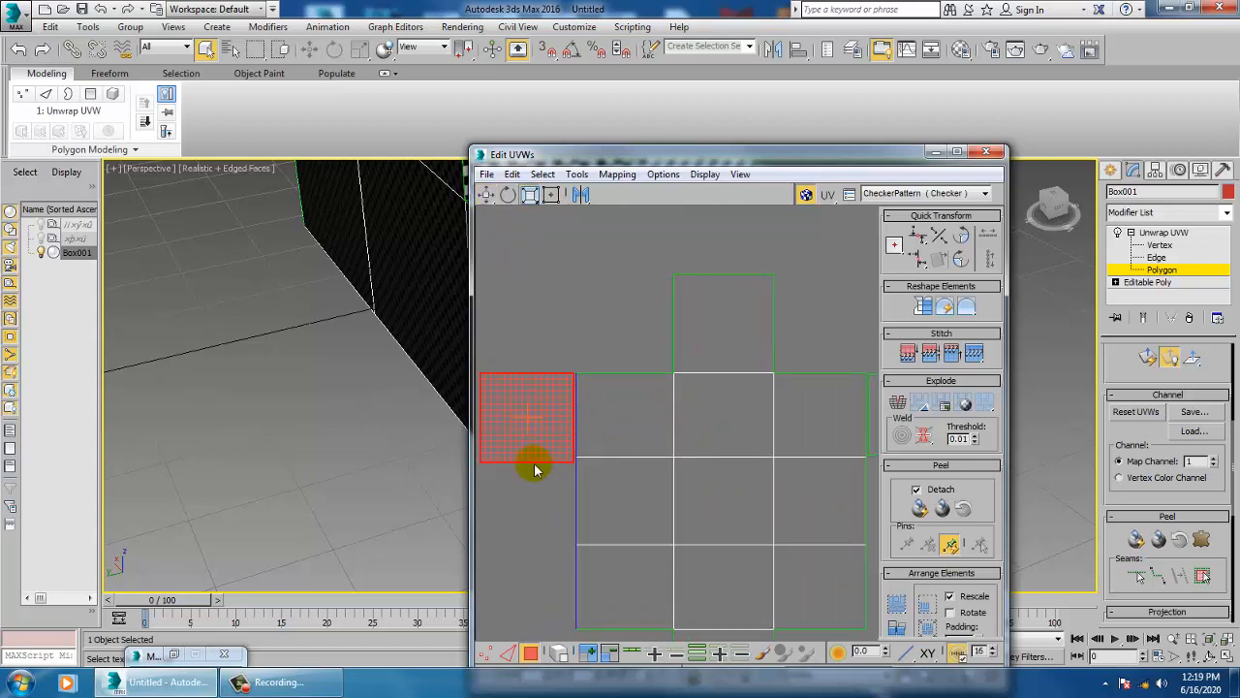
left_click_drag(552, 454, 554, 464)
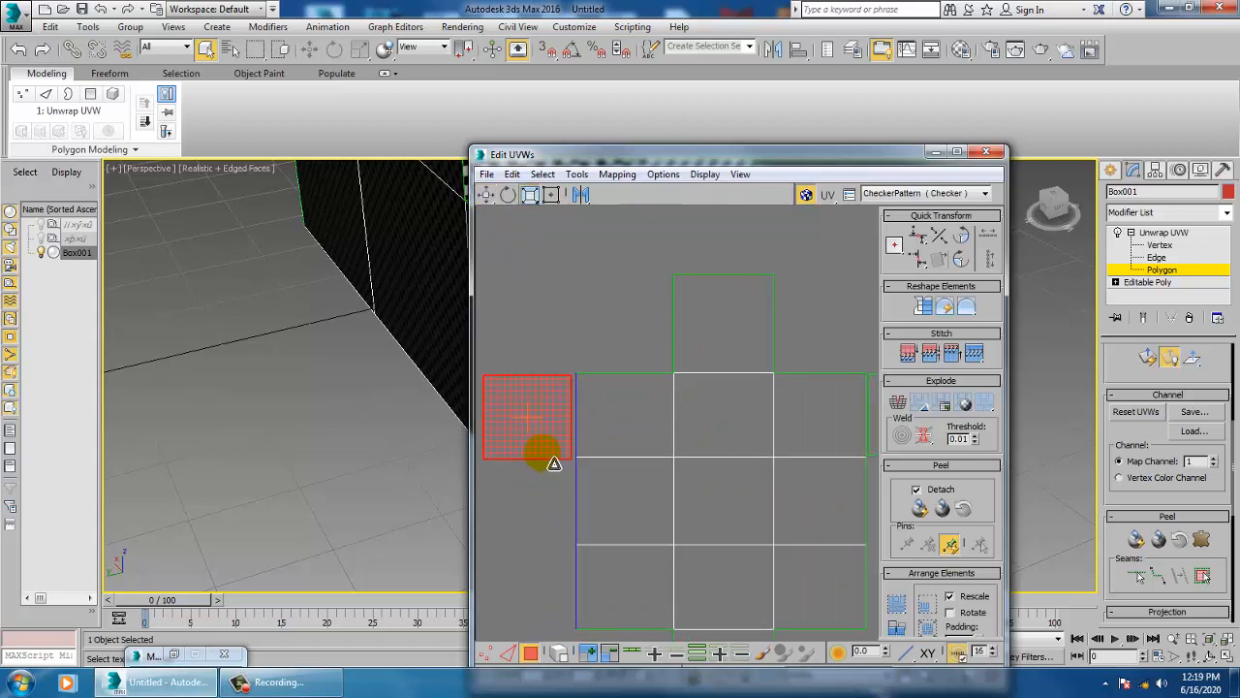
left_click(484, 194)
left_click_drag(507, 404, 545, 464)
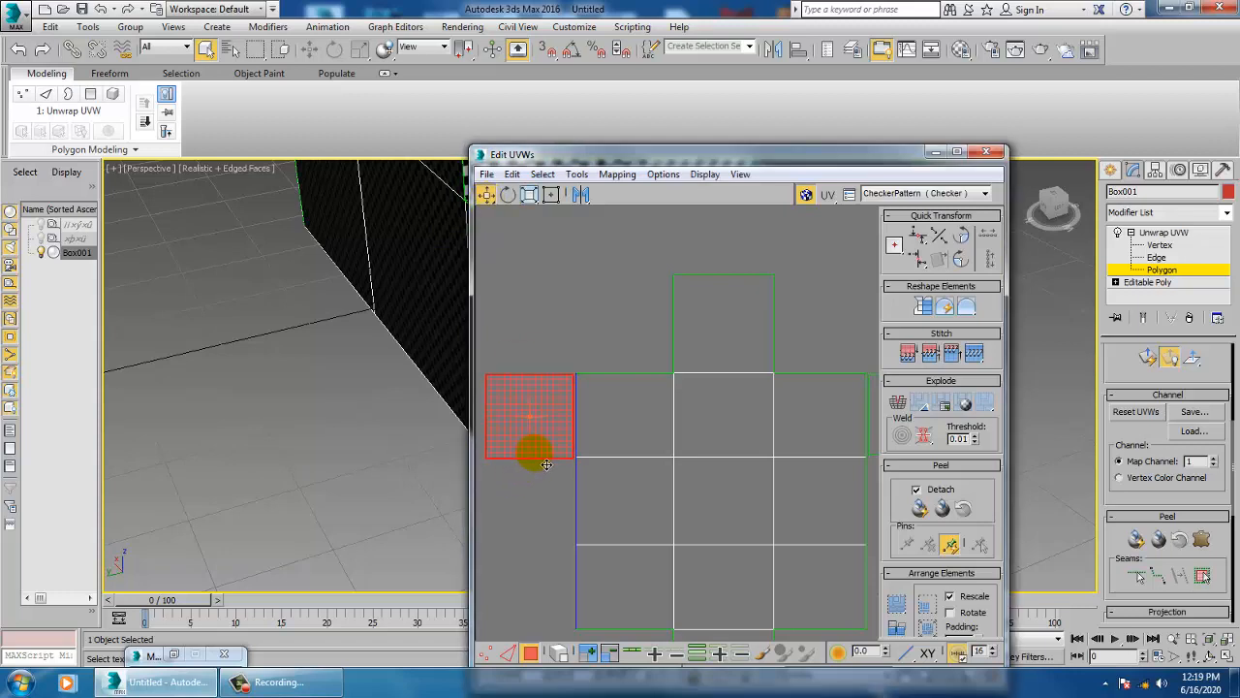
Try moving the corner vertex of the topmost UV square with the box in view, and undo the move
left_click(1160, 245)
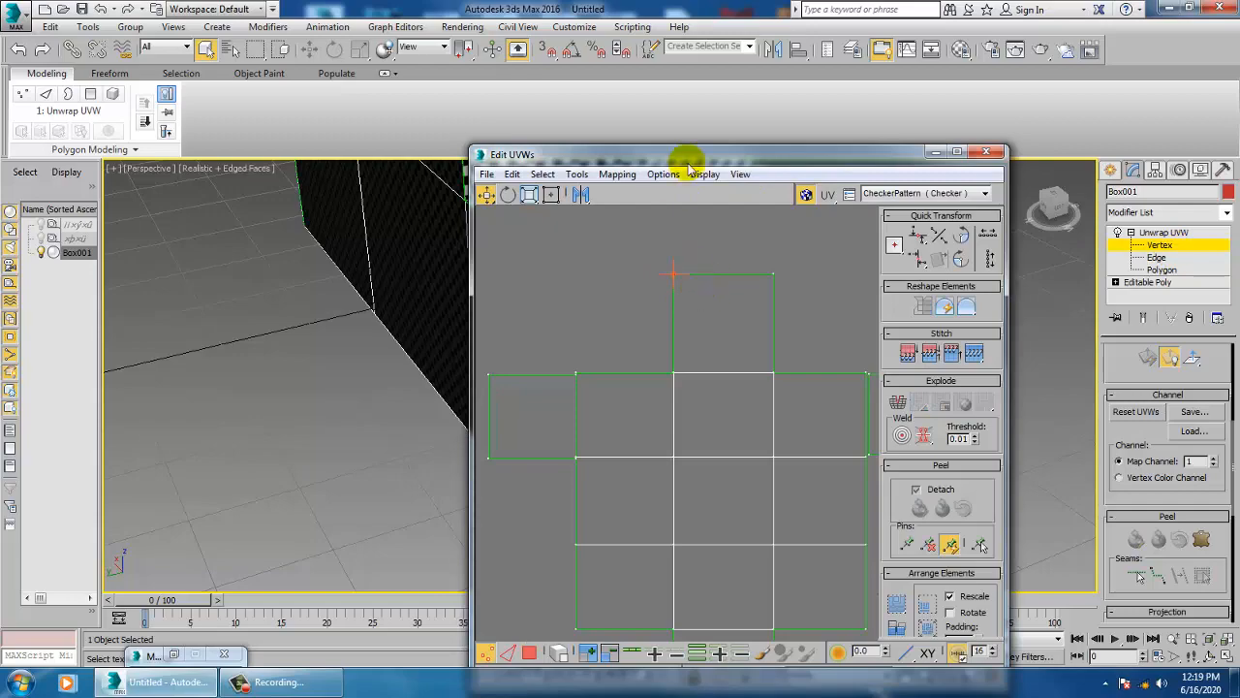
left_click_drag(695, 154, 1166, 307)
middle_click_drag(921, 257, 919, 451)
scroll(678, 331, "down", 3)
middle_click_drag(677, 331, 630, 349, "alt")
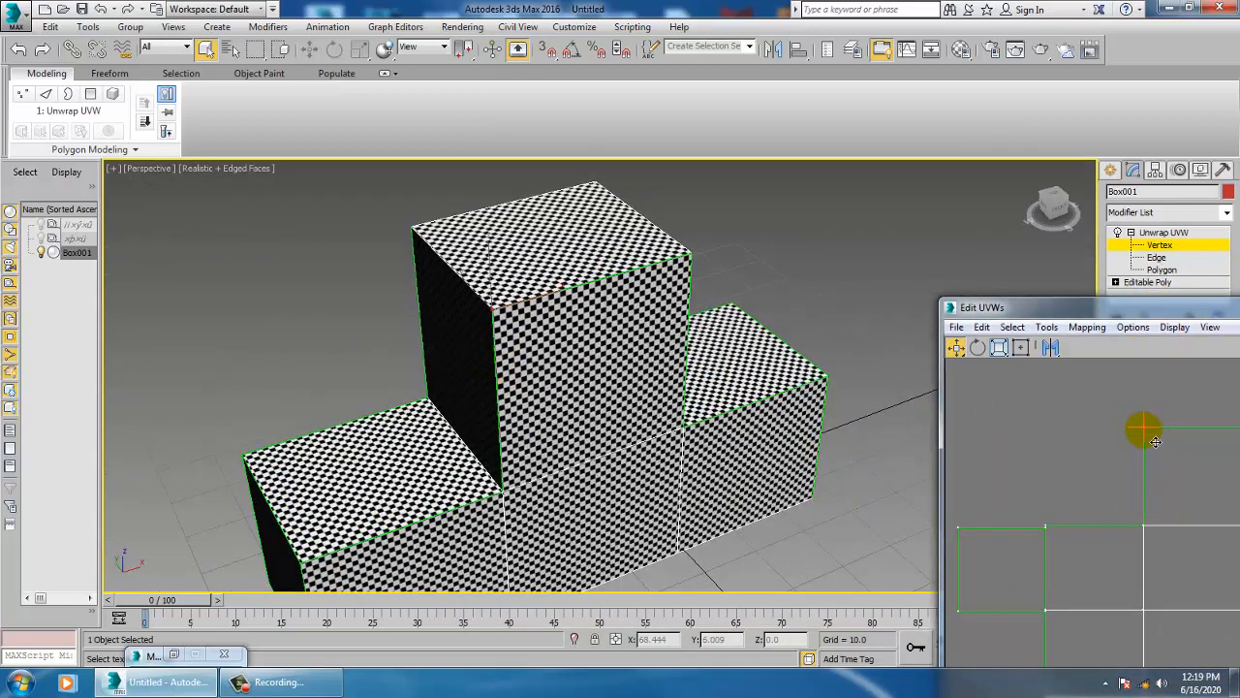
left_click_drag(1155, 442, 1143, 481)
key("ctrl+z")
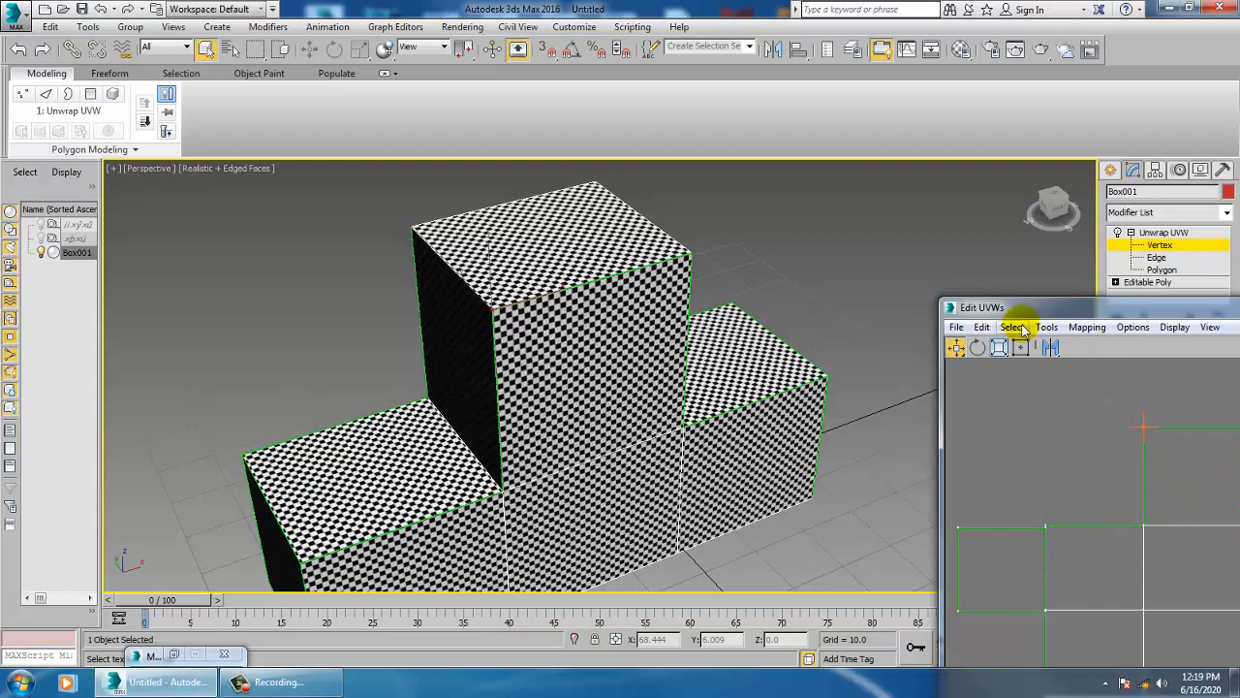
Maximize the UV editor and select all polygons of the unwrapped layout, including both end squares
left_click_drag(1017, 308, 311, 144)
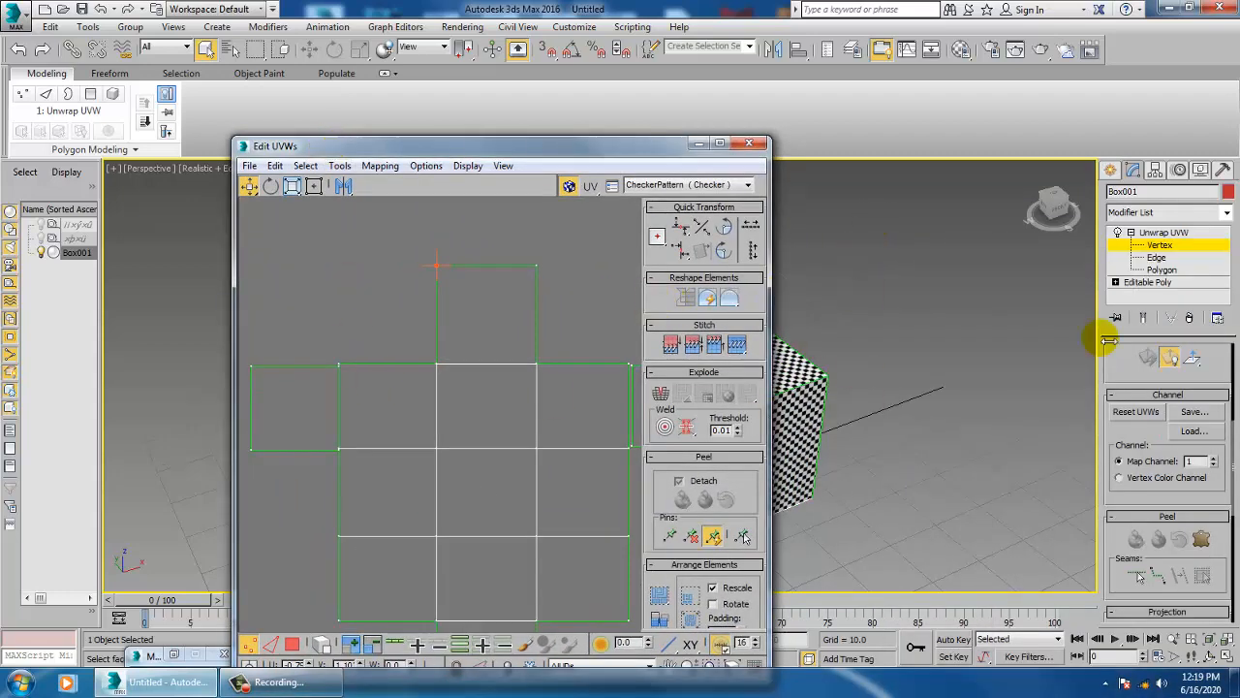
left_click(719, 142)
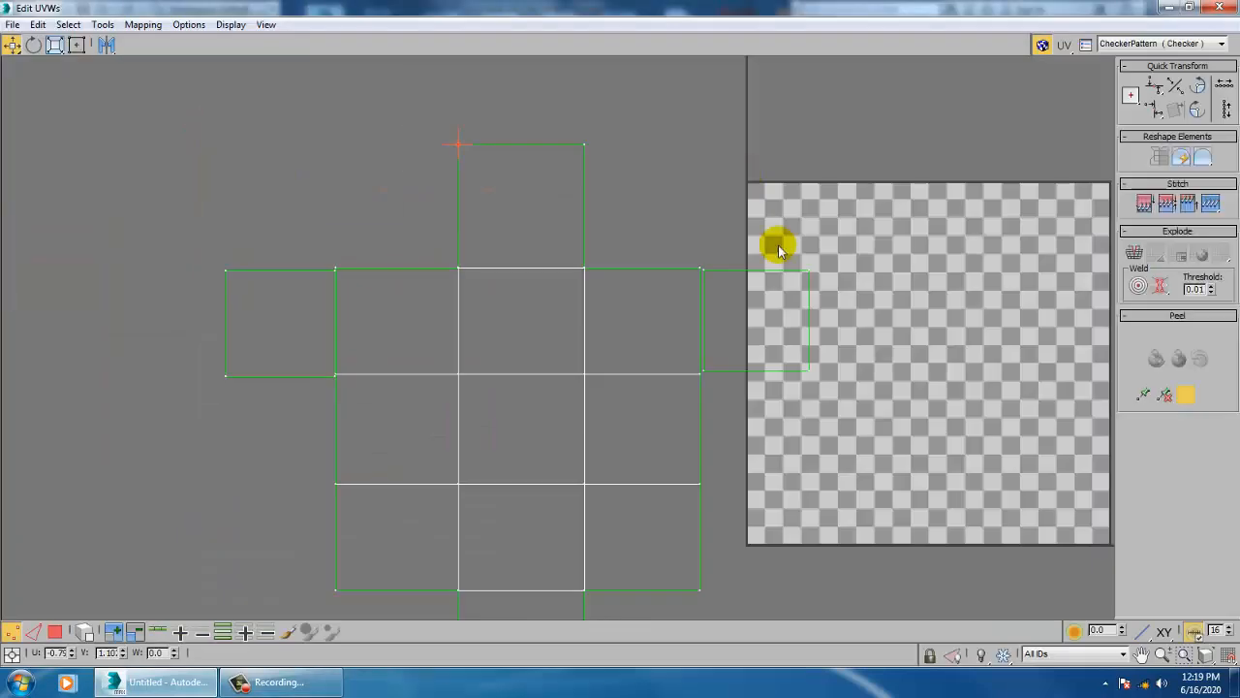
scroll(659, 456, "down", 5)
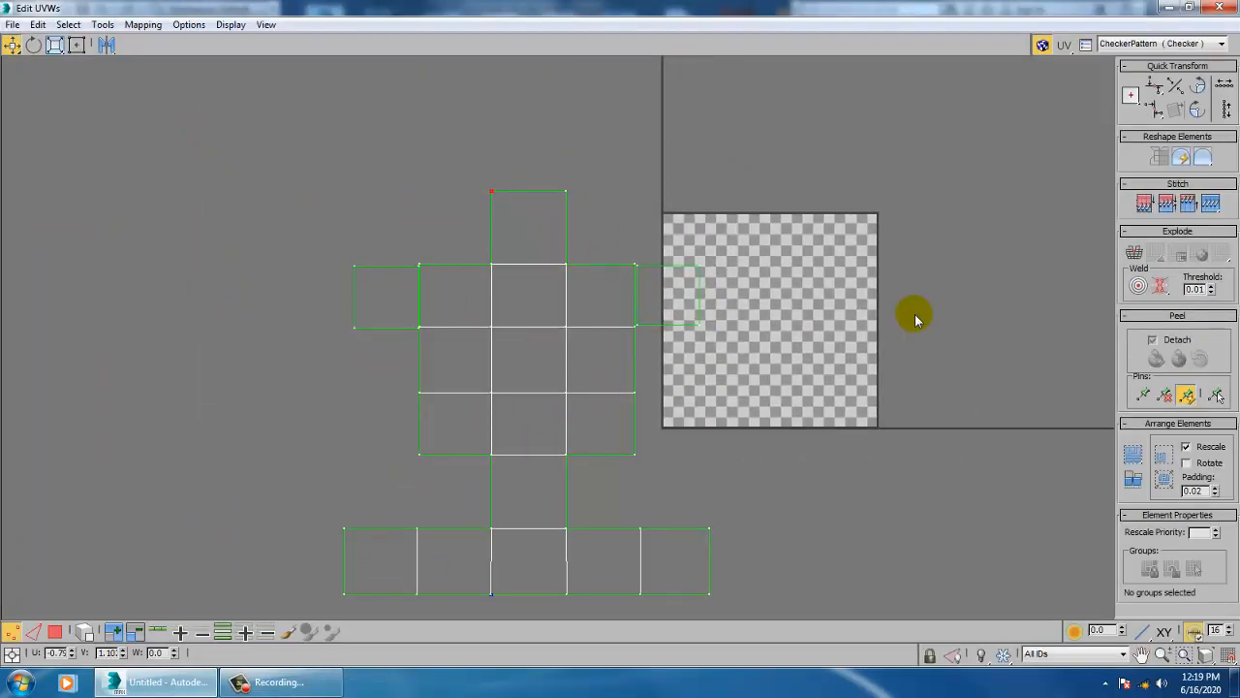
left_click(386, 296)
left_click_drag(188, 121, 874, 609)
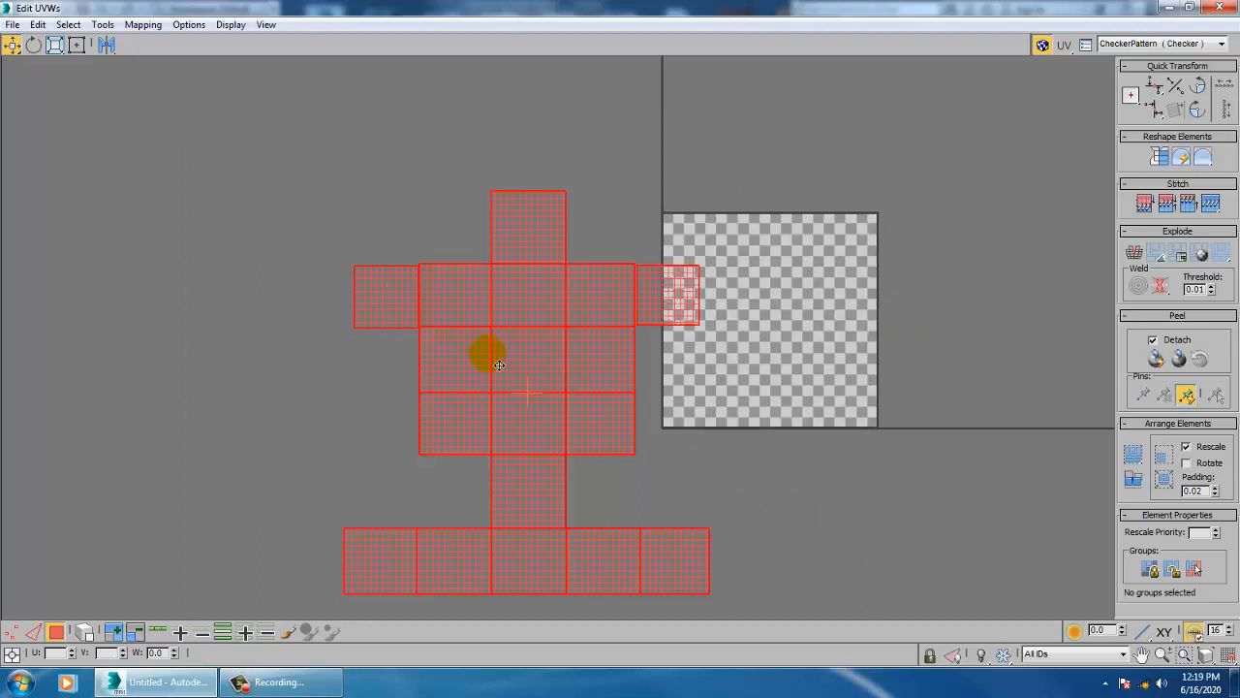
Scale the whole UV layout down uniformly and move it inside the checkered UV tile
left_click(56, 45)
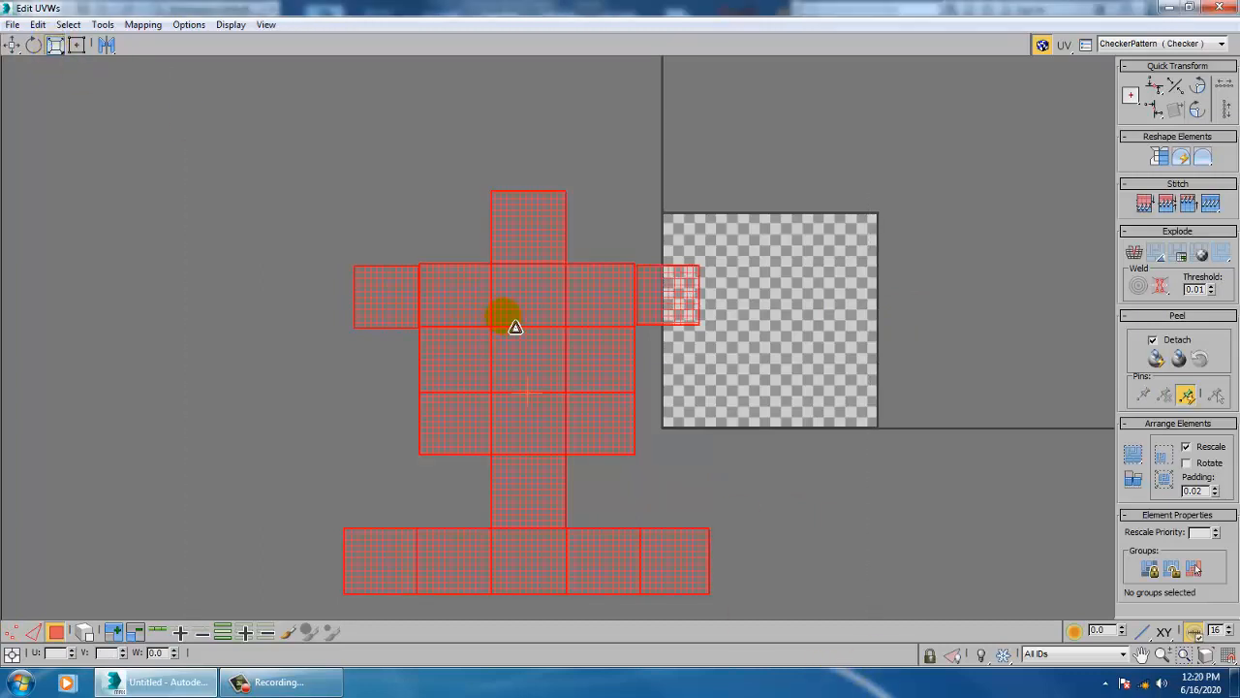
left_click_drag(515, 327, 574, 500)
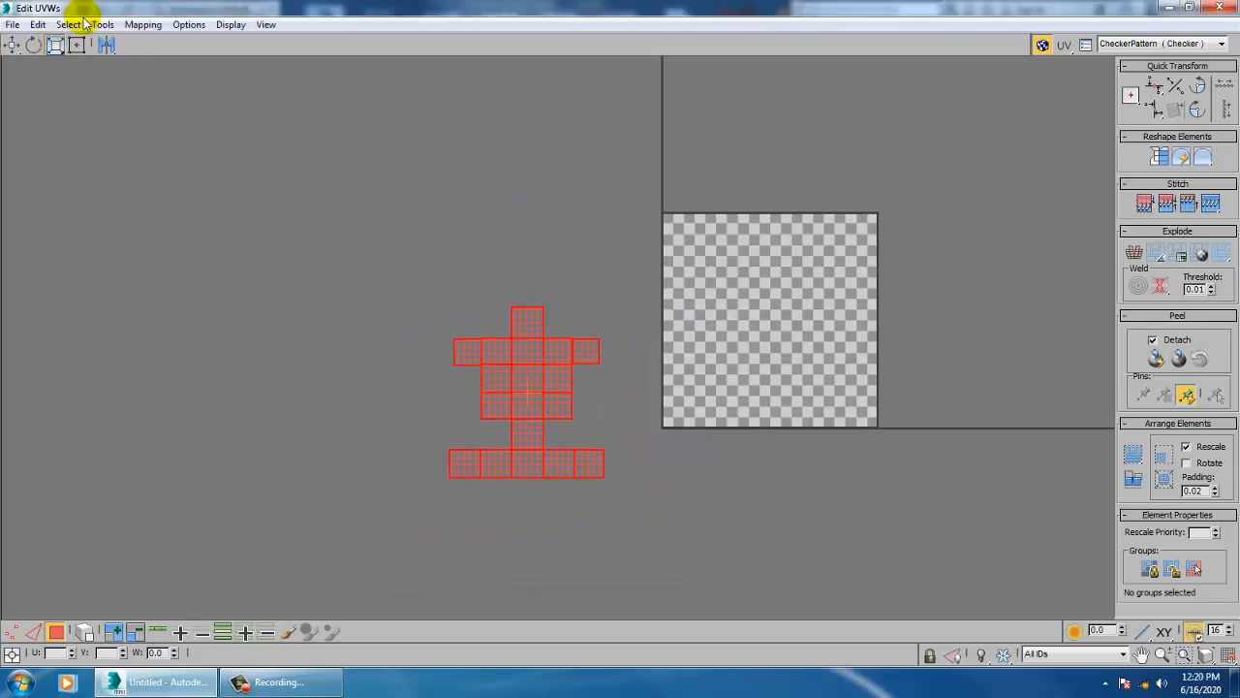
left_click(12, 48)
left_click_drag(558, 405, 796, 332)
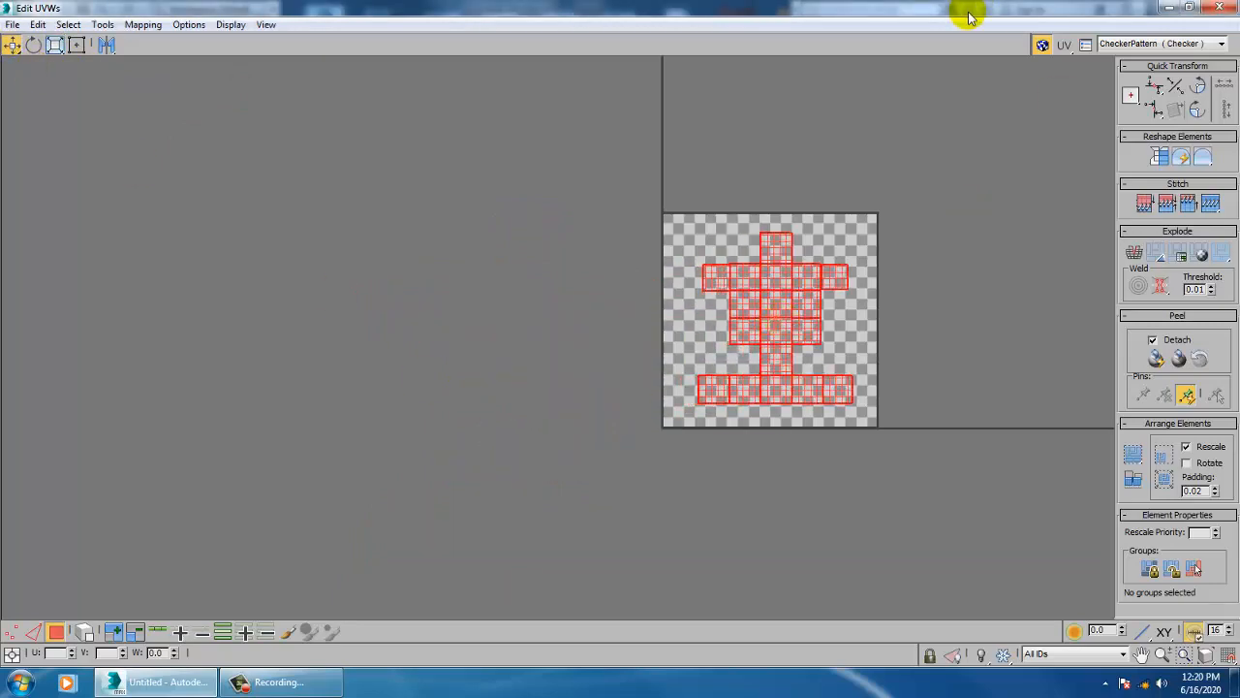
Minimize the UV editor and examine the checker pattern on all sides of the stepped box
left_click_drag(969, 17, 487, 426)
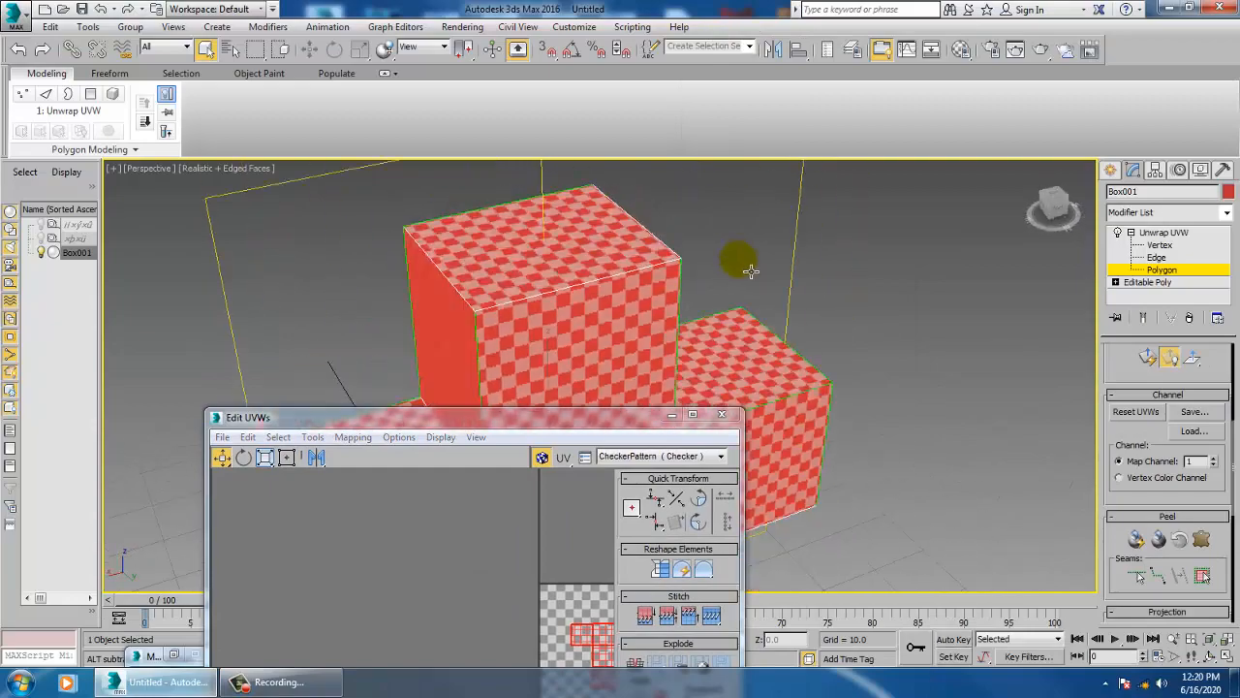
middle_click_drag(751, 271, 720, 374, "alt")
middle_click_drag(605, 361, 615, 354, "alt")
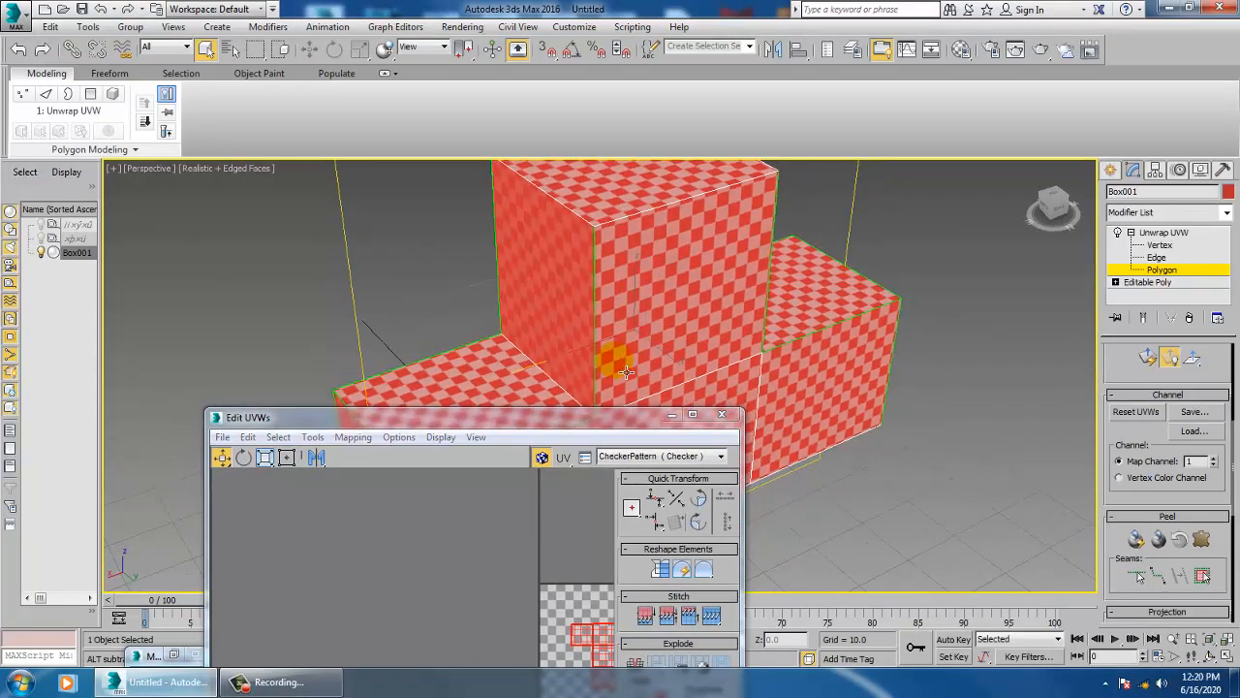
left_click(671, 416)
middle_click_drag(936, 531, 713, 392, "alt")
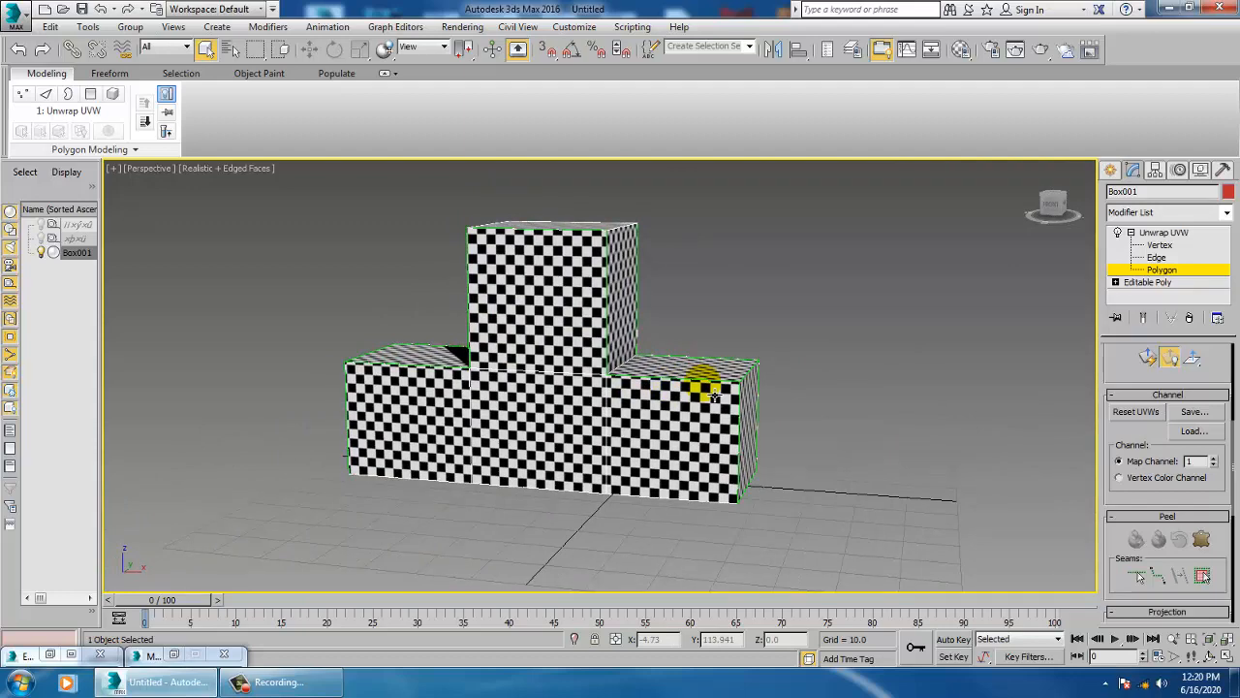
Leave polygon selection and move the unwrapped box along X, away from the grid's centre
left_click(1176, 236)
middle_click_drag(637, 432, 668, 469, "alt")
key("w")
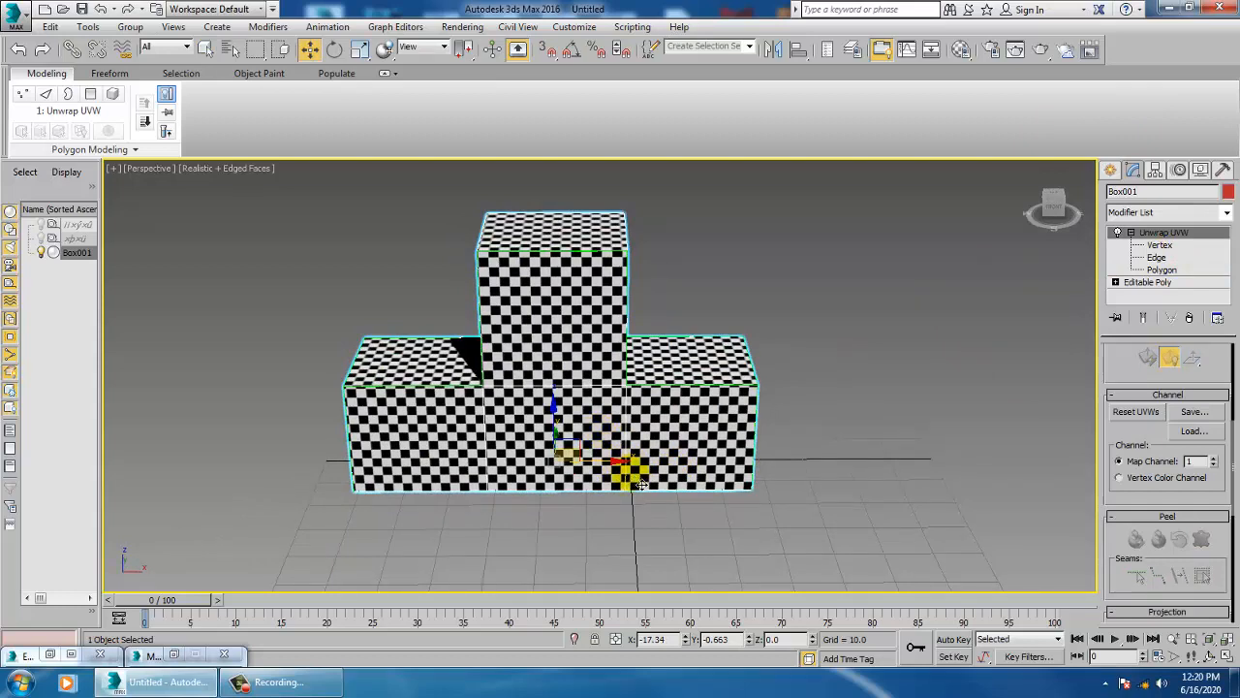
left_click_drag(612, 473, 8, 383)
middle_click_drag(424, 418, 509, 424, "alt")
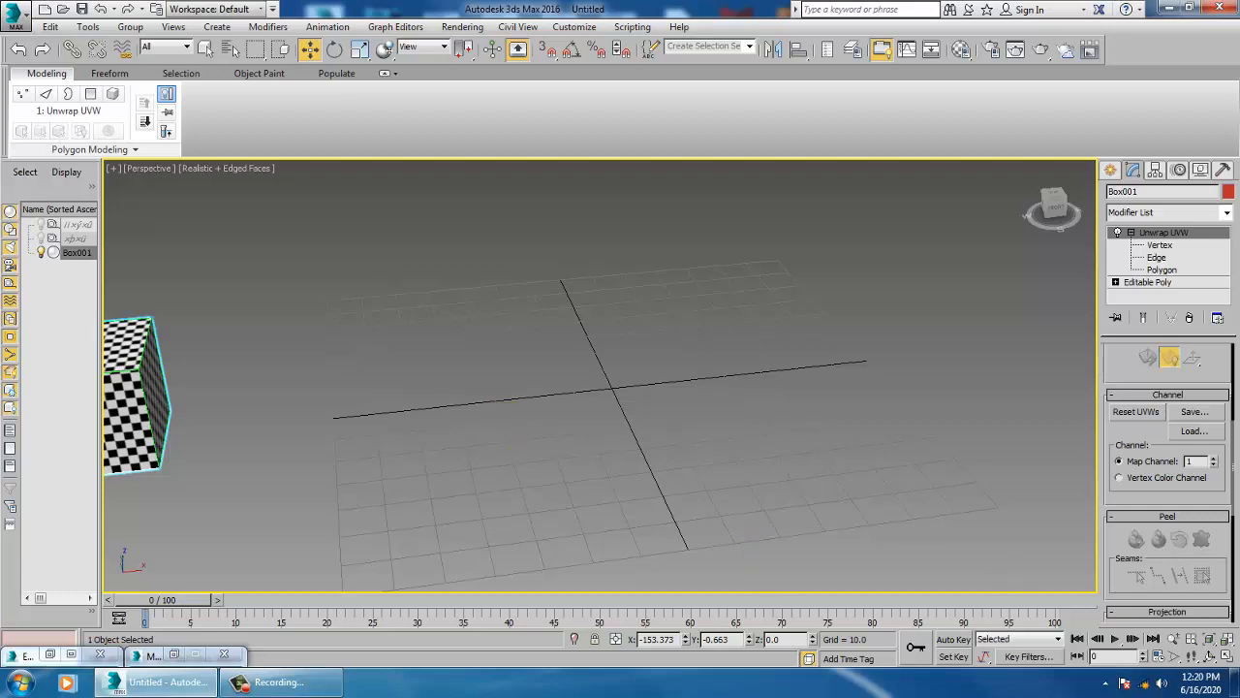
Draw a cylinder at the grid's centre with a radius of about 24 and a height of about 104
left_click(1111, 170)
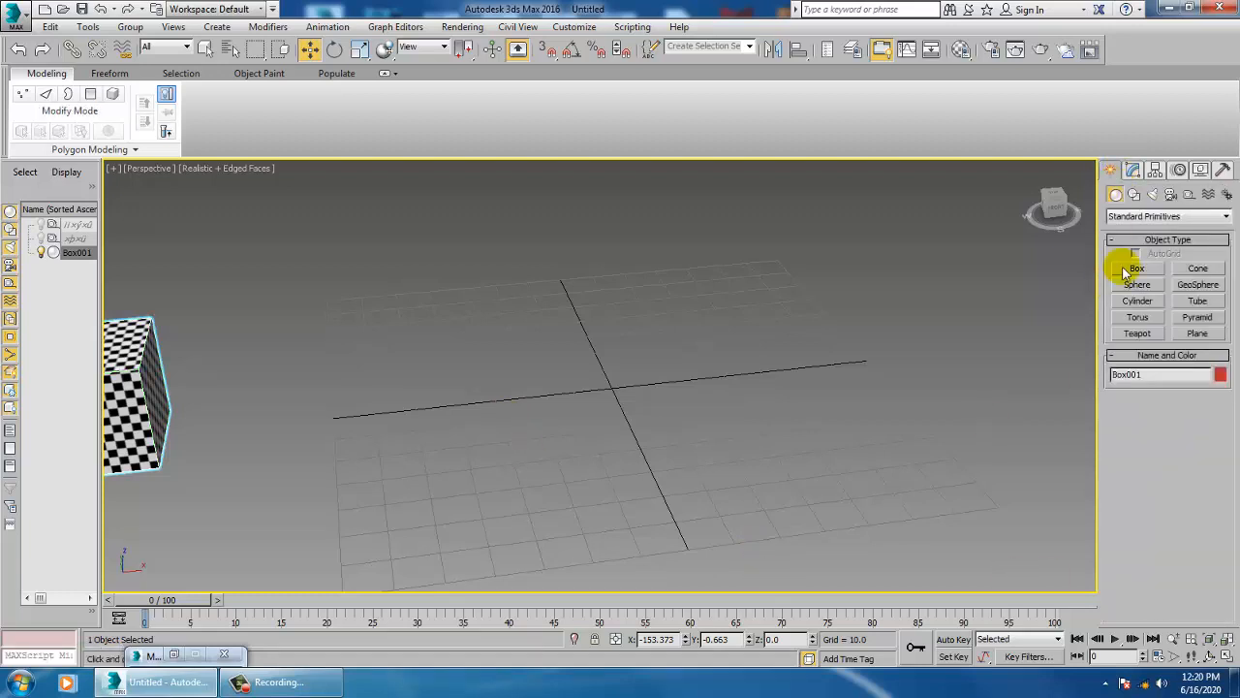
left_click(1138, 300)
left_click_drag(609, 390, 655, 446)
left_click(618, 10)
key("w")
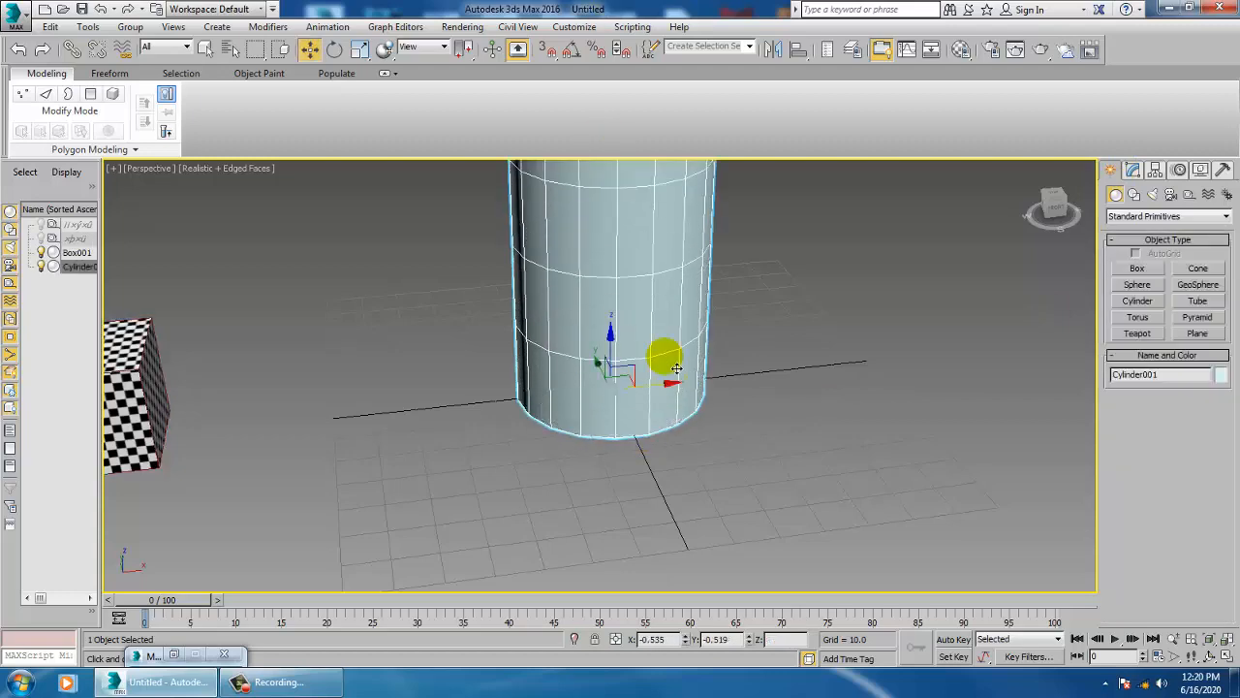
middle_click_drag(680, 363, 711, 470)
scroll(687, 374, "down", 3)
scroll(672, 401, "up", 1)
right_click(641, 346)
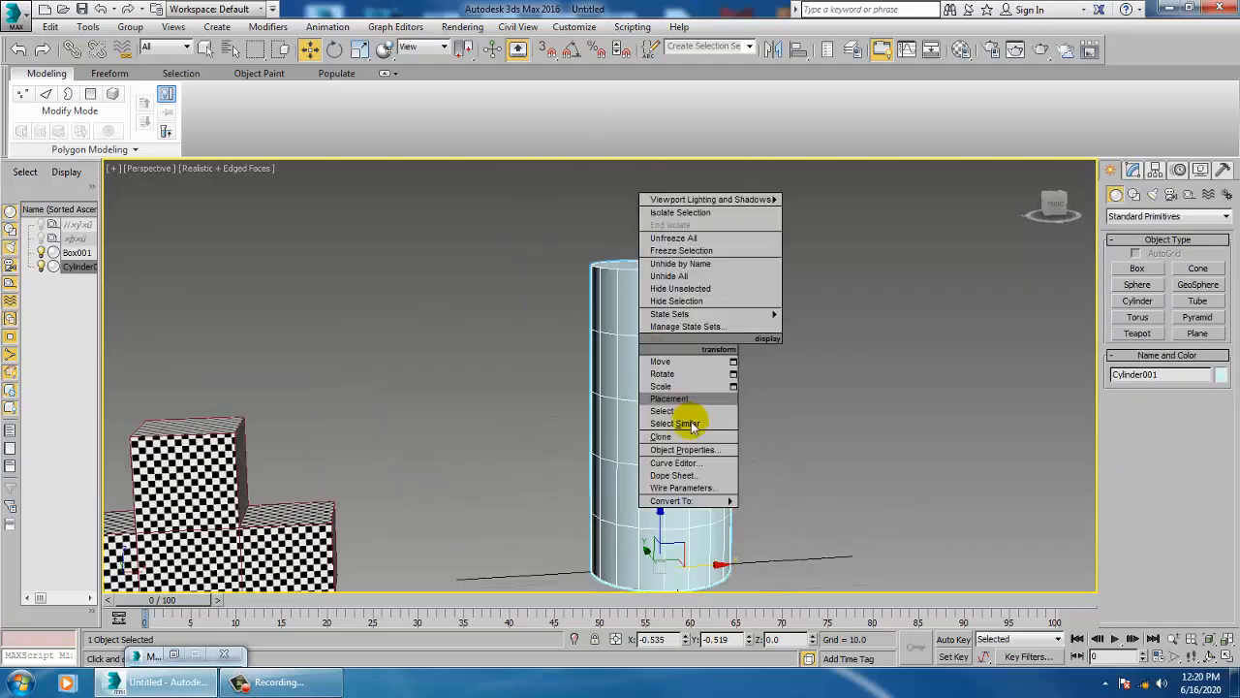
mouse_move(715, 502)
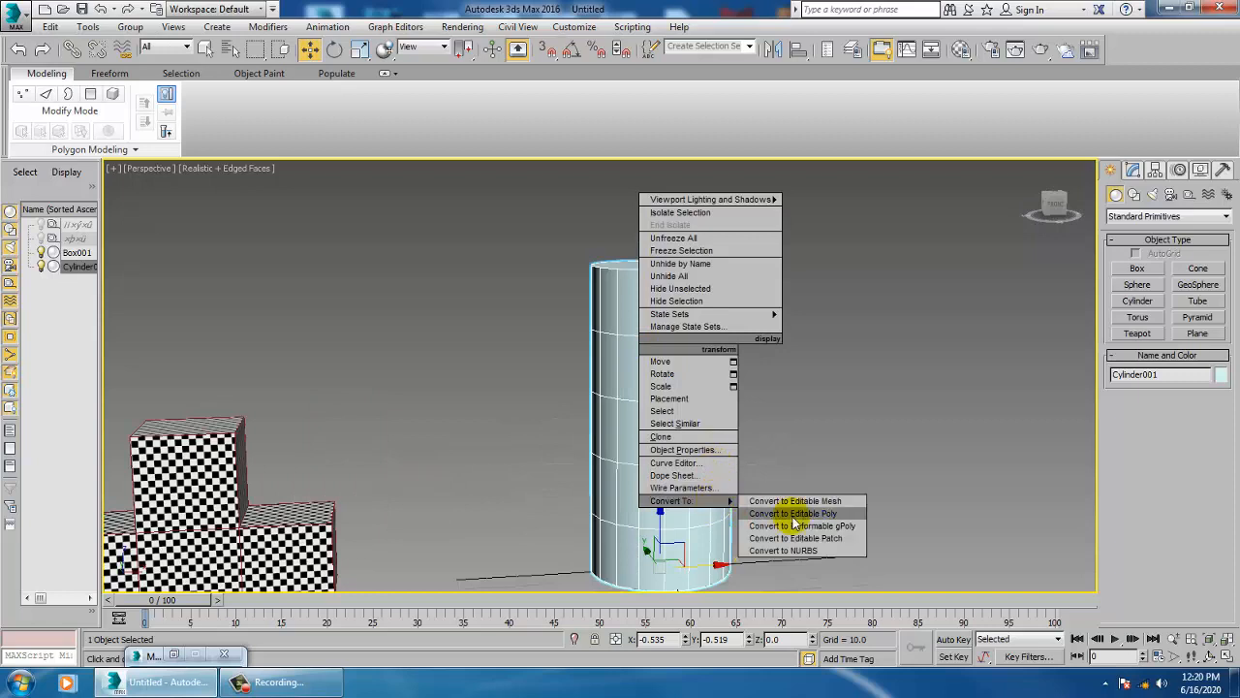
left_click(793, 513)
Set the cylinder's height segments to 1 and add a Taper modifier with an amount of 0.61
left_click(1134, 169)
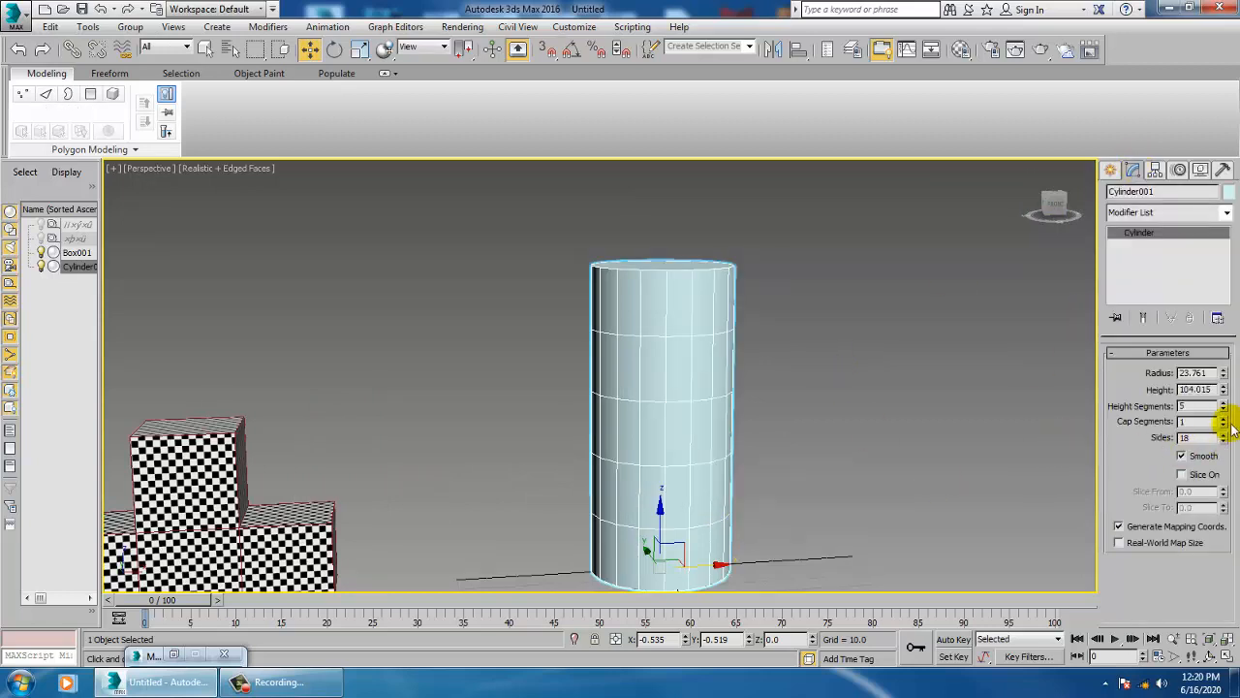
left_click(1153, 211)
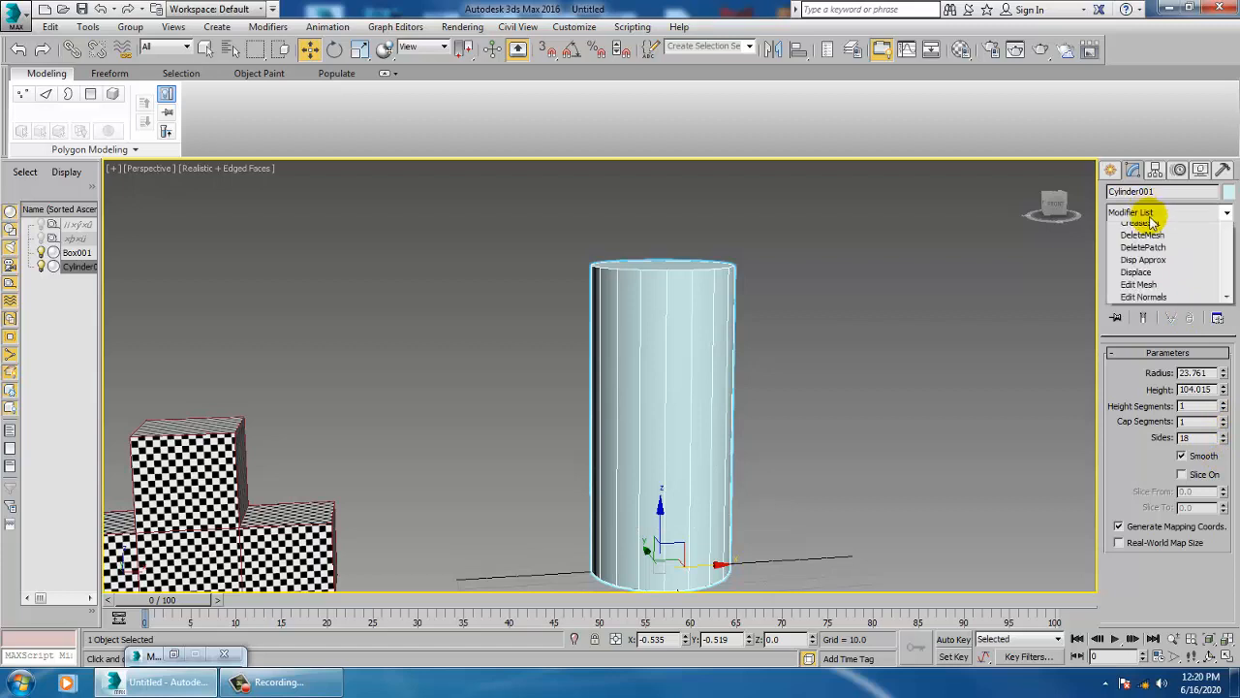
type("t")
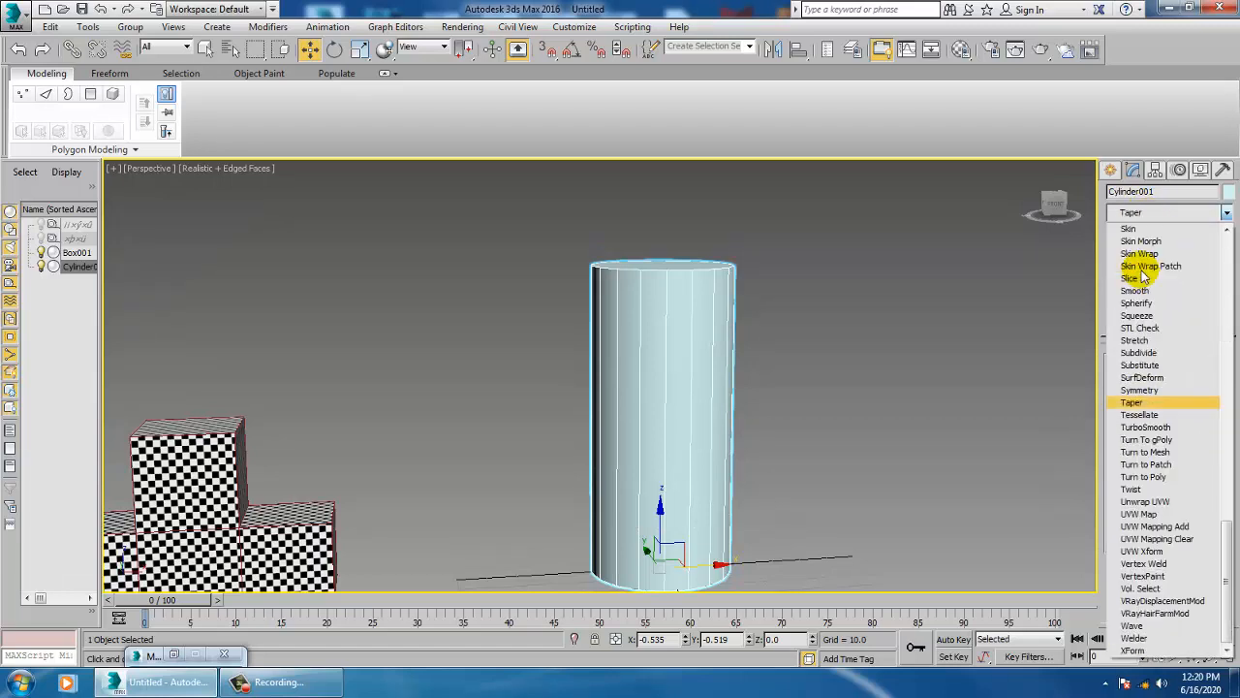
key("Return")
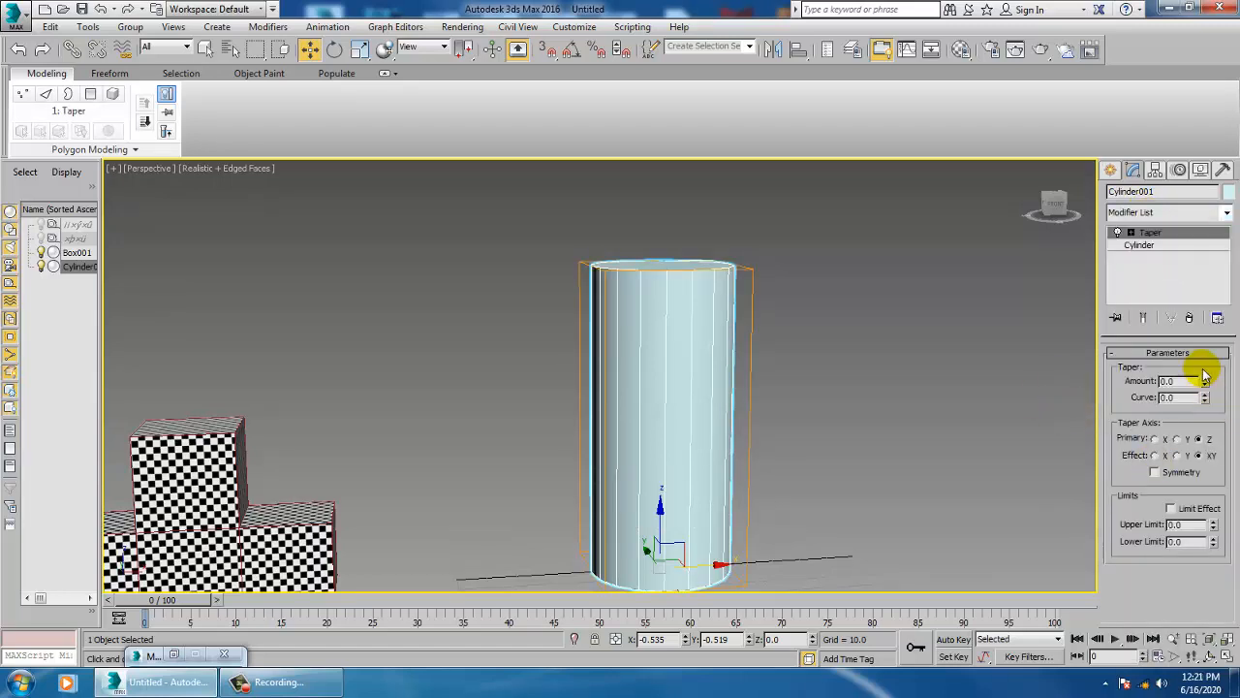
left_click_drag(1207, 381, 1191, 327)
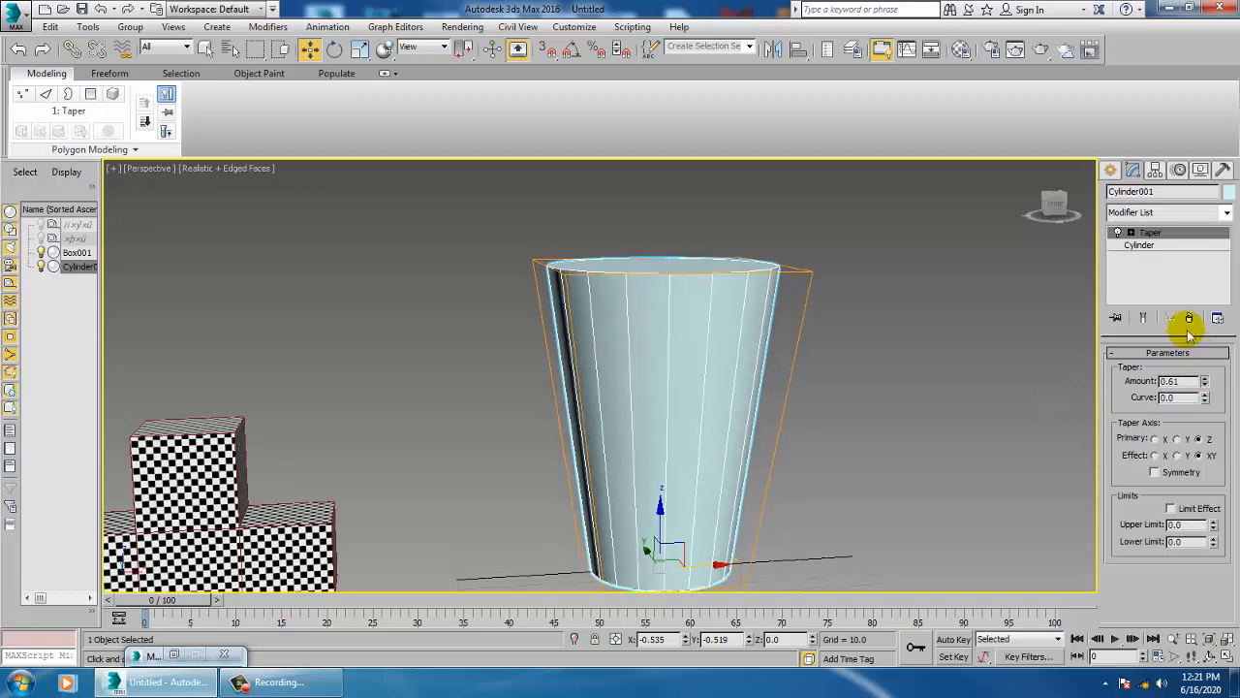
Convert the tapered cylinder to an Editable Poly and delete its top cap polygon
right_click(733, 333)
mouse_move(783, 469)
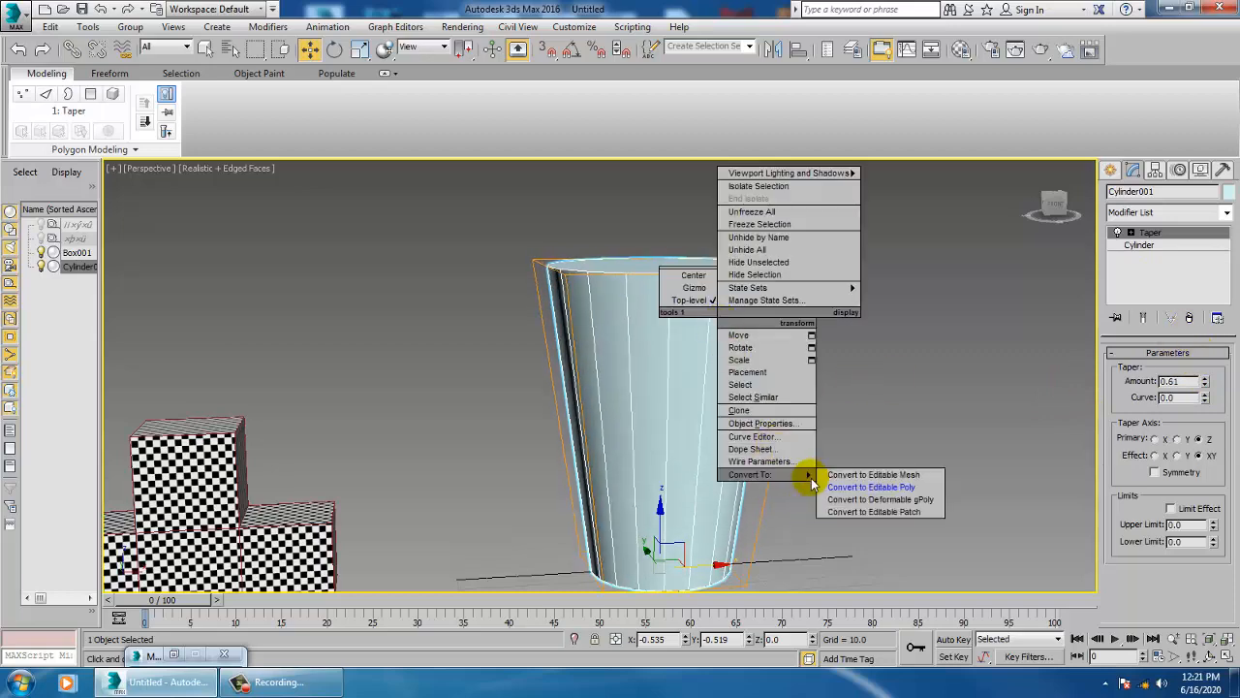
left_click(906, 489)
key("4")
left_click(692, 275)
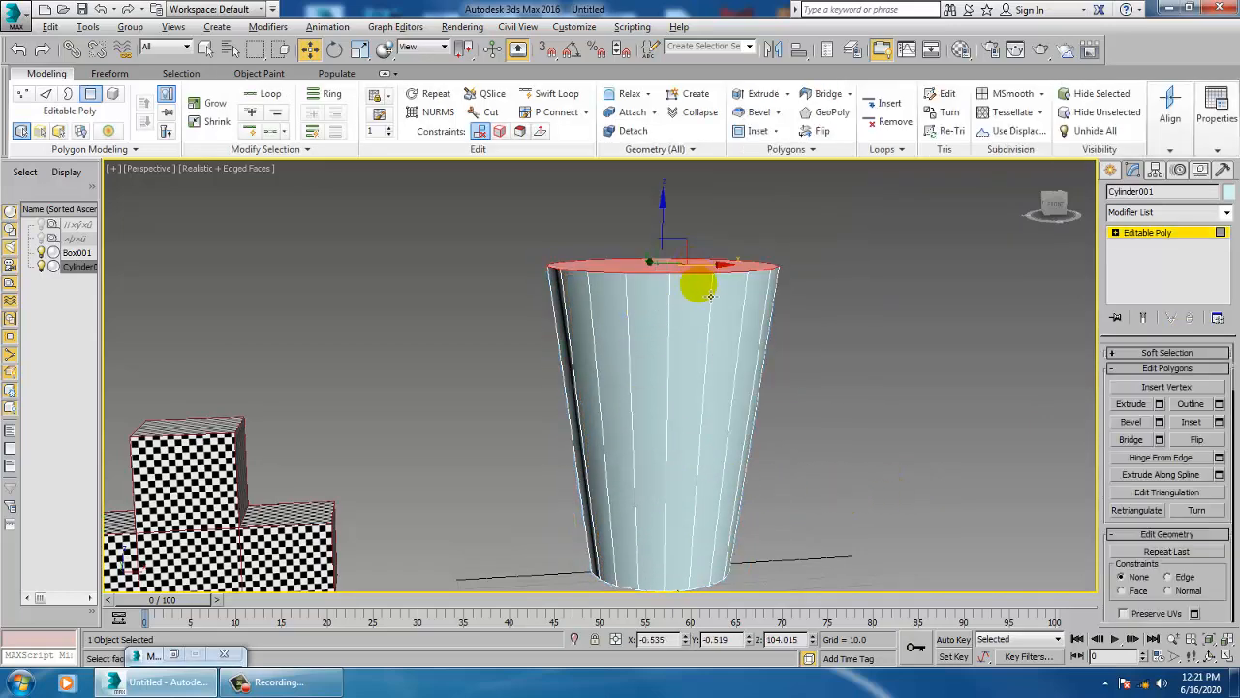
middle_click_drag(692, 277, 733, 357, "alt")
key("Delete")
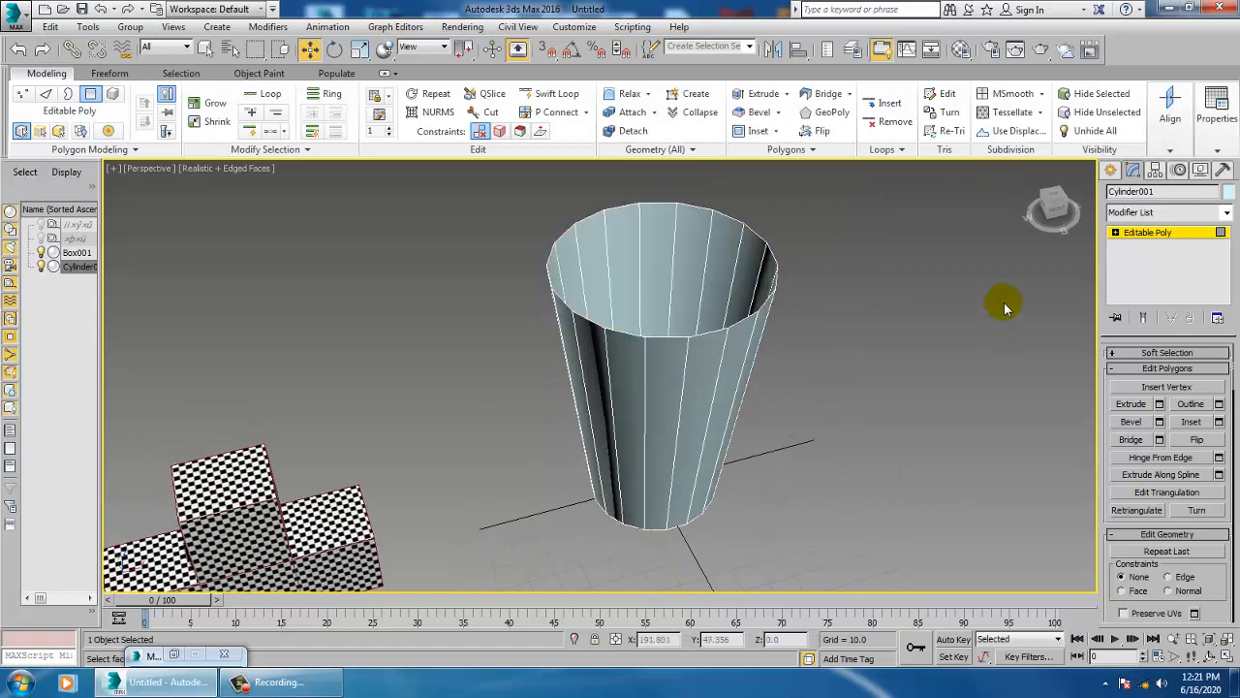
Add a Shell modifier with an outer amount of 1.0 to the open cup and convert it to an Editable Poly
left_click(1145, 233)
left_click(1155, 214)
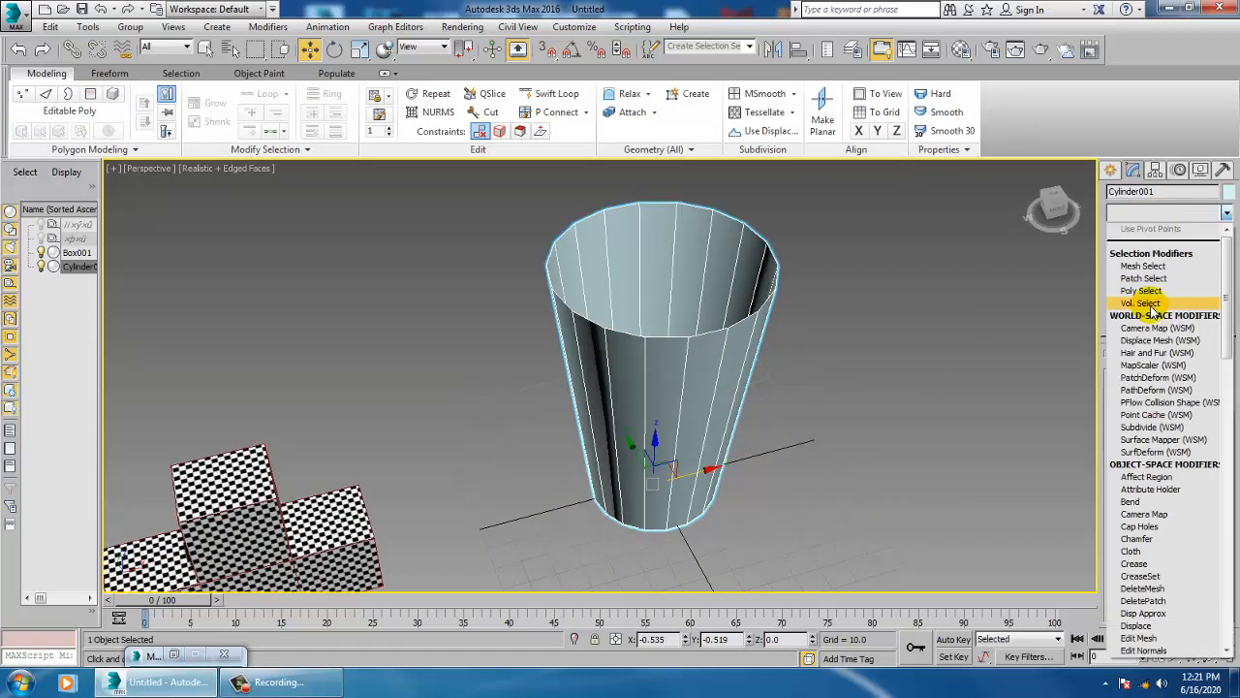
type("sh")
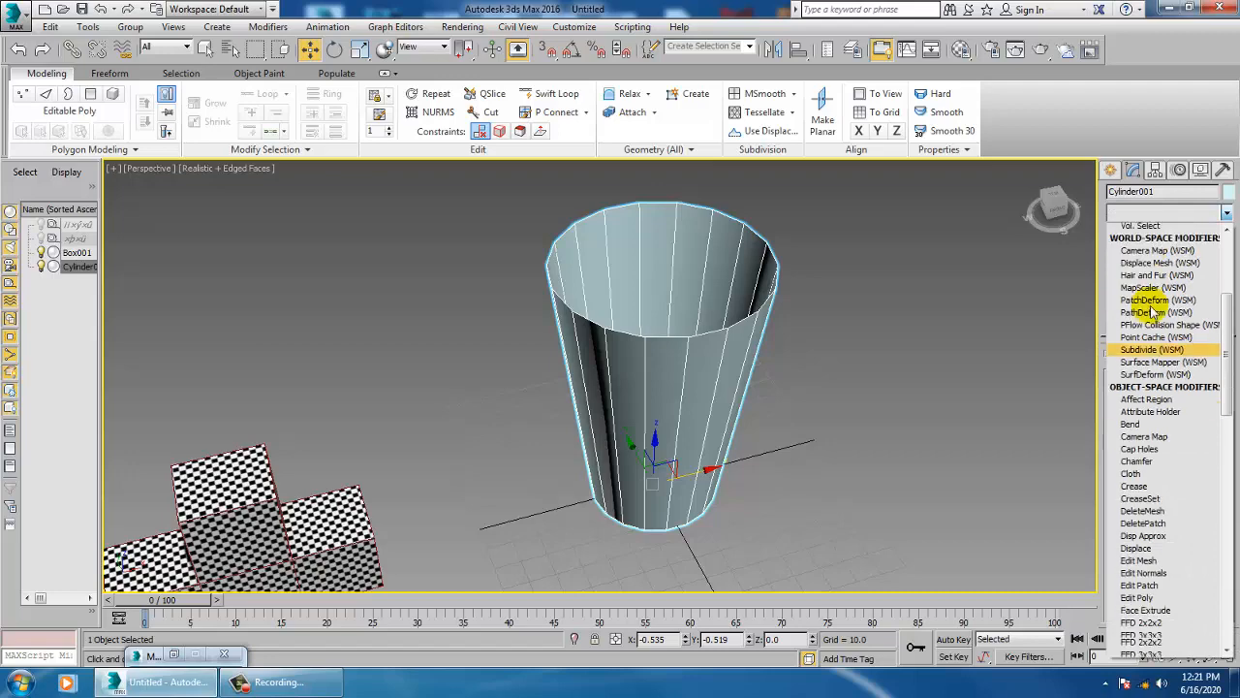
key("Return")
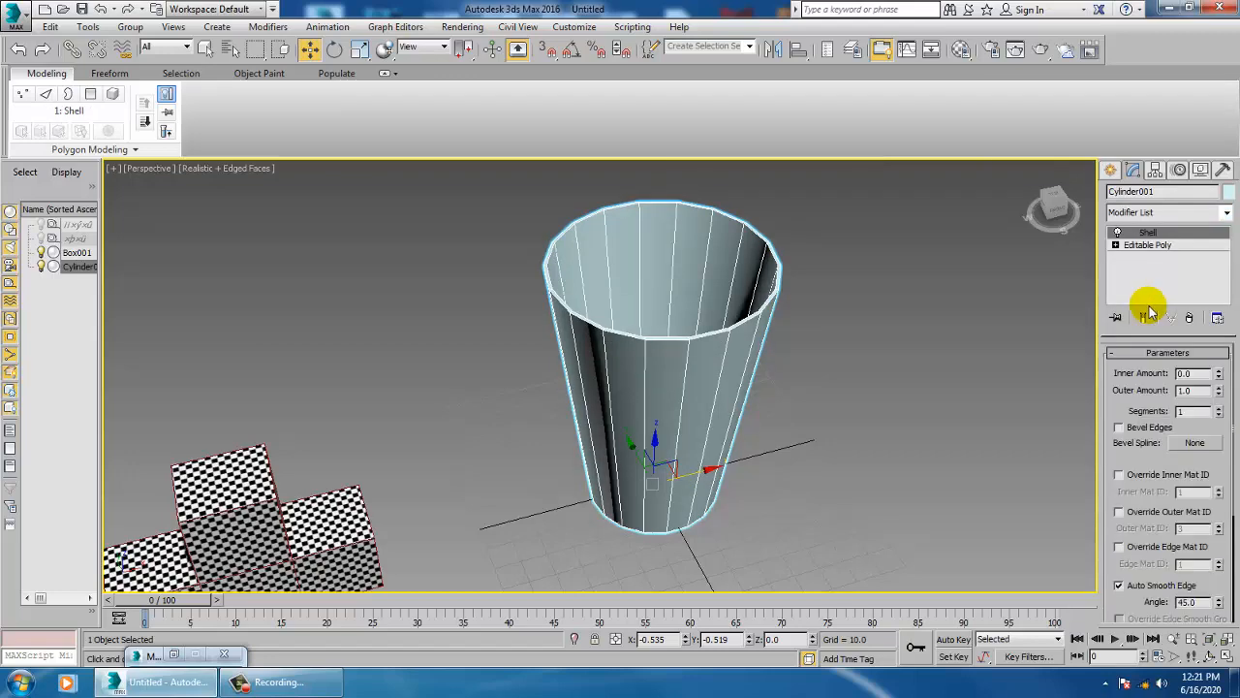
right_click(700, 323)
mouse_move(789, 476)
left_click(872, 487)
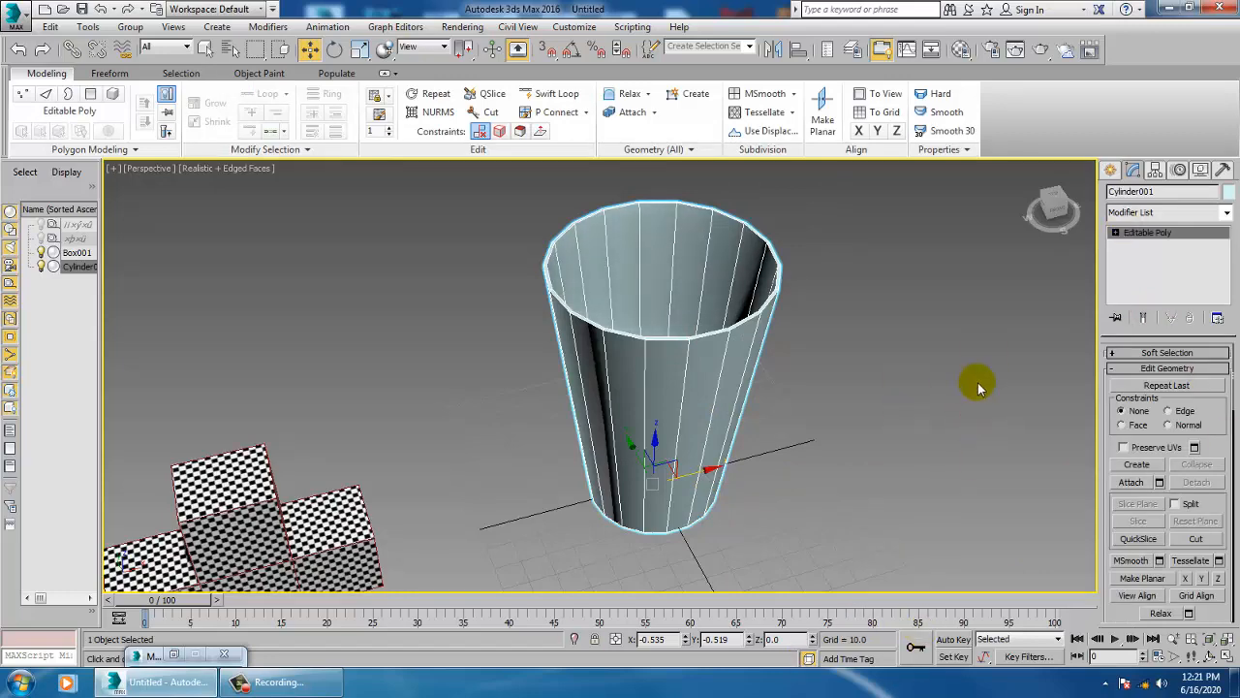
Add an Unwrap UVW modifier to the thickened cup and switch to its edge sub-object level
middle_click_drag(731, 369, 864, 377, "alt")
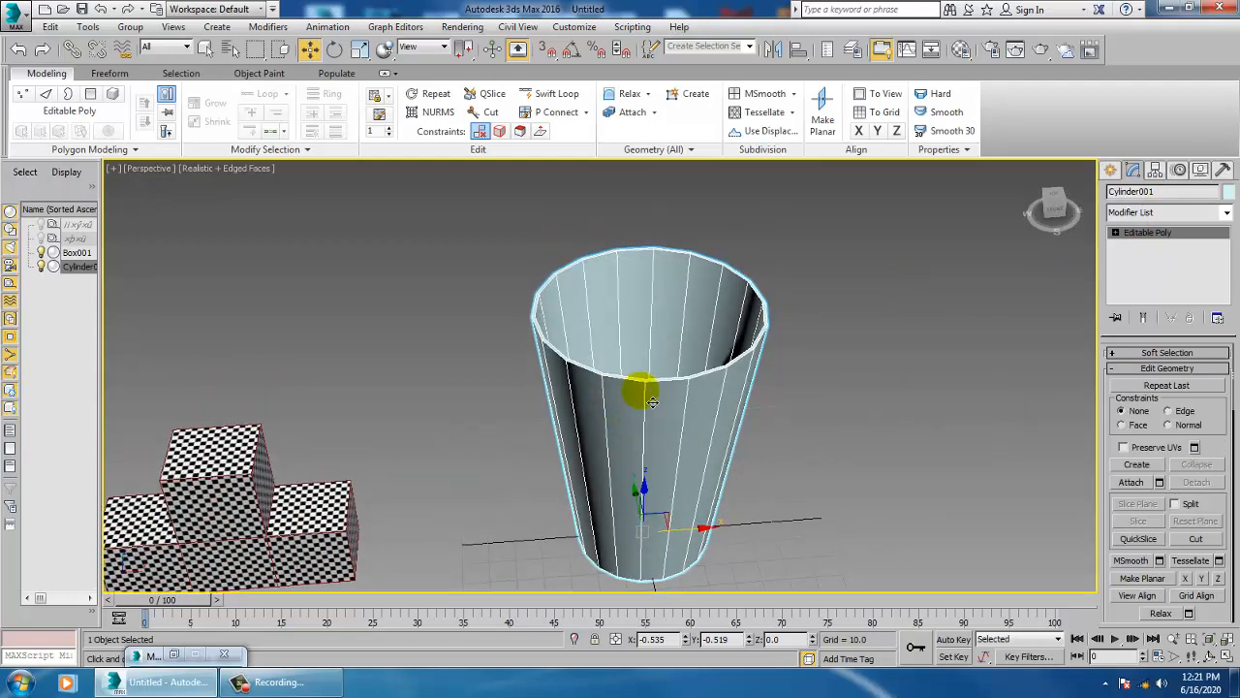
middle_click_drag(767, 374, 1005, 322, "alt")
scroll(1005, 322, "up", 3)
left_click(1170, 213)
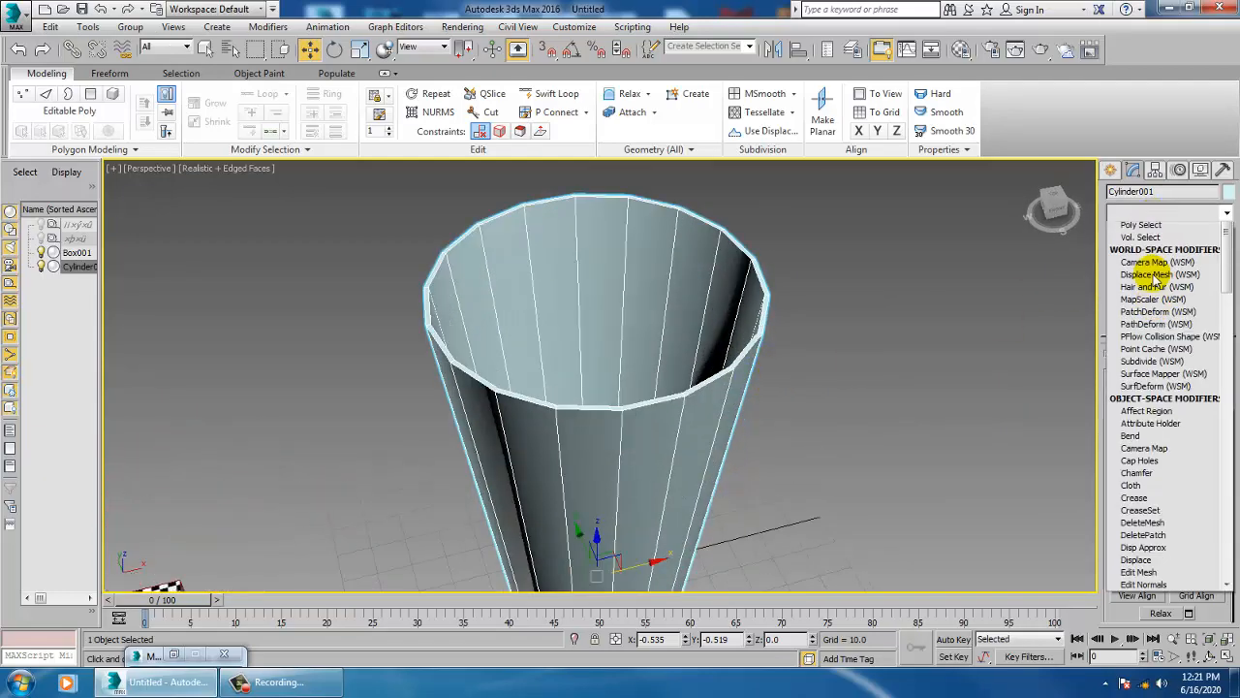
key("u")
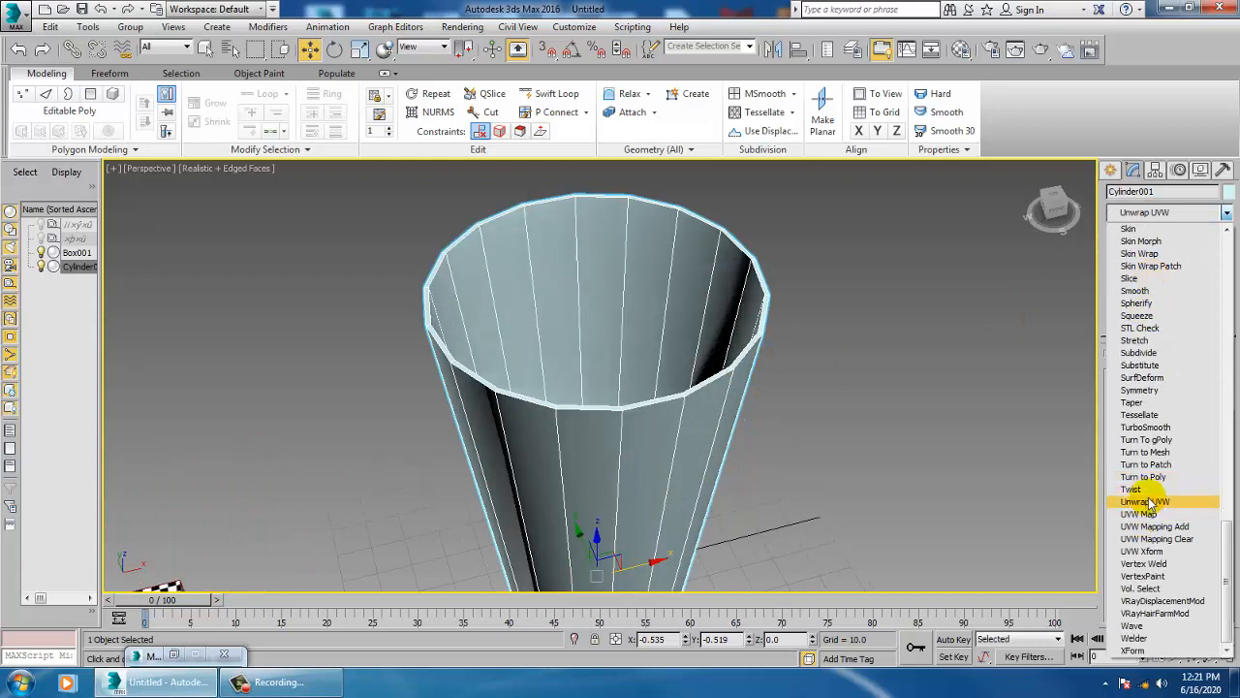
left_click(1151, 501)
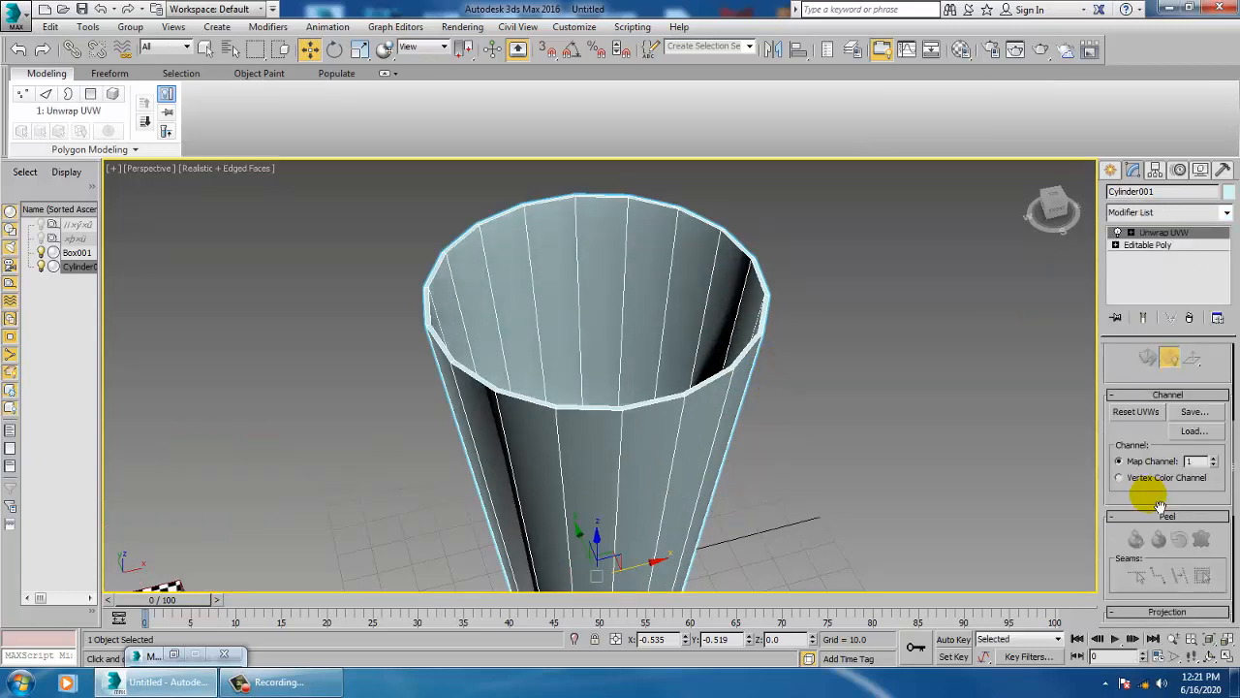
left_click(1134, 236)
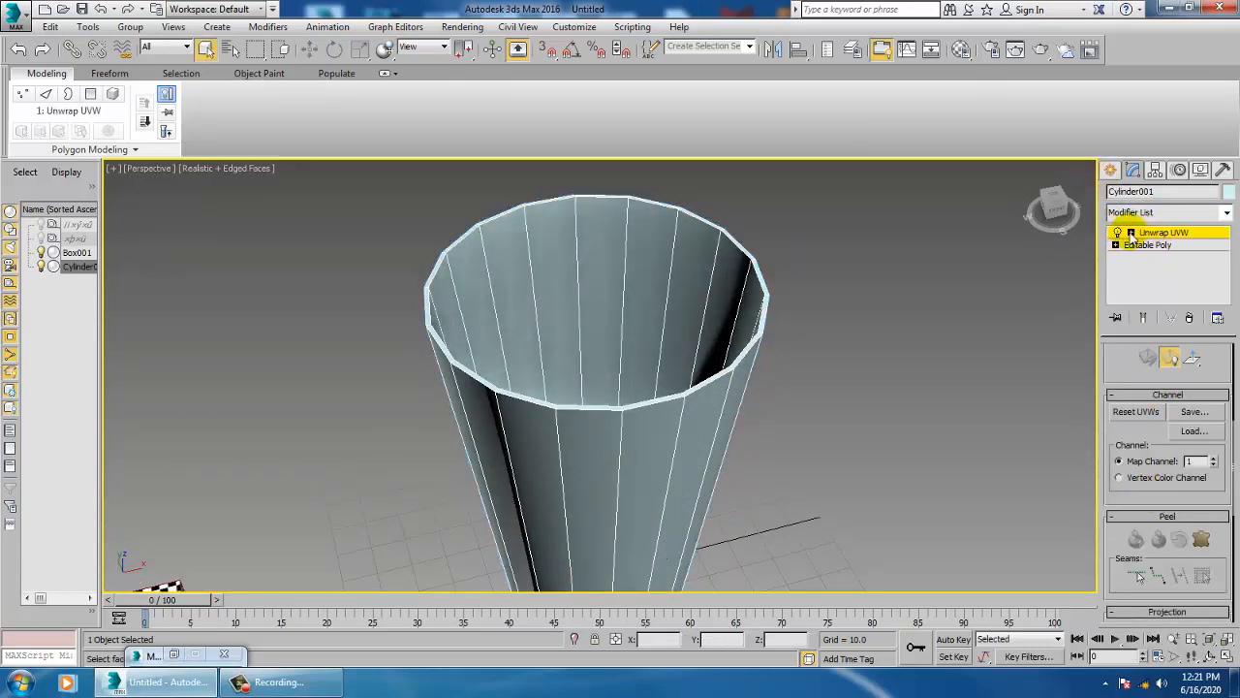
left_click(1131, 234)
key("2")
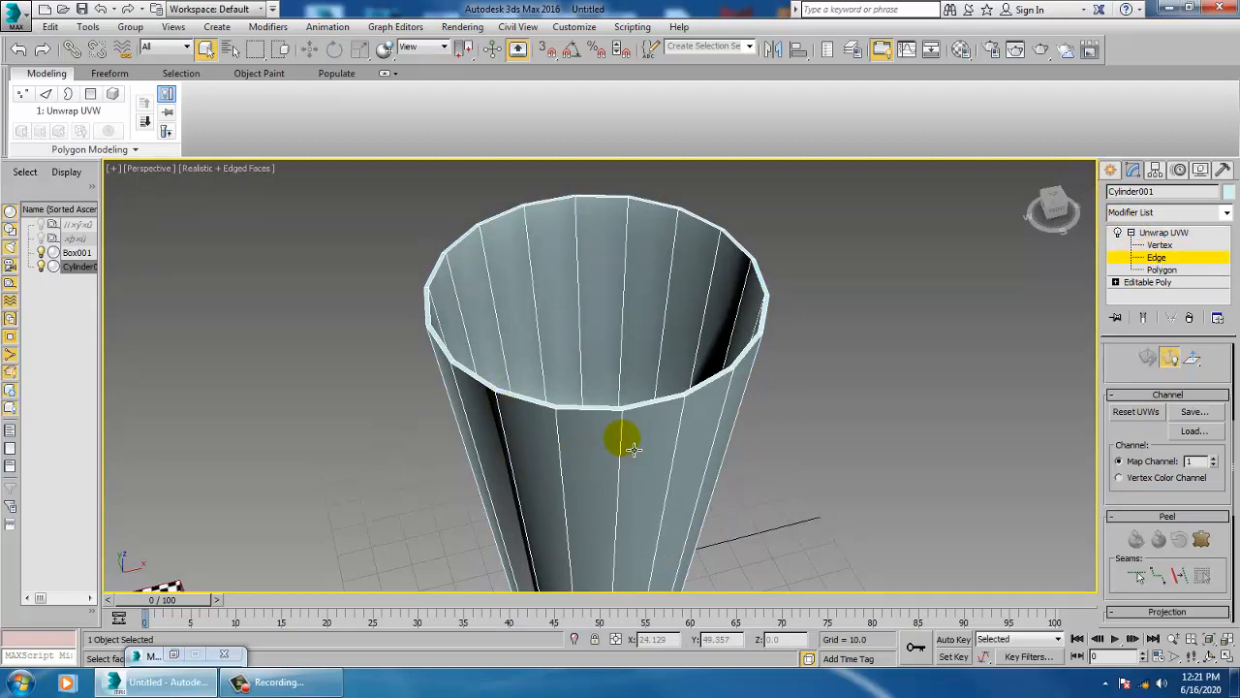
Mark one vertical edge of the cup's outer wall as a peel seam and activate Edit Seams
middle_click_drag(635, 449, 676, 515, "alt")
scroll(675, 489, "up", 4)
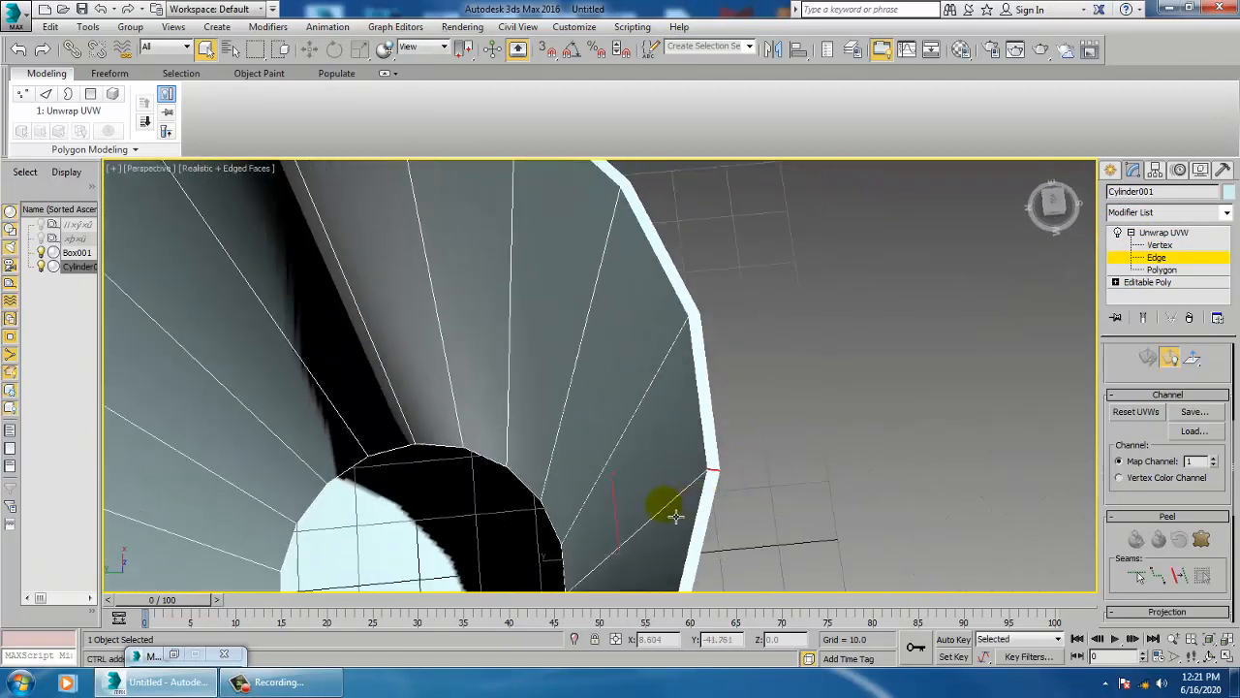
left_click(672, 504, "ctrl")
middle_click_drag(837, 477, 737, 472, "alt")
scroll(736, 470, "down", 5)
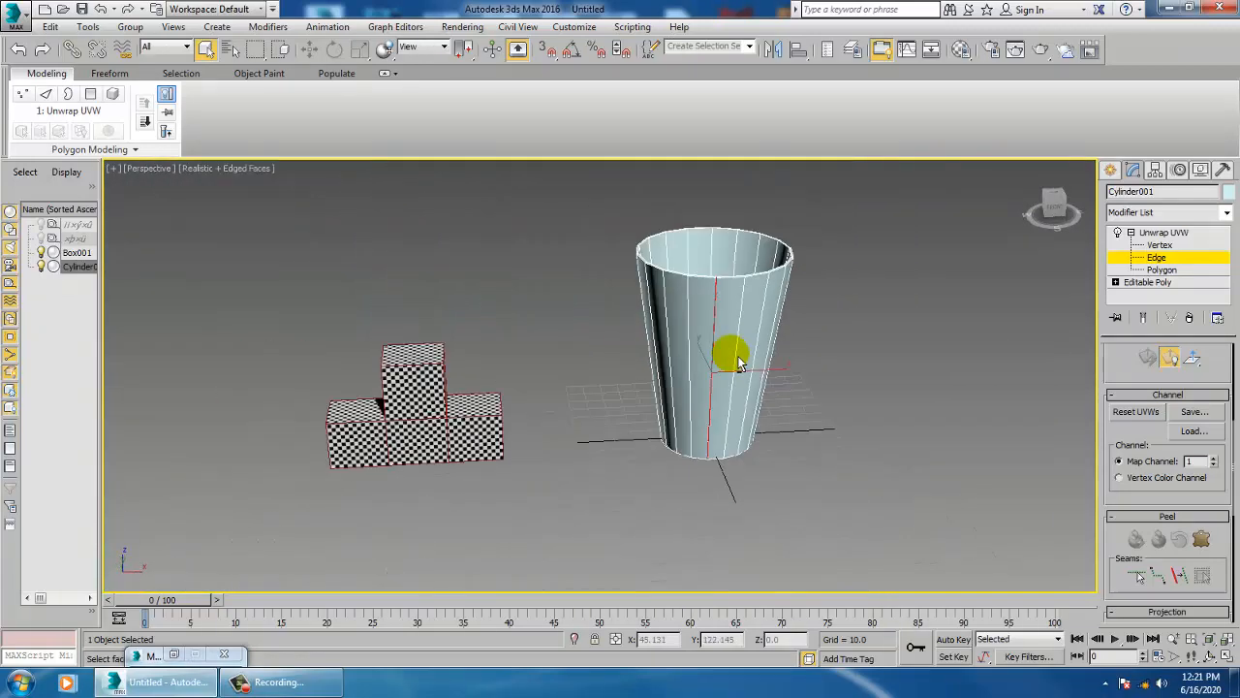
middle_click_drag(738, 360, 729, 458, "alt")
scroll(727, 456, "up", 4)
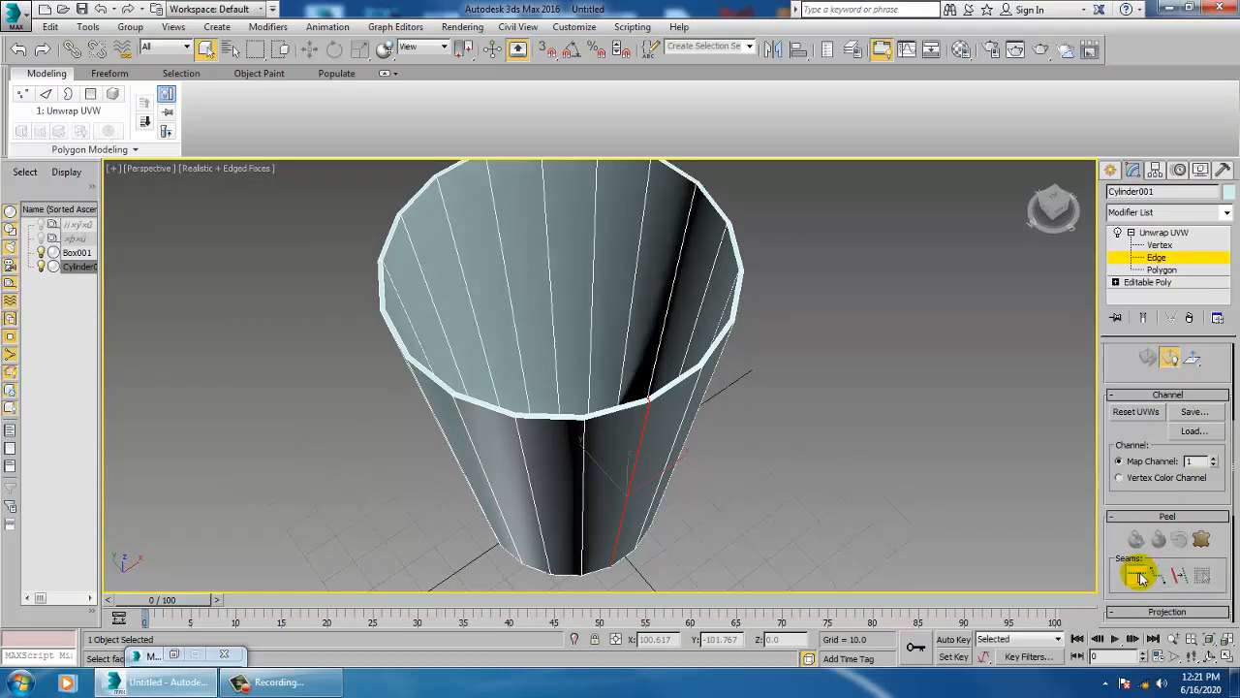
left_click(1139, 576)
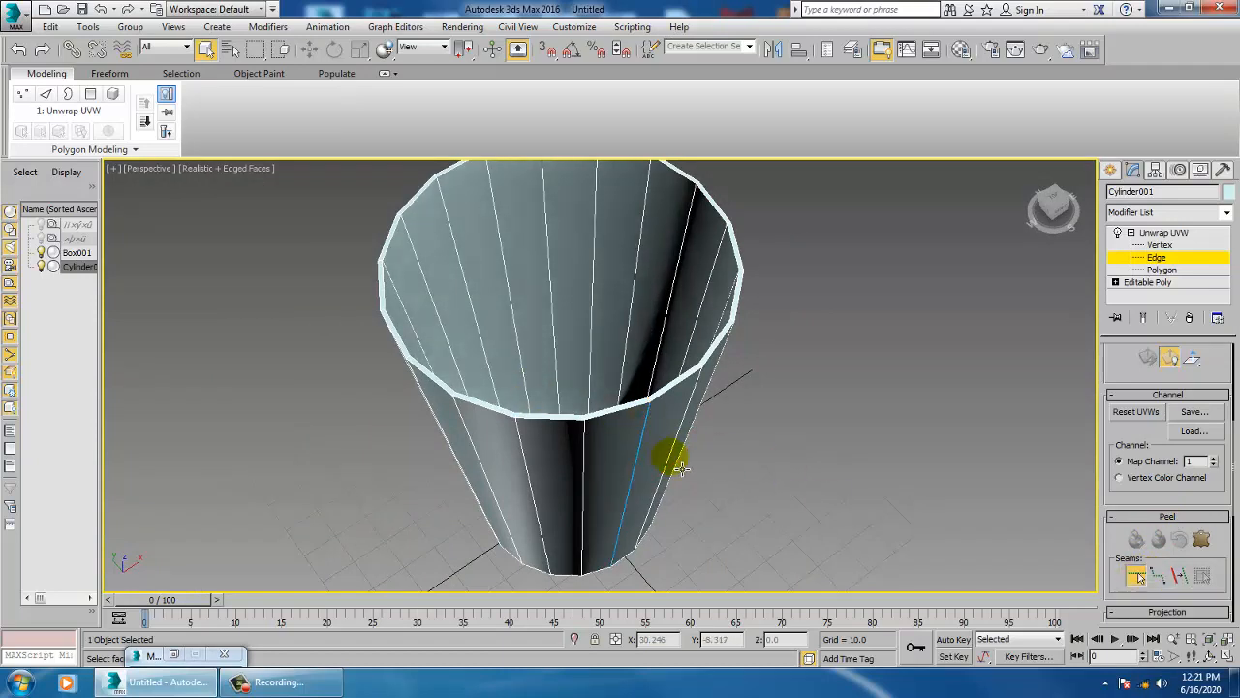
Mark peel seams around the edge loop of the cup's inner bottom and convert the edge selection to seams
scroll(643, 420, "up", 5)
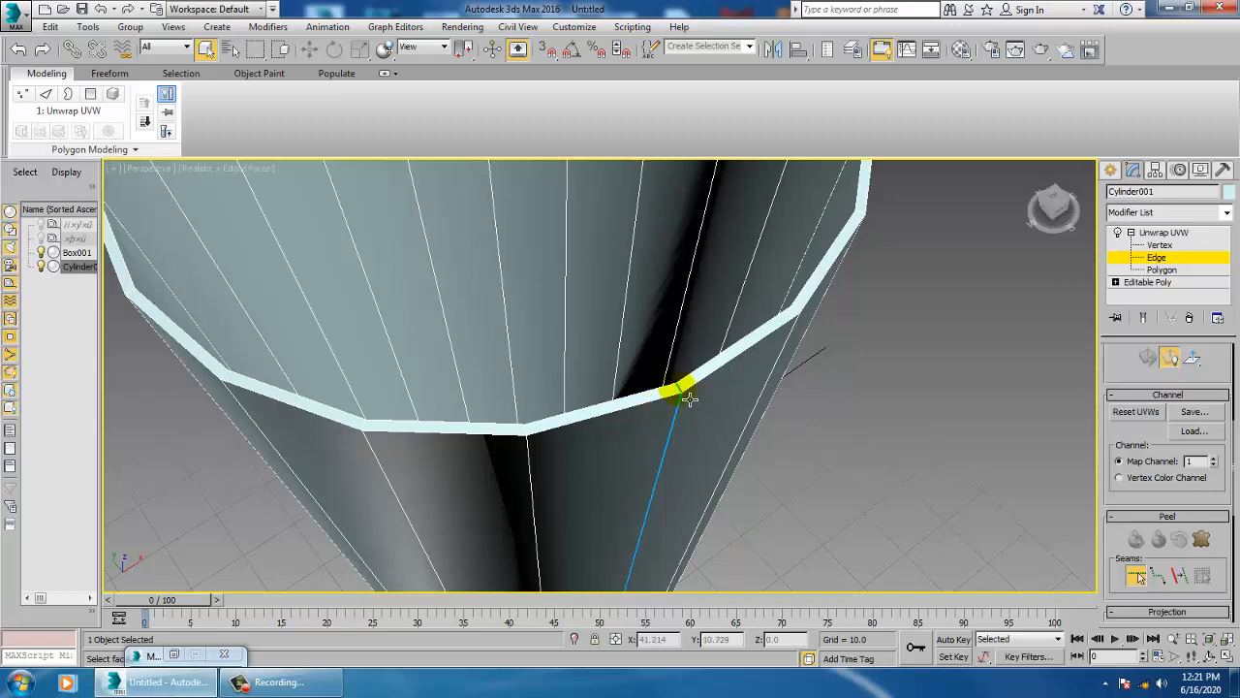
middle_click_drag(688, 398, 795, 442, "alt")
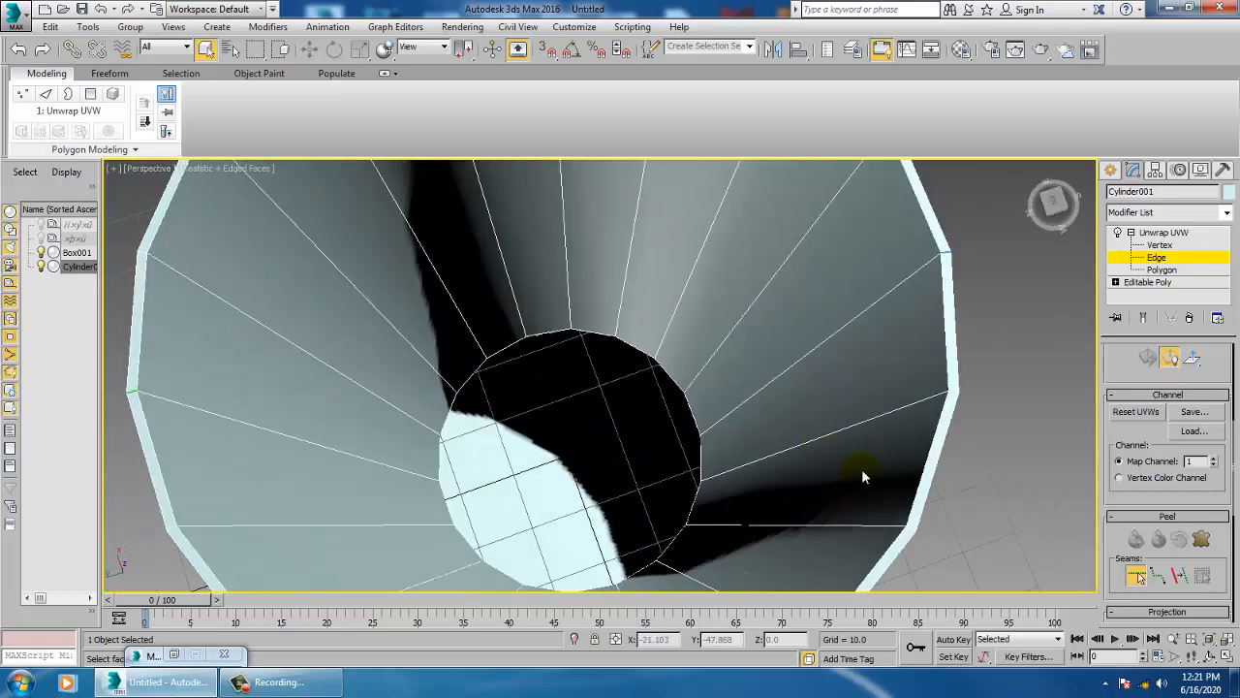
middle_click_drag(979, 455, 654, 524, "alt")
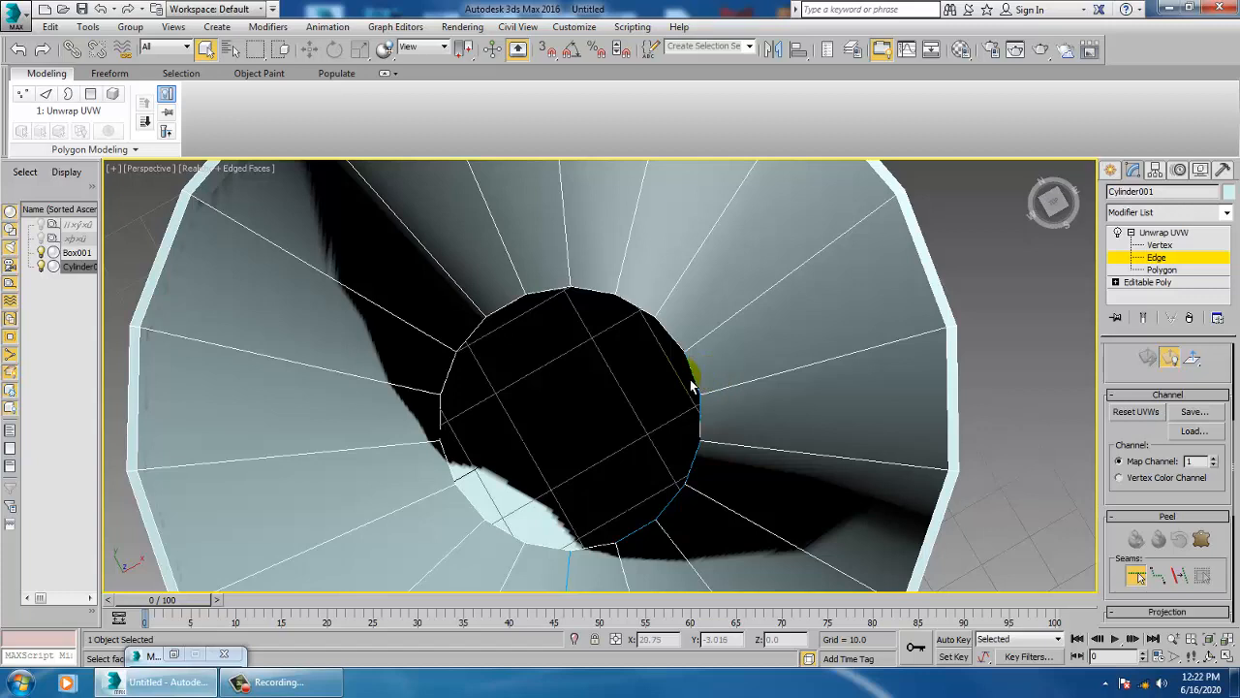
scroll(724, 458, "up", 2)
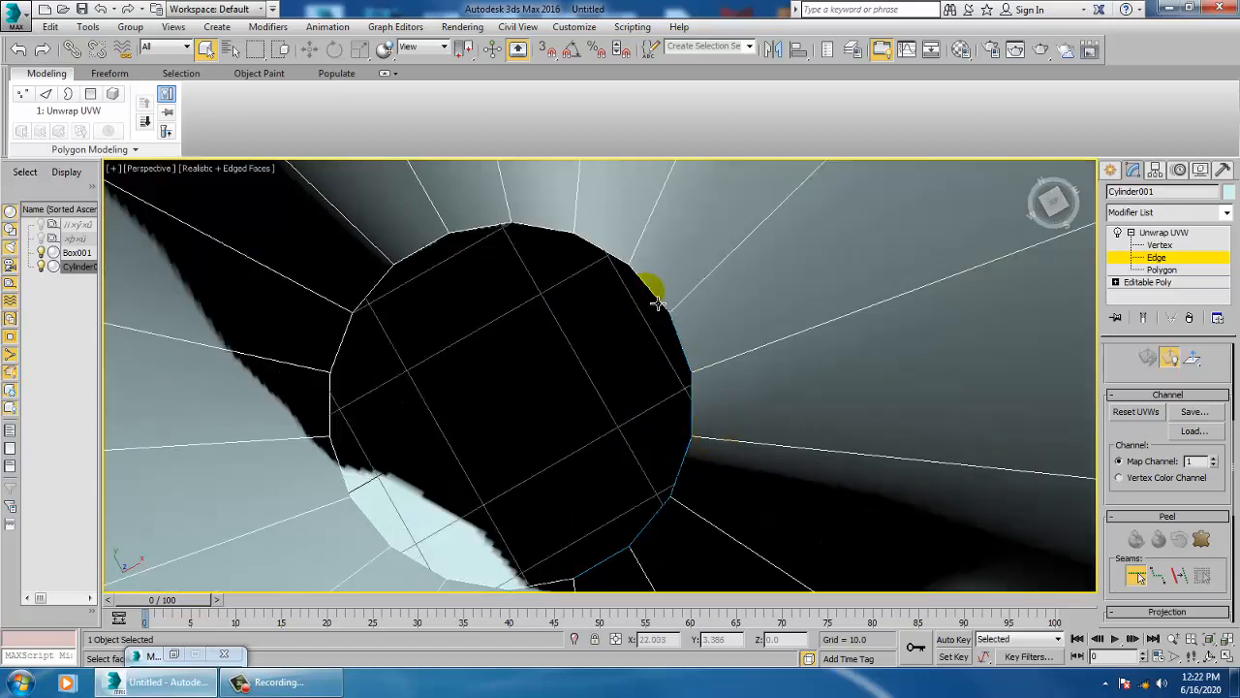
left_click(600, 253)
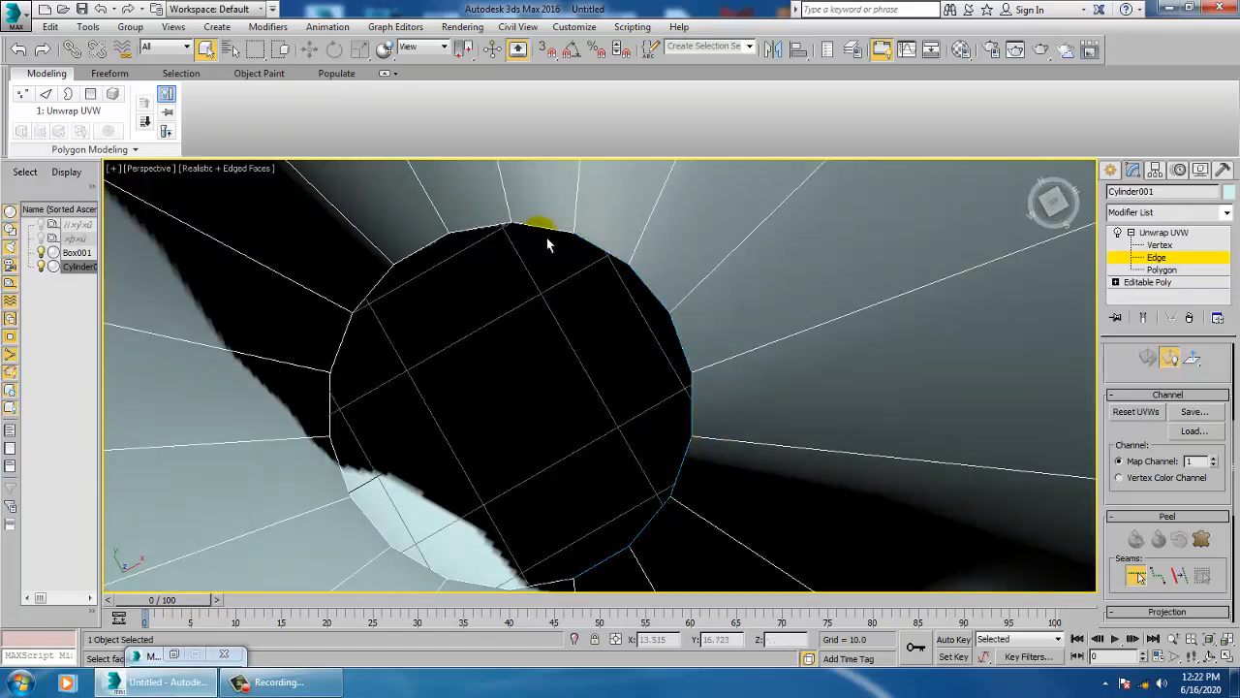
left_click(552, 240)
left_click(485, 239)
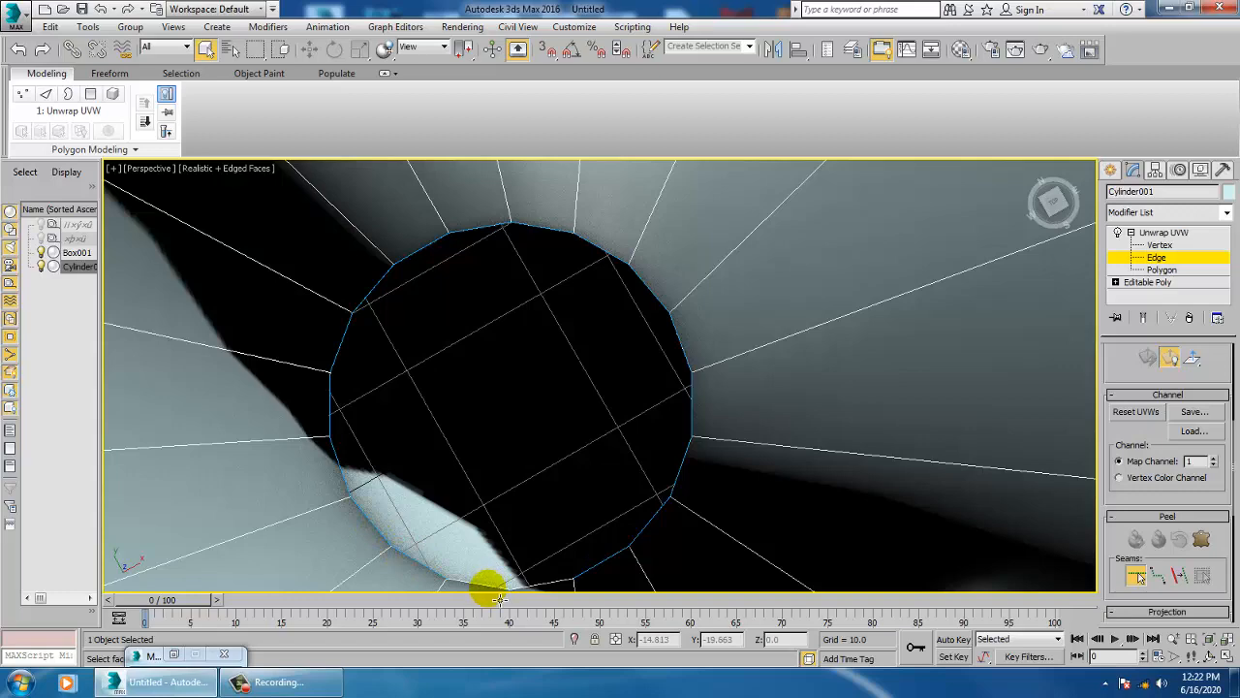
middle_click_drag(545, 594, 749, 525, "alt")
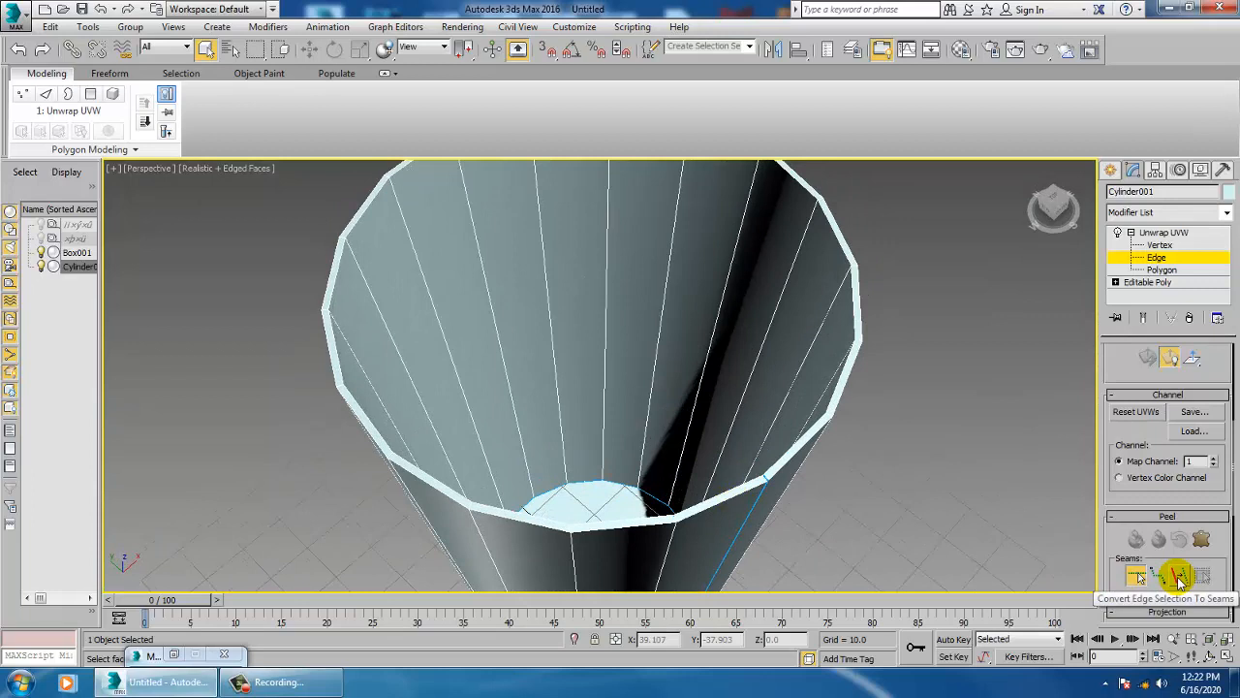
left_click(1179, 579)
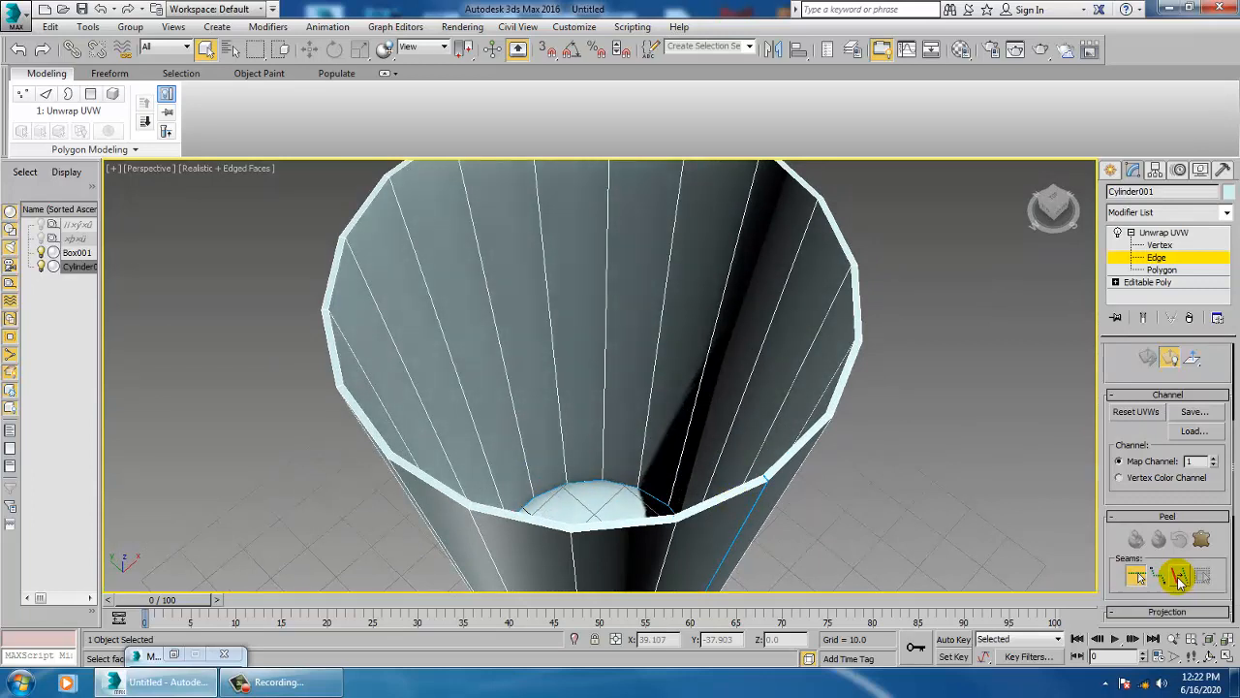
left_click_drag(1129, 484, 1162, 373)
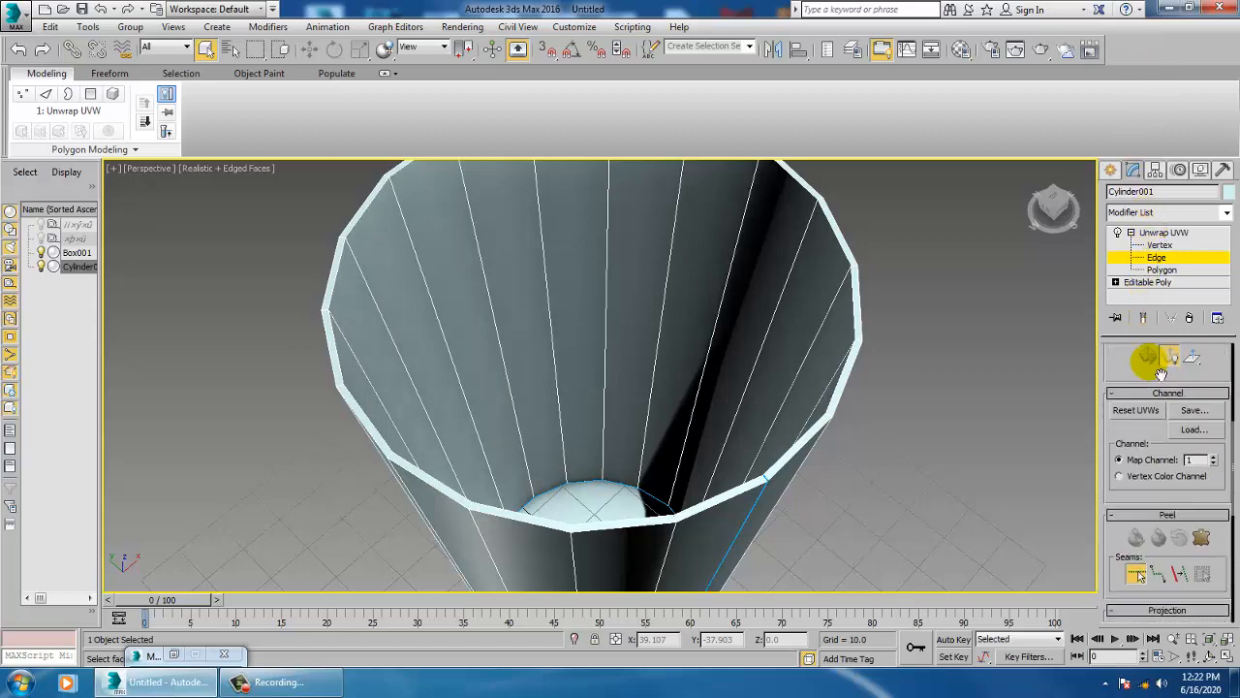
left_click(1201, 538)
left_click(593, 181)
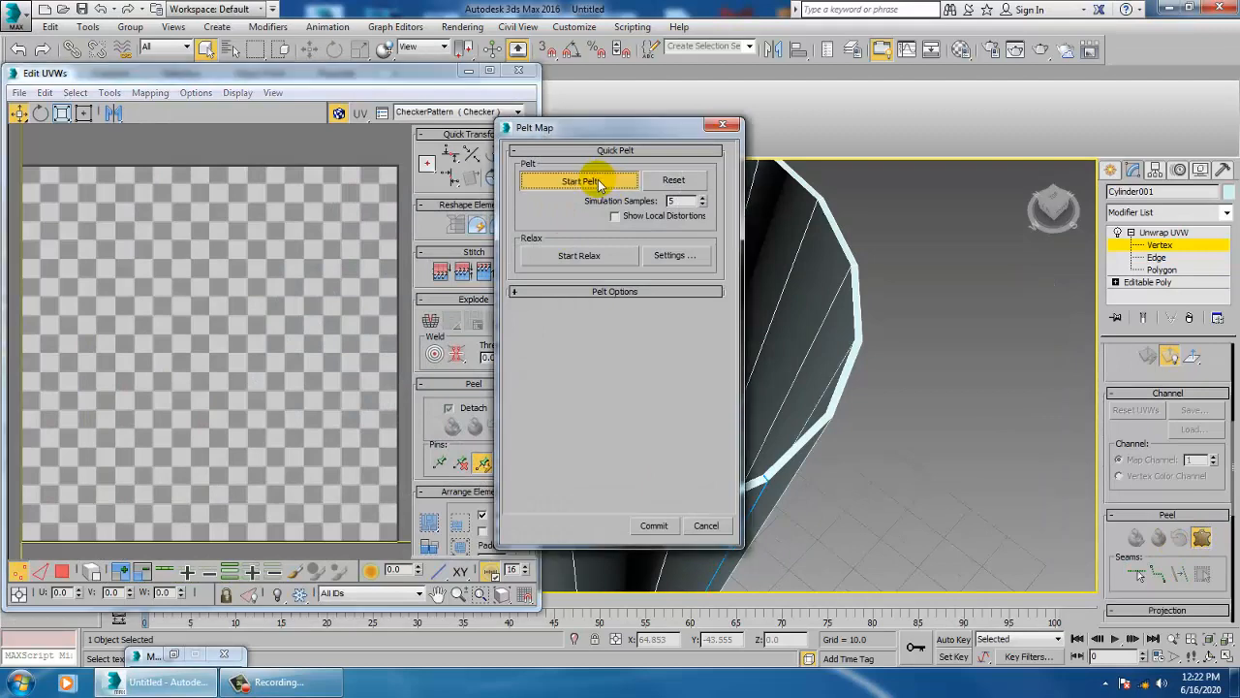
left_click(705, 525)
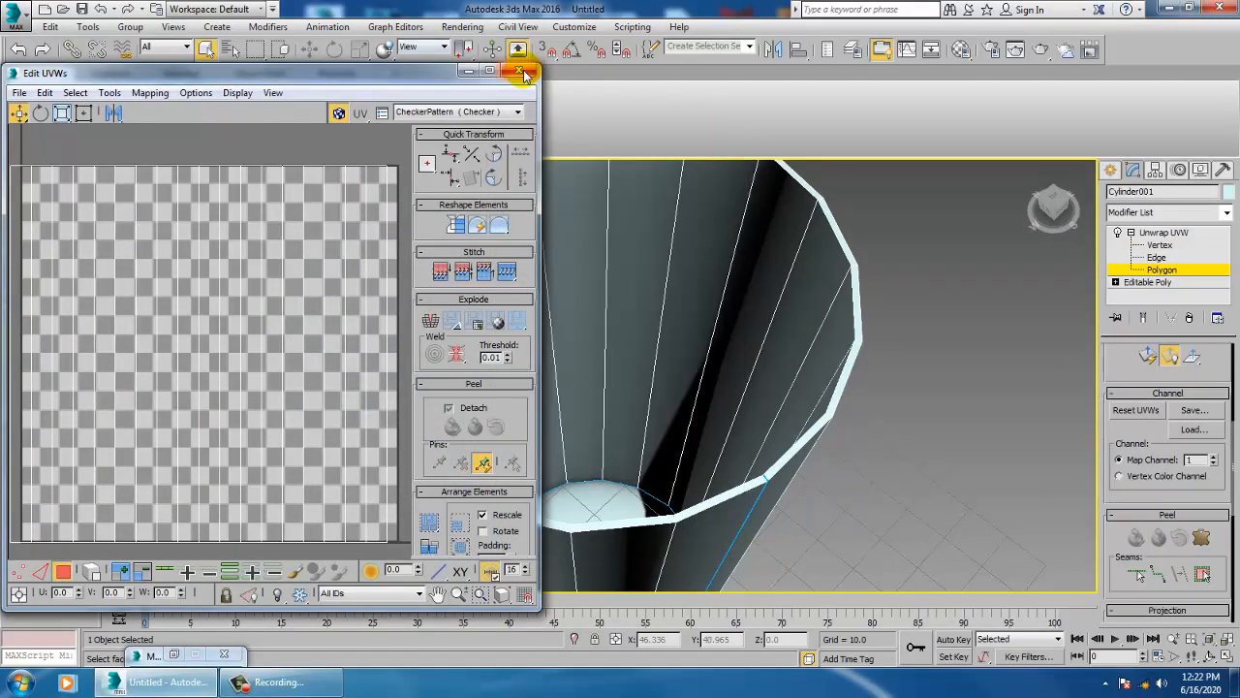
left_click(518, 72)
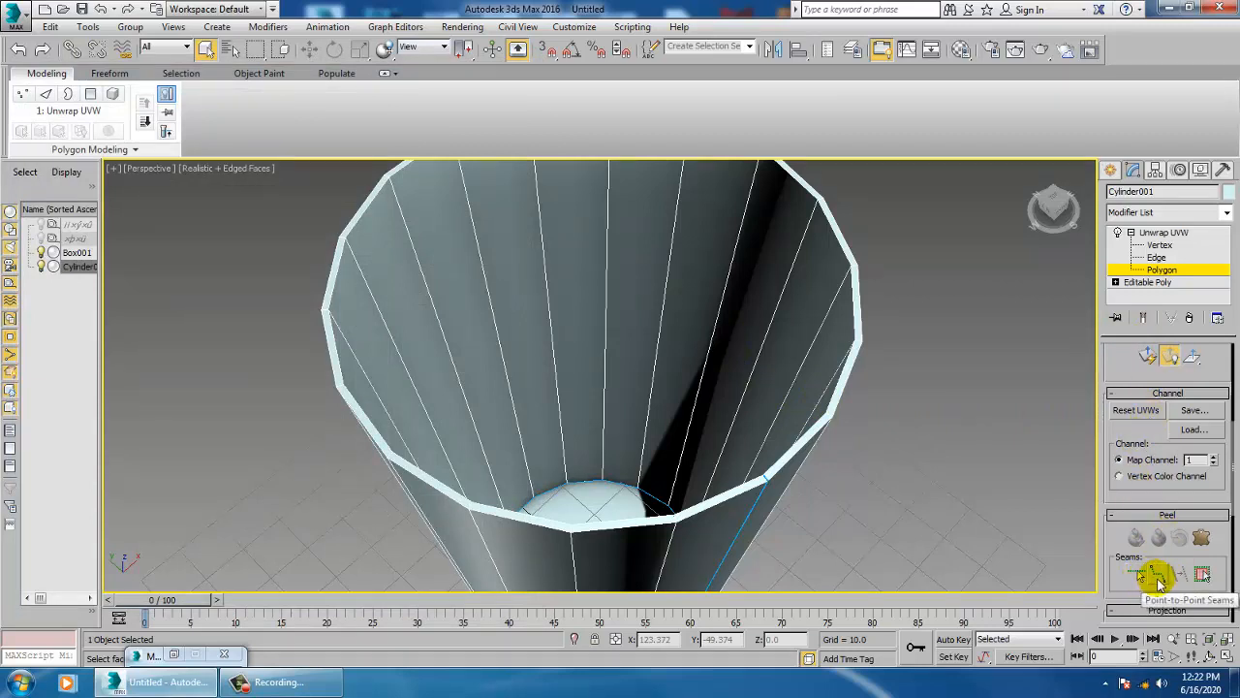
left_click(1159, 579)
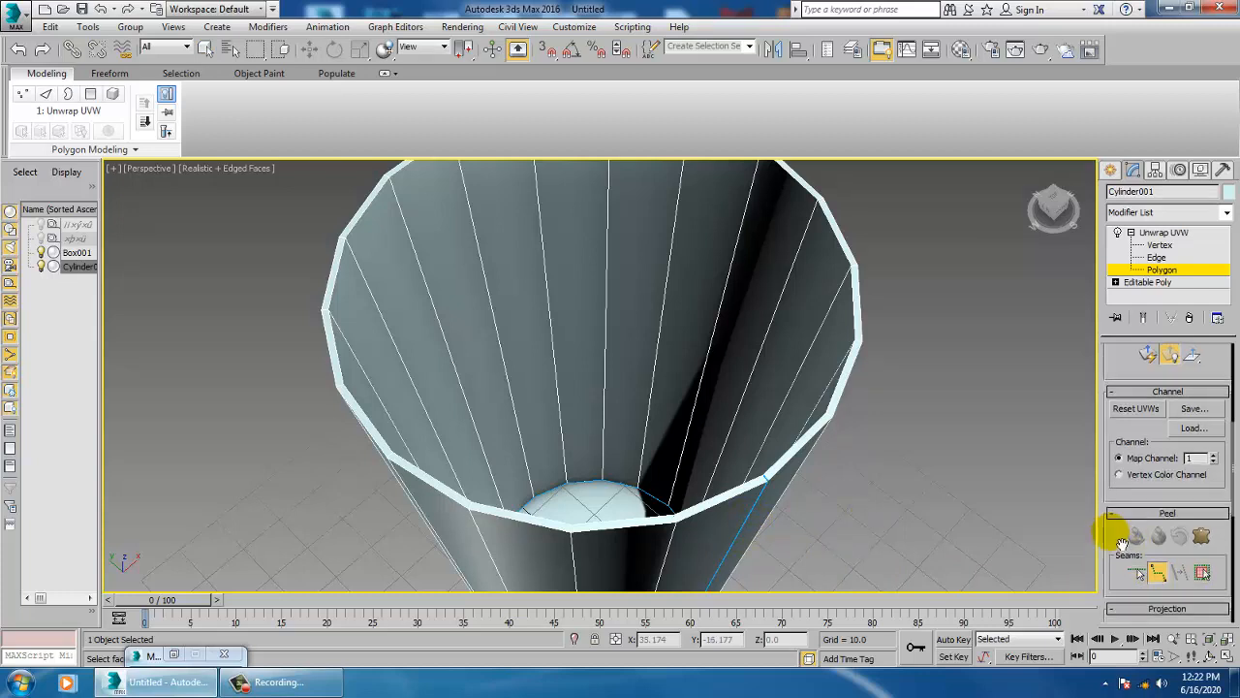
left_click_drag(1127, 538, 1114, 233)
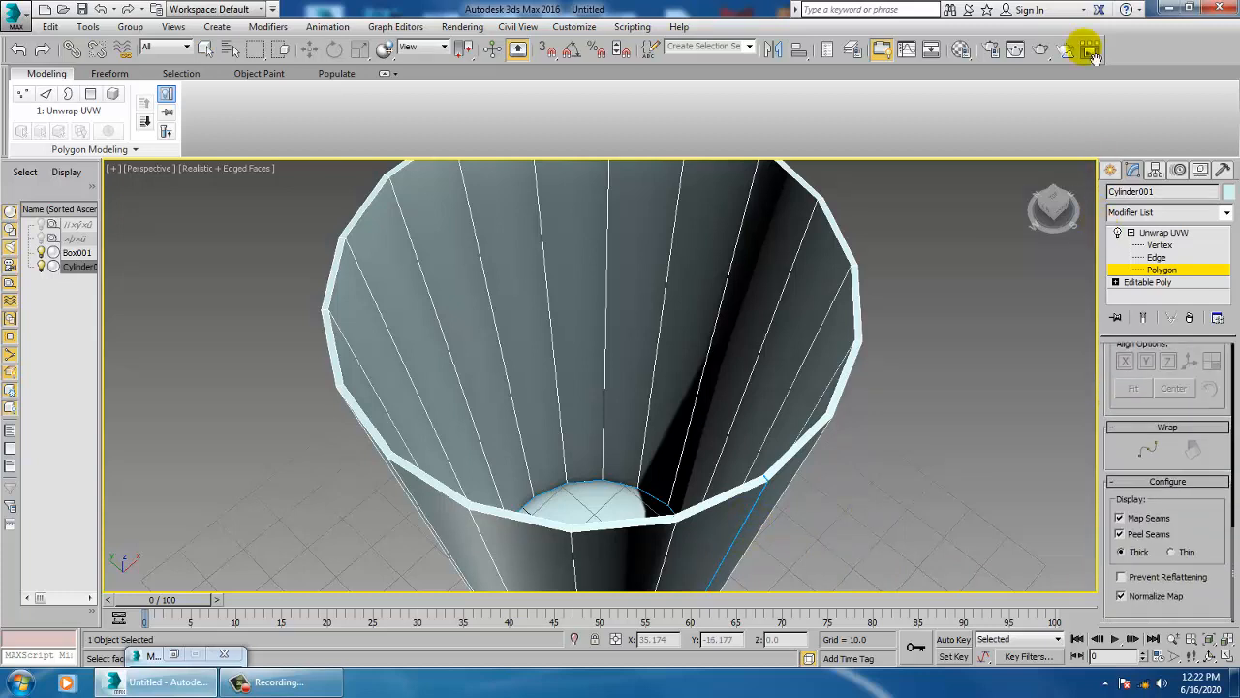
left_click_drag(1130, 473, 1124, 515)
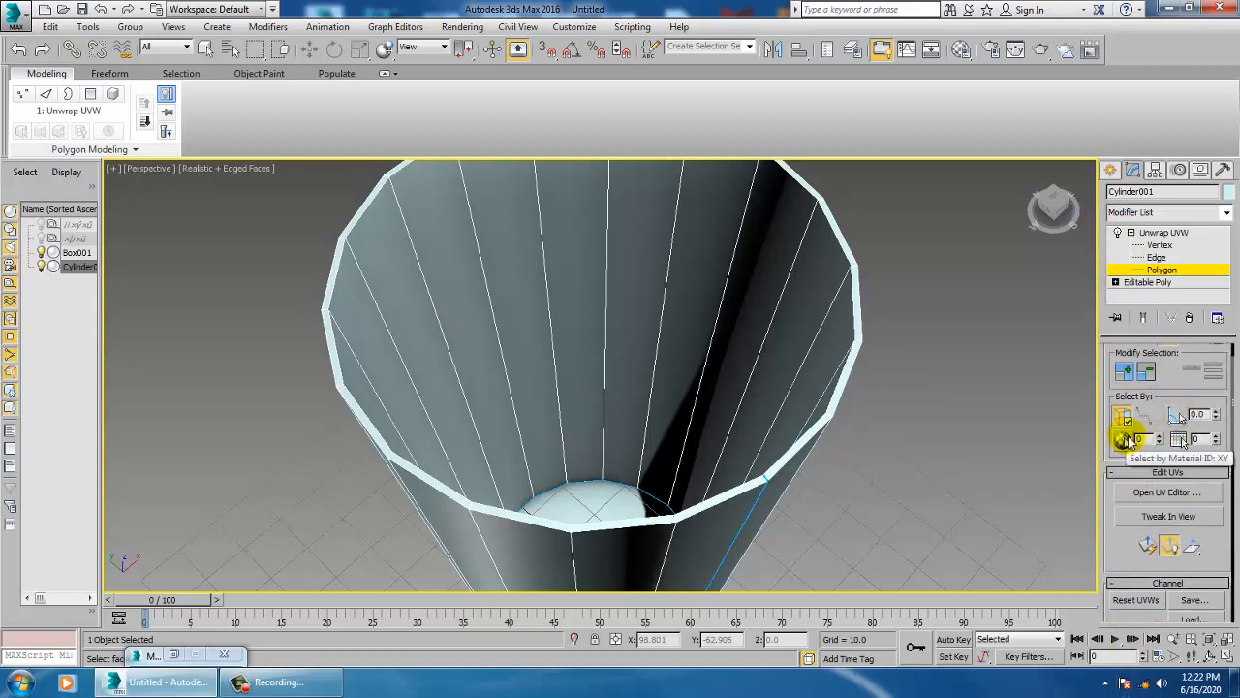
left_click_drag(1191, 408, 1193, 602)
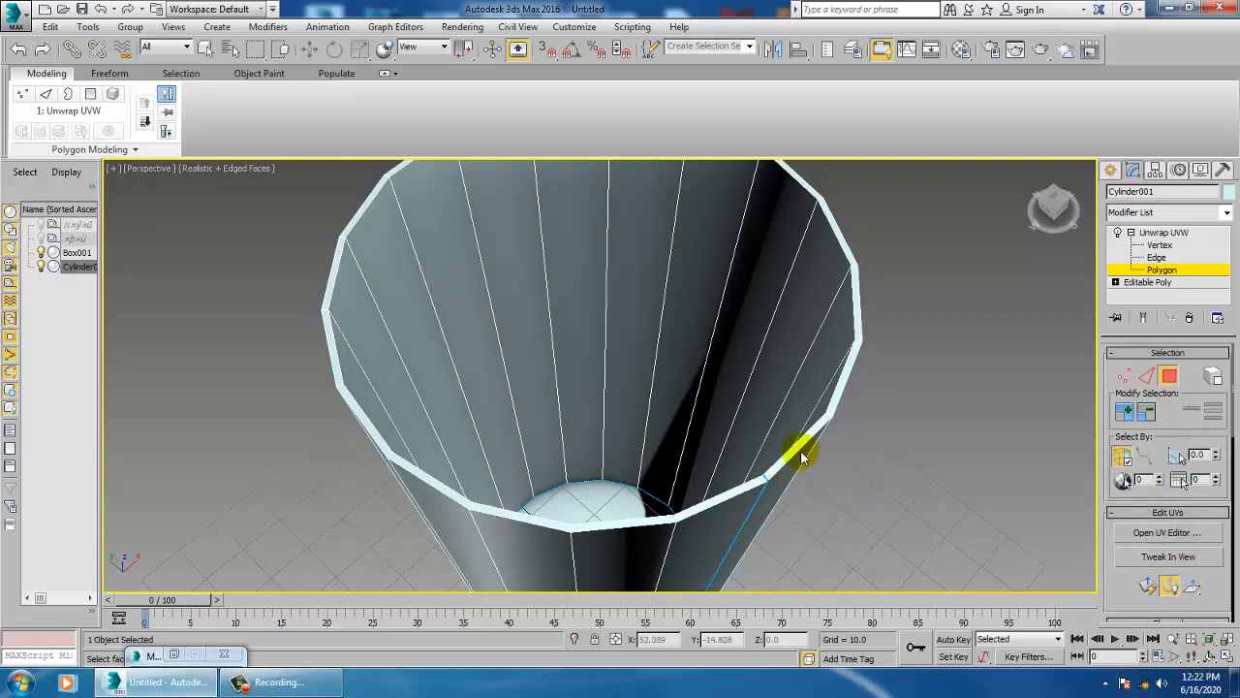
Select the cup's polygons from the current side at the Unwrap UVW polygon level
middle_click_drag(797, 444, 778, 427, "alt")
middle_click_drag(637, 442, 551, 349, "alt")
scroll(551, 350, "down", 5)
middle_click_drag(770, 573, 553, 388, "alt")
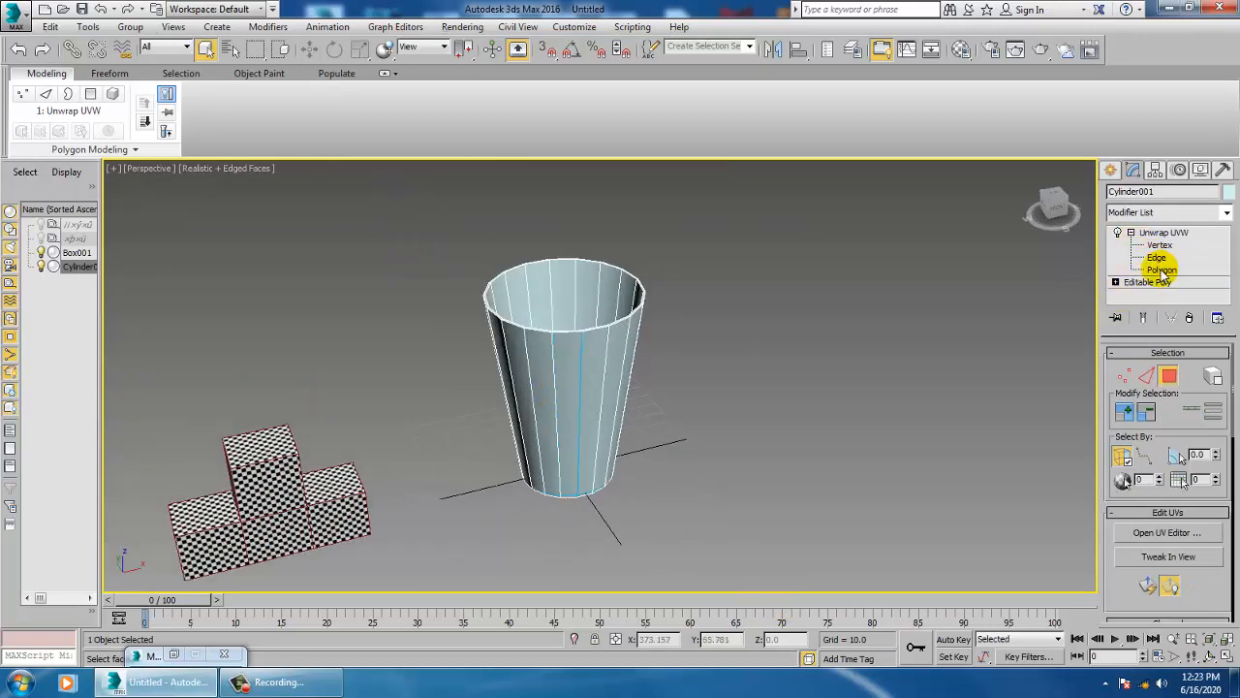
left_click(603, 305)
left_click_drag(666, 514, 742, 585)
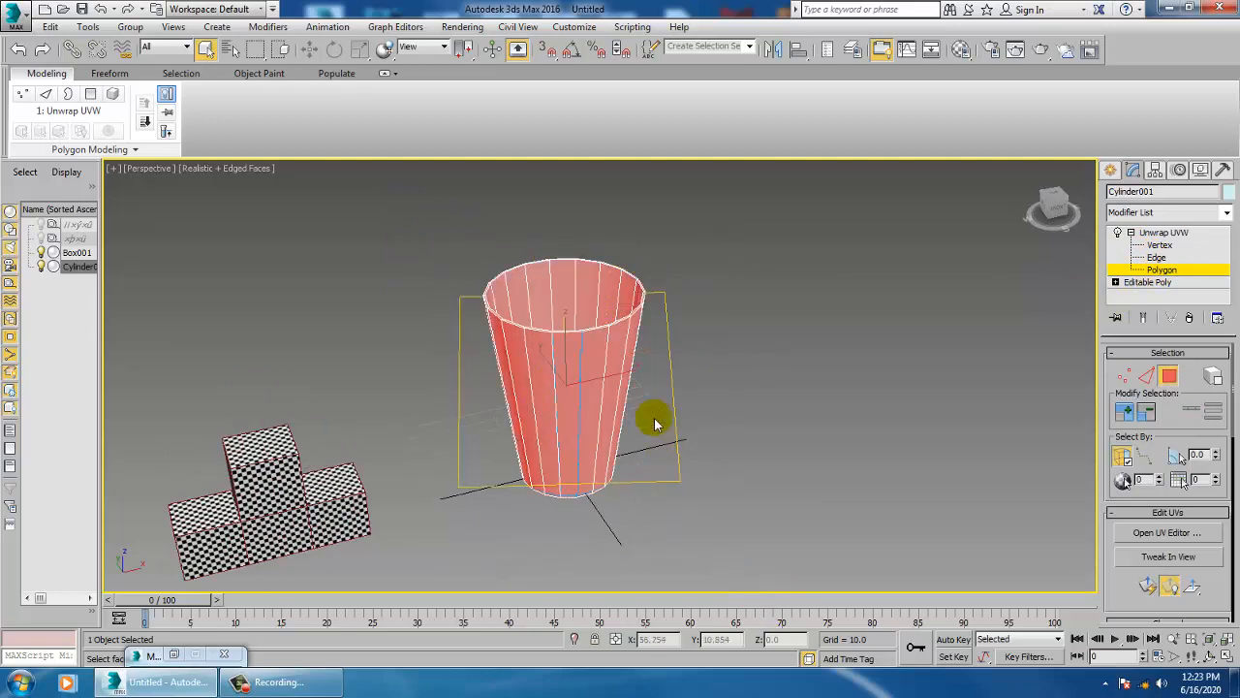
Extend the polygon selection to the cup's underside and the outer wall faces on its opposite side
middle_click_drag(689, 374, 708, 213, "alt")
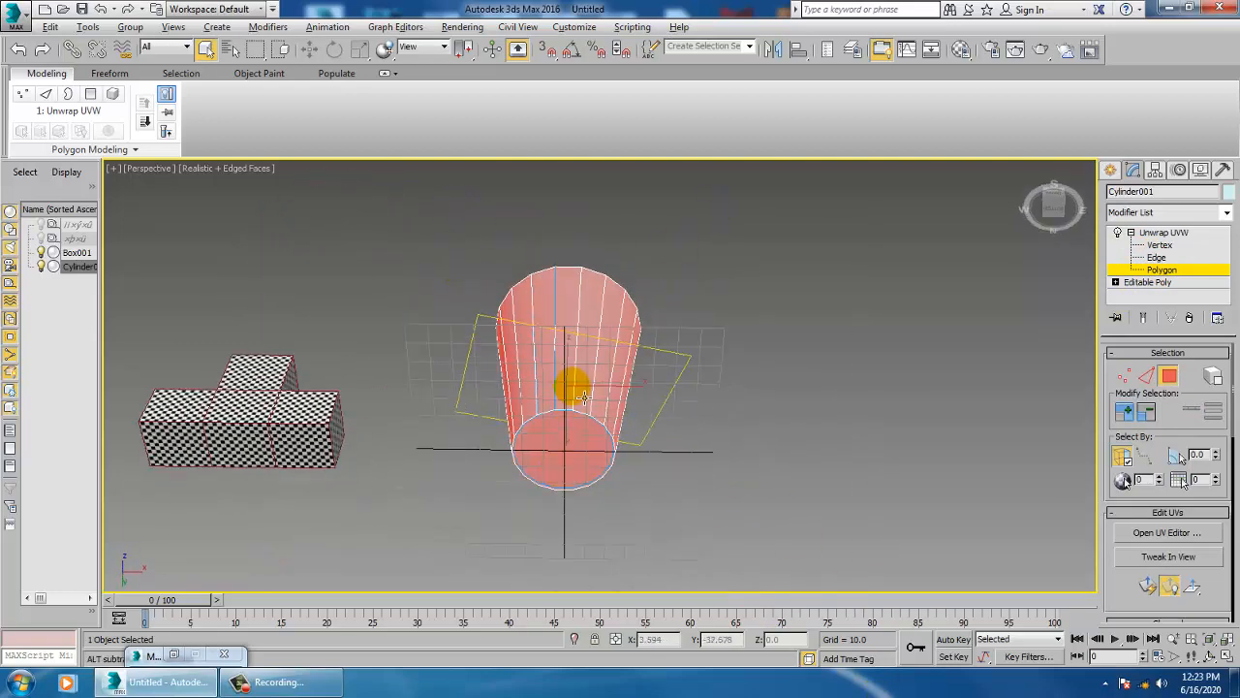
middle_click_drag(582, 397, 811, 615, "alt")
left_click_drag(424, 205, 678, 514)
middle_click_drag(679, 515, 809, 463, "alt")
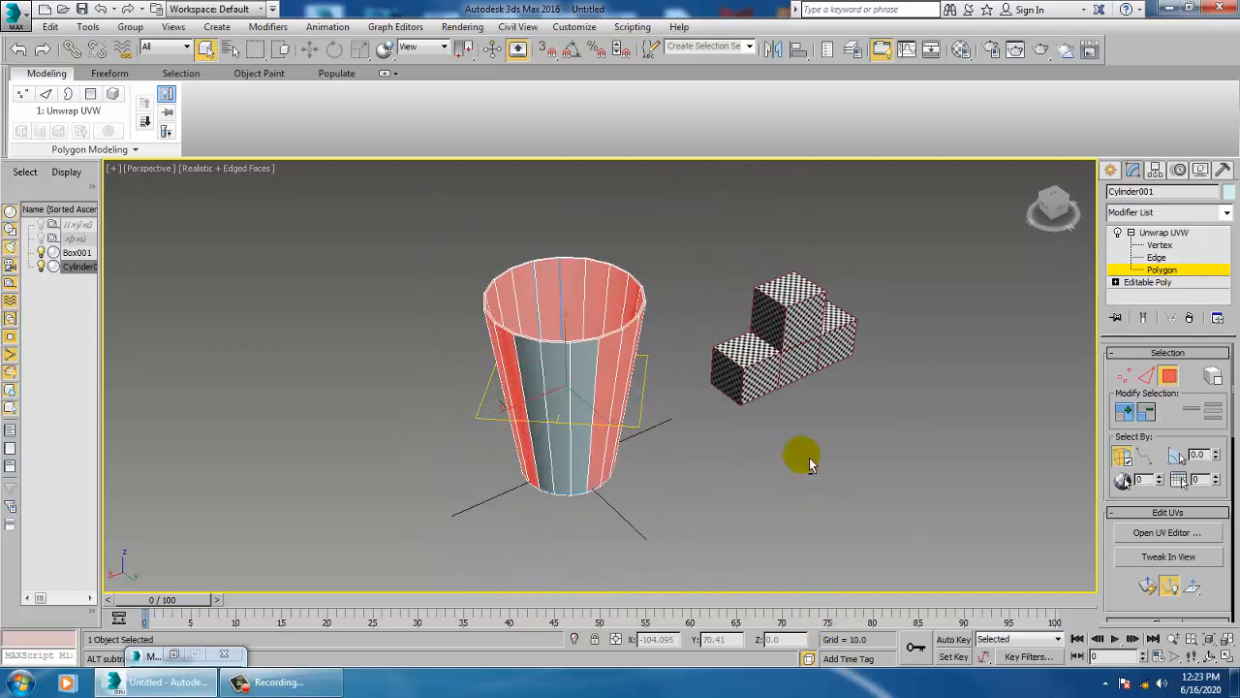
left_click_drag(393, 208, 665, 603)
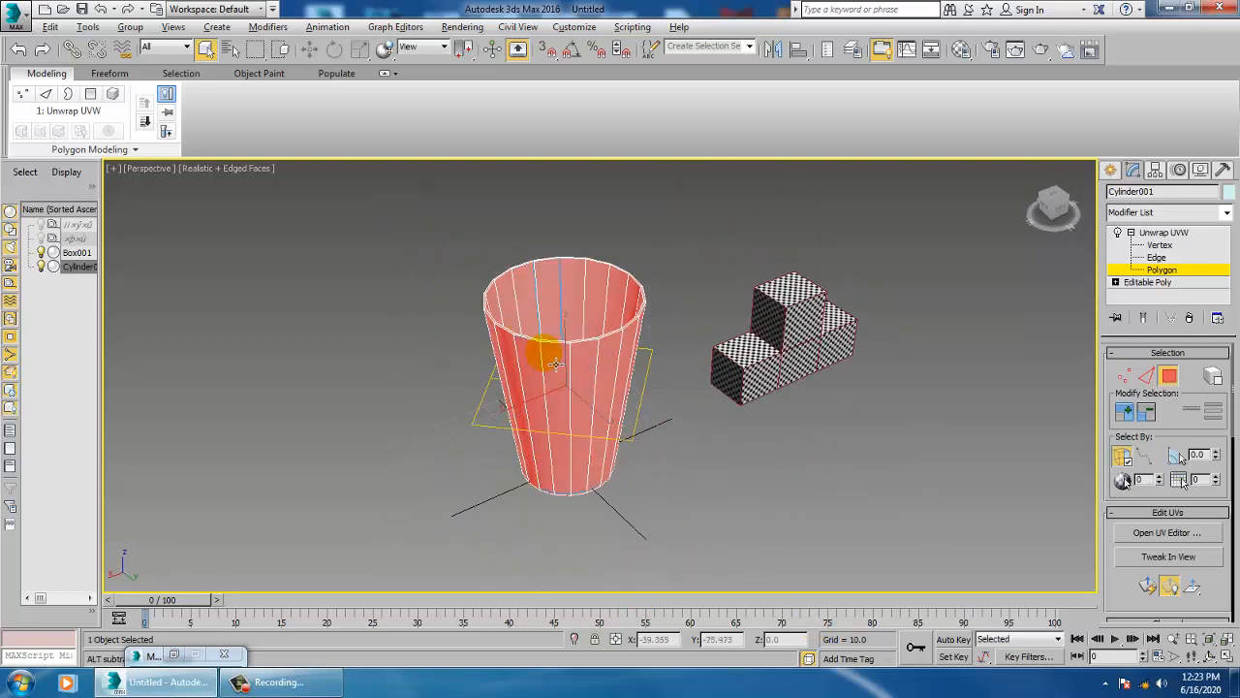
Try a Pelt Map on the cup's selected polygons, running pelt and relax before committing the result
middle_click_drag(545, 356, 530, 459, "alt")
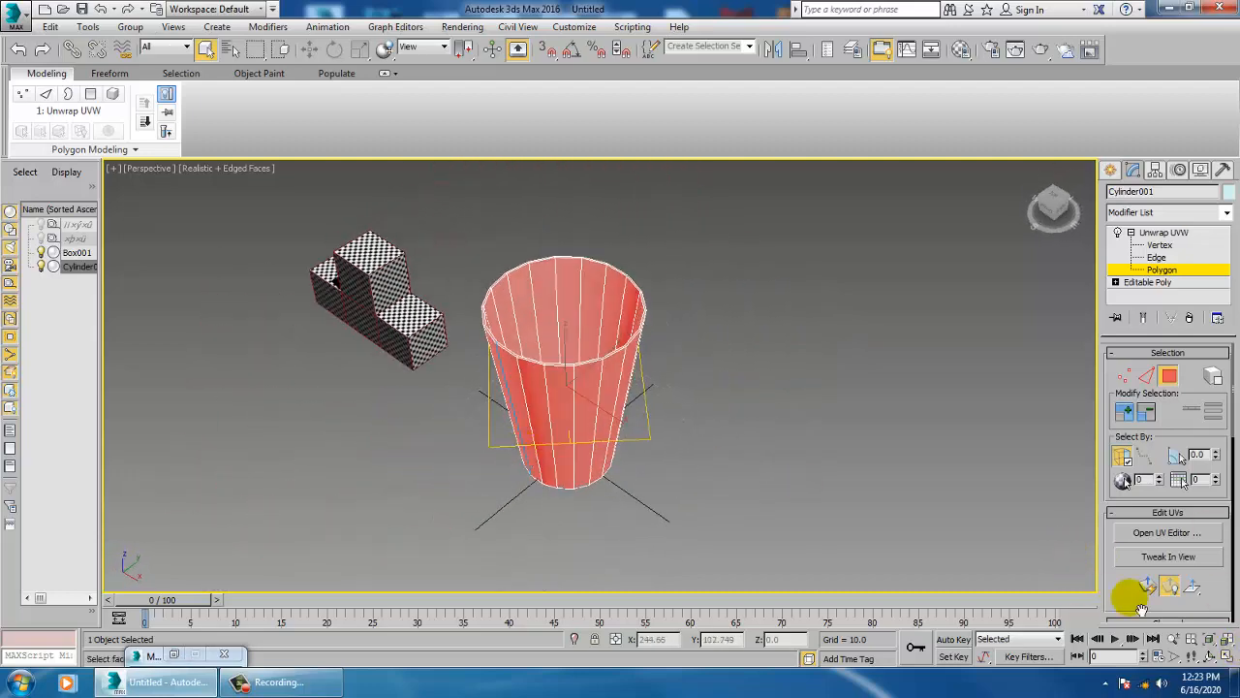
left_click_drag(1123, 602, 1110, 304)
left_click(1202, 495)
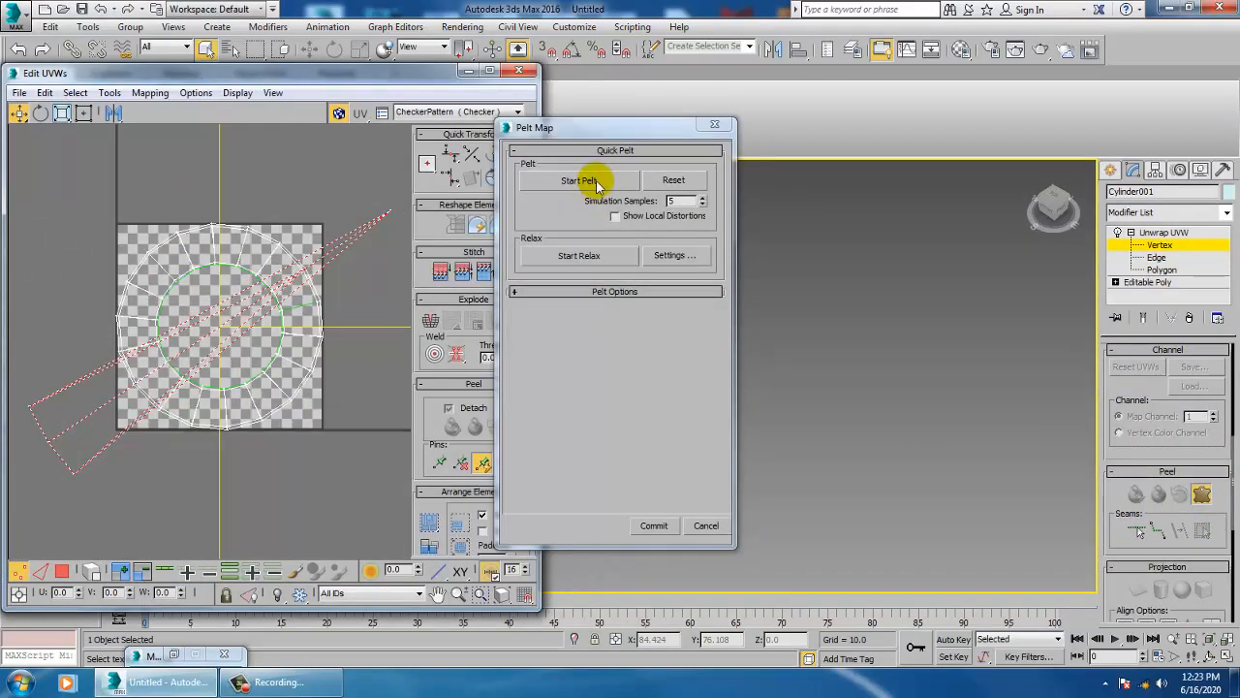
left_click(581, 181)
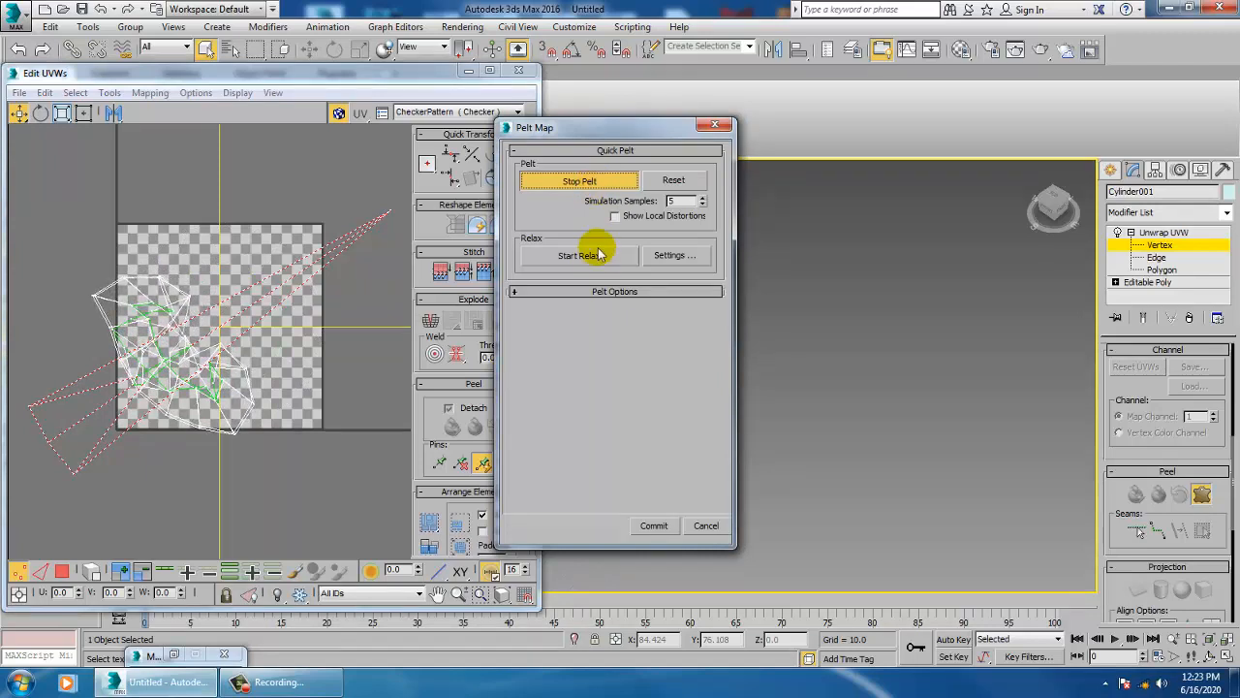
left_click(579, 256)
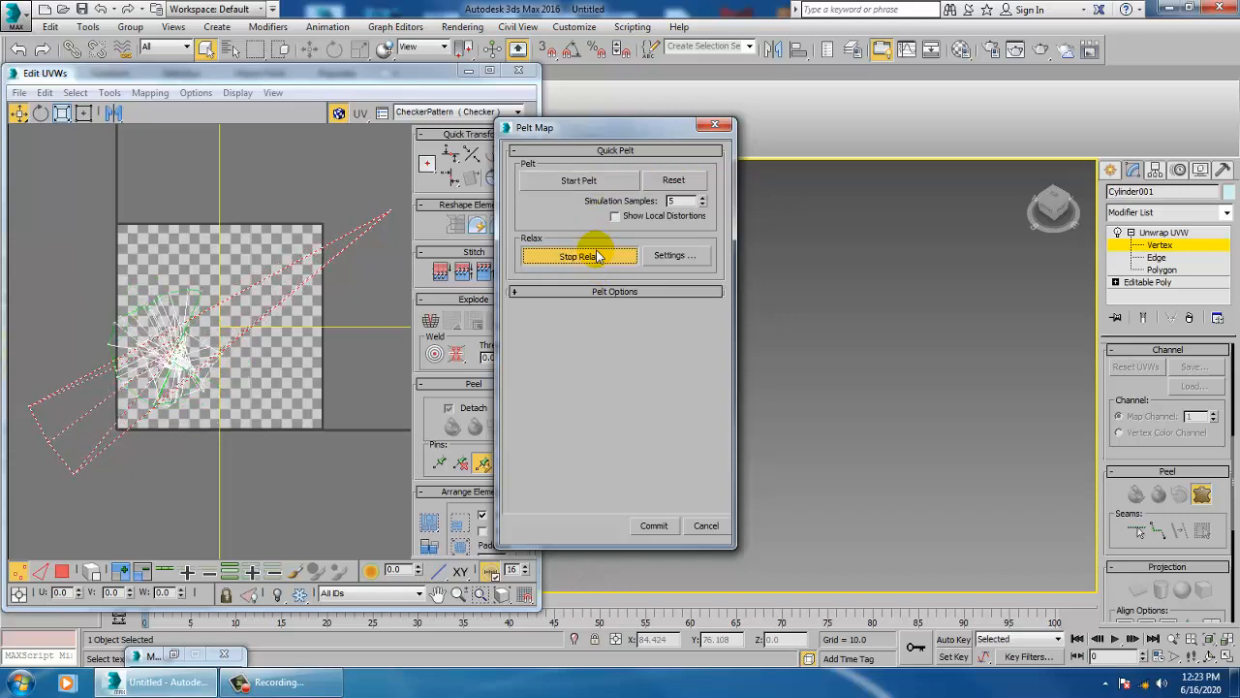
left_click(598, 256)
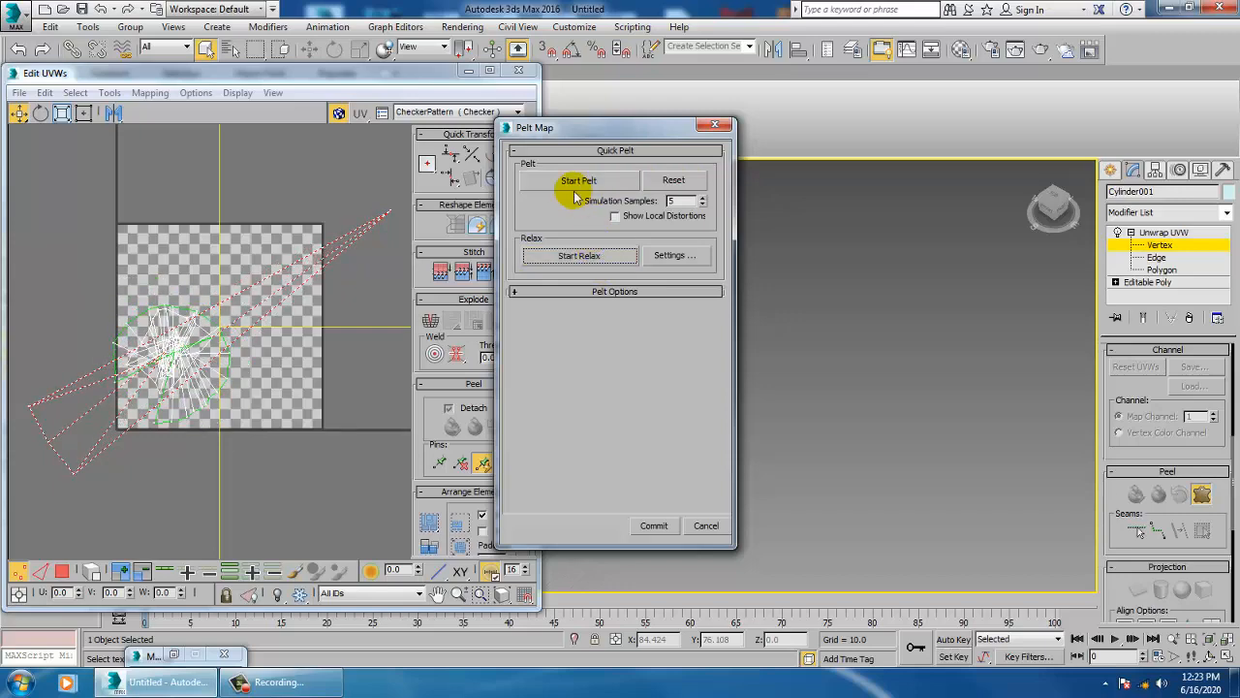
left_click(579, 184)
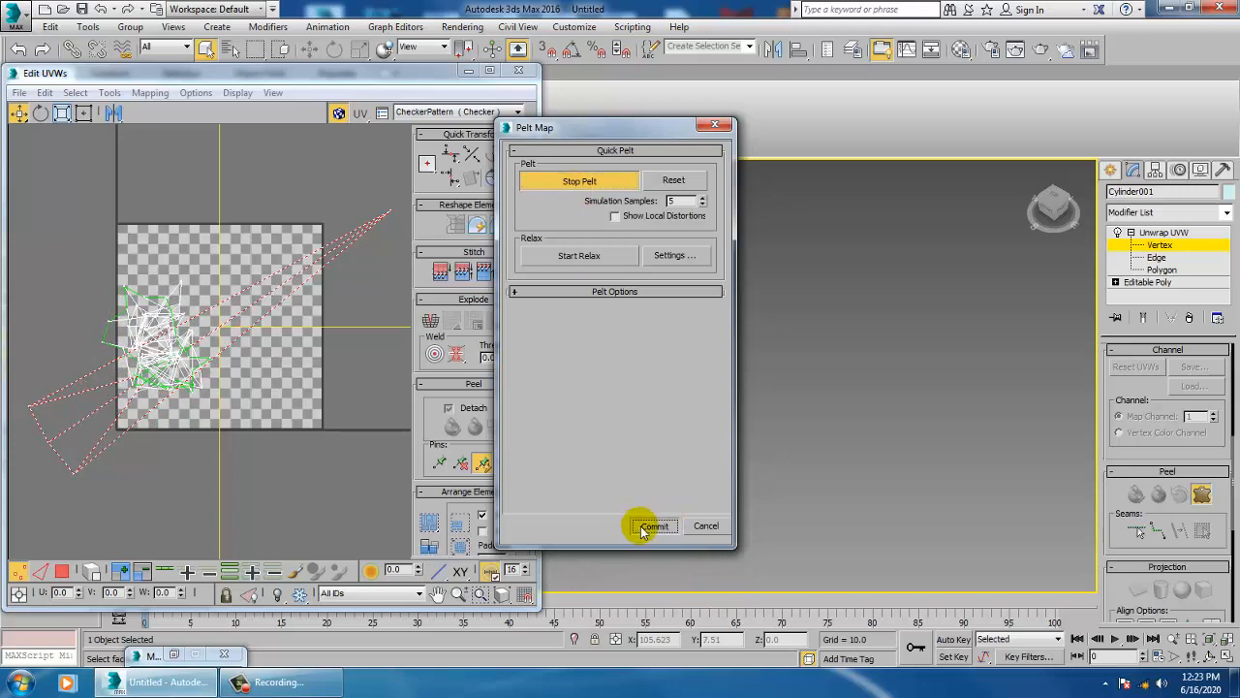
left_click(644, 526)
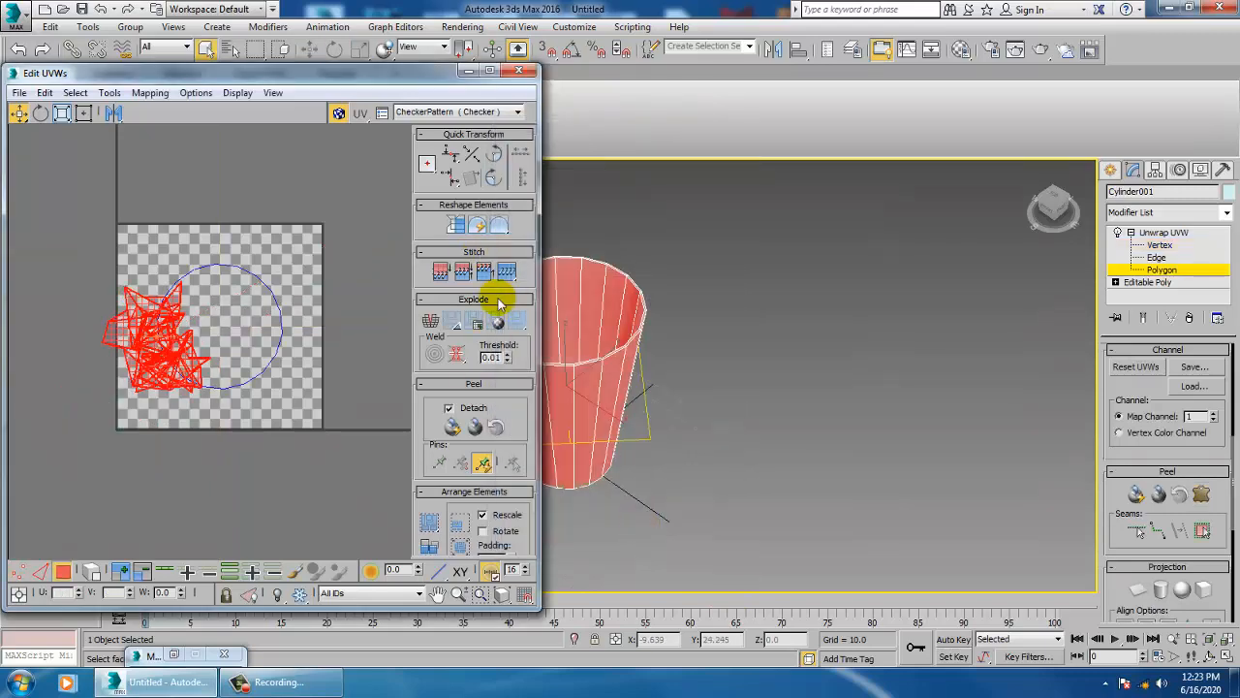
Undo the committed pelt mapping of the cup's UVs
key("ctrl+z")
key("ctrl+z")
key("ctrl+z")
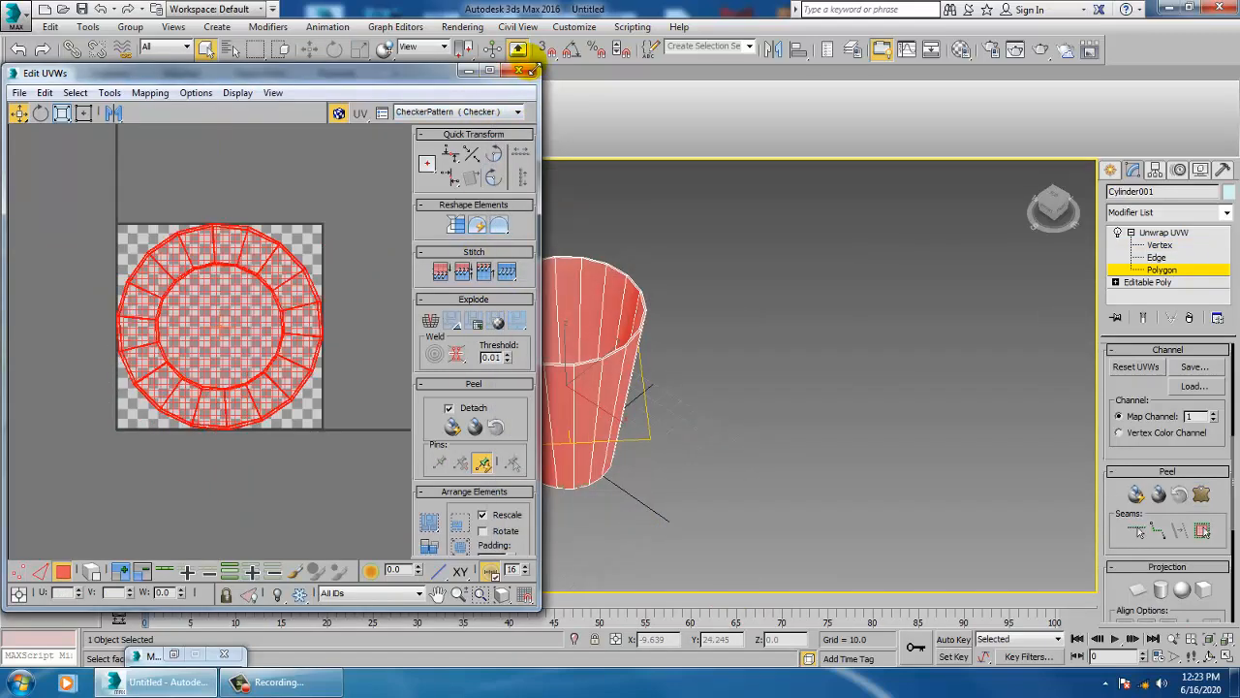
Try relaxing the cup's UVs by edge angles with 100 iterations and amount 0.1, and close the UV editor
middle_click_drag(721, 278, 764, 289)
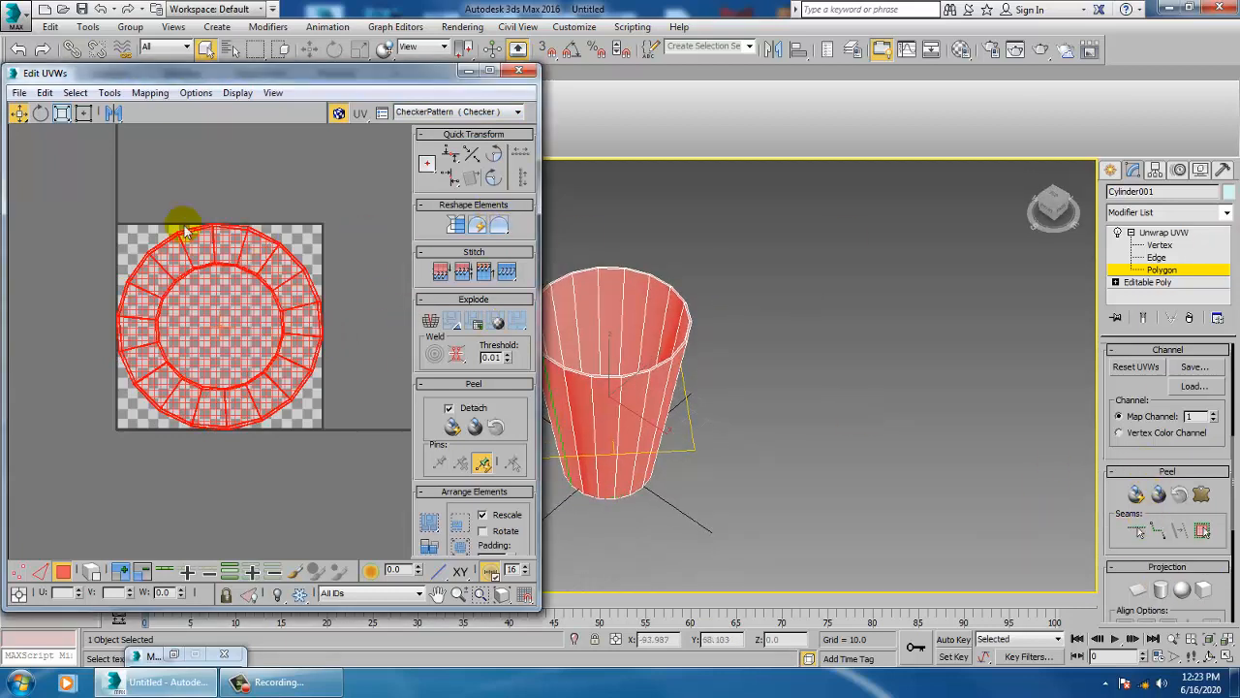
left_click(115, 94)
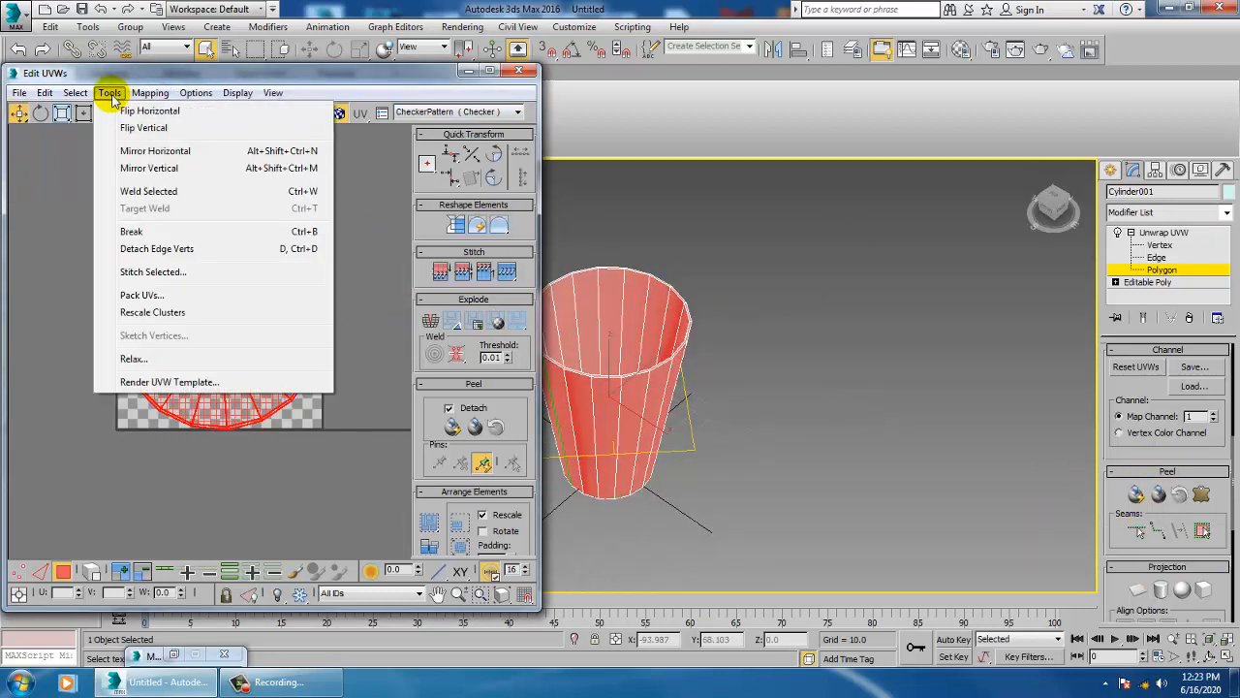
left_click(130, 359)
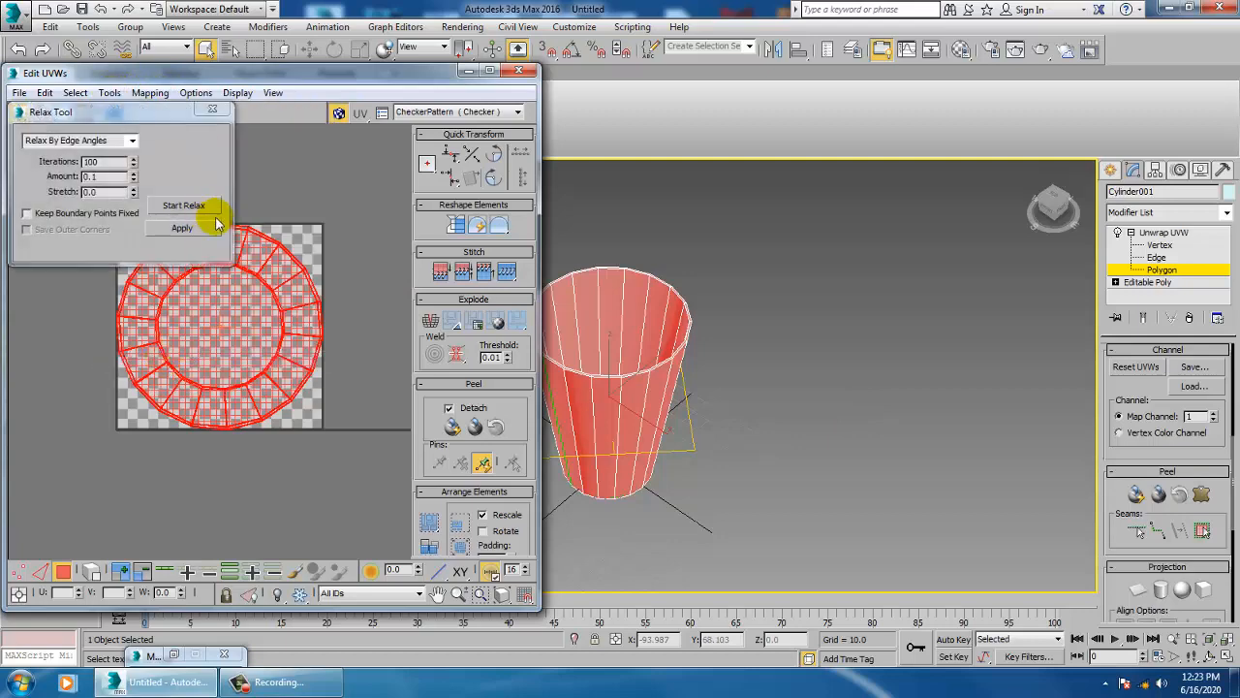
left_click(186, 206)
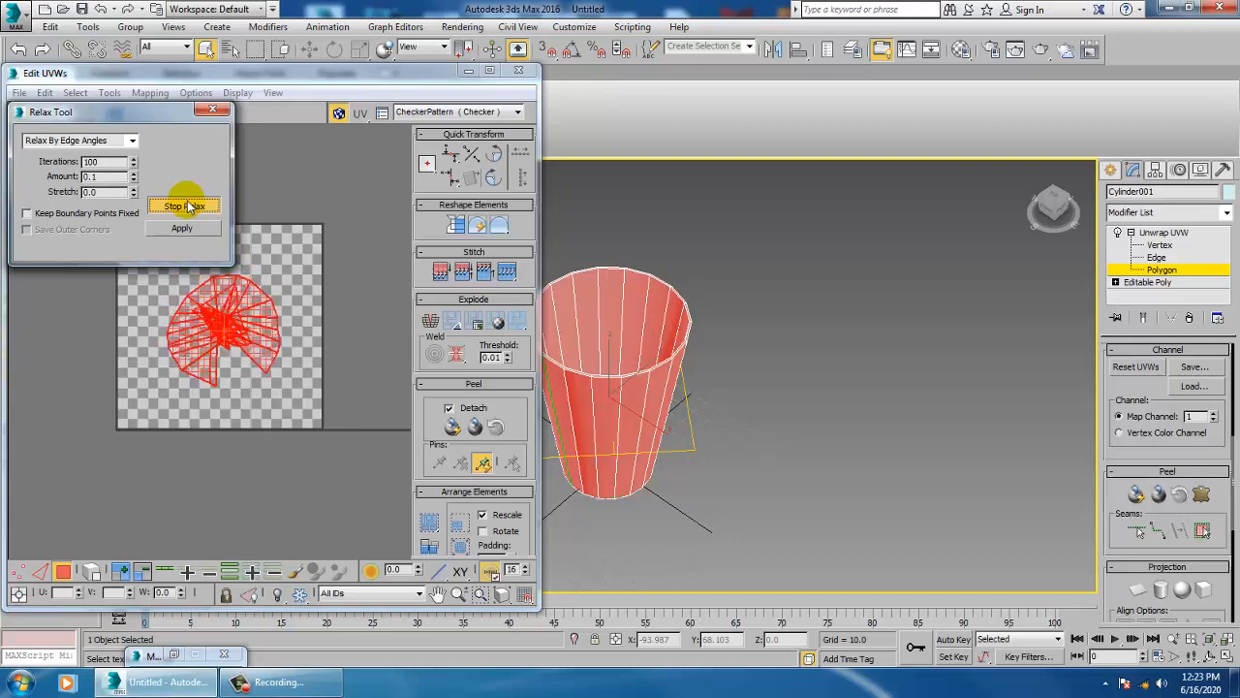
left_click(187, 207)
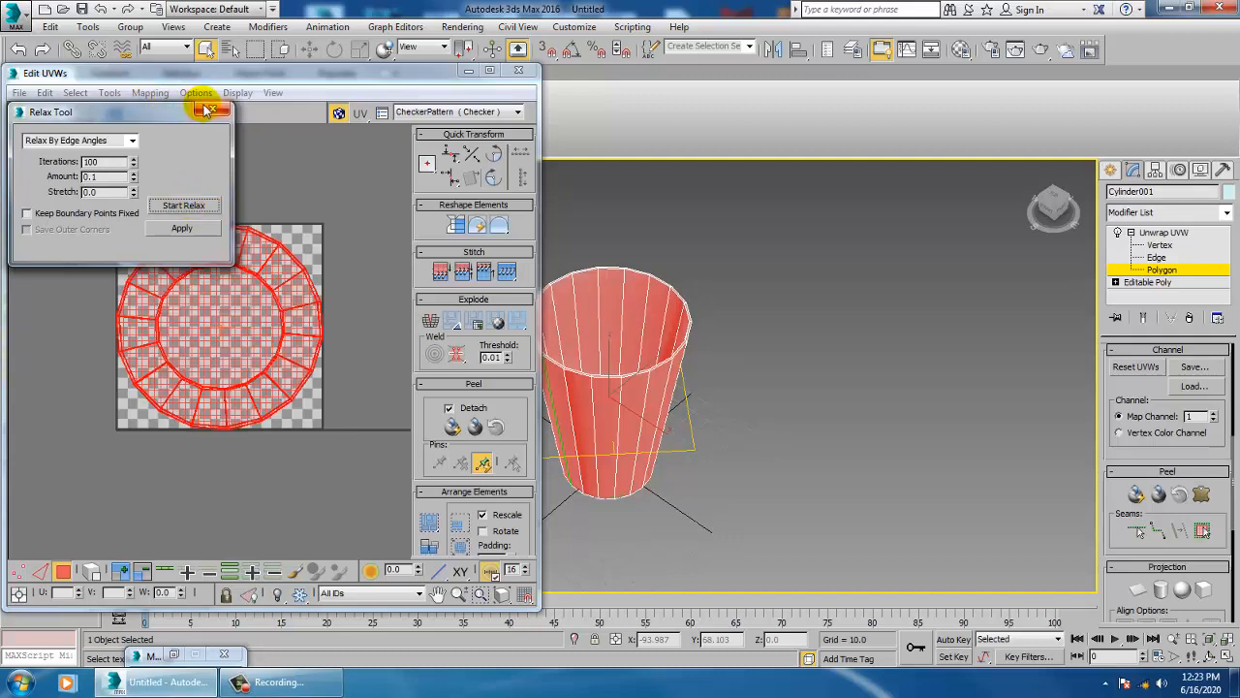
left_click(211, 109)
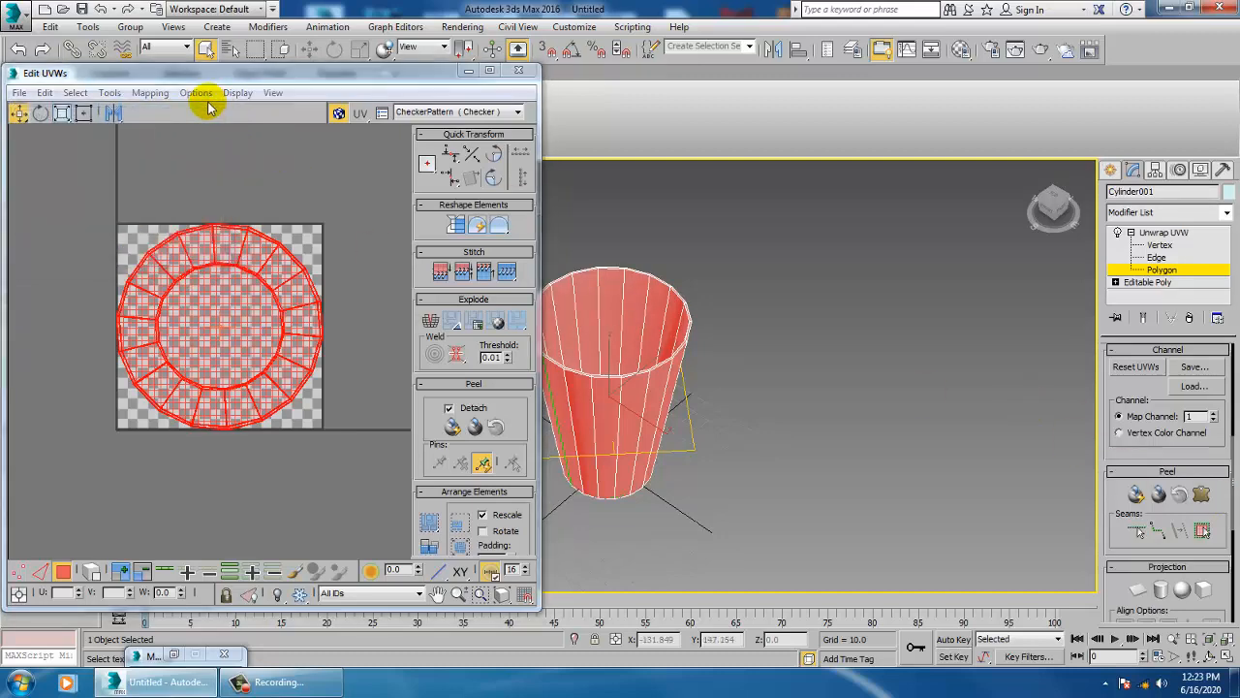
left_click(519, 71)
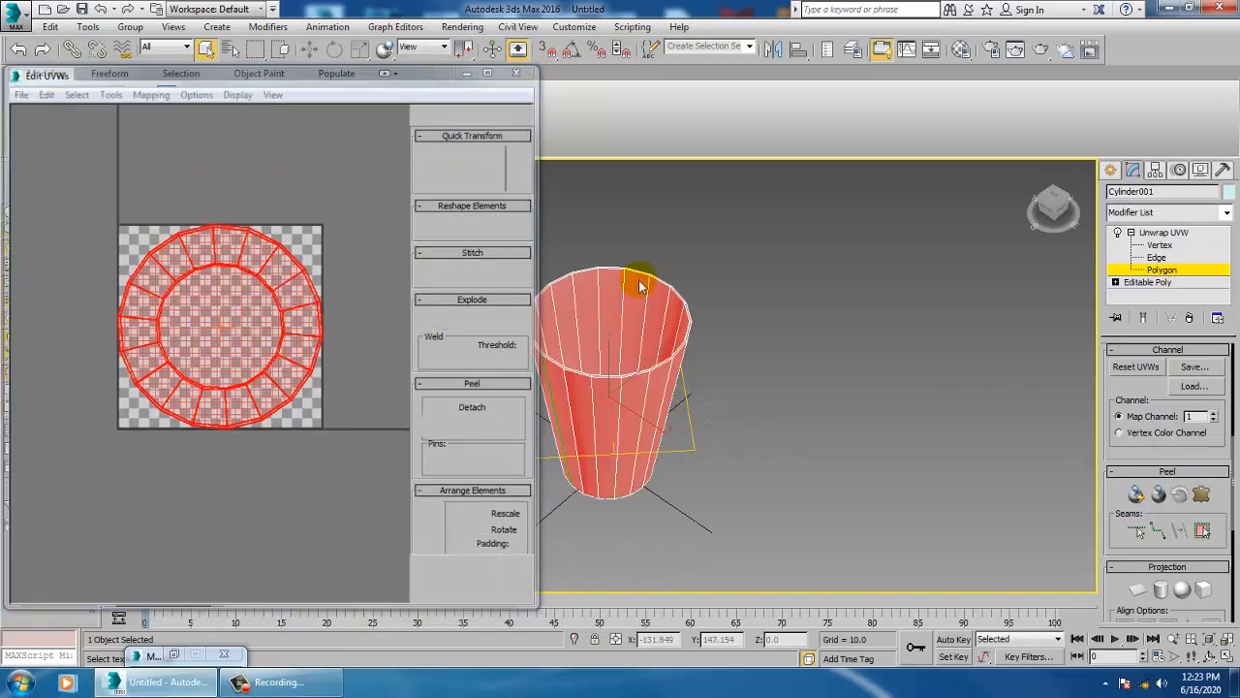
Replace the full polygon selection with a single outer wall polygon beside the cup's vertical seam
middle_click_drag(712, 366, 843, 414, "alt")
scroll(843, 414, "up", 3)
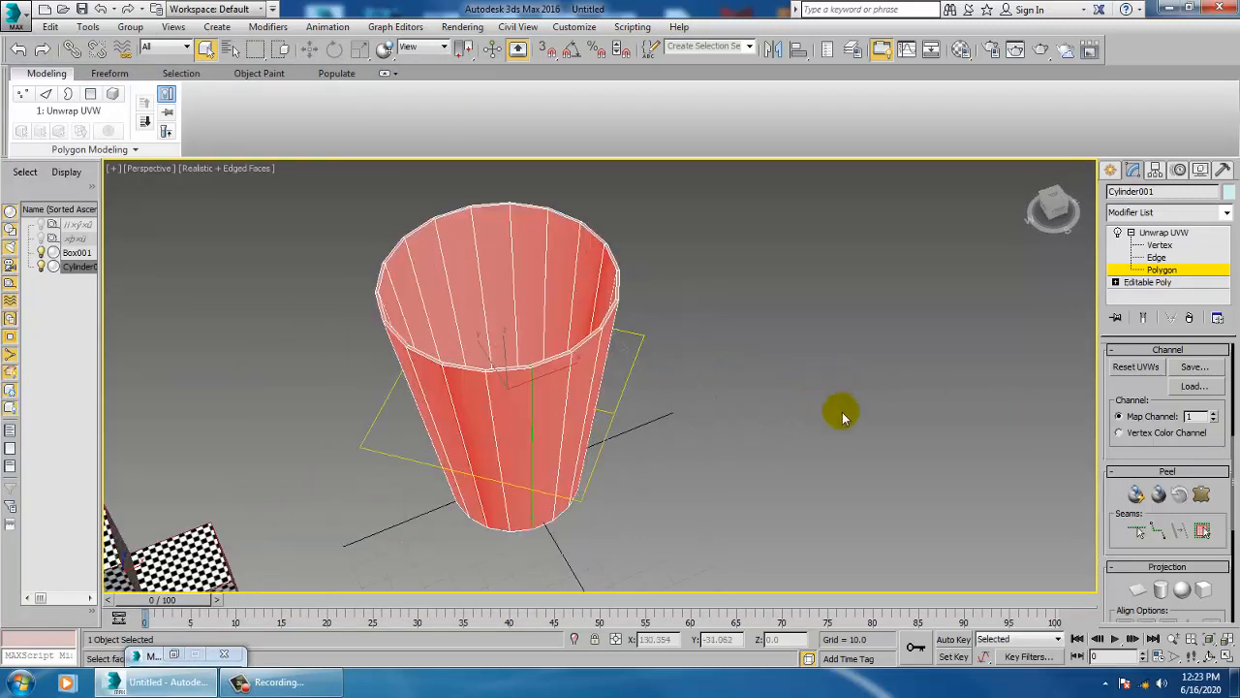
left_click(1204, 533)
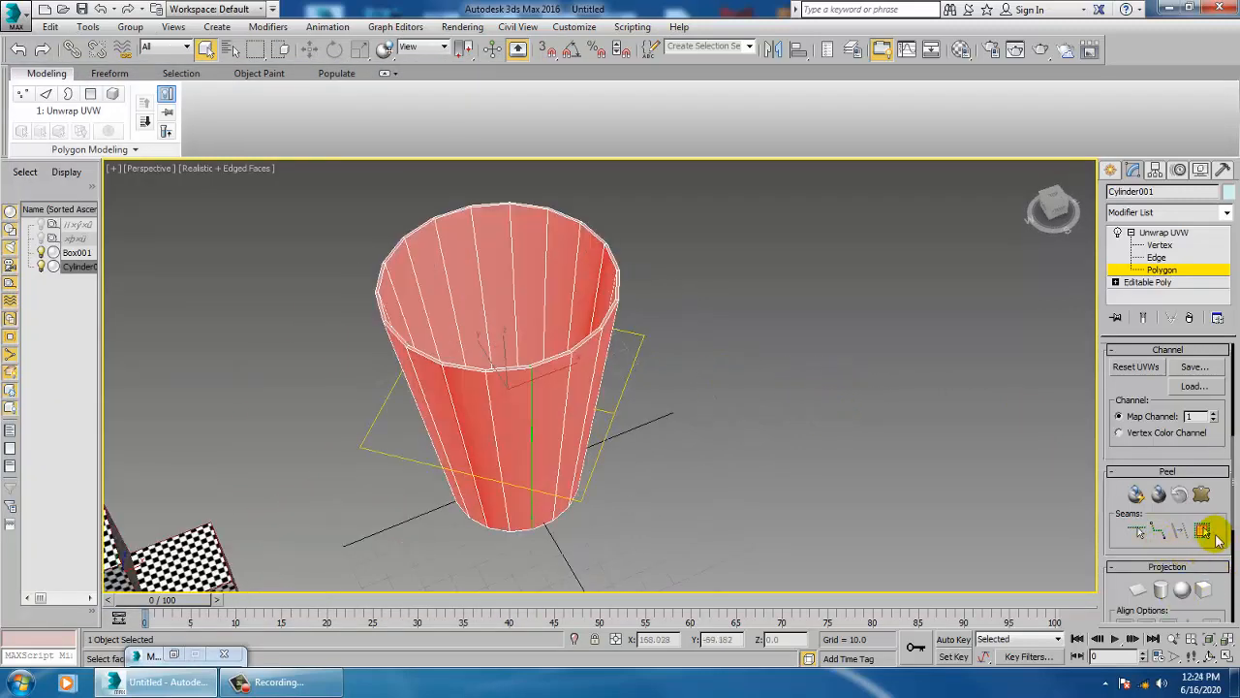
left_click(548, 416)
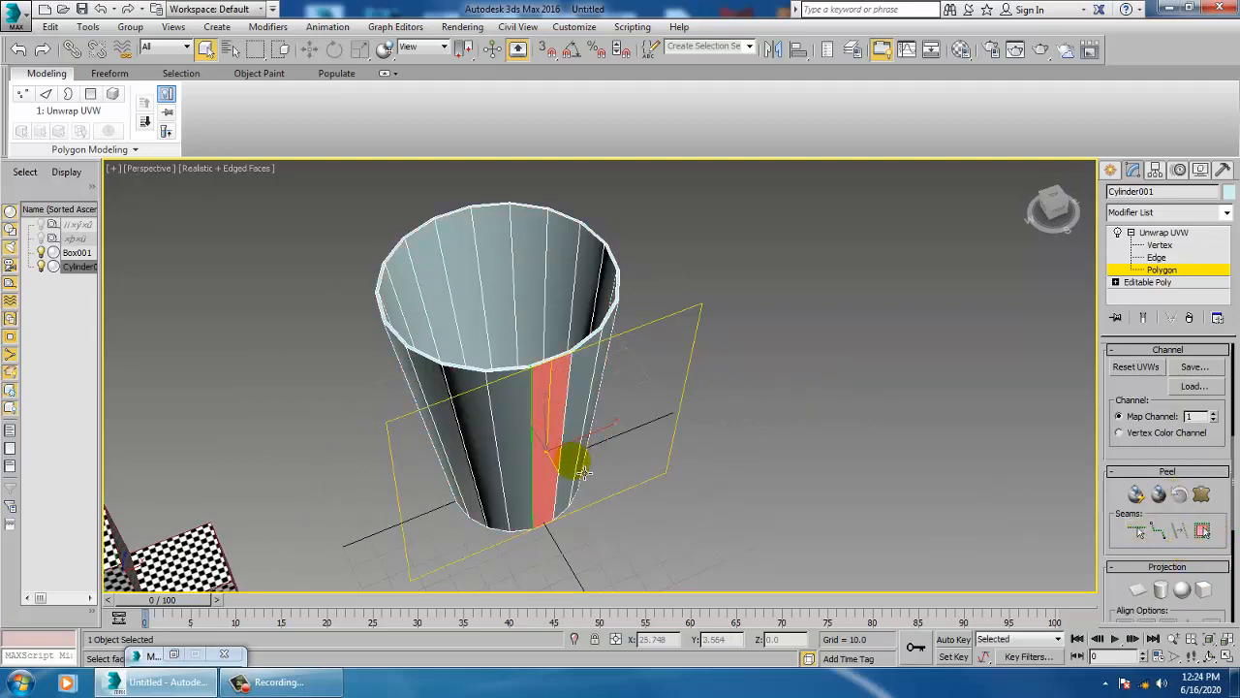
middle_click_drag(584, 526, 526, 338, "alt")
left_click(560, 387)
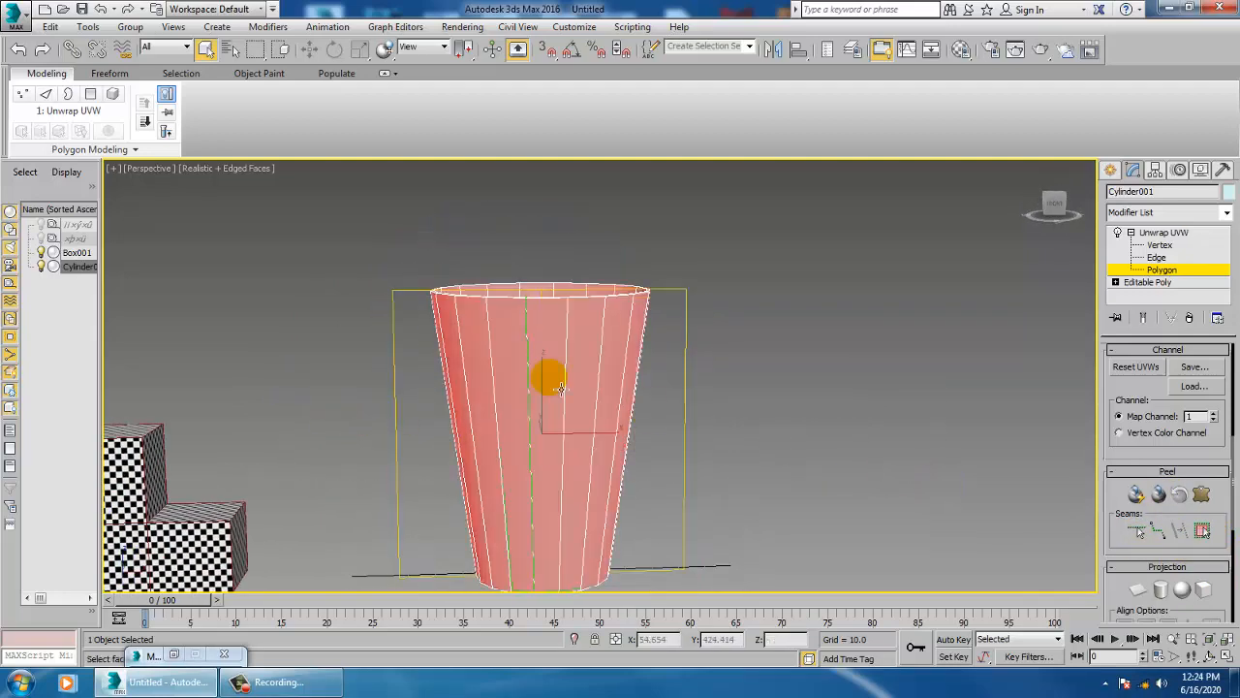
Add all remaining inner and outer wall polygons to the selection, leaving out the cup's rim and bottom faces
middle_click_drag(560, 387, 777, 378, "alt")
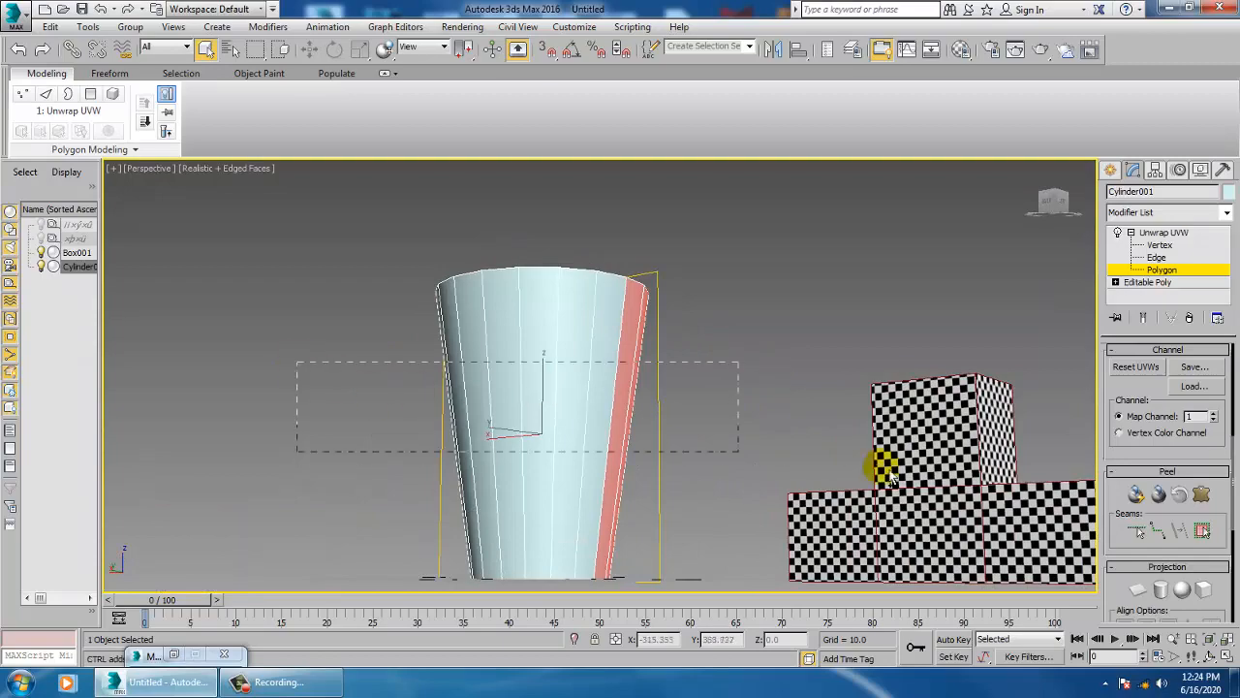
left_click_drag(890, 478, 877, 474, "ctrl")
middle_click_drag(632, 384, 606, 334, "alt")
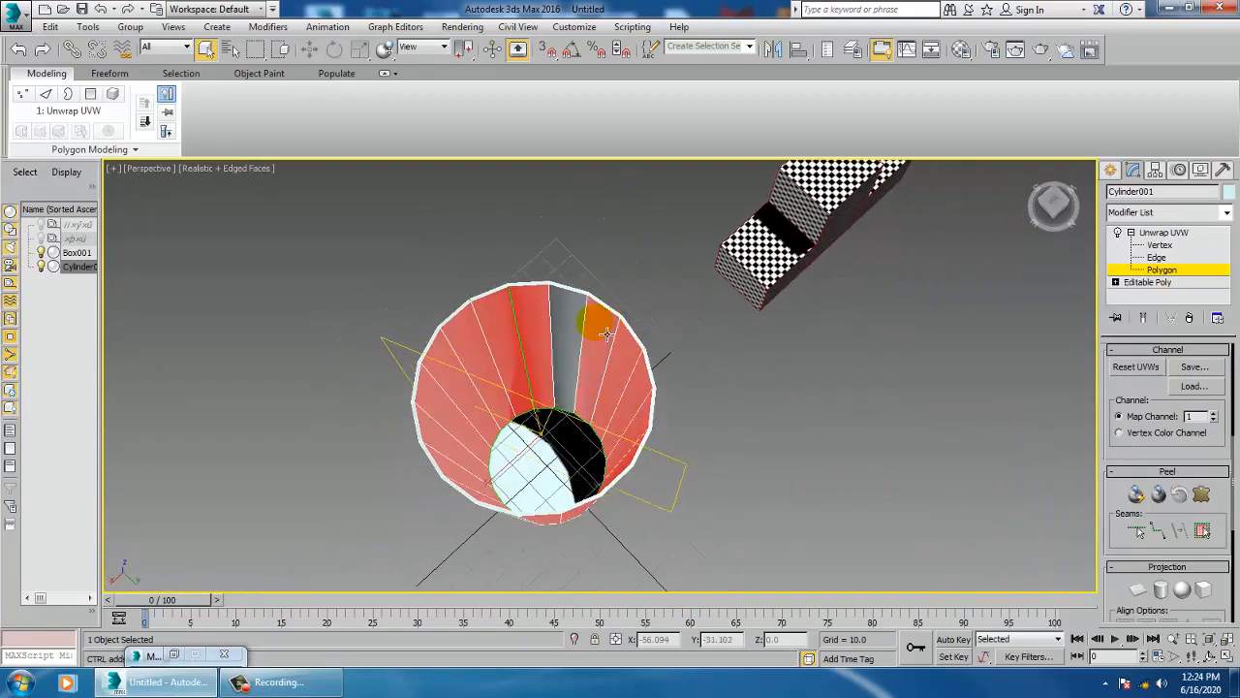
left_click(573, 328, "ctrl")
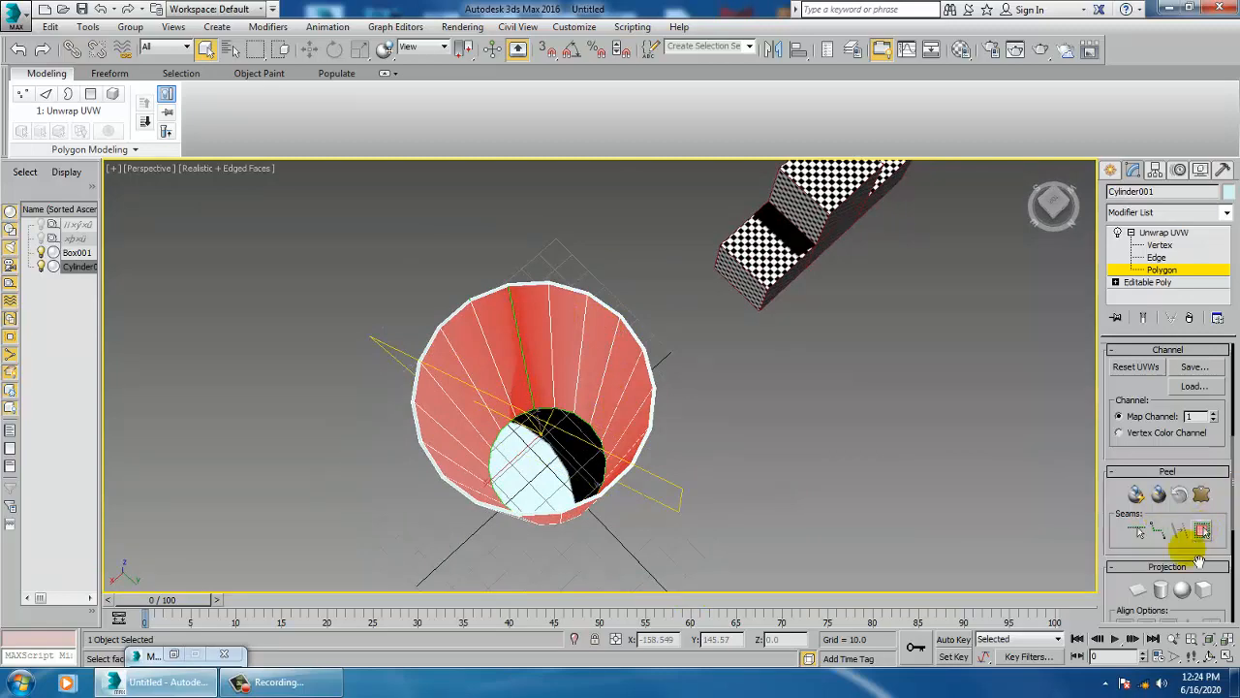
Apply a cylindrical projection to the selected wall polygons, run Pelt Map on them and commit it
left_click(1160, 589)
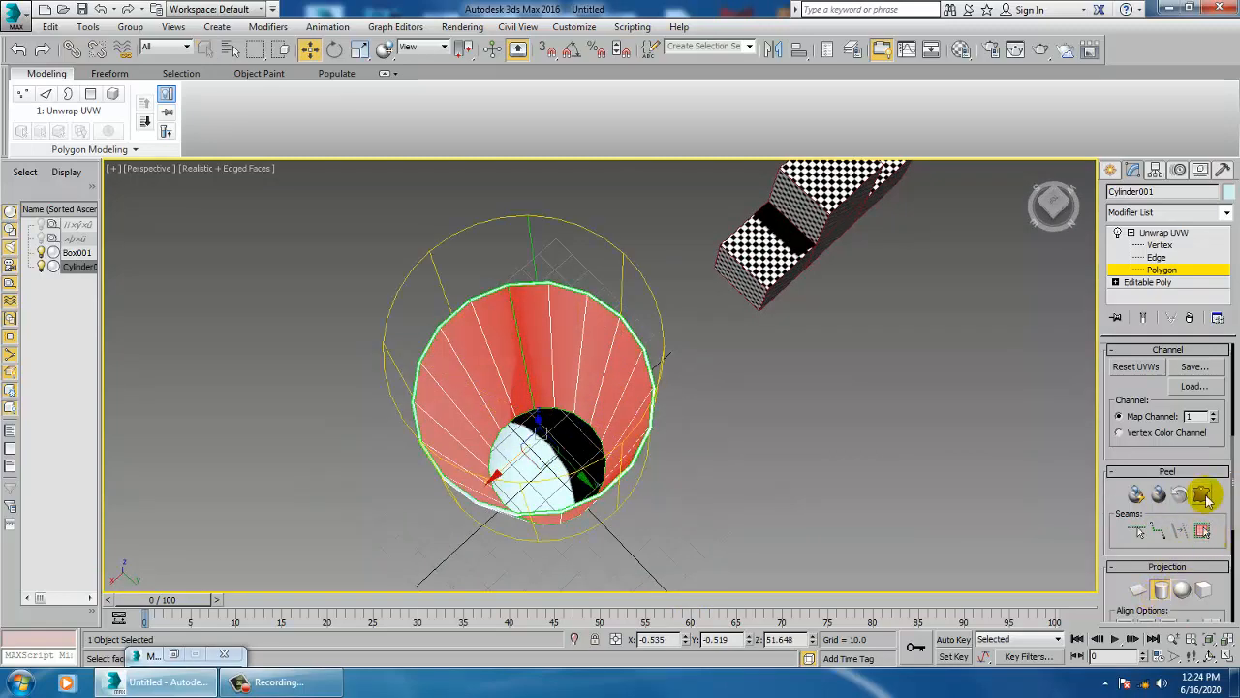
left_click(1201, 496)
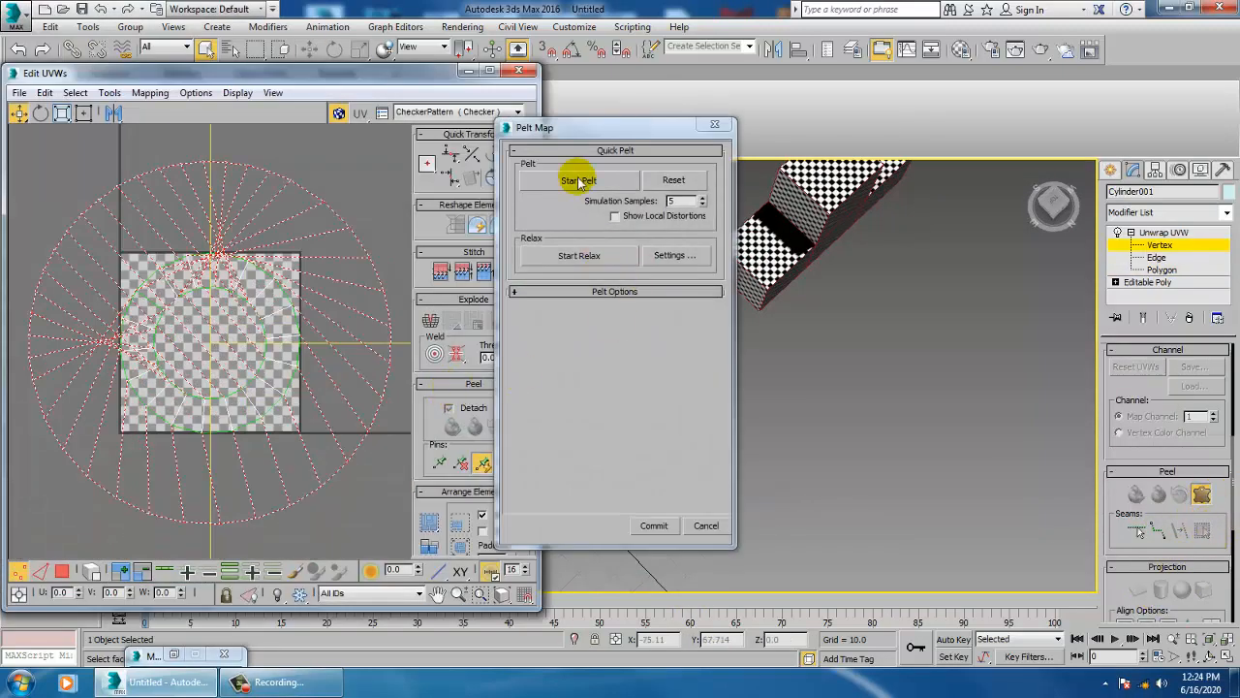
left_click(579, 182)
left_click(580, 182)
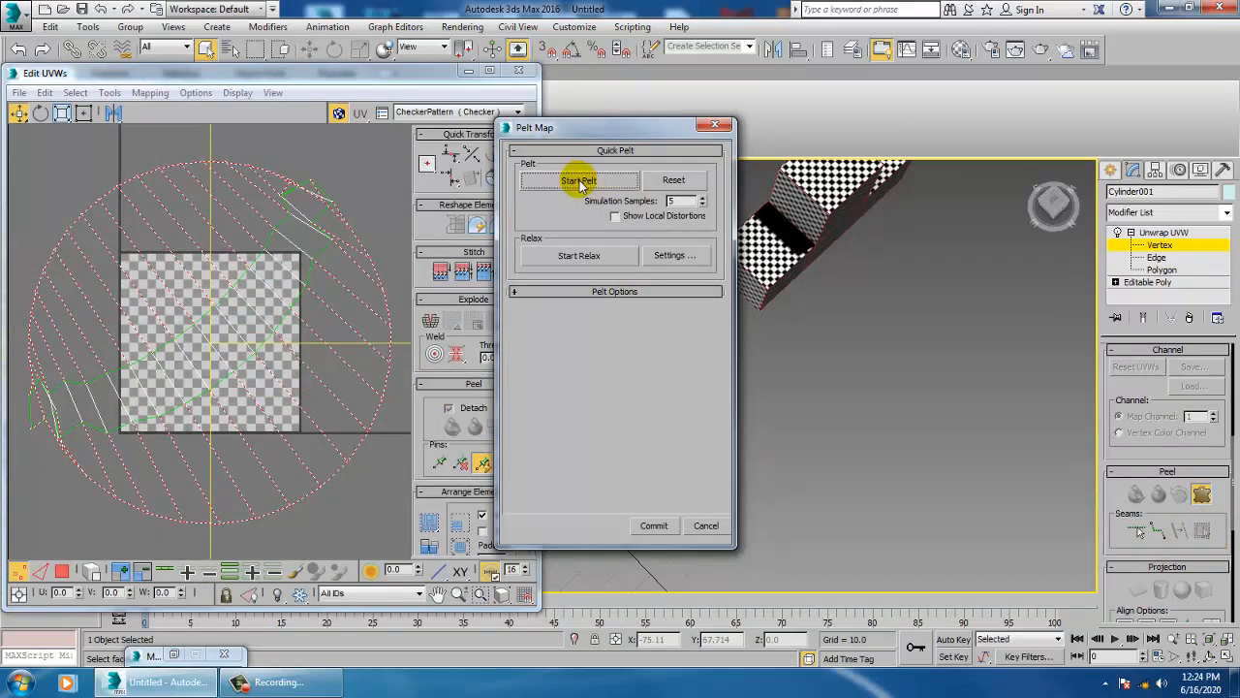
left_click(654, 525)
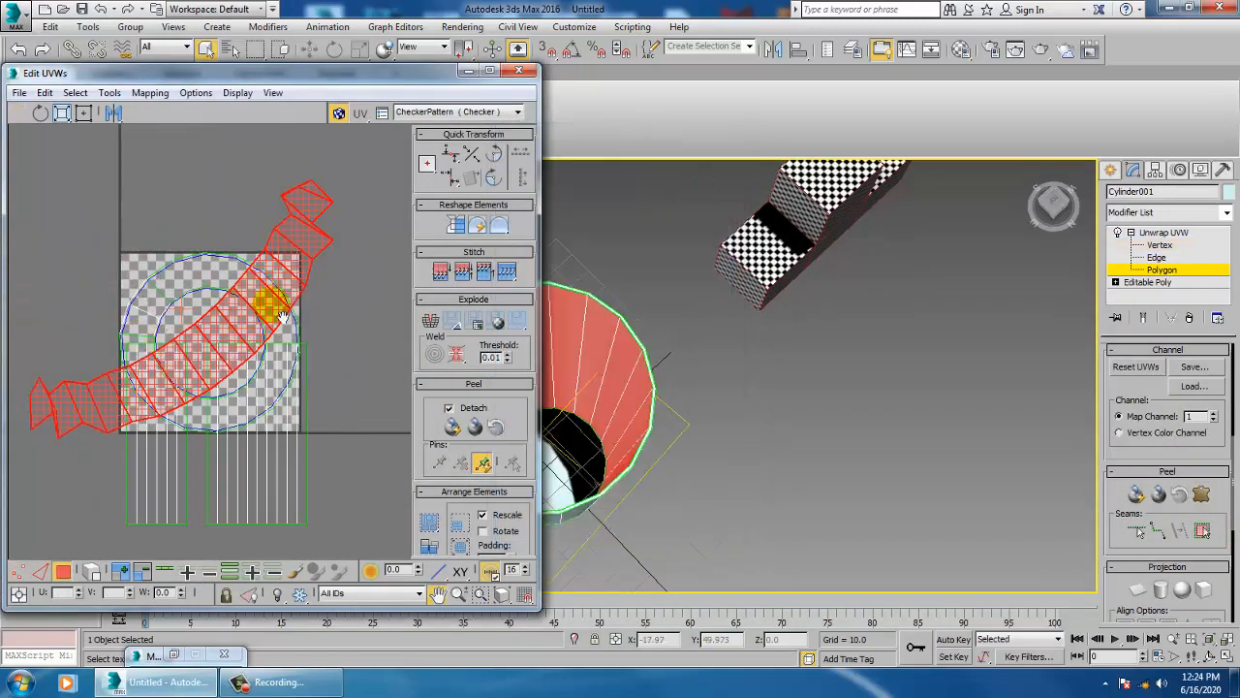
Move the curved pelted wall strip above the checkered UV square and deselect it
middle_click_drag(279, 326, 302, 341)
left_click_drag(311, 314, 251, 155)
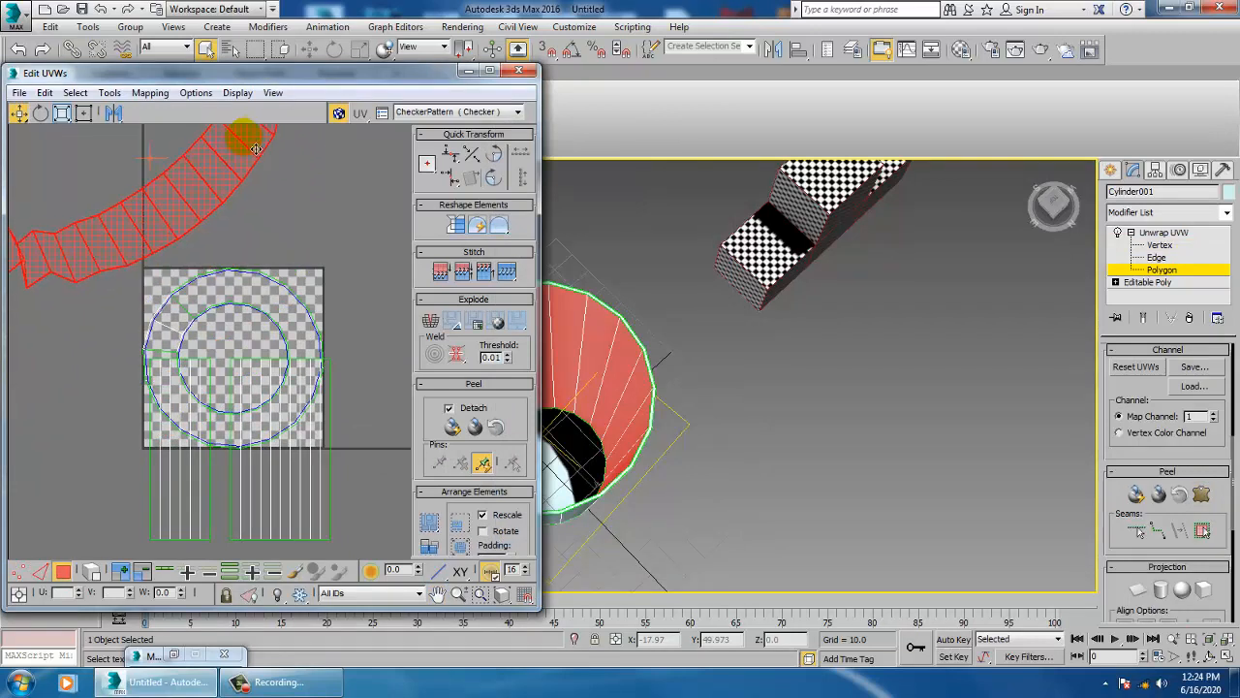
left_click(270, 302)
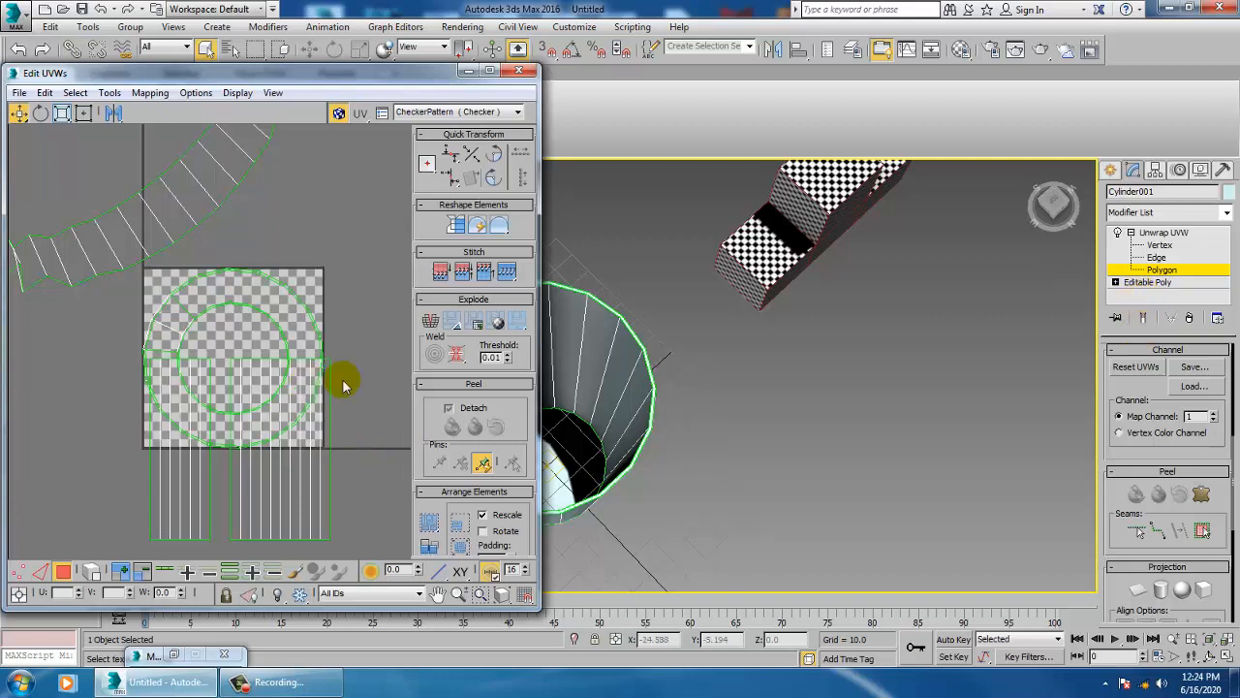
Select the outermost polygon of the straight UV strip, minimize the UV editor and examine the matching face on the cup
left_click(1168, 269)
left_click(1169, 268)
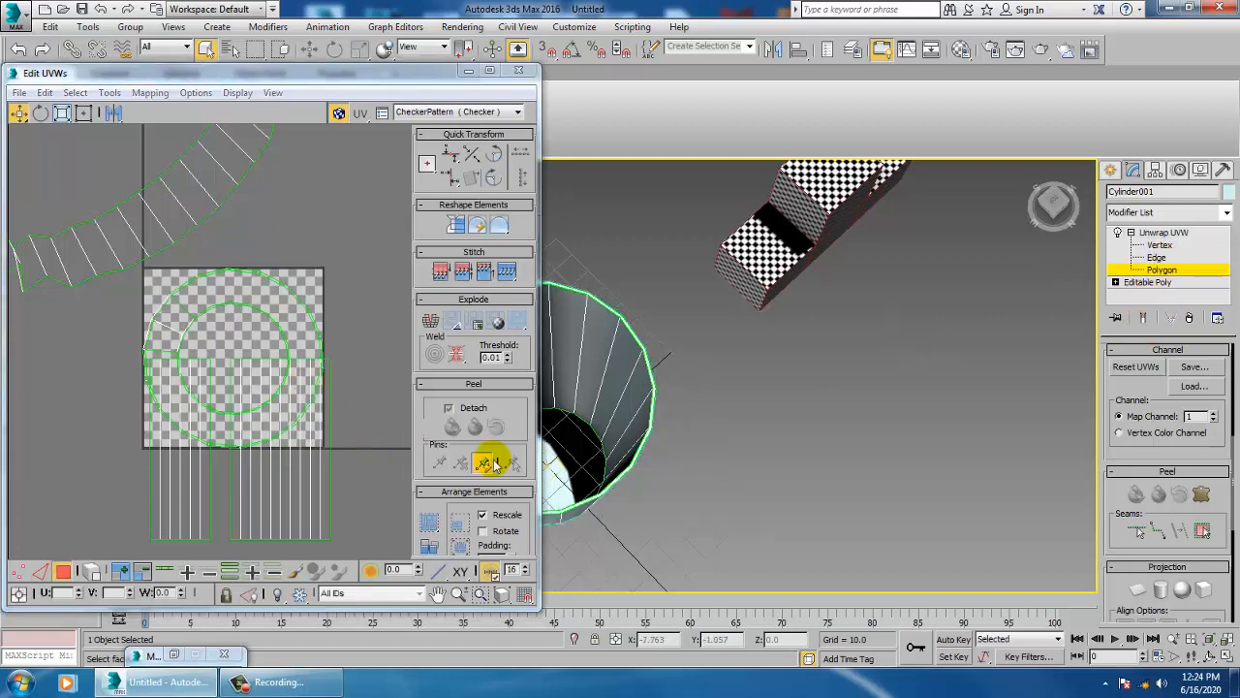
left_click(312, 436)
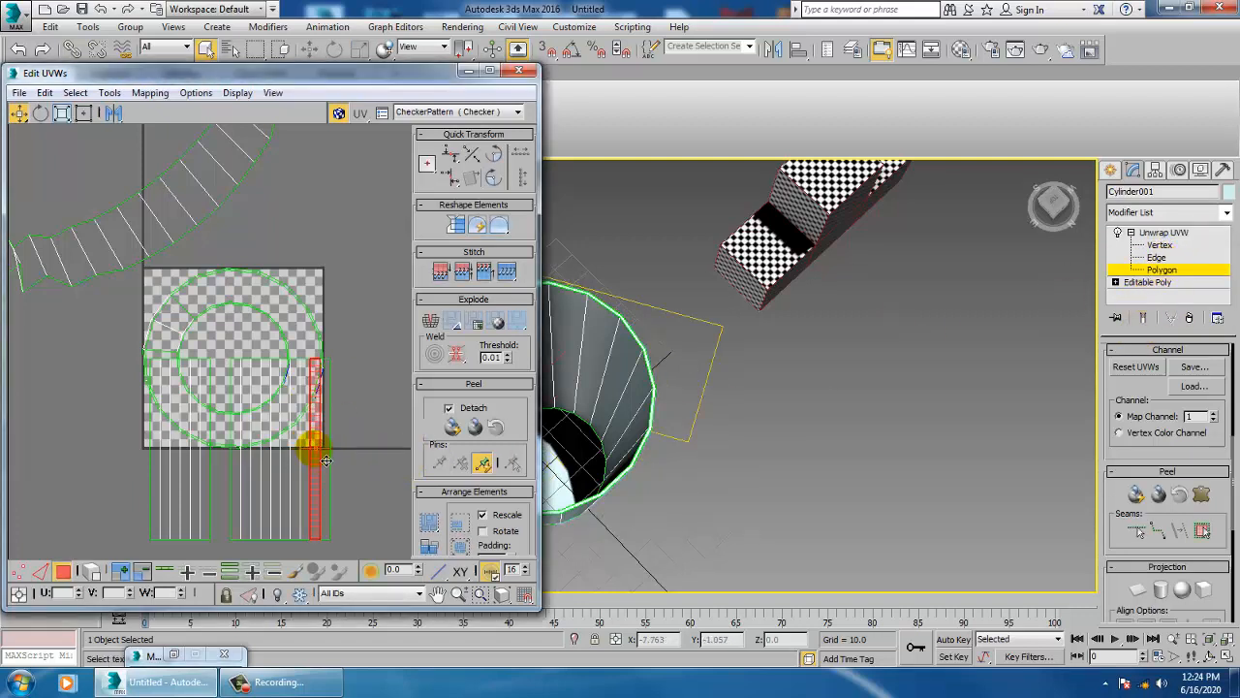
left_click_drag(334, 471, 337, 509)
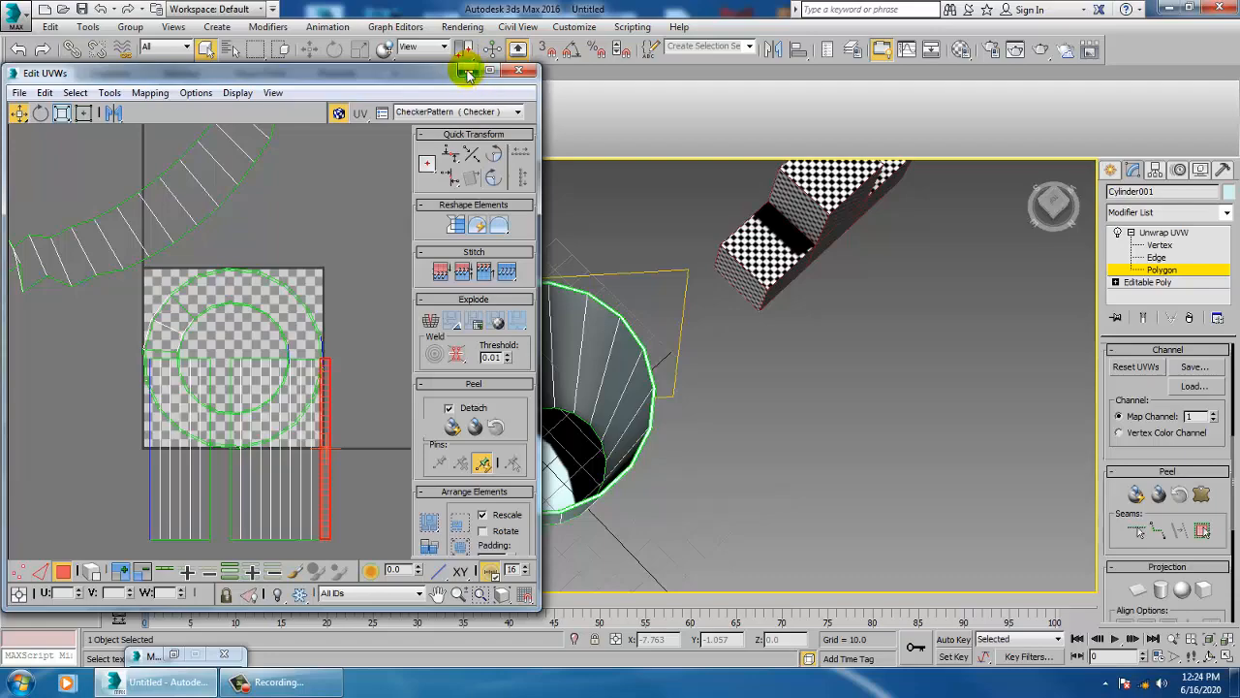
left_click(468, 71)
middle_click_drag(691, 374, 747, 368, "alt")
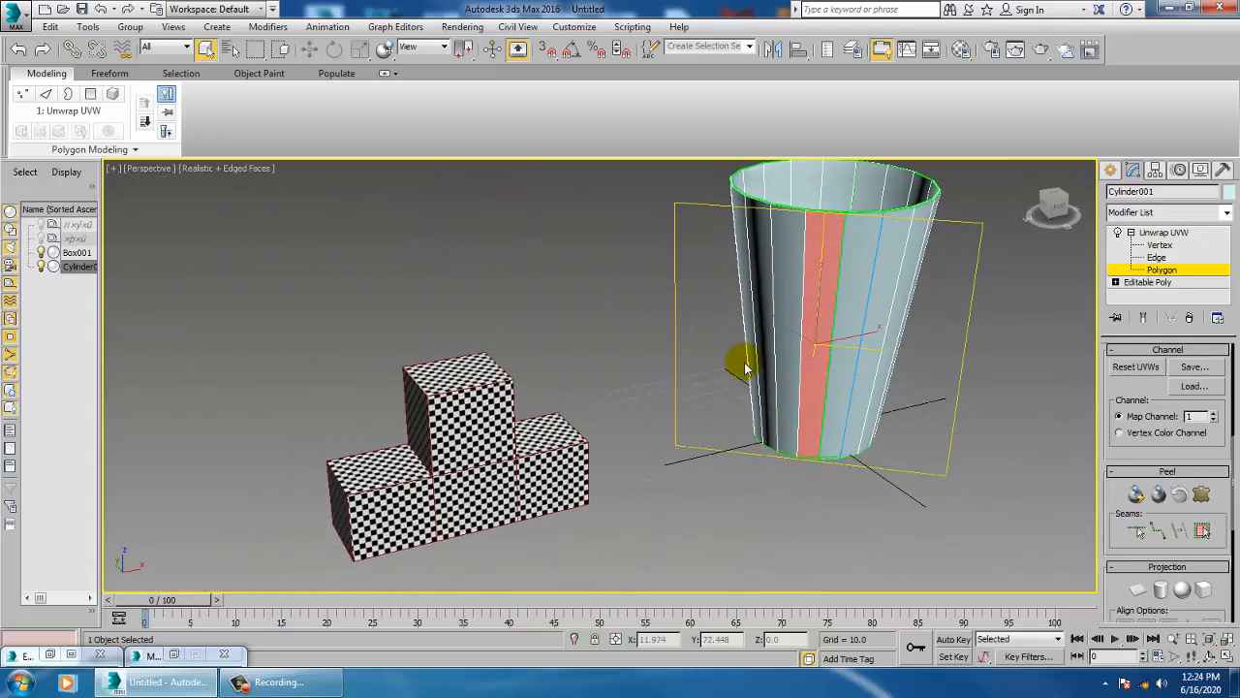